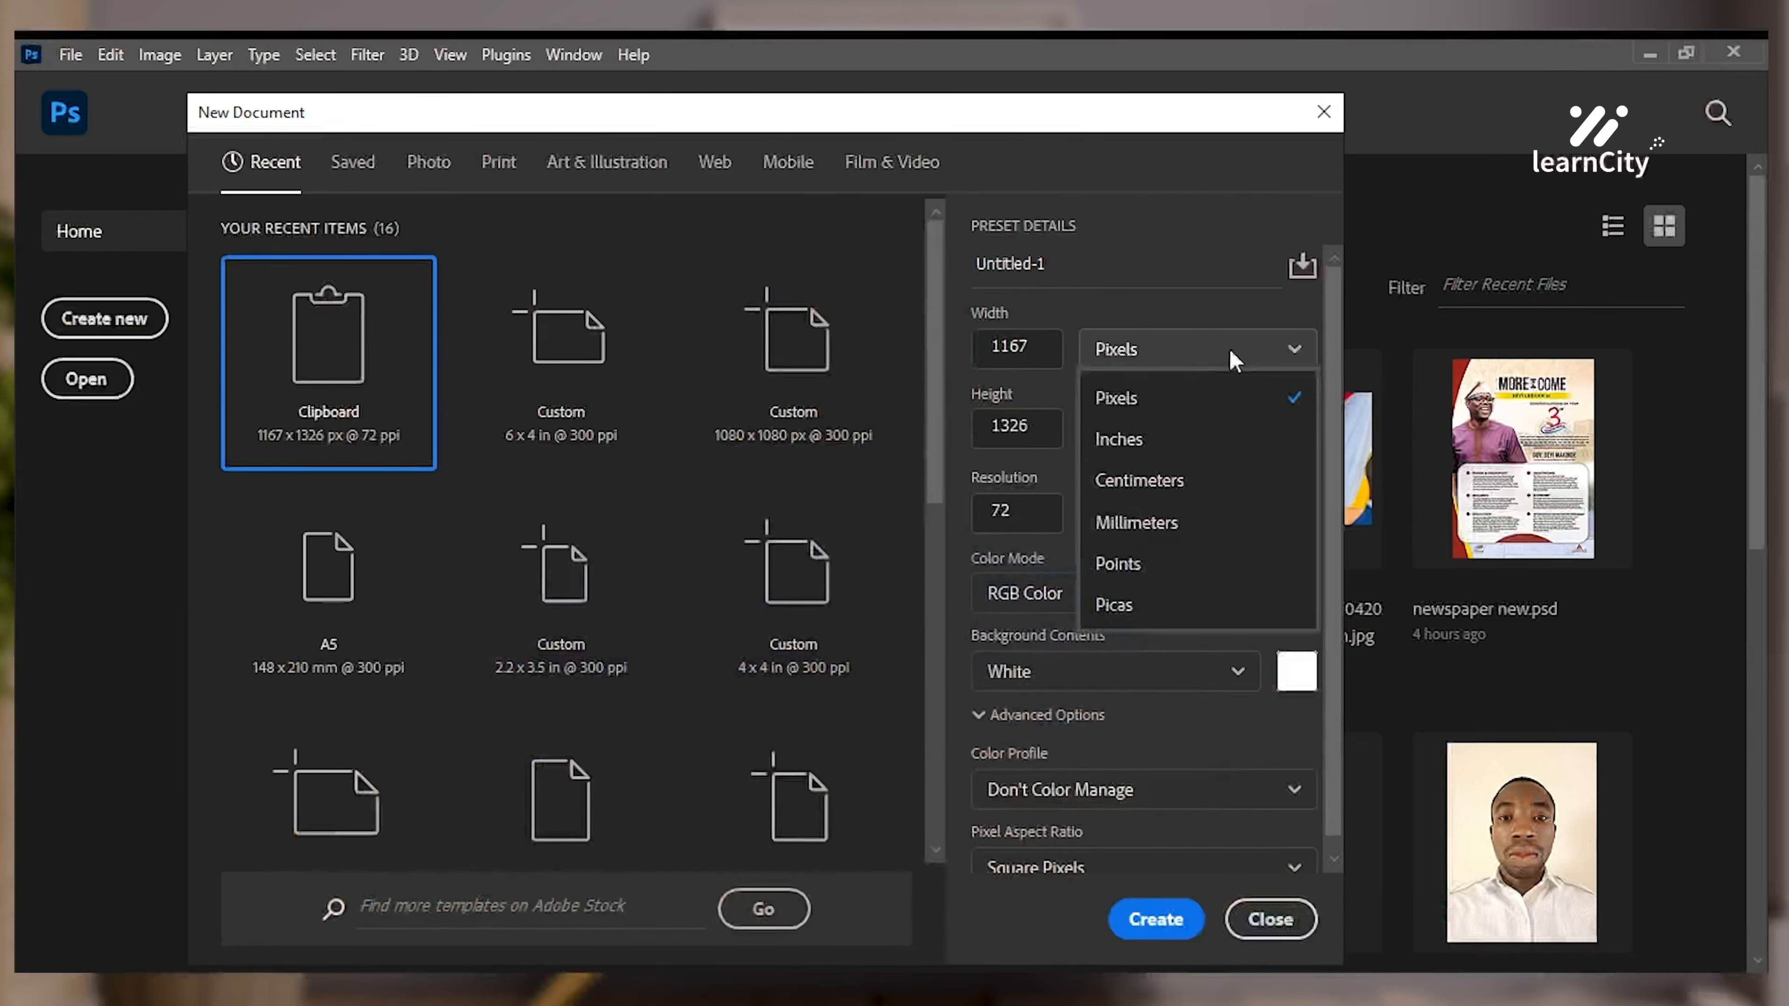
Create a new document in inches: width 3.5, height 5, portrait, 300 pixels per inch
click(1187, 431)
drag(1053, 347, 976, 348)
text(5)
drag(1033, 423, 889, 422)
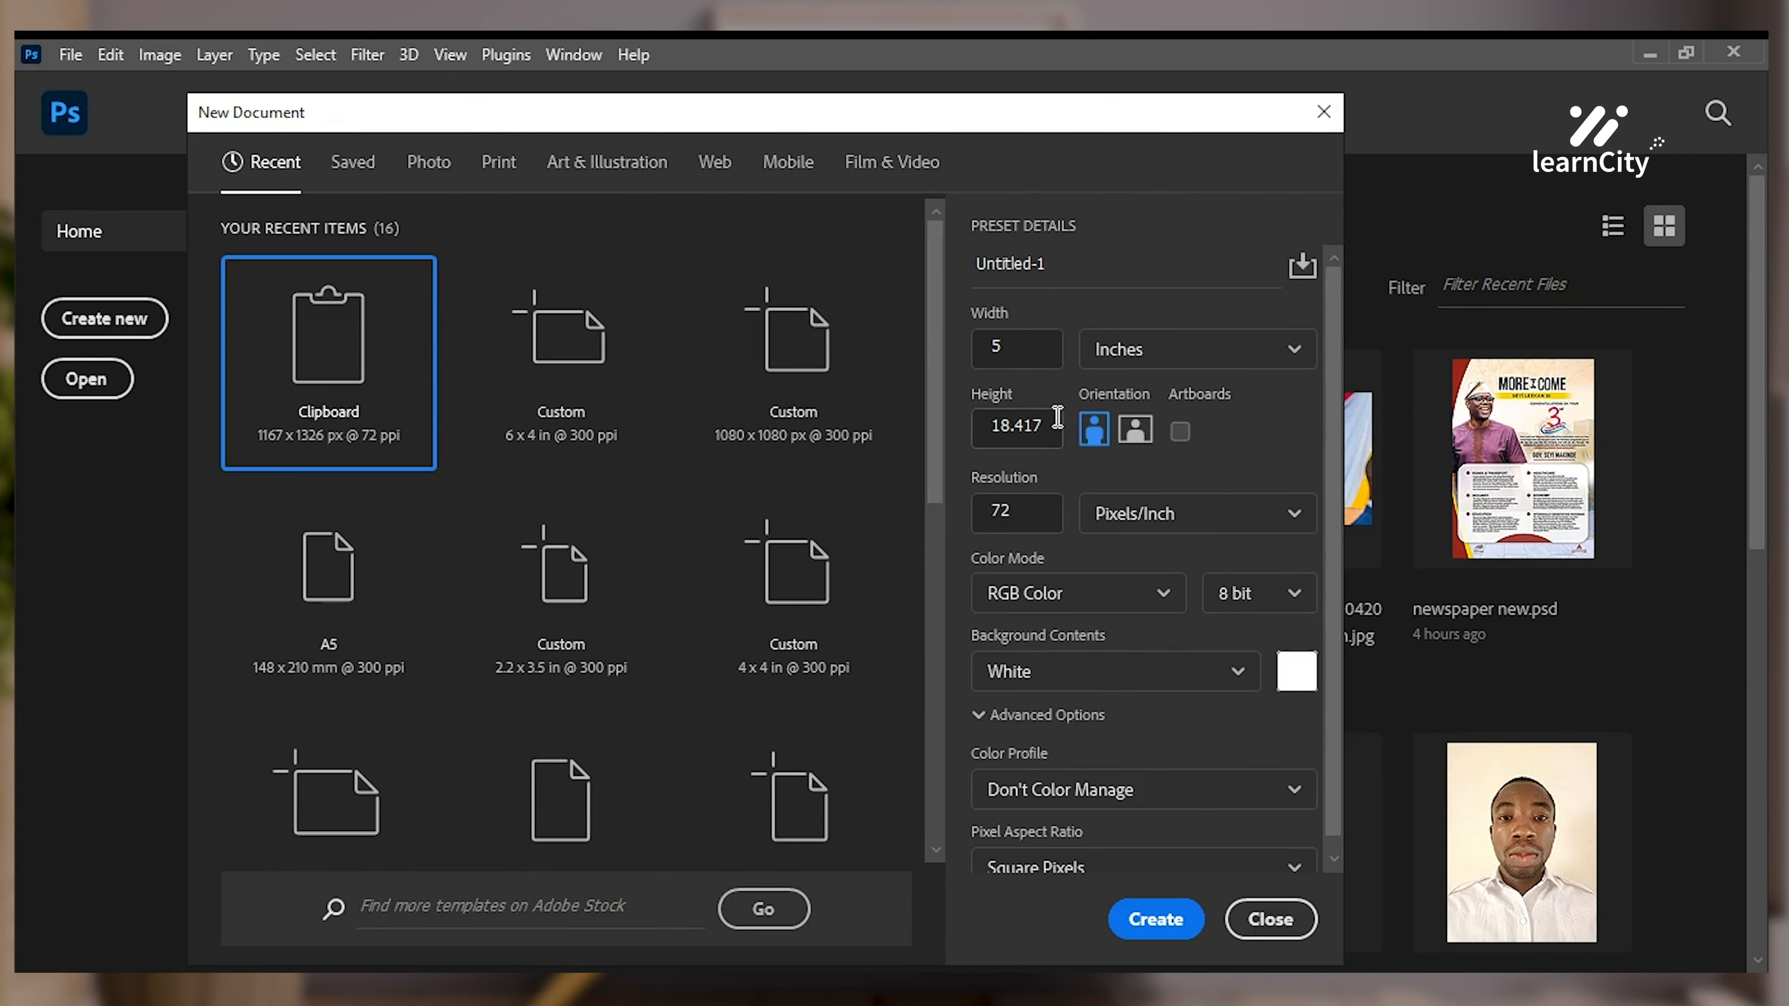
drag(1044, 427, 897, 431)
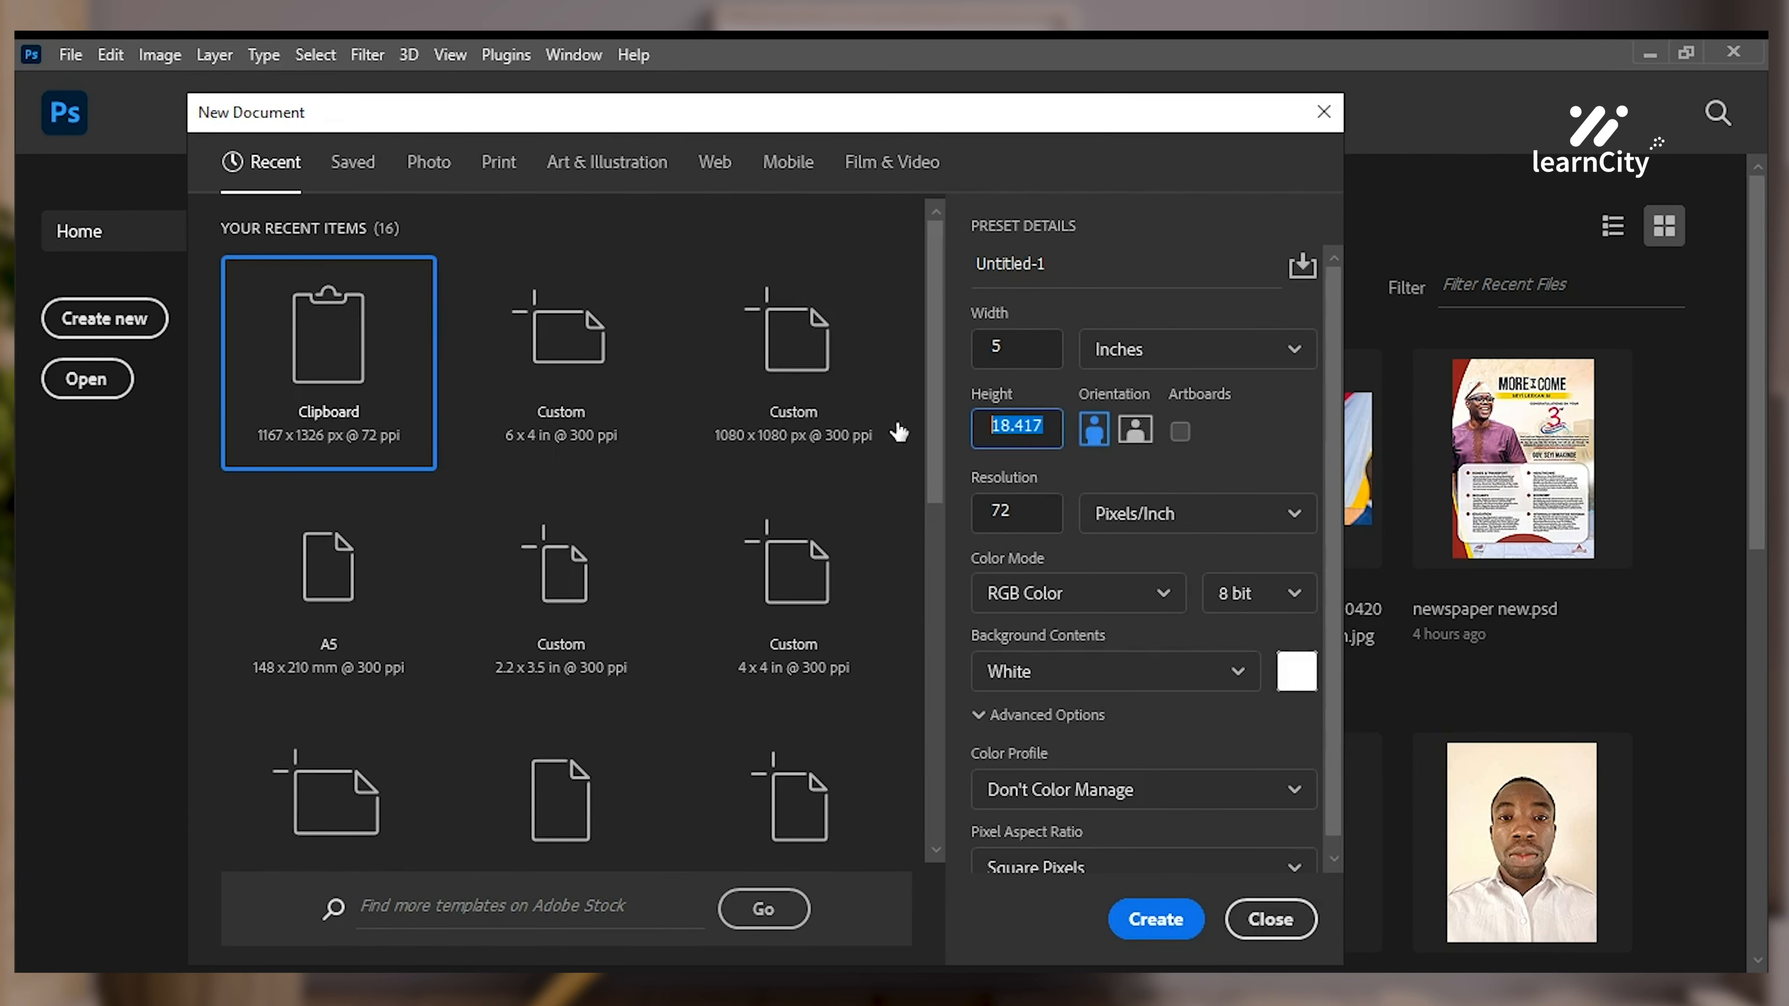
text(3.5)
click(1090, 432)
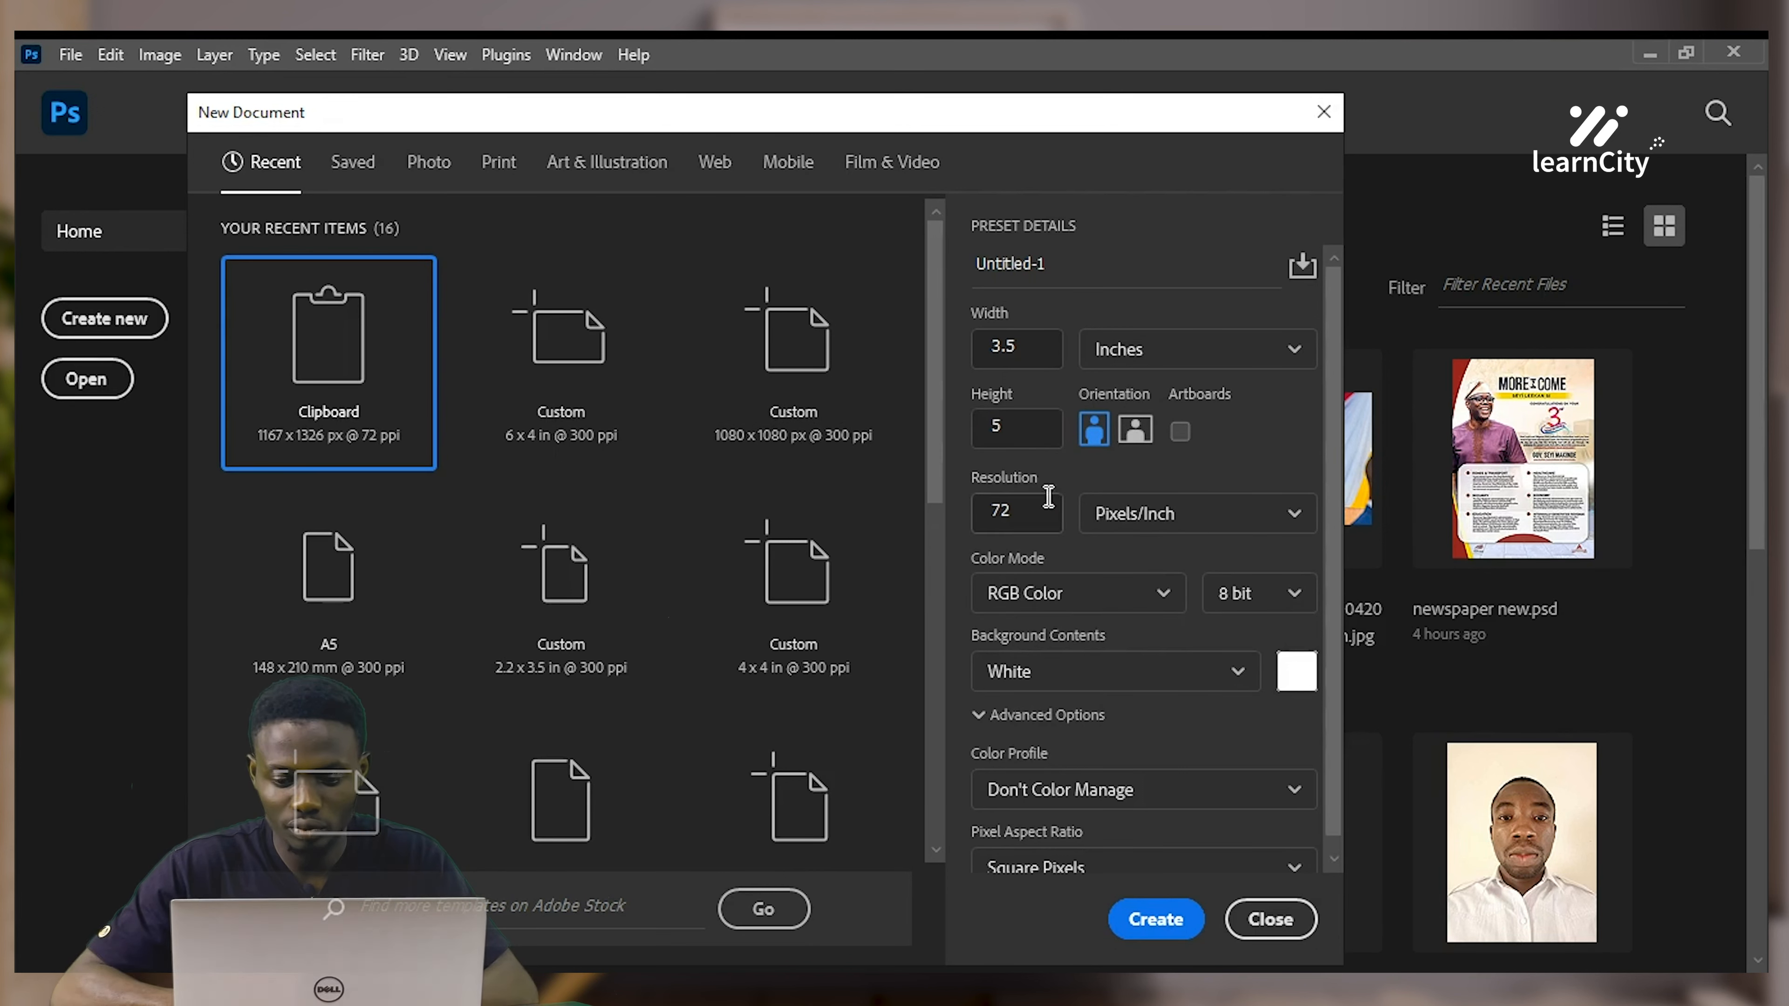
double_click(995, 511)
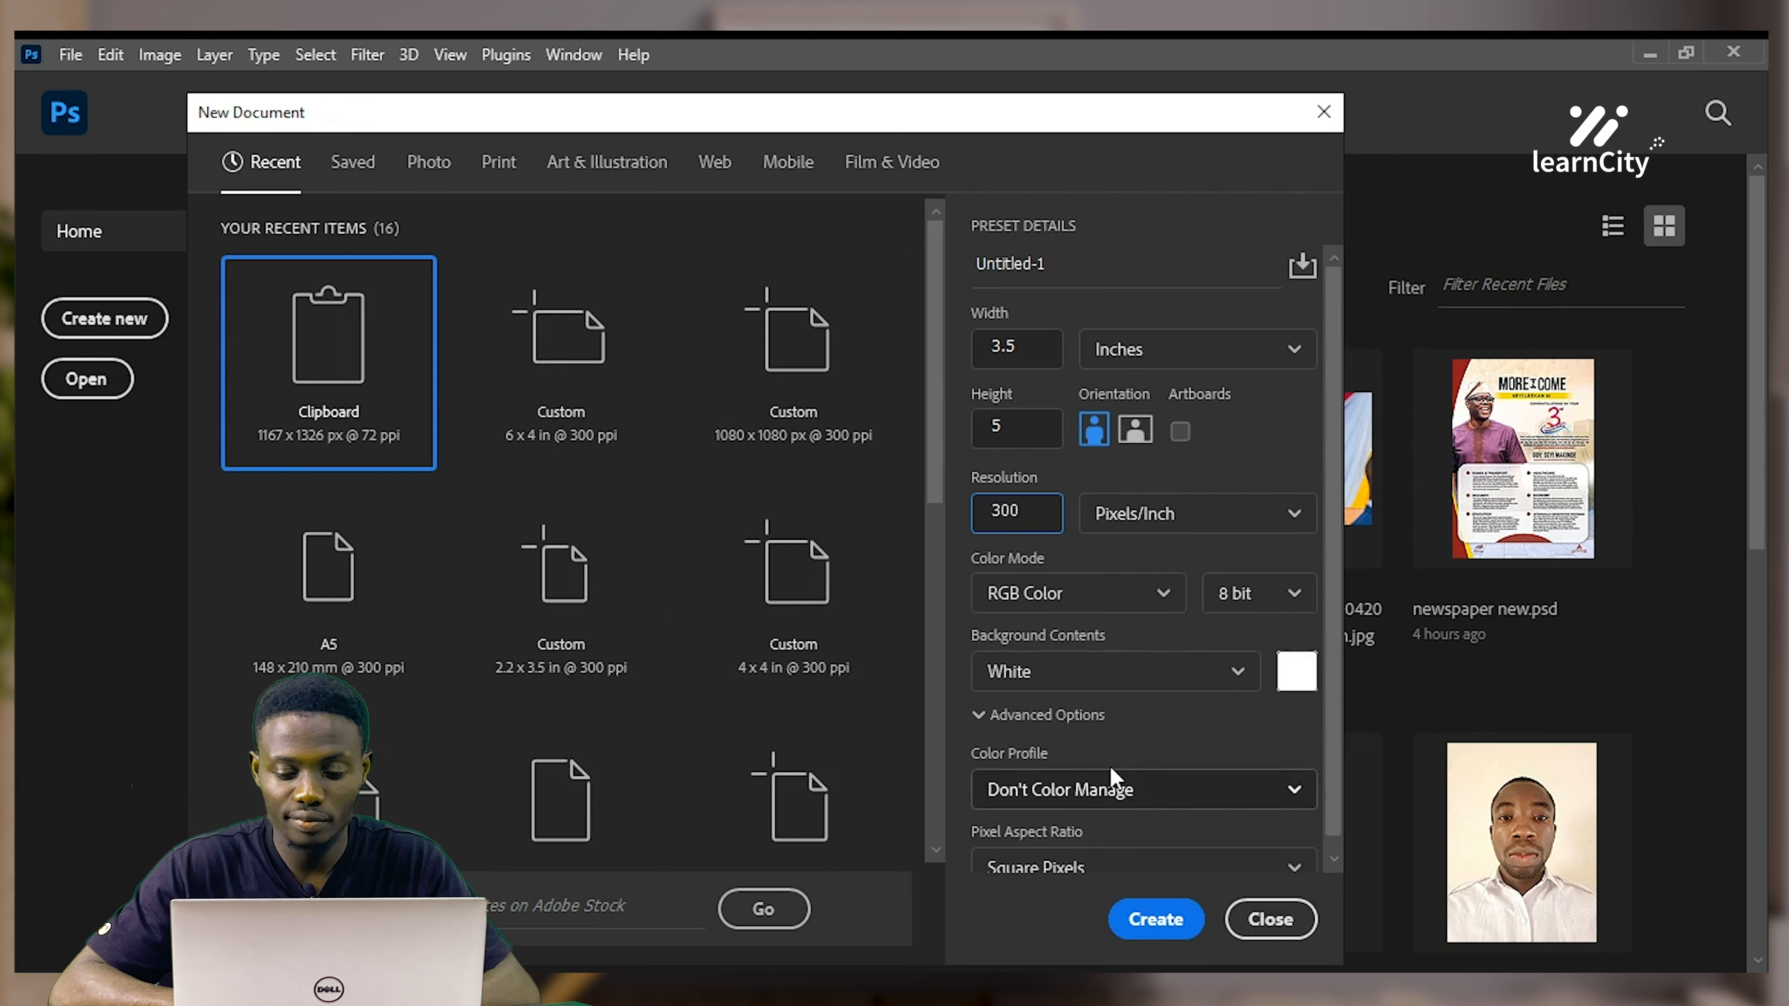
click(1149, 920)
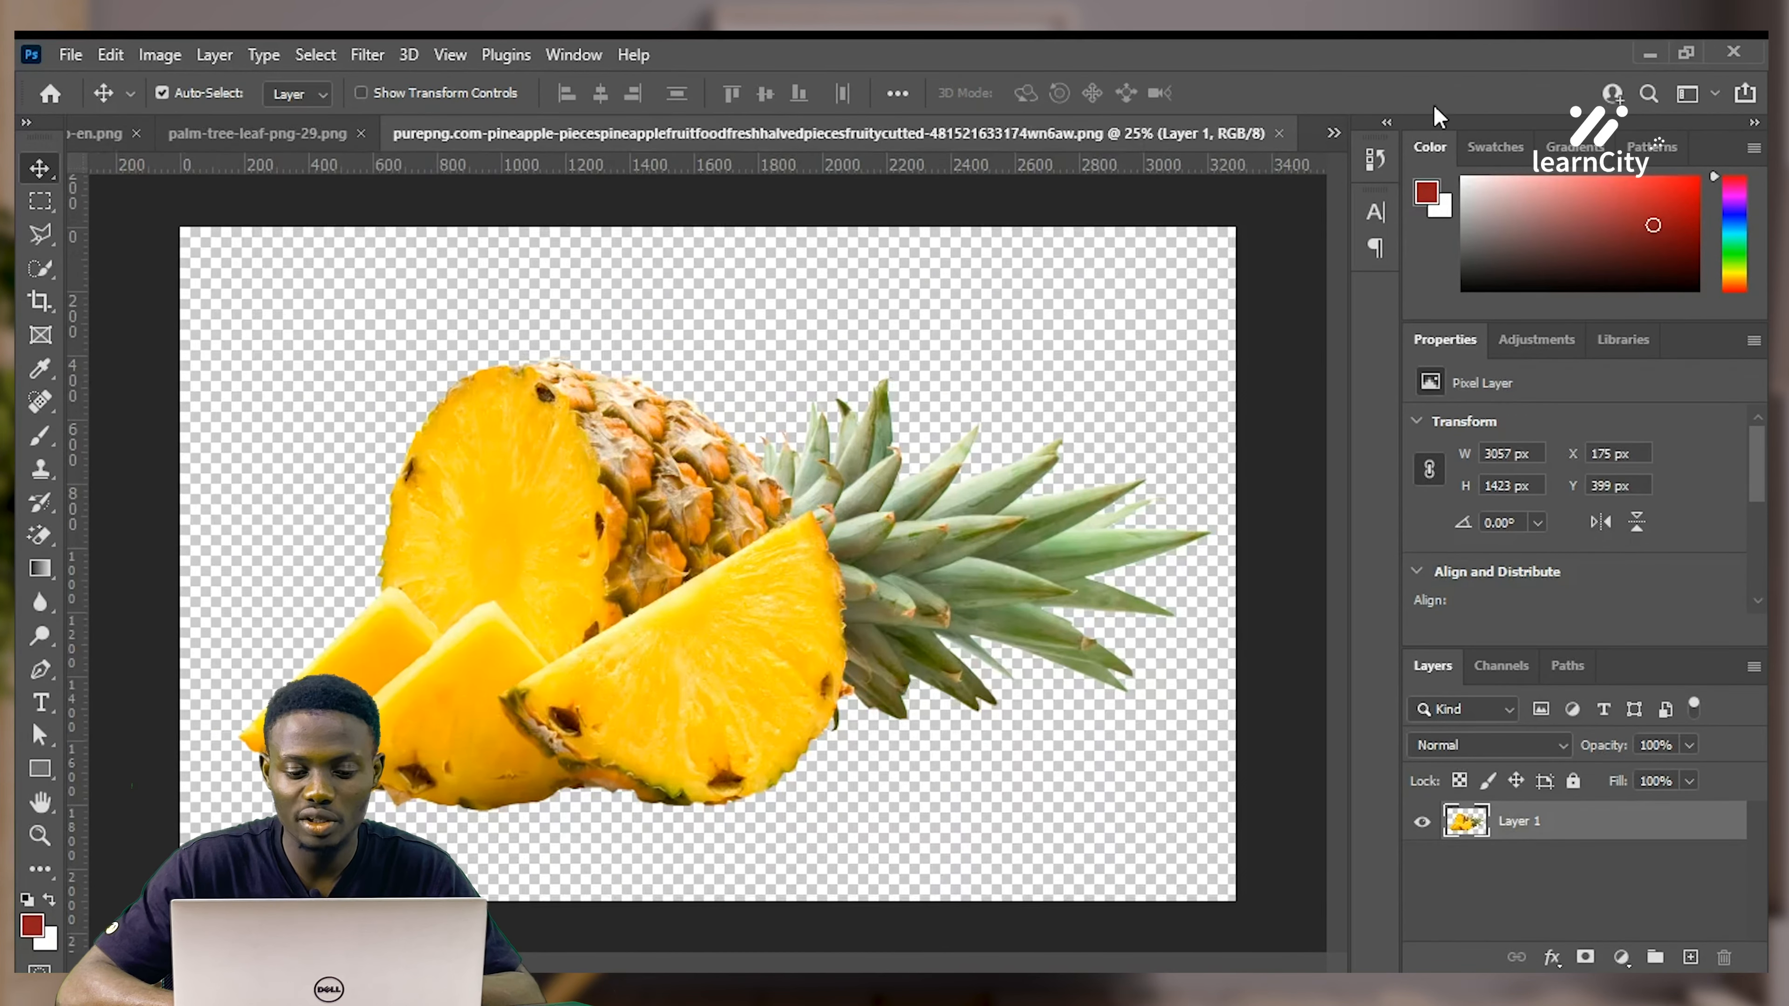
Bring the wooden table JPG to the front and choose the Rectangular Marquee Tool
key(ctrl+Tab)
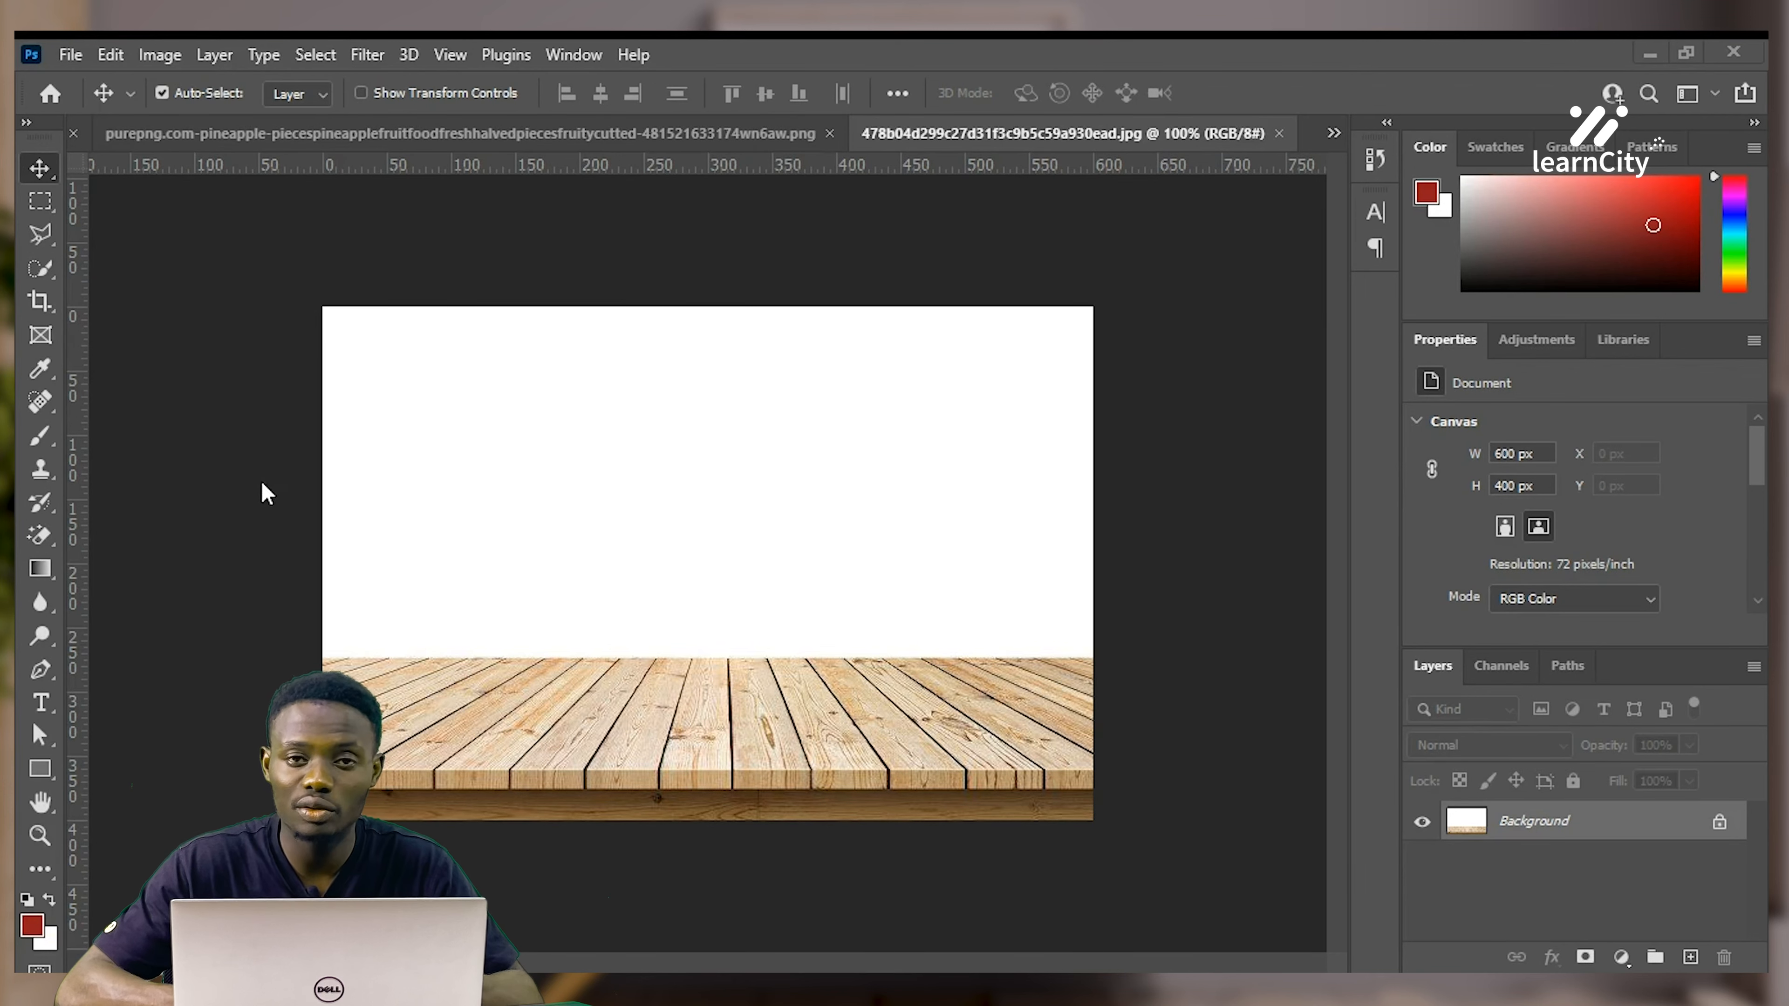
click(40, 203)
click(130, 205)
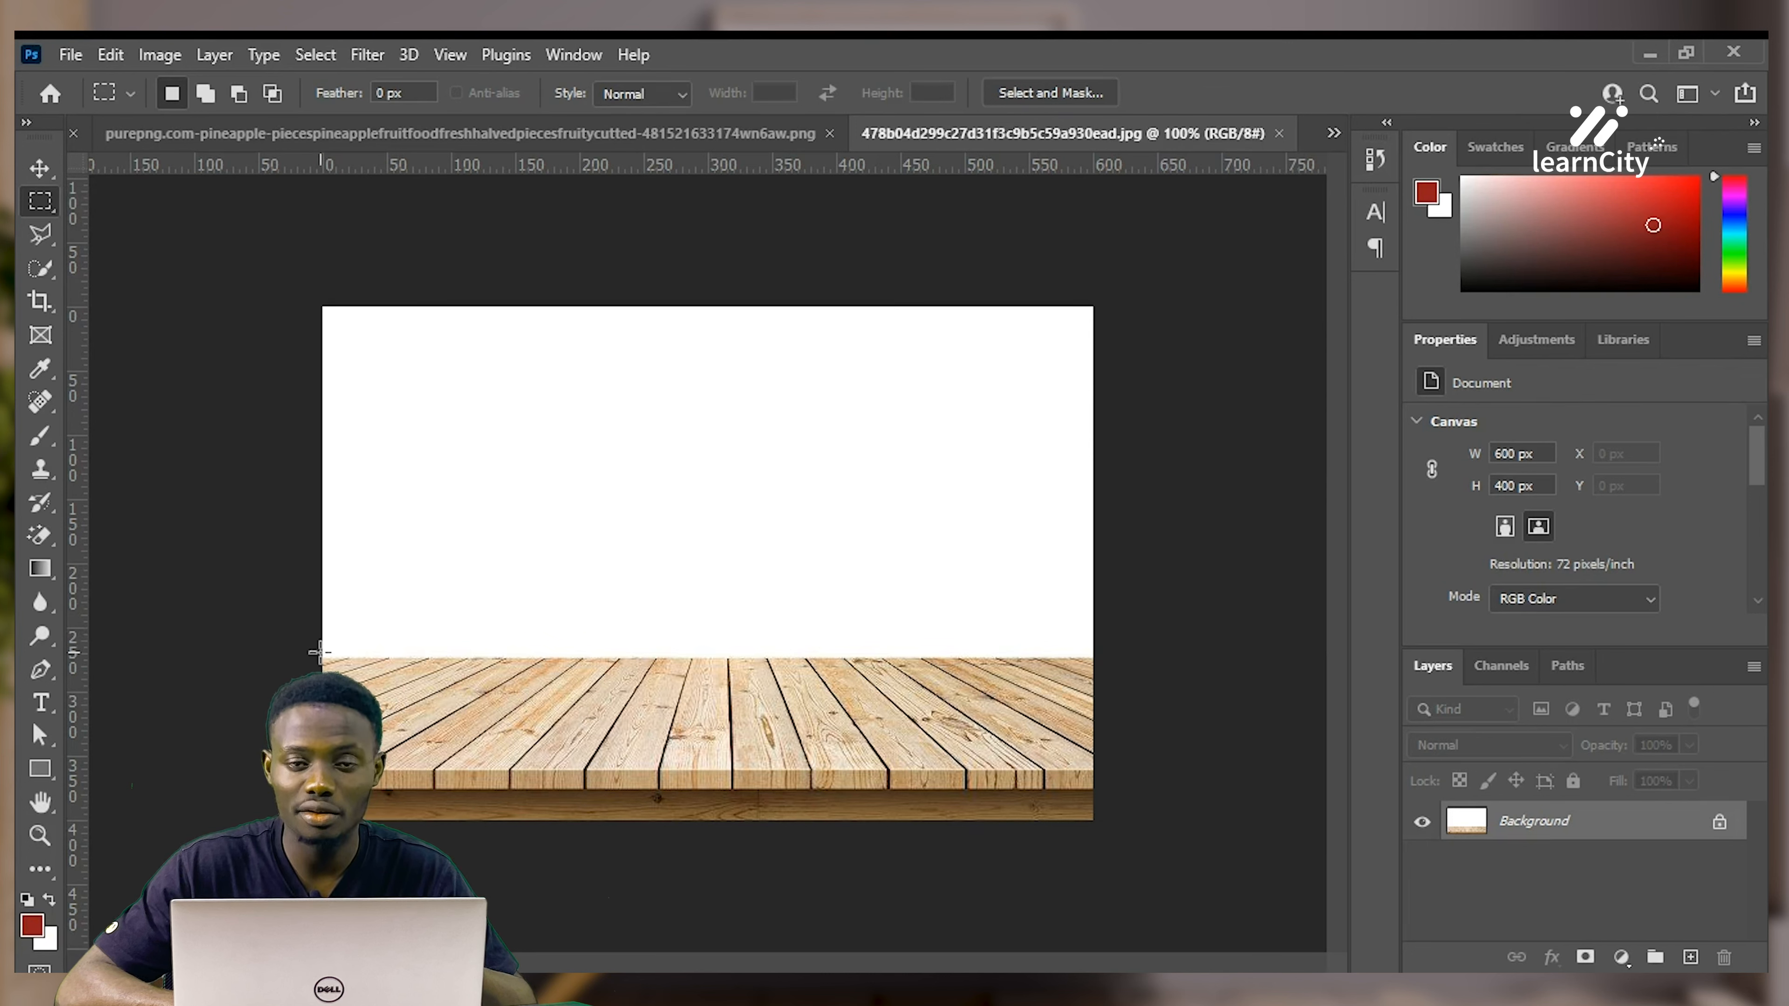
Marquee-select the plank floor strip and paste it into Untitled-1 as Layer 1
drag(319, 653, 1145, 889)
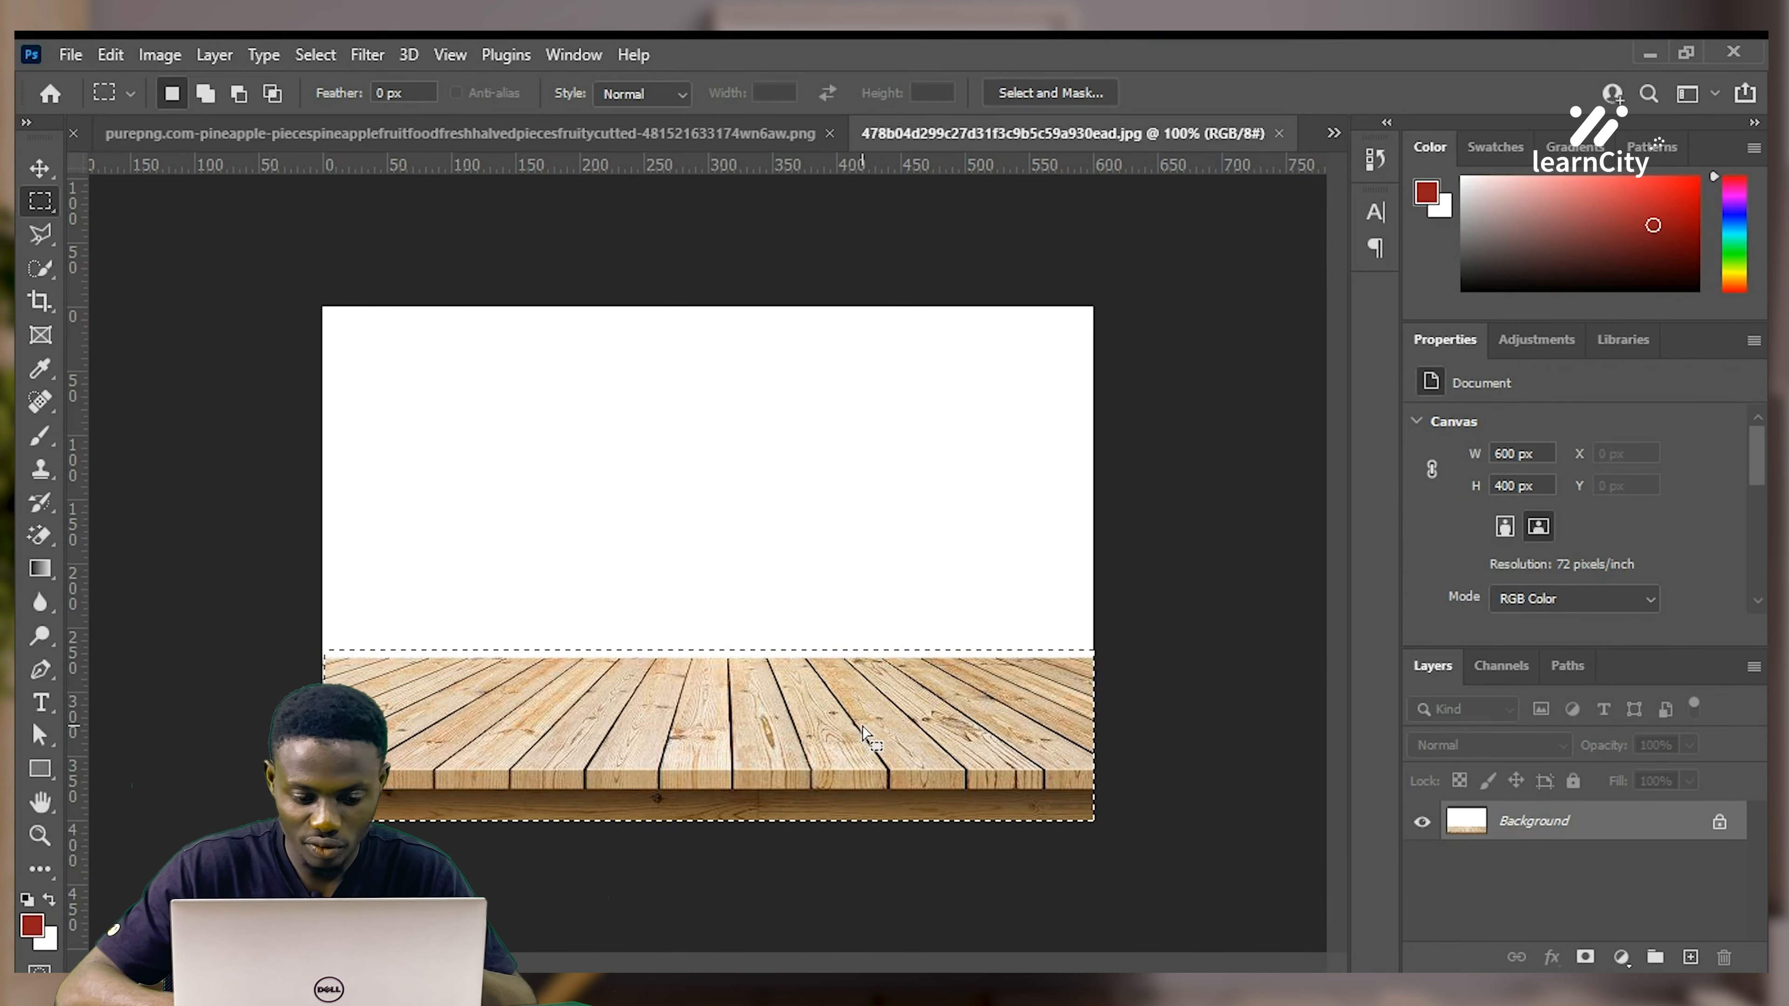
drag(866, 736, 865, 746)
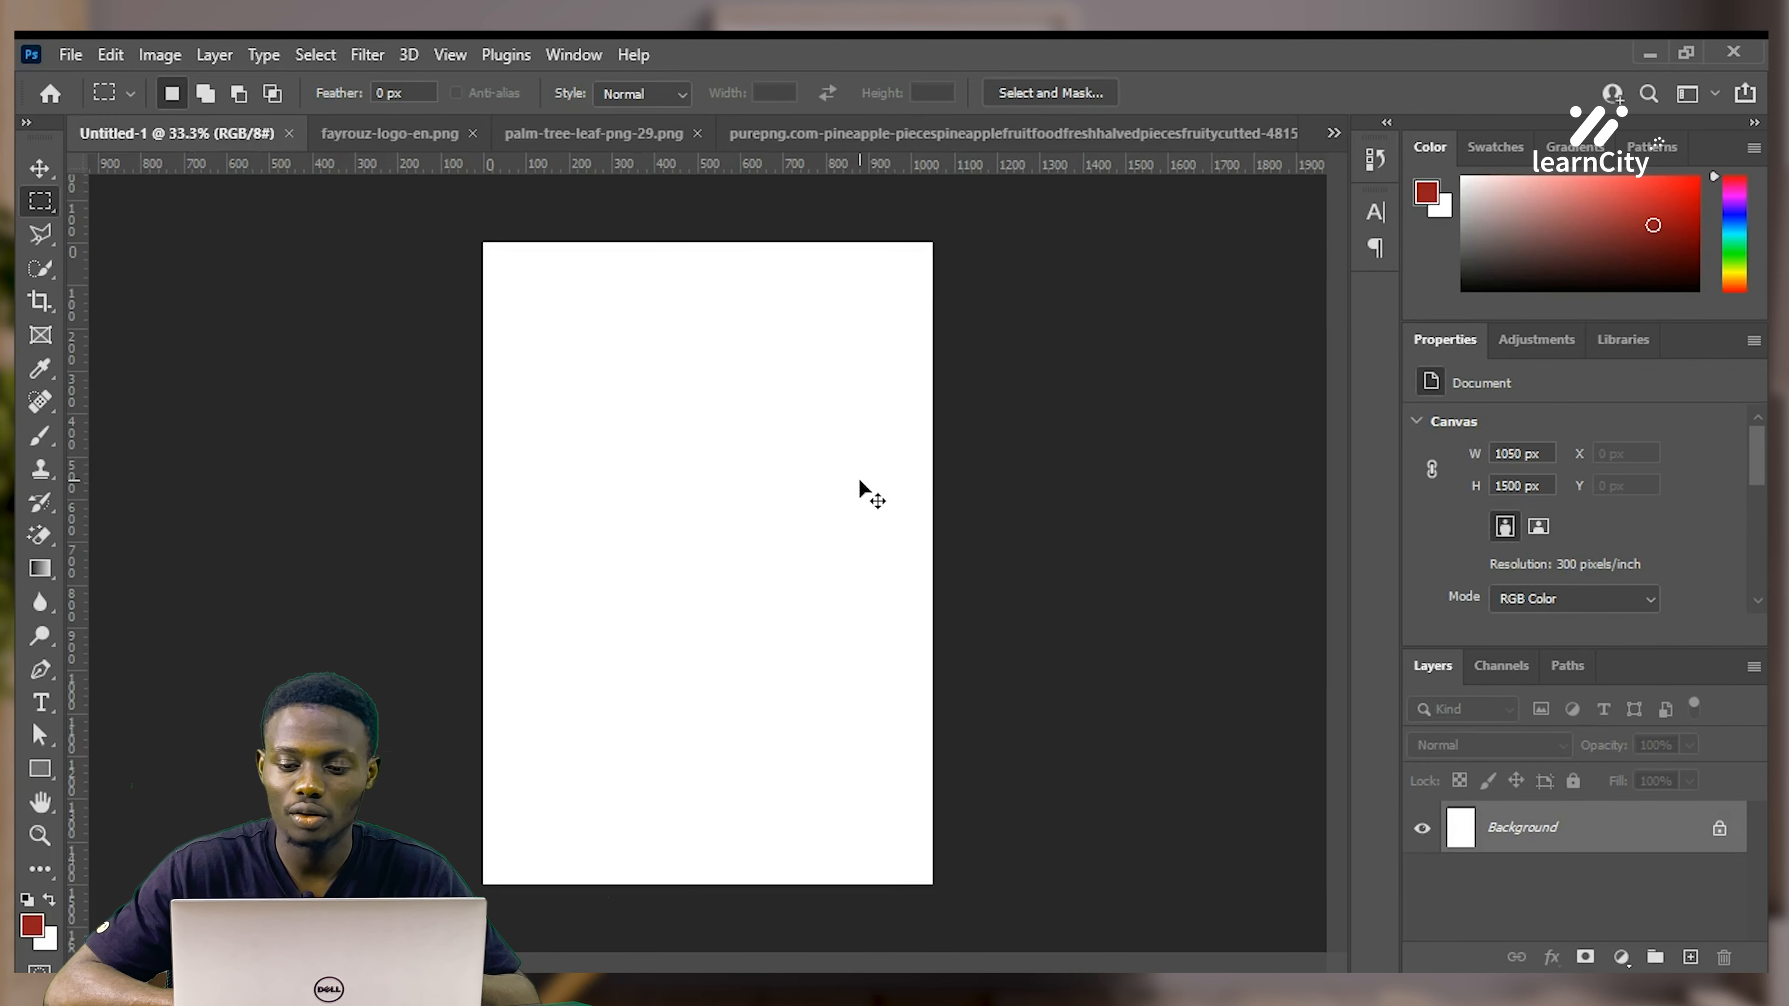
key(ctrl+v)
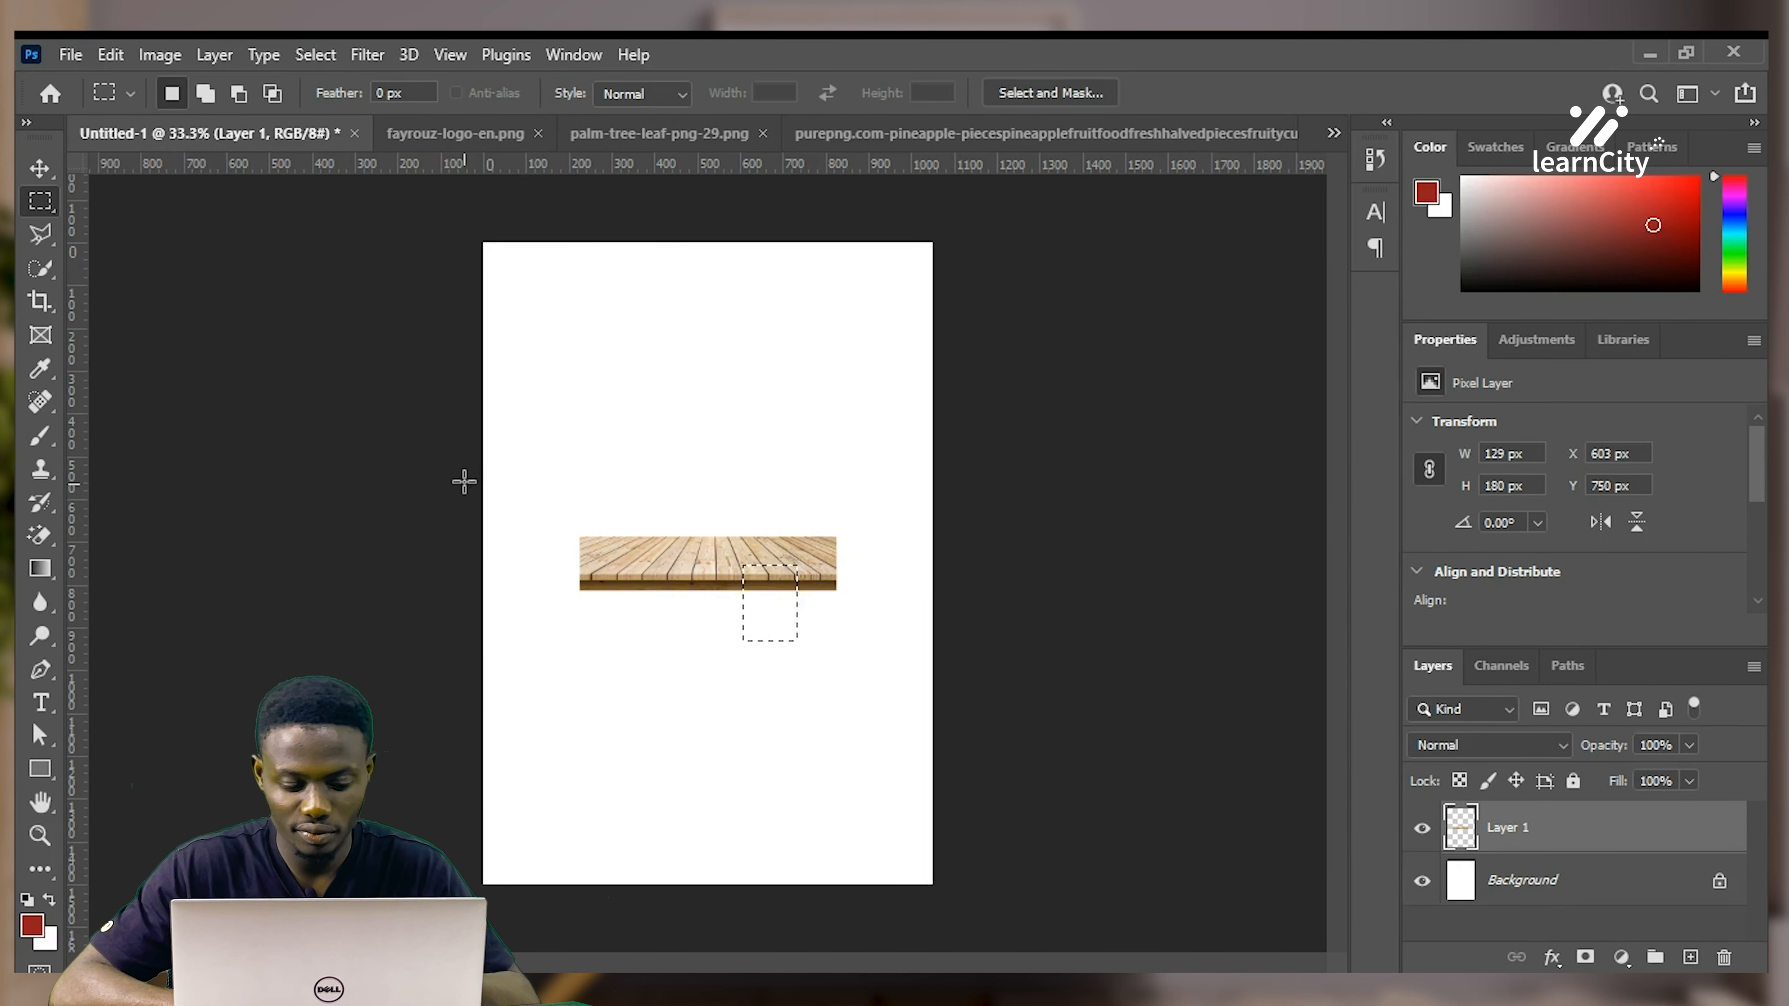
Move the wooden floor lower and scale it out toward the canvas's left edge and bottom
key(v)
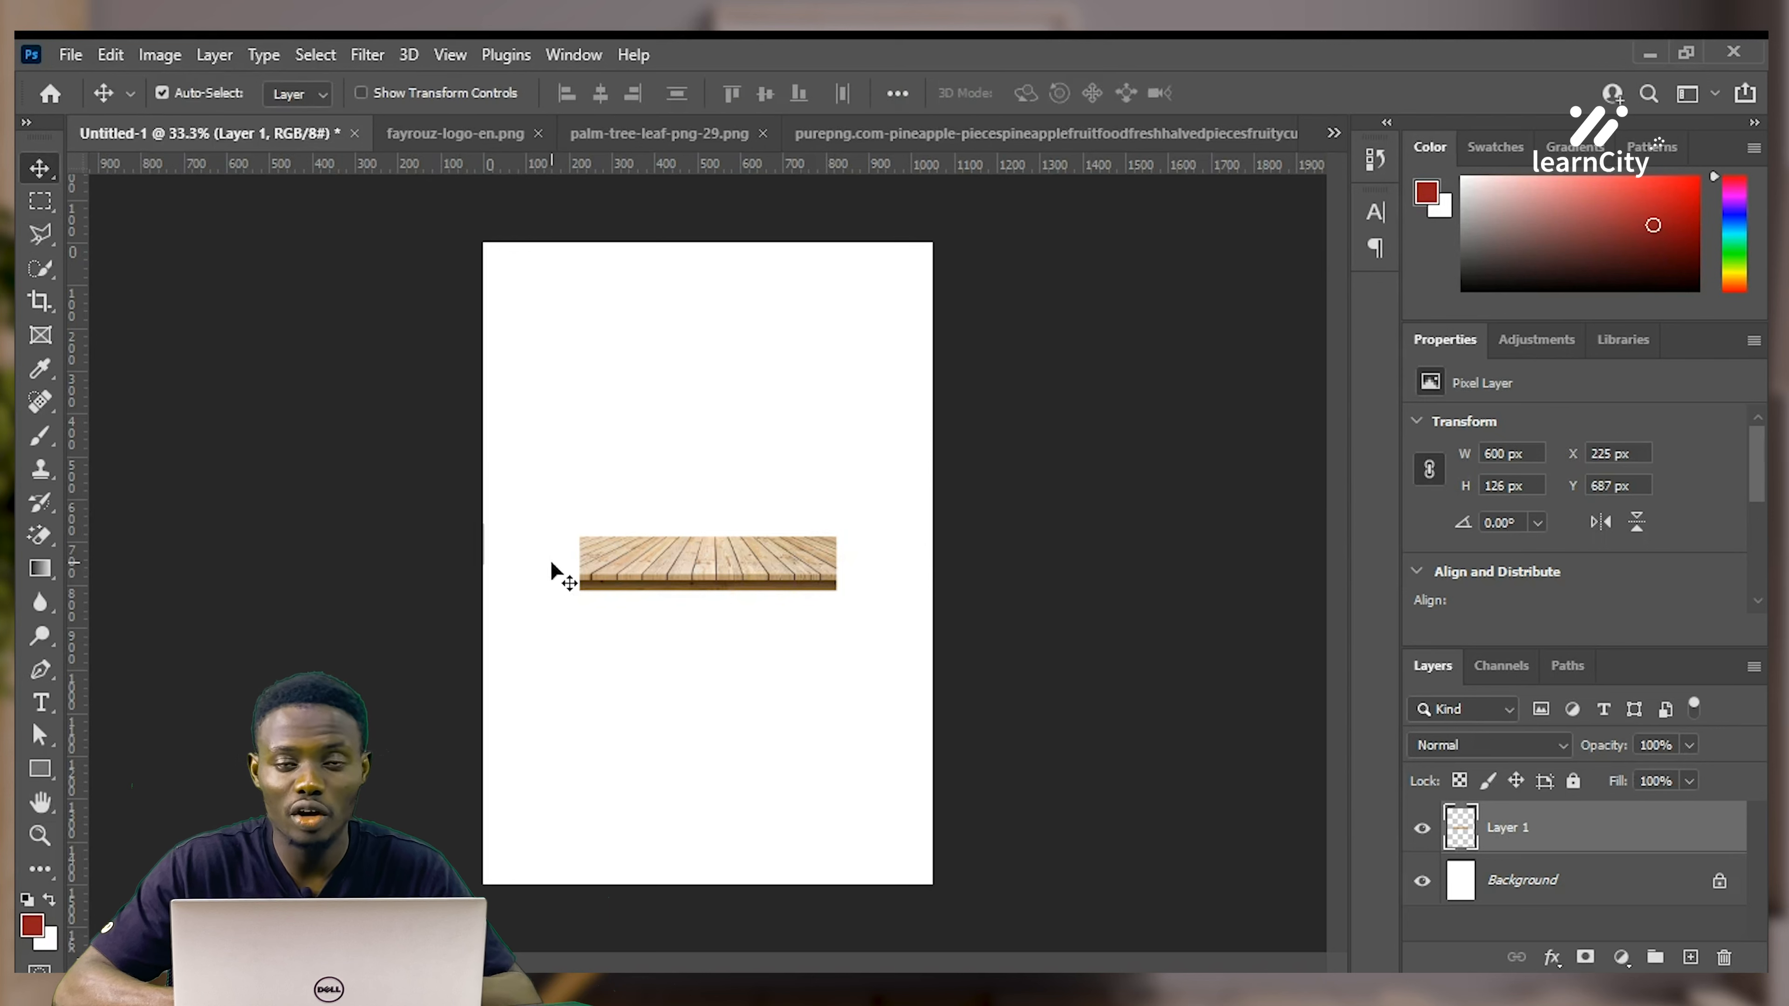
drag(640, 558, 640, 689)
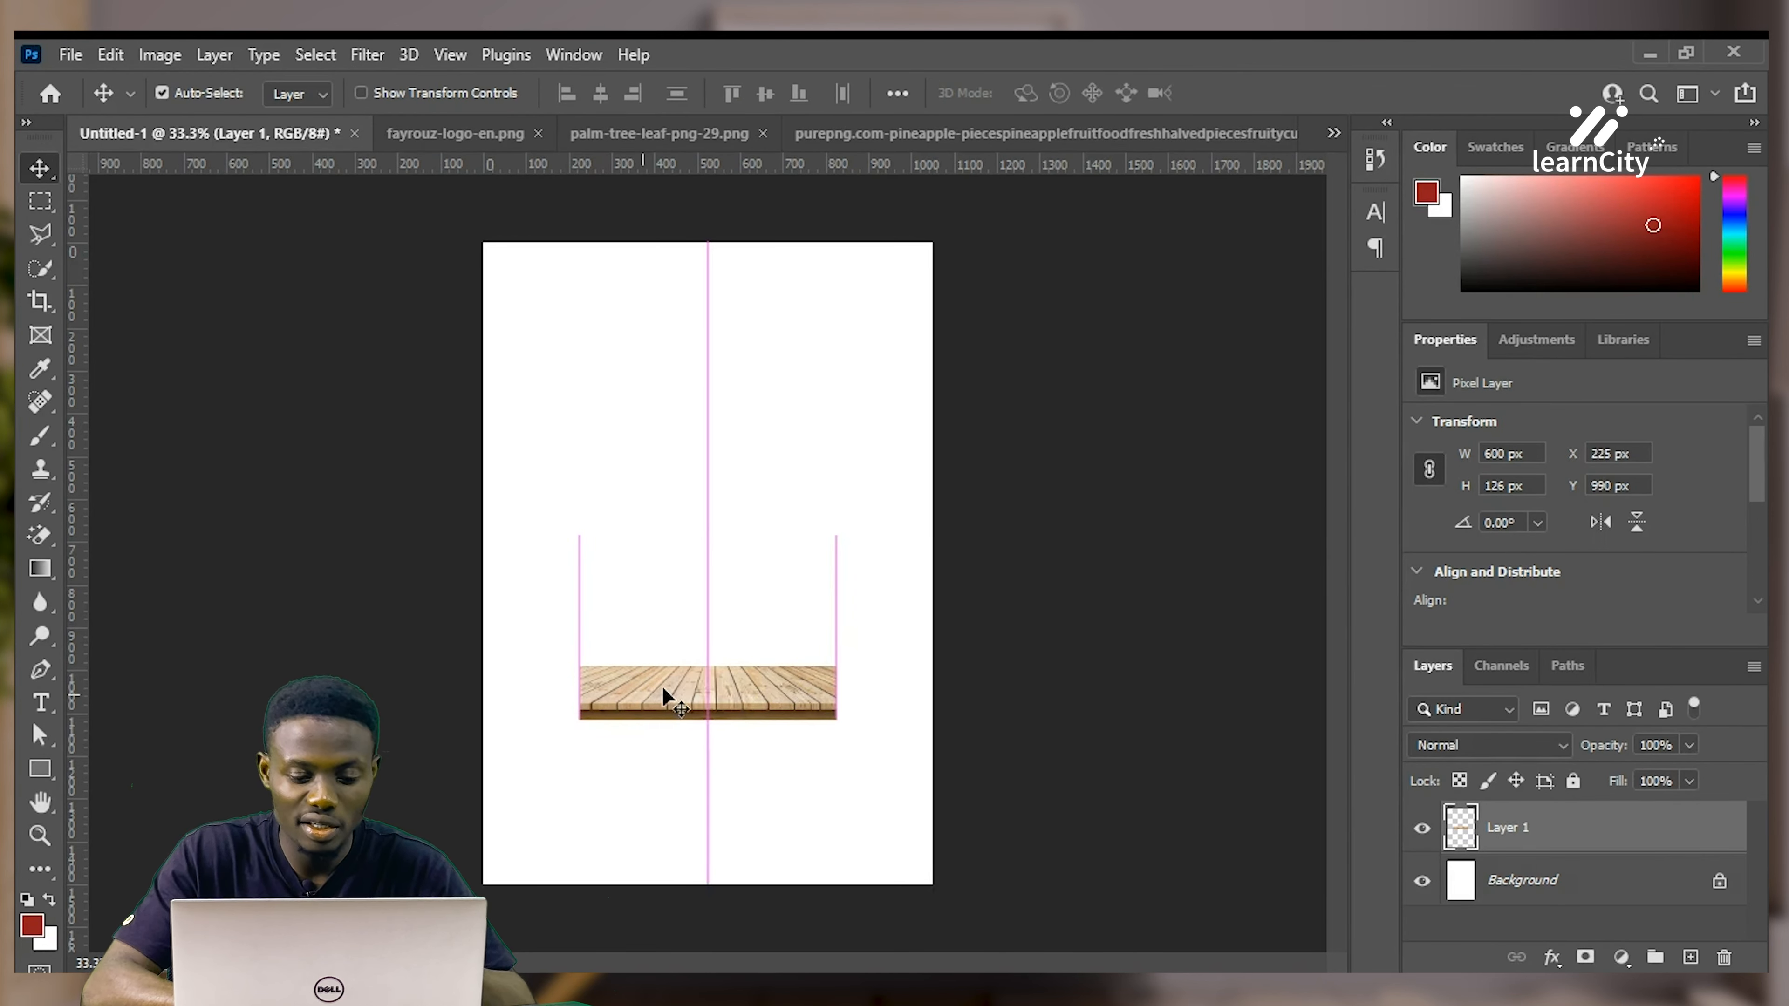
key(ctrl+t)
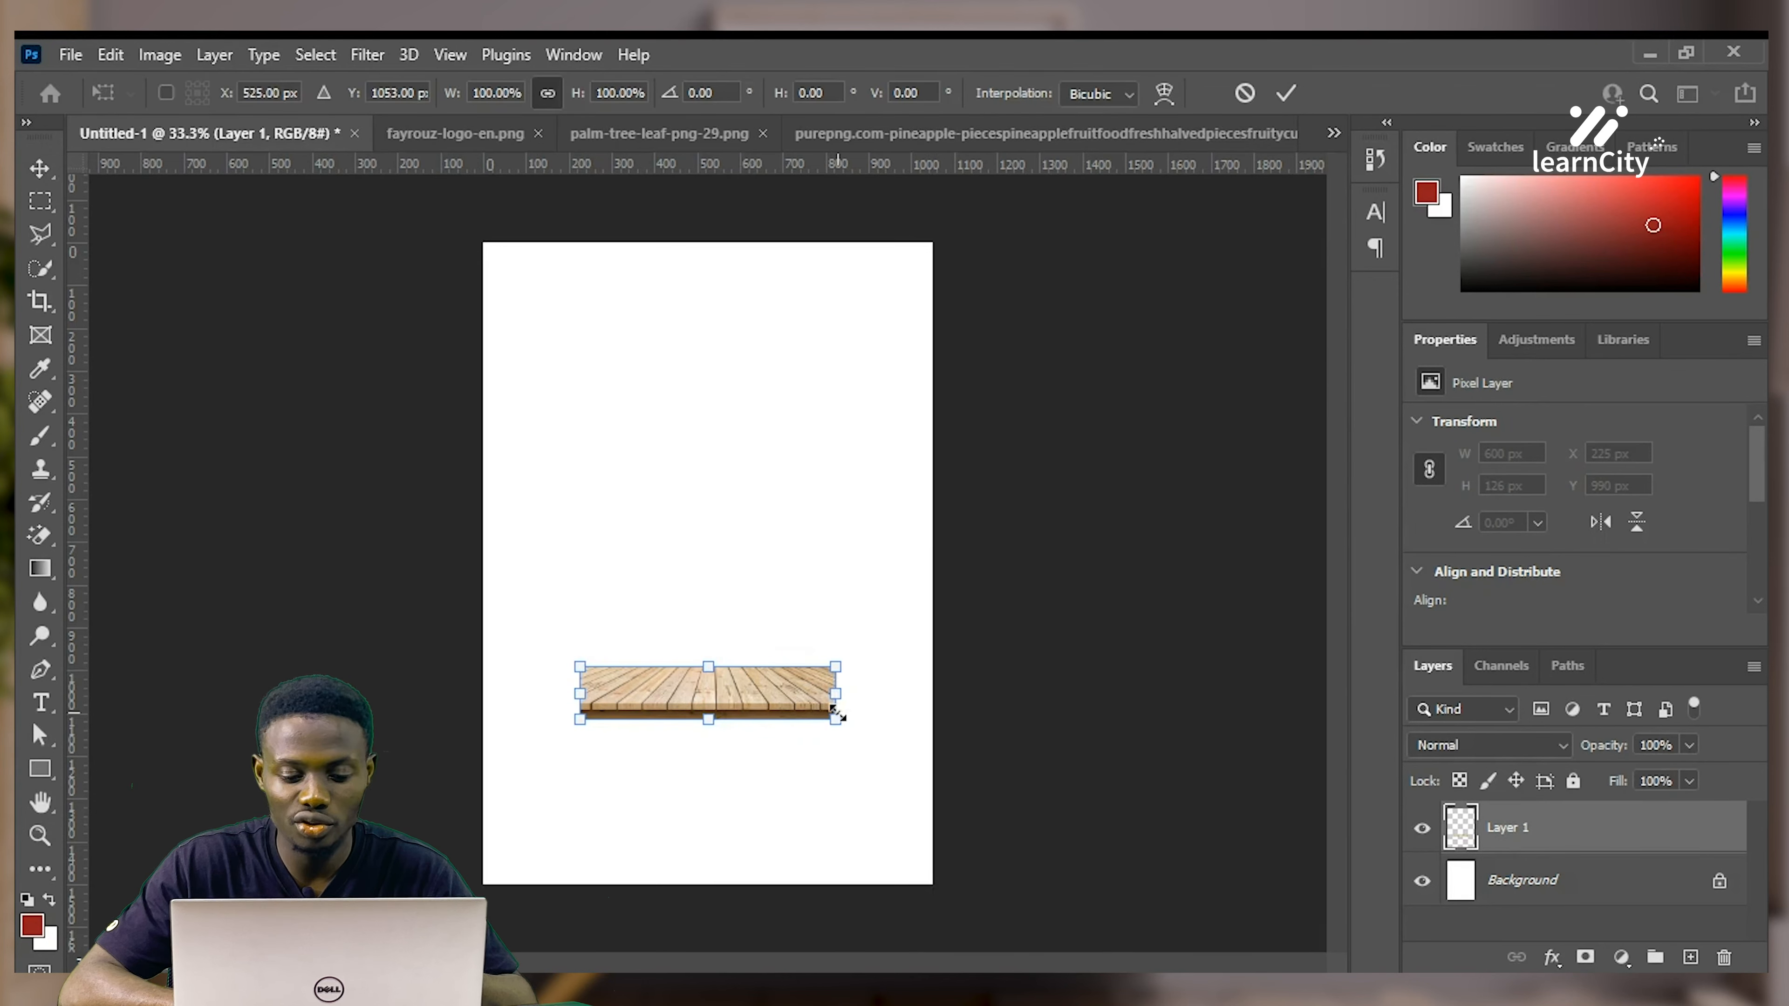
drag(841, 696, 931, 694)
drag(576, 695, 484, 694)
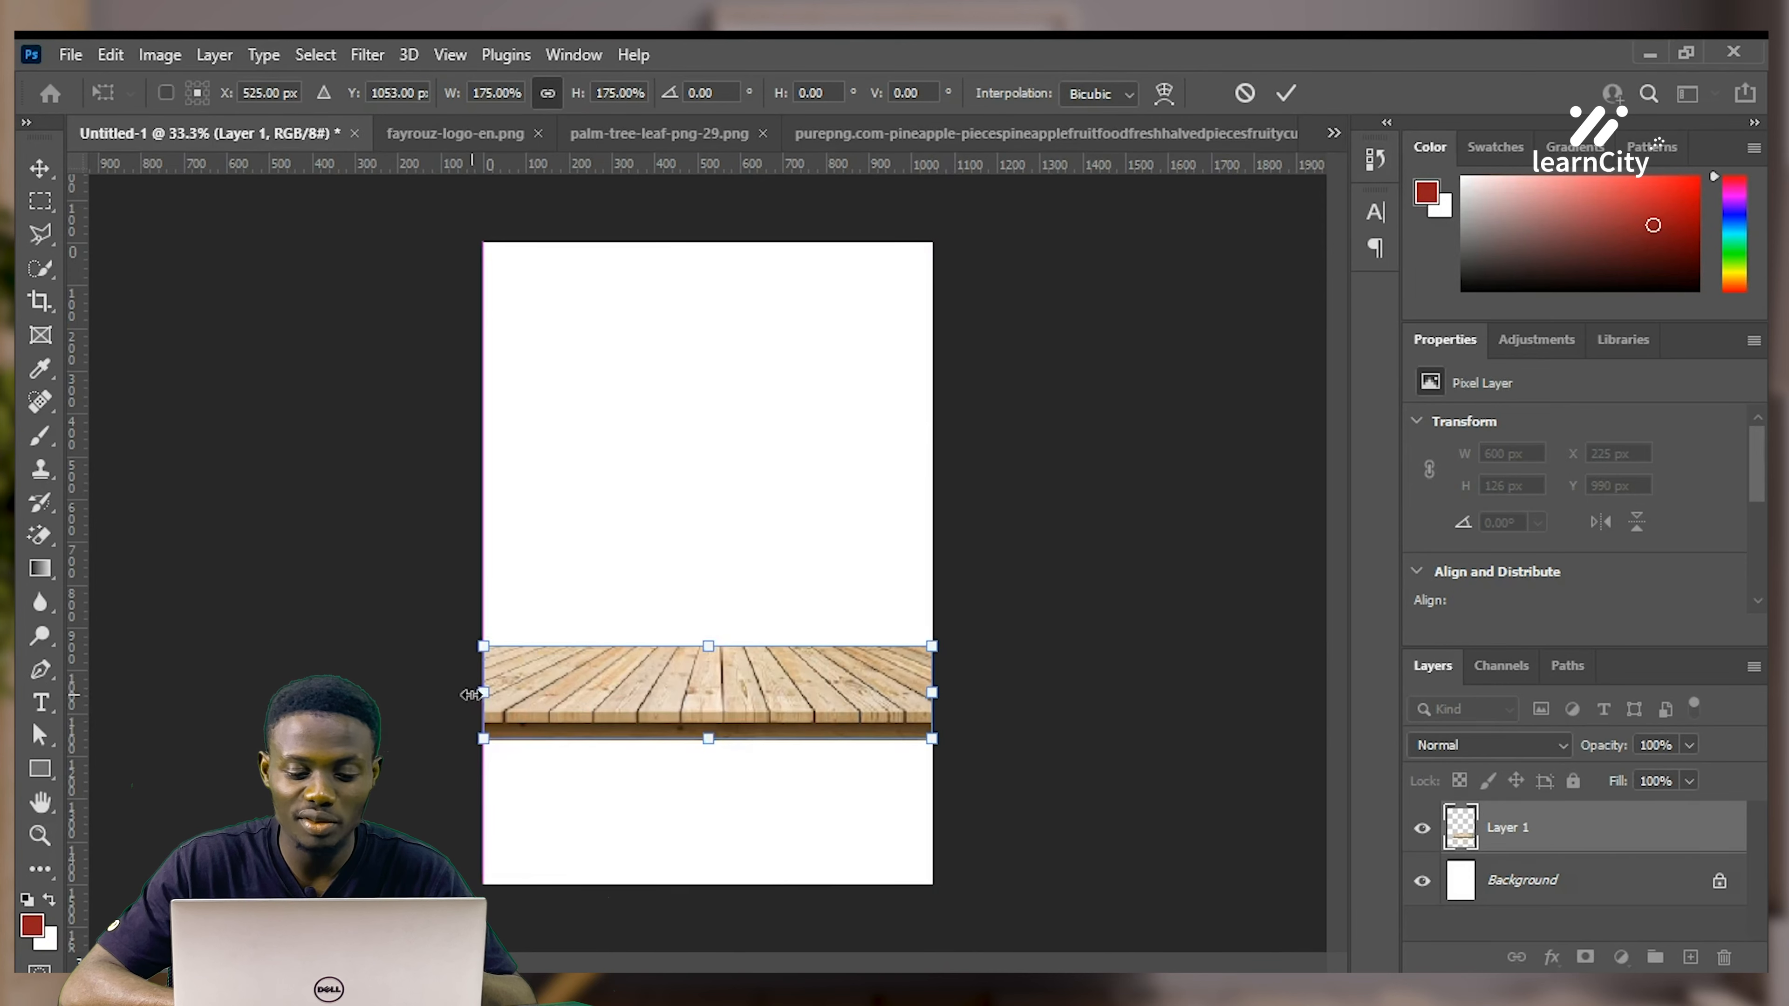
drag(709, 740, 748, 837)
key(Return)
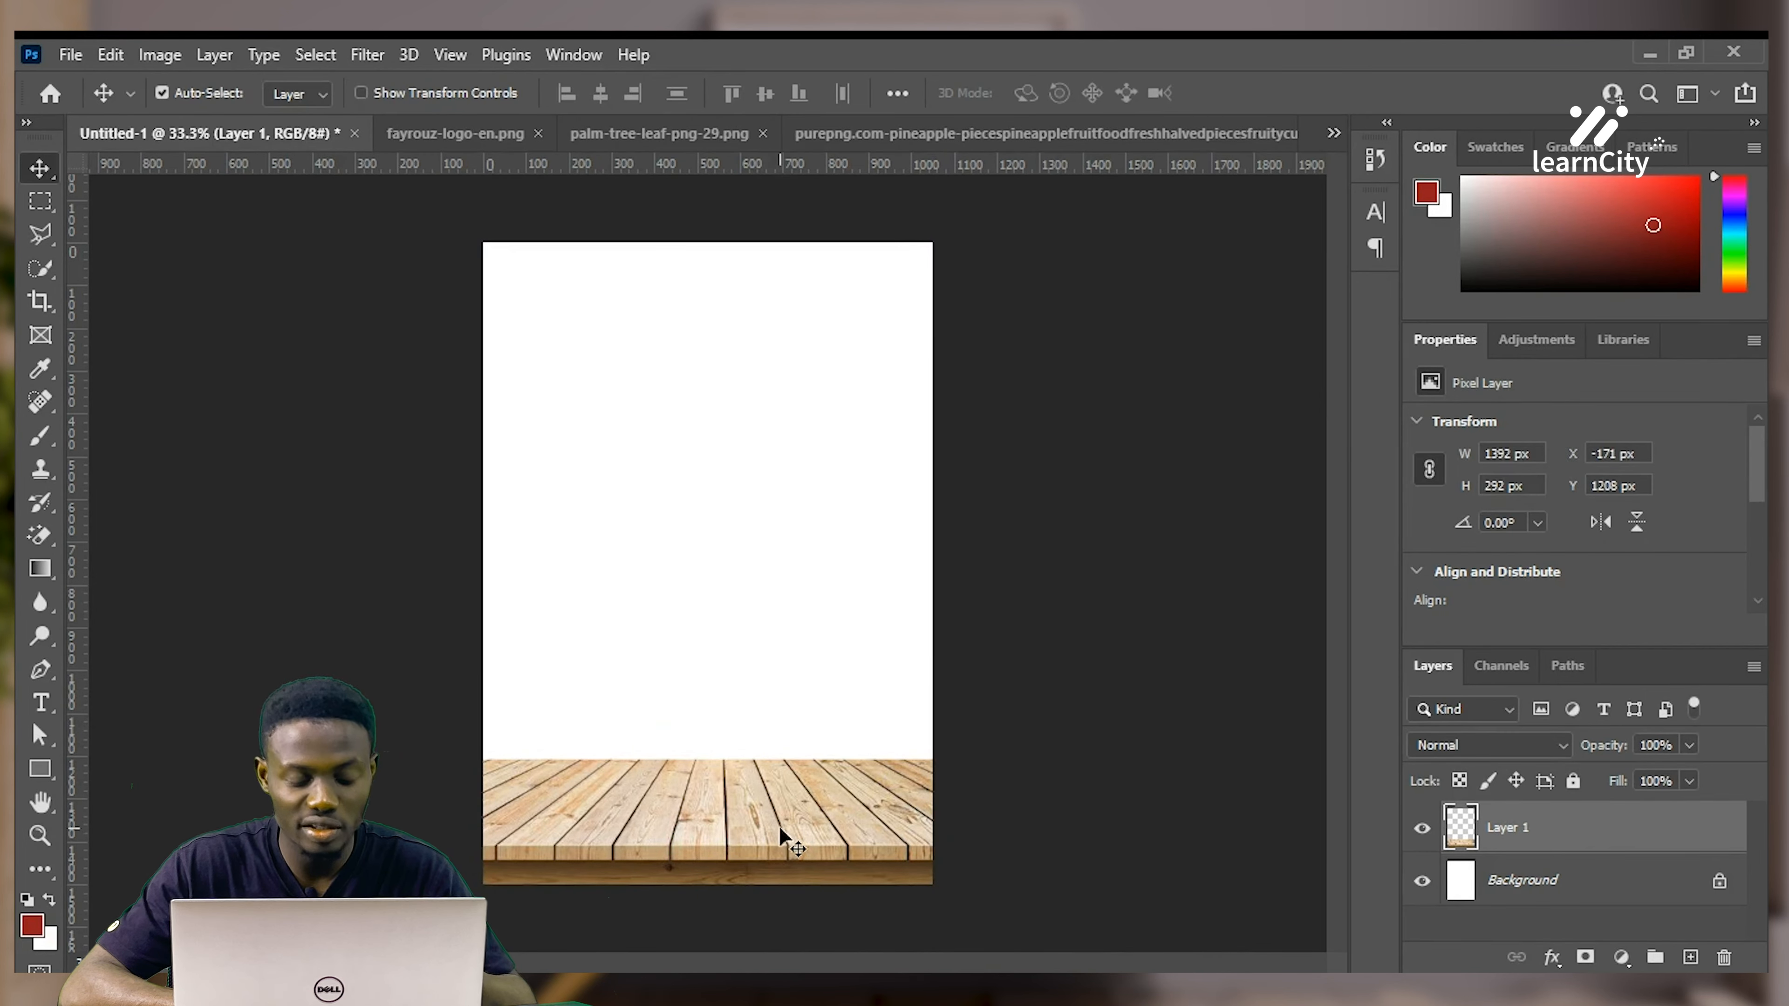
Rescale the floor to span the full canvas width at 1520 × 319 px, centred at the bottom
key(ctrl)
key(ctrl+t)
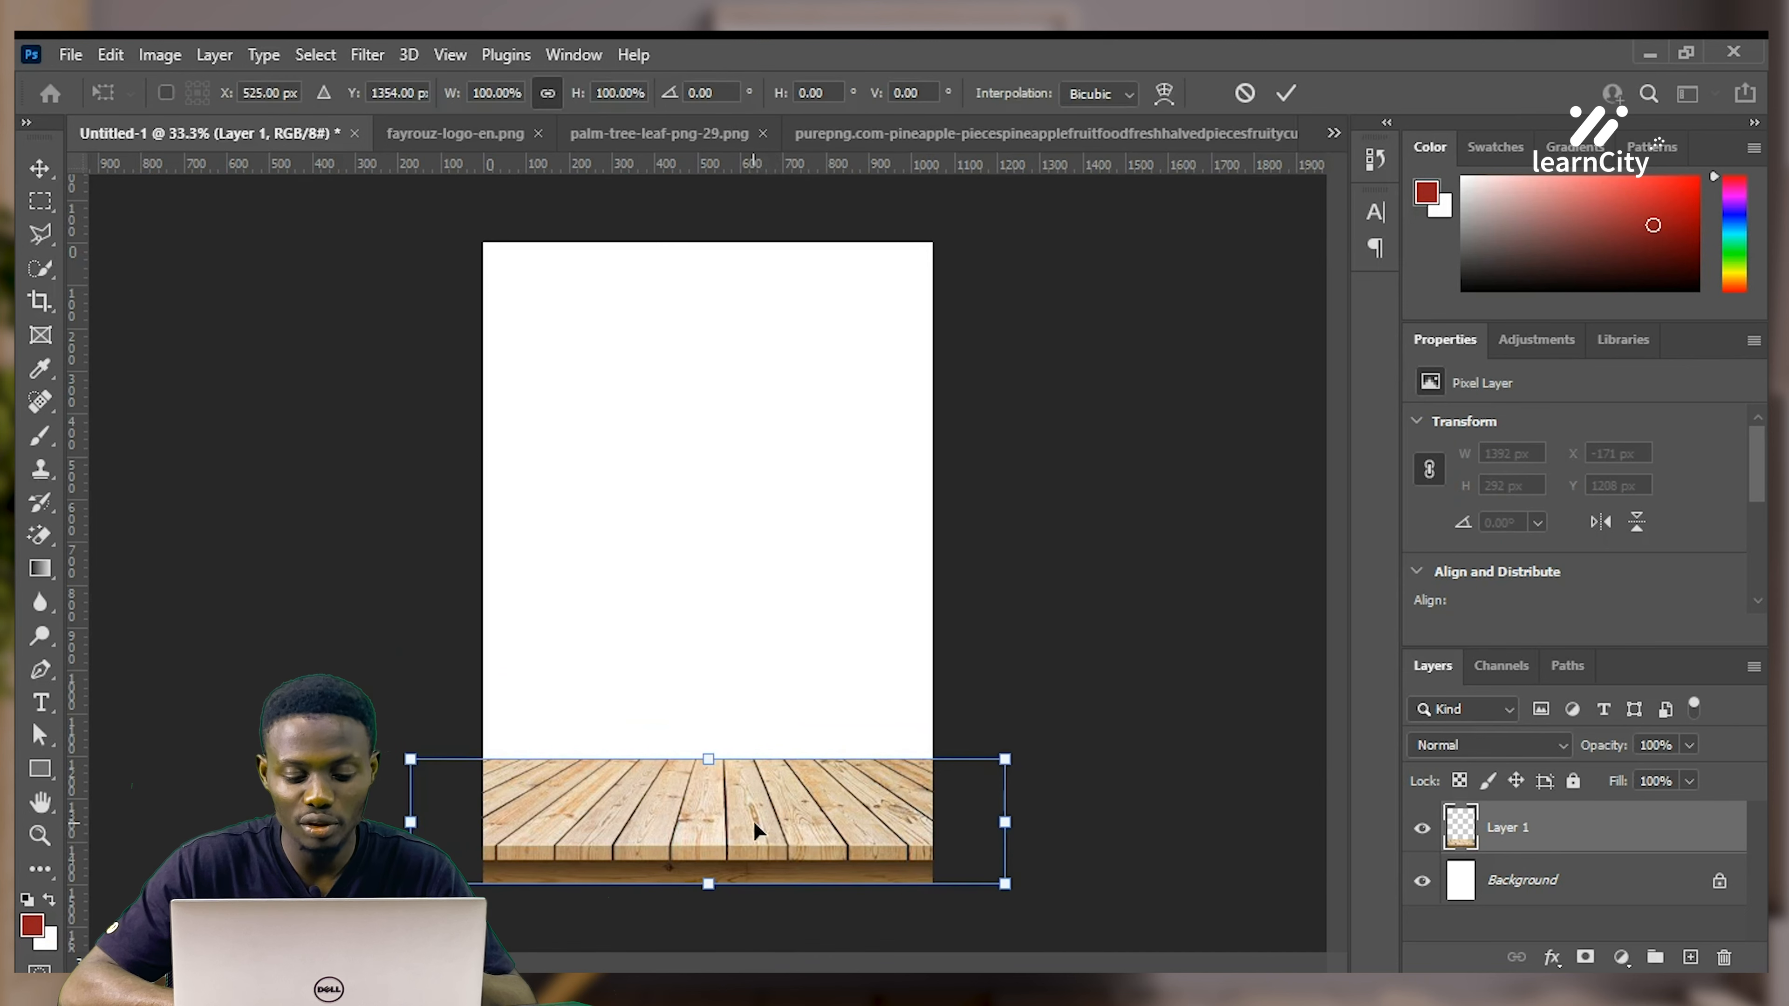
drag(708, 760, 716, 739)
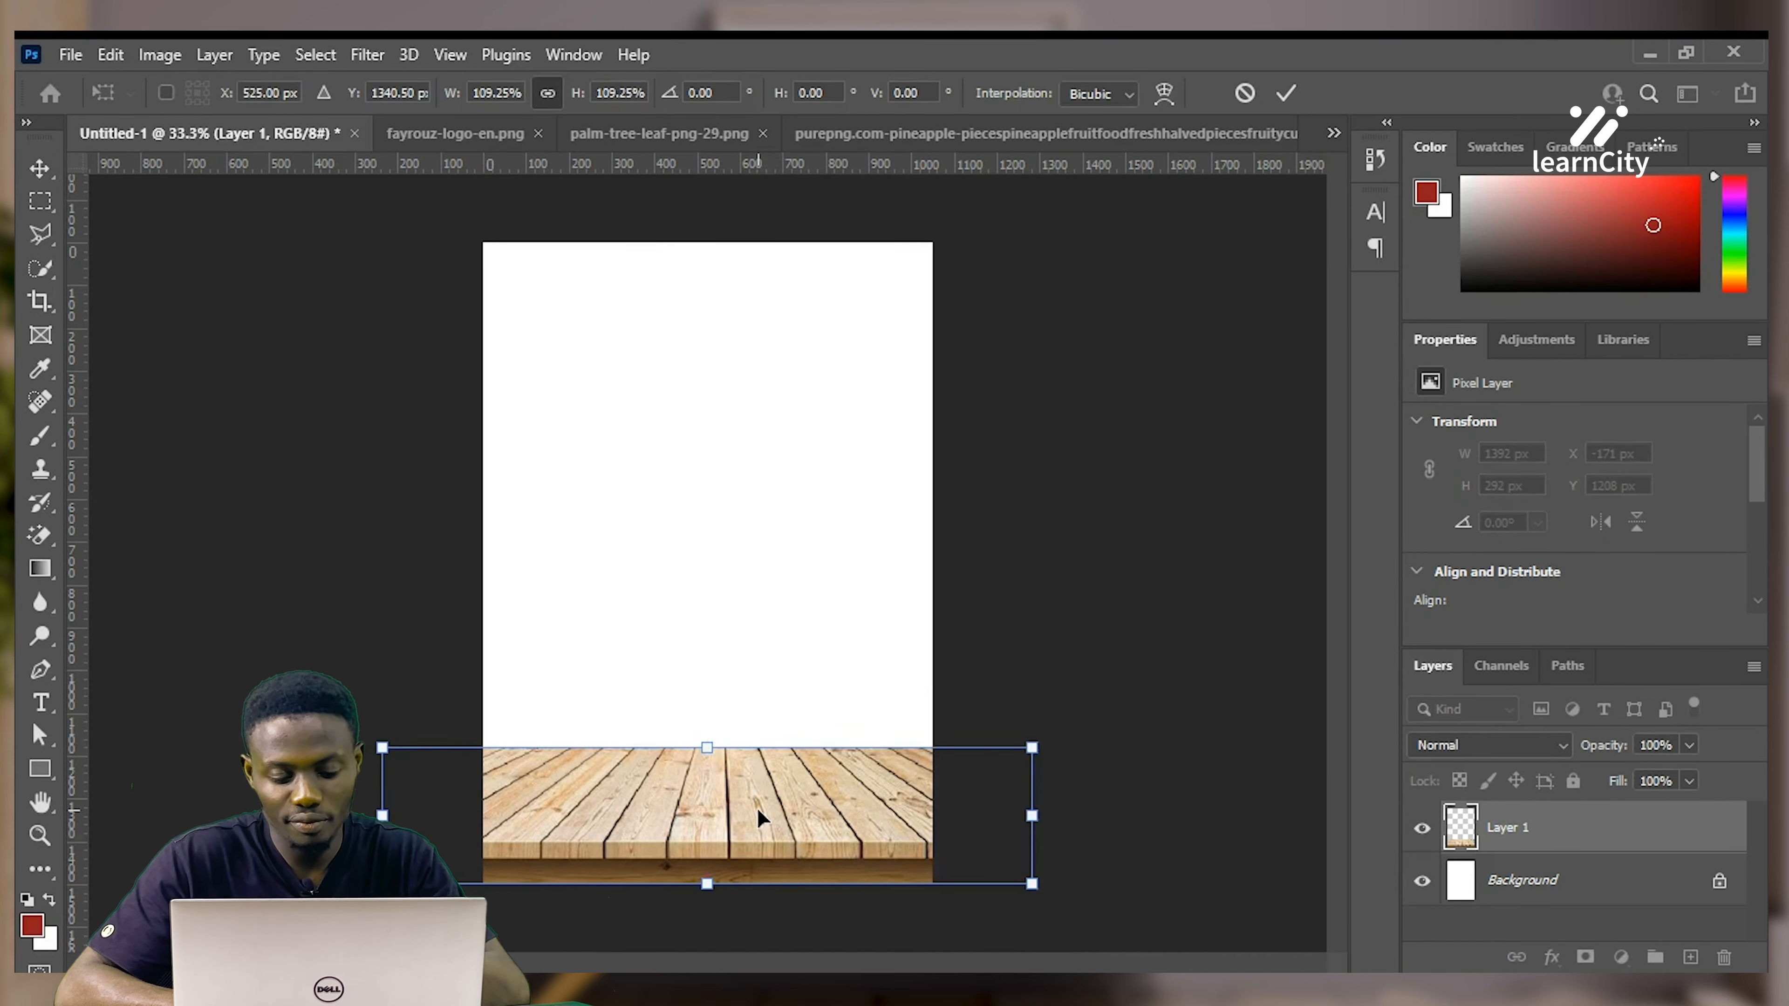
key(Return)
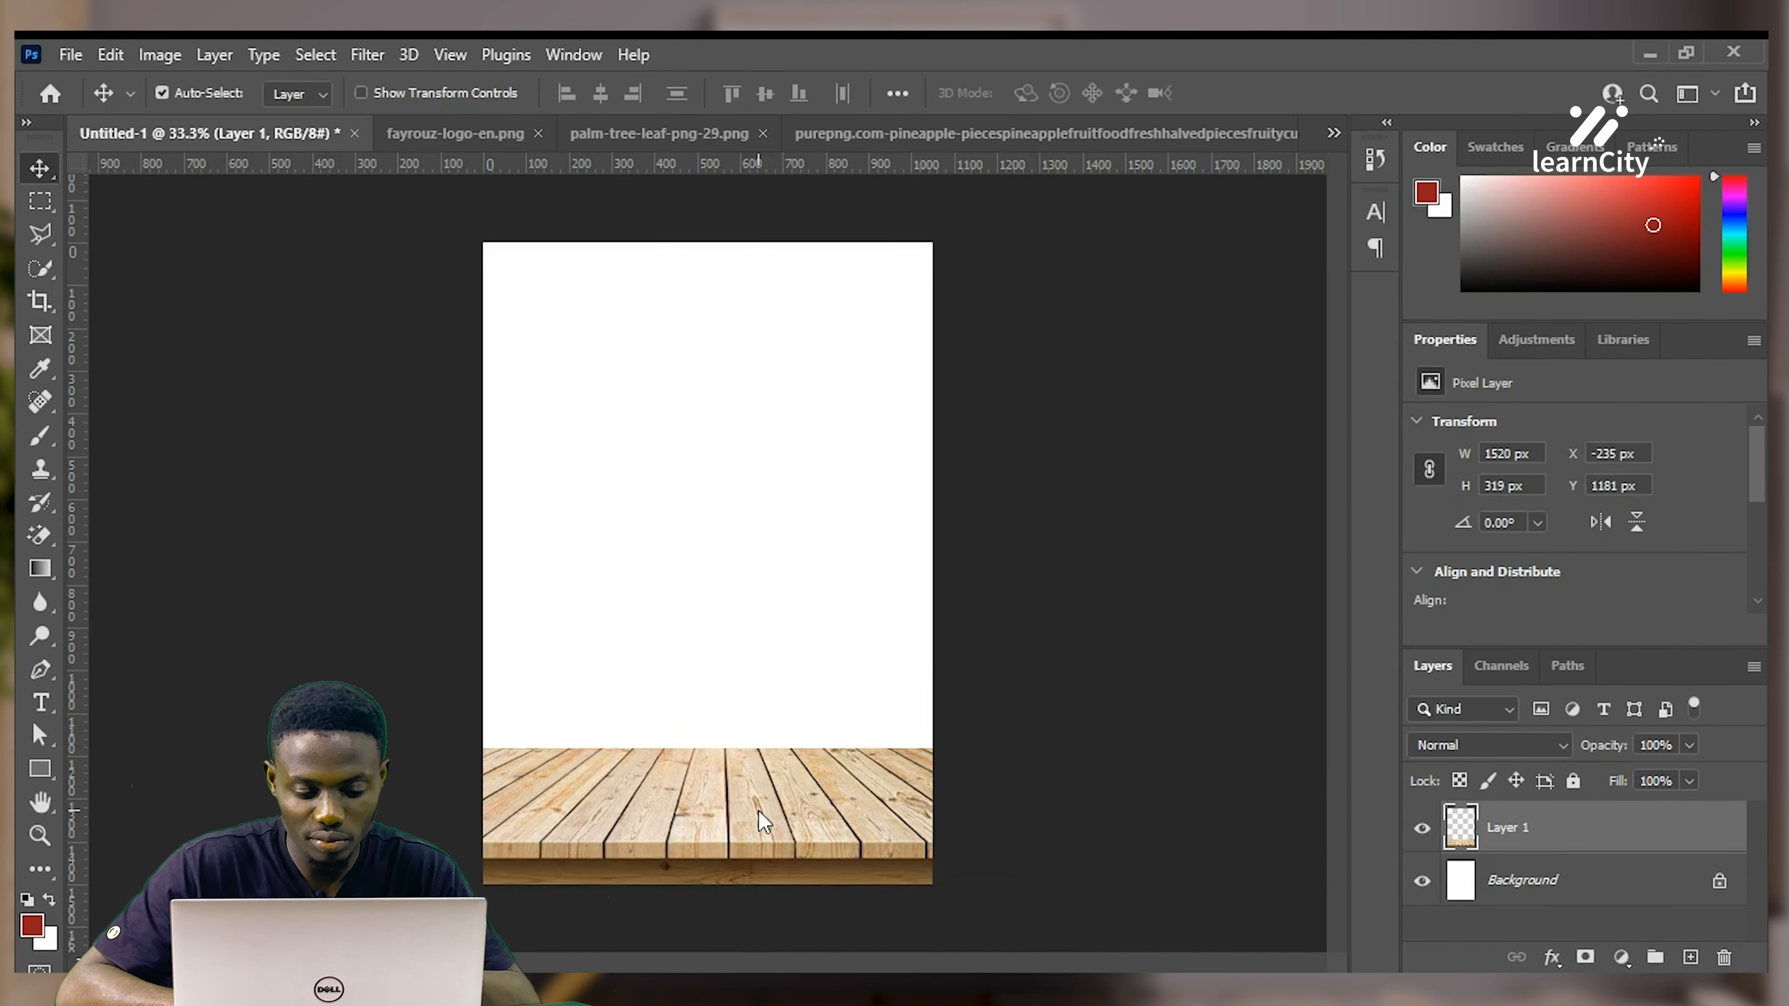
drag(798, 835, 799, 830)
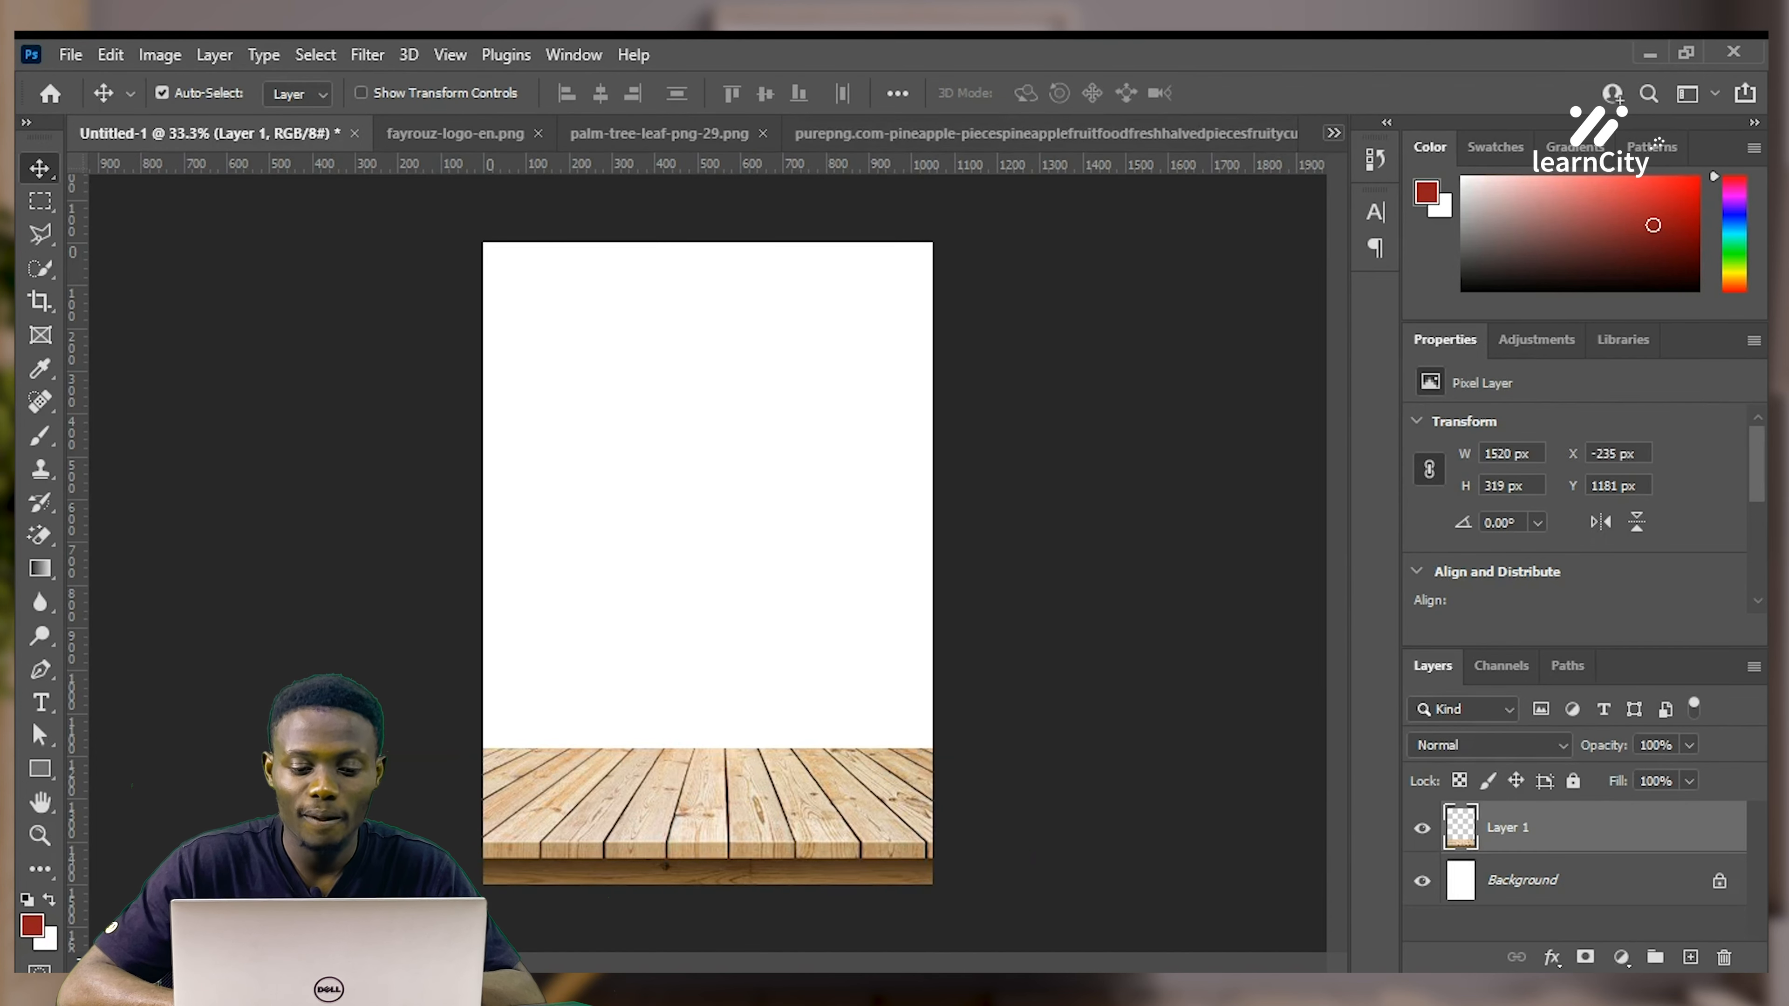
click(773, 263)
Close the table photo without saving and copy the Fayrouz bottle-and-glass image
key(ctrl+w)
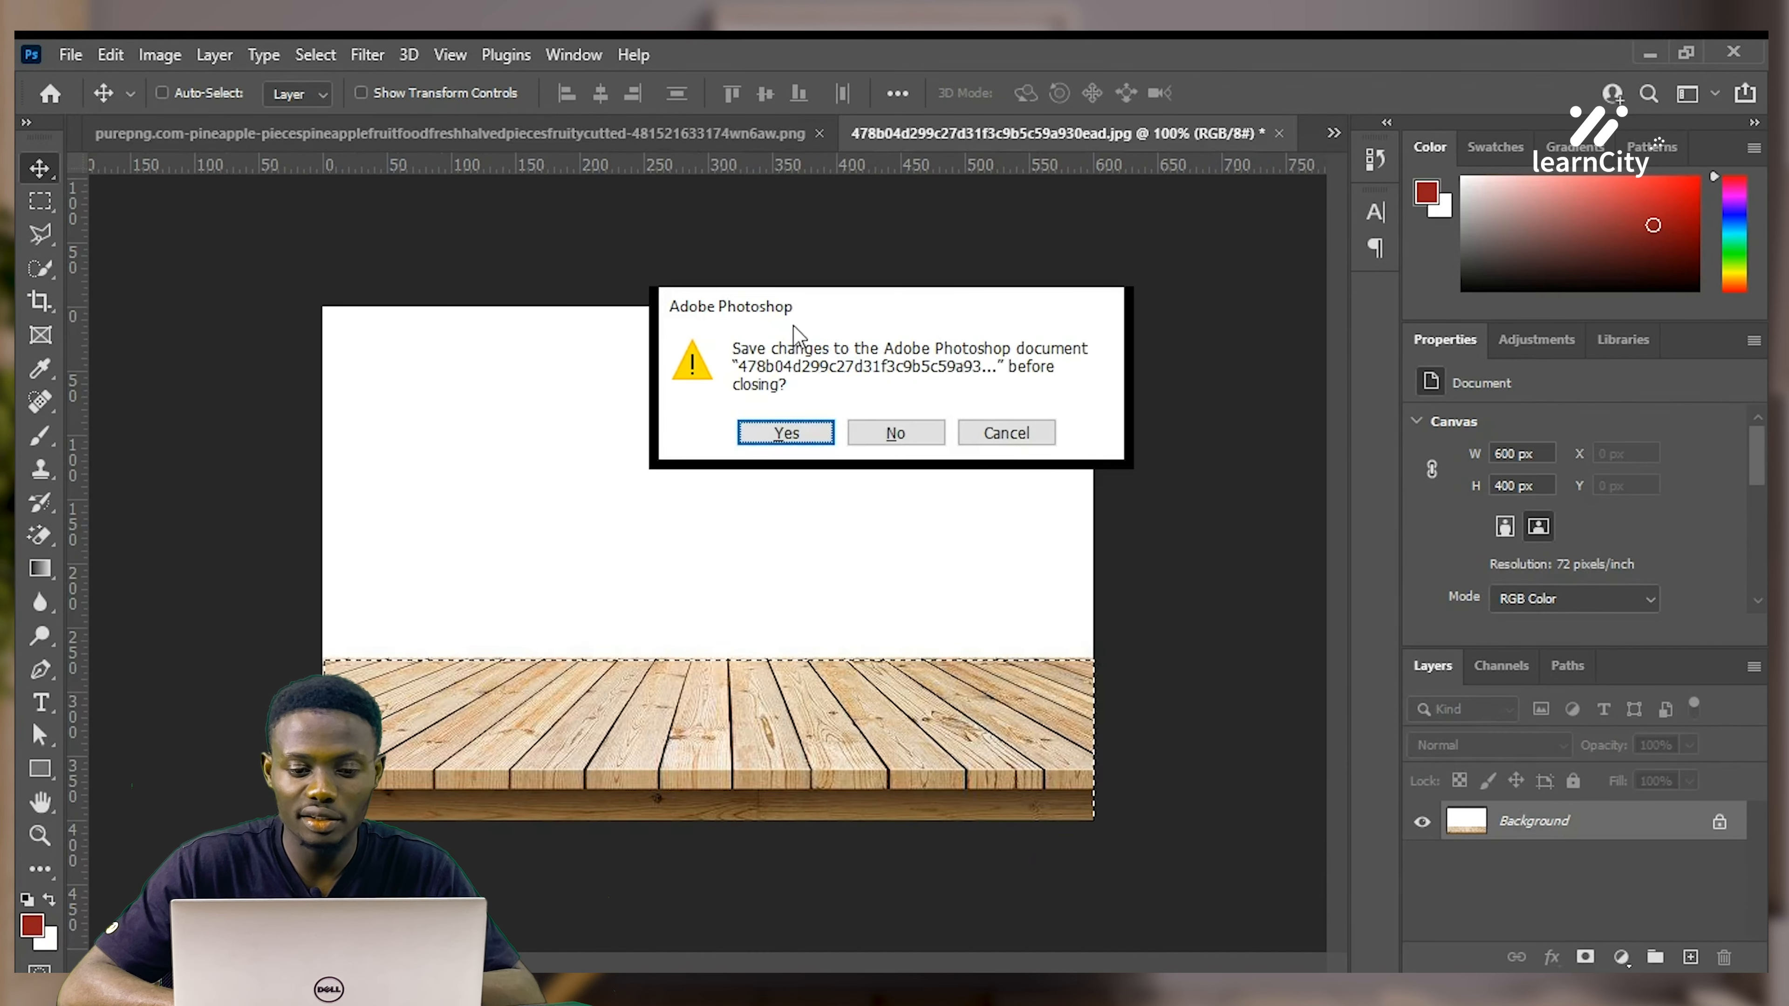
click(890, 434)
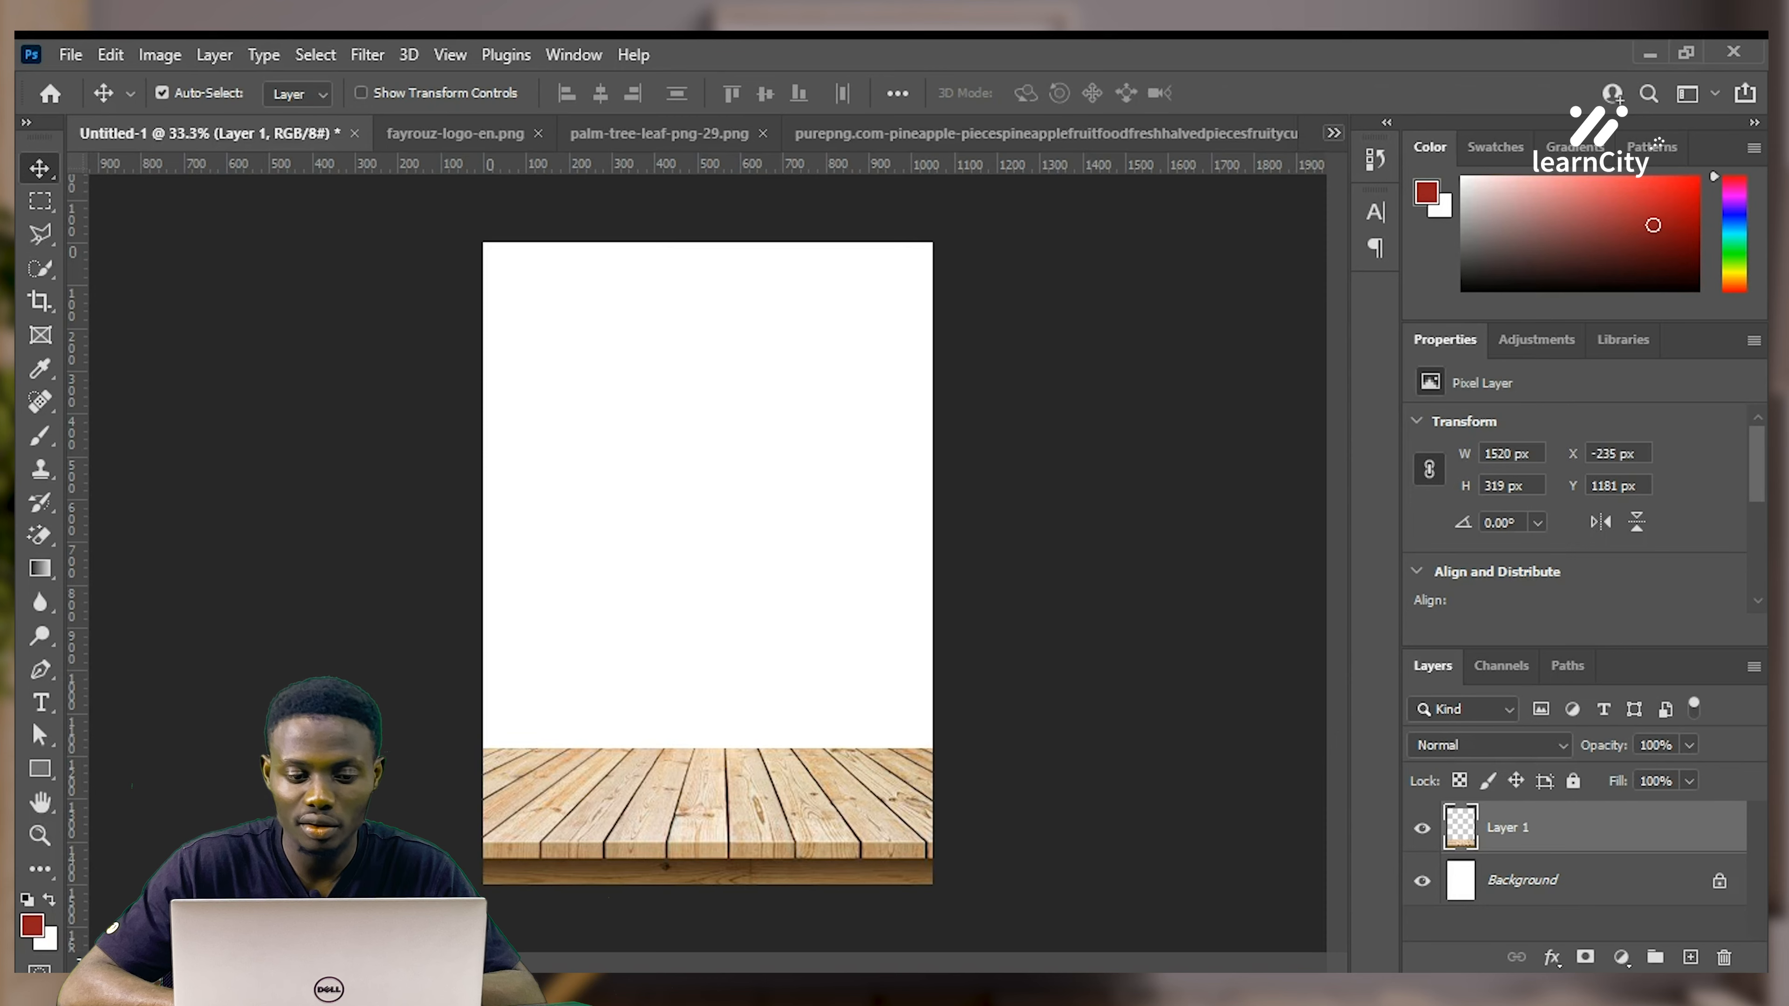
key(ctrl+shift+Tab)
mouse_move(638, 496)
mouse_down()
mouse_move(664, 504)
mouse_move(626, 522)
mouse_move(637, 510)
mouse_up()
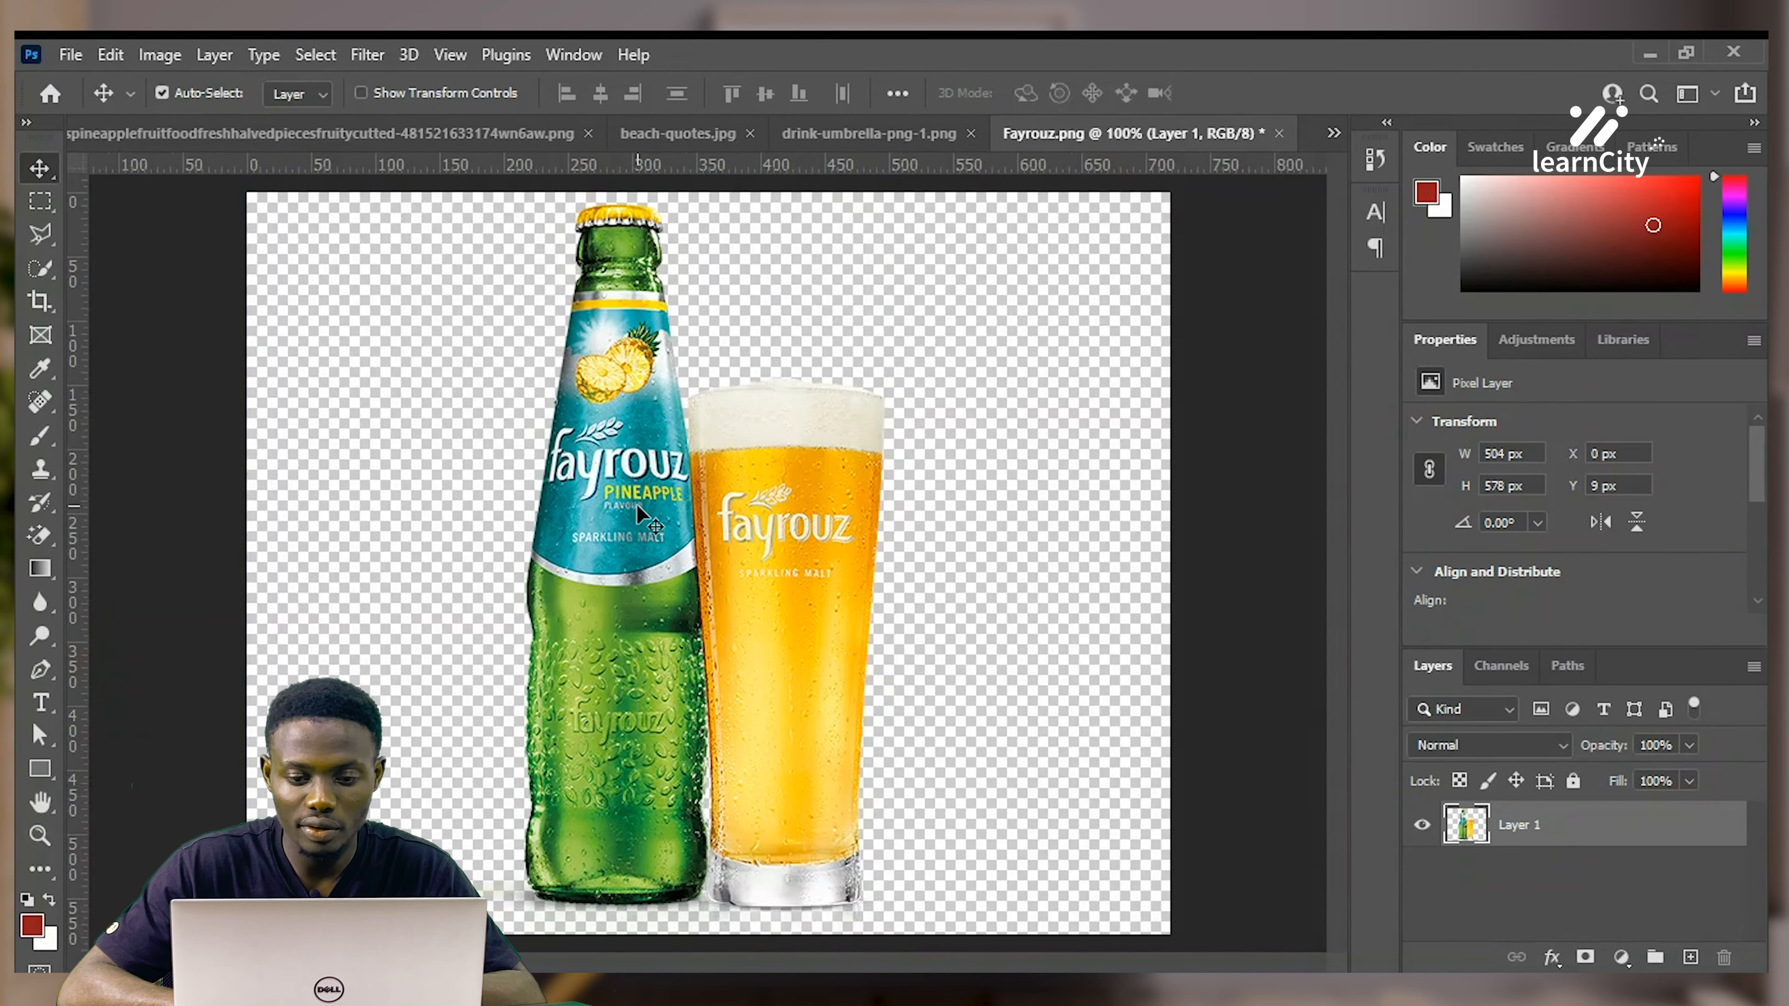
key(ctrl)
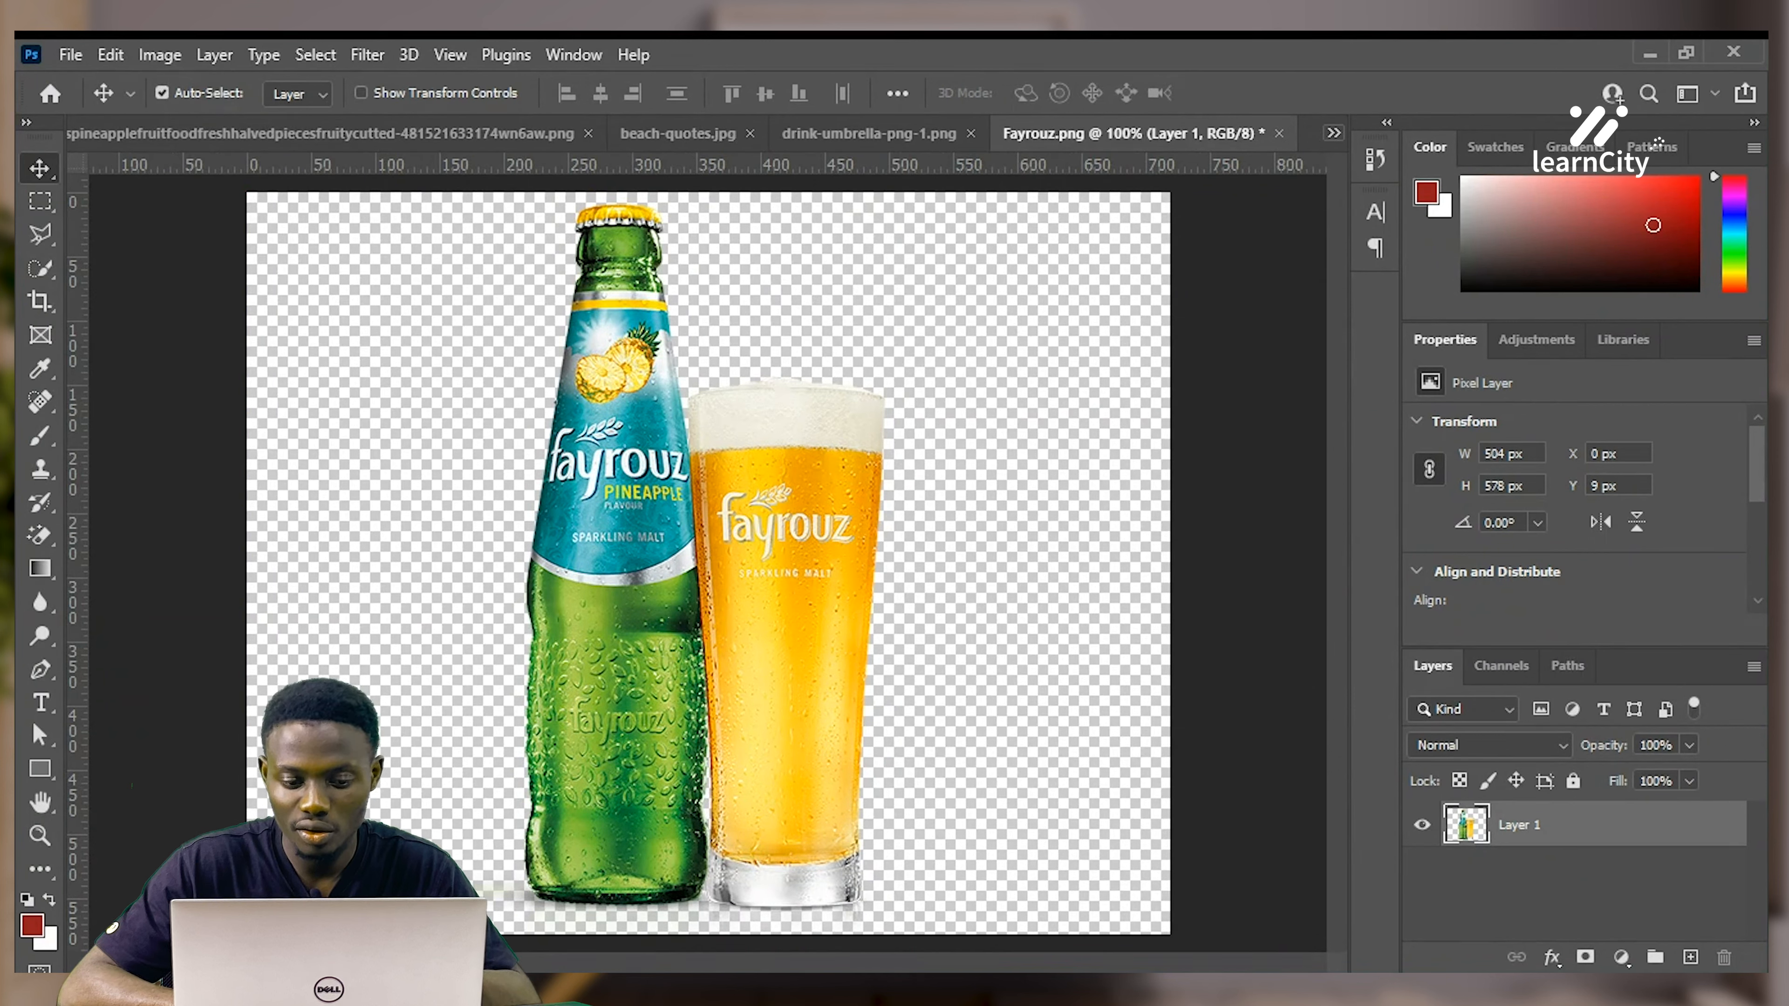
Paste the bottle and glass into Untitled-1, enlarge it, and stand it on the wooden floor
key(ctrl+Tab)
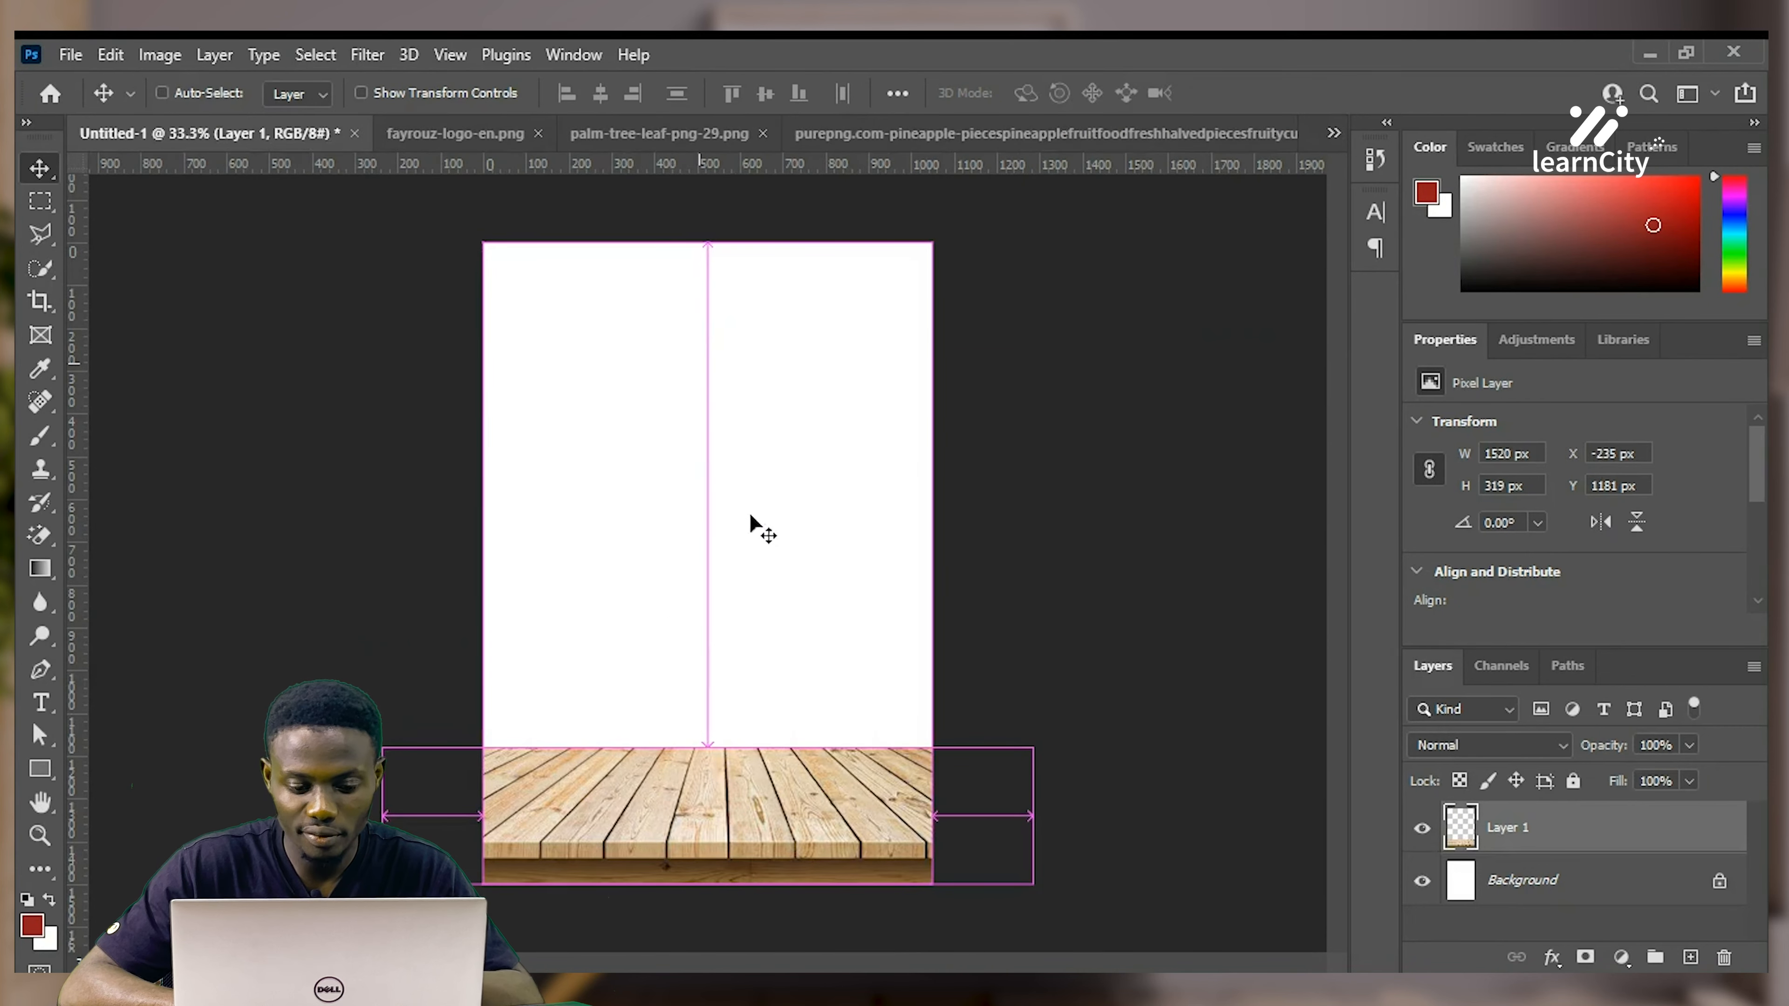
key(ctrl+v)
drag(784, 600, 706, 759)
key(ctrl+t)
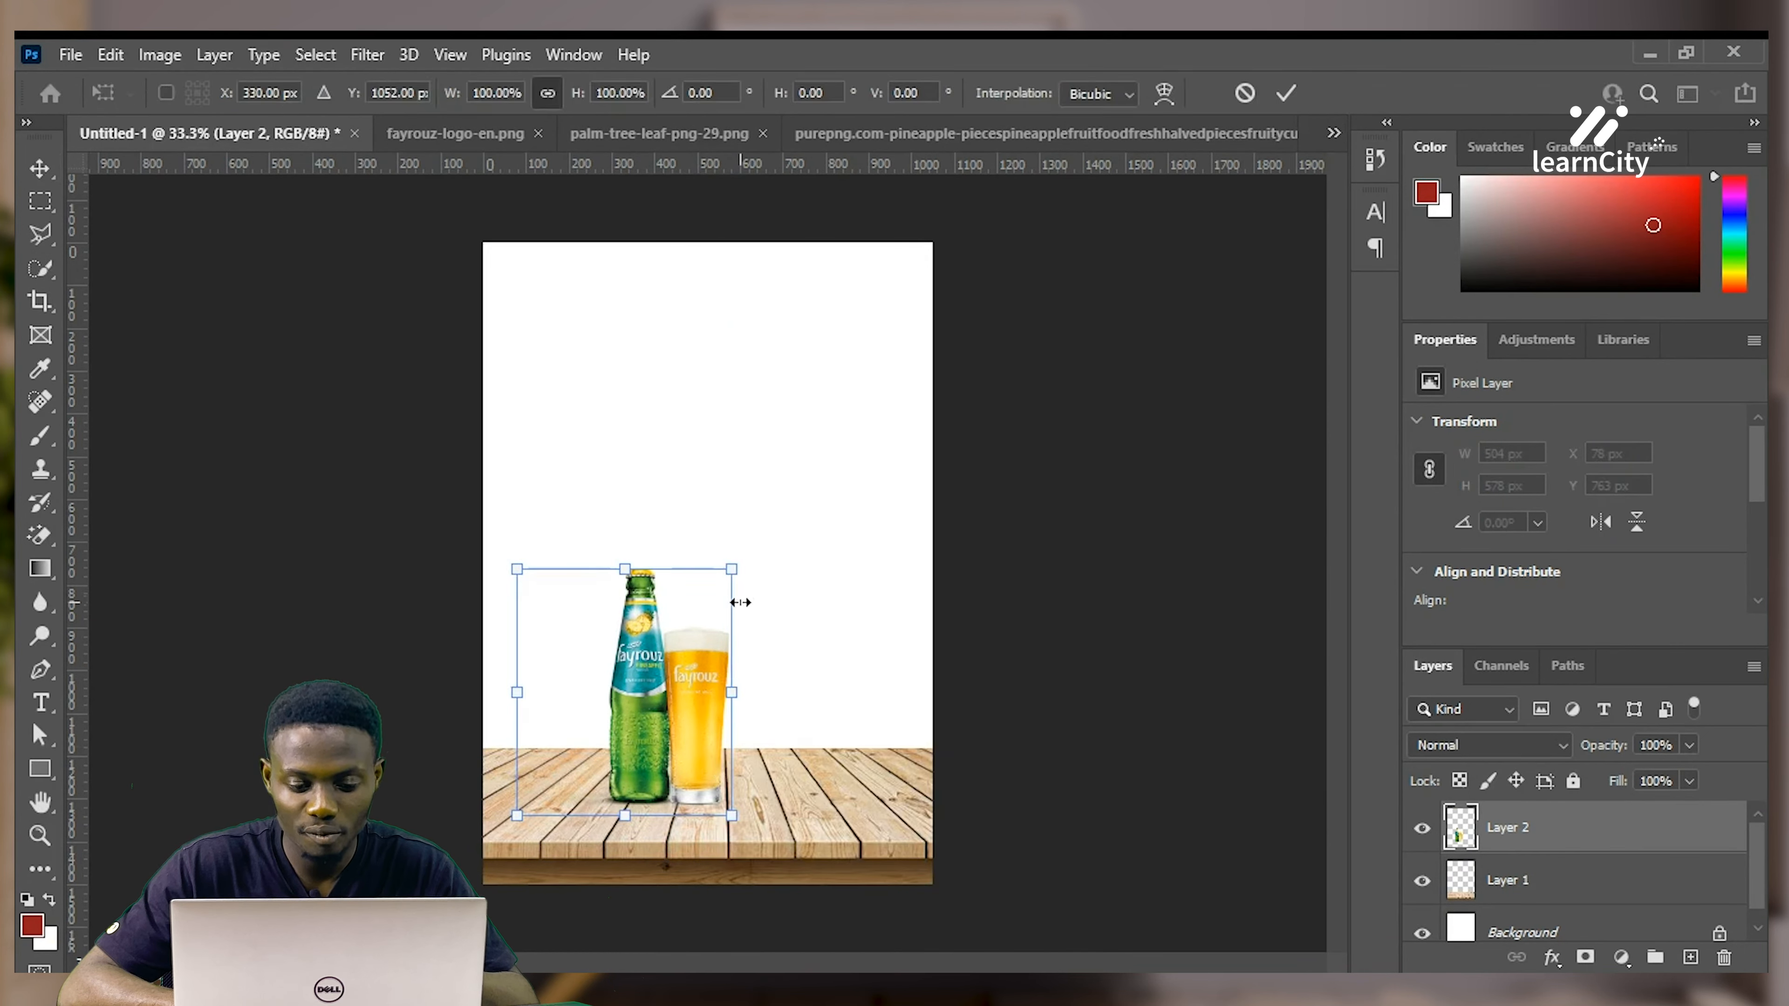
drag(732, 569, 835, 345)
mouse_move(795, 524)
mouse_down()
mouse_move(742, 541)
mouse_move(772, 545)
mouse_up()
key(Return)
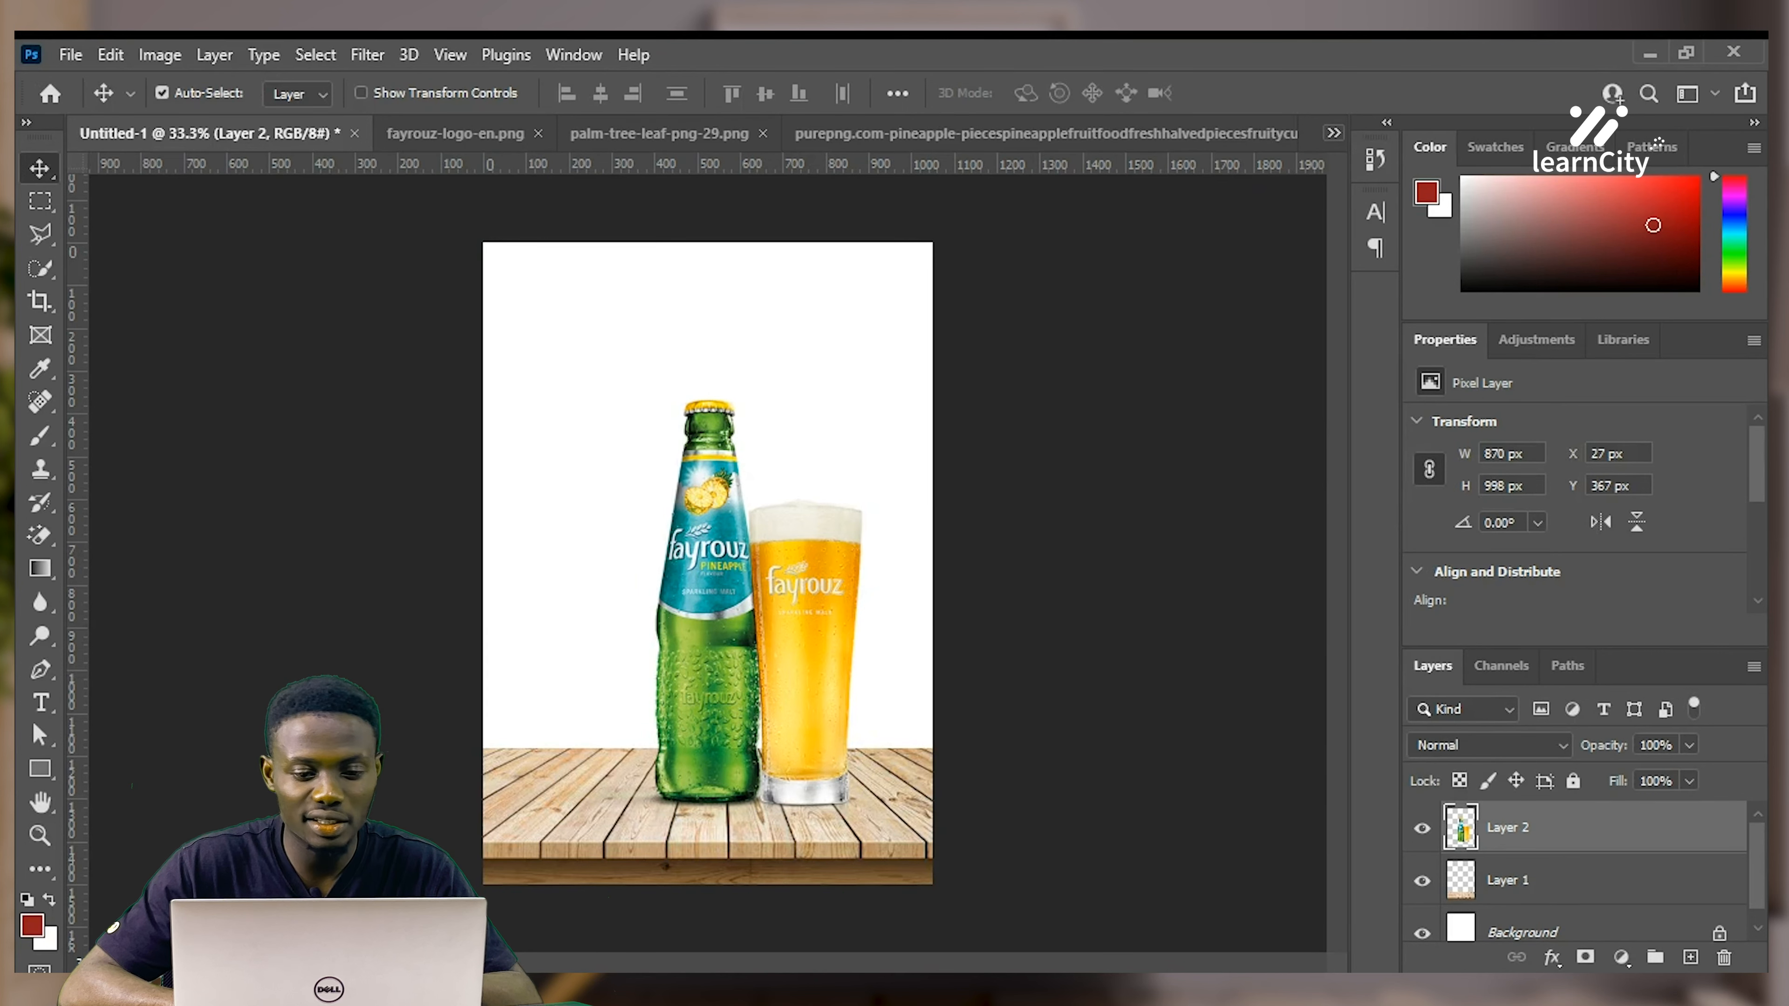
Close the Fayrouz image without saving and bring up the pineapple PNG
click(633, 304)
key(ctrl+w)
click(912, 415)
key(ctrl+w)
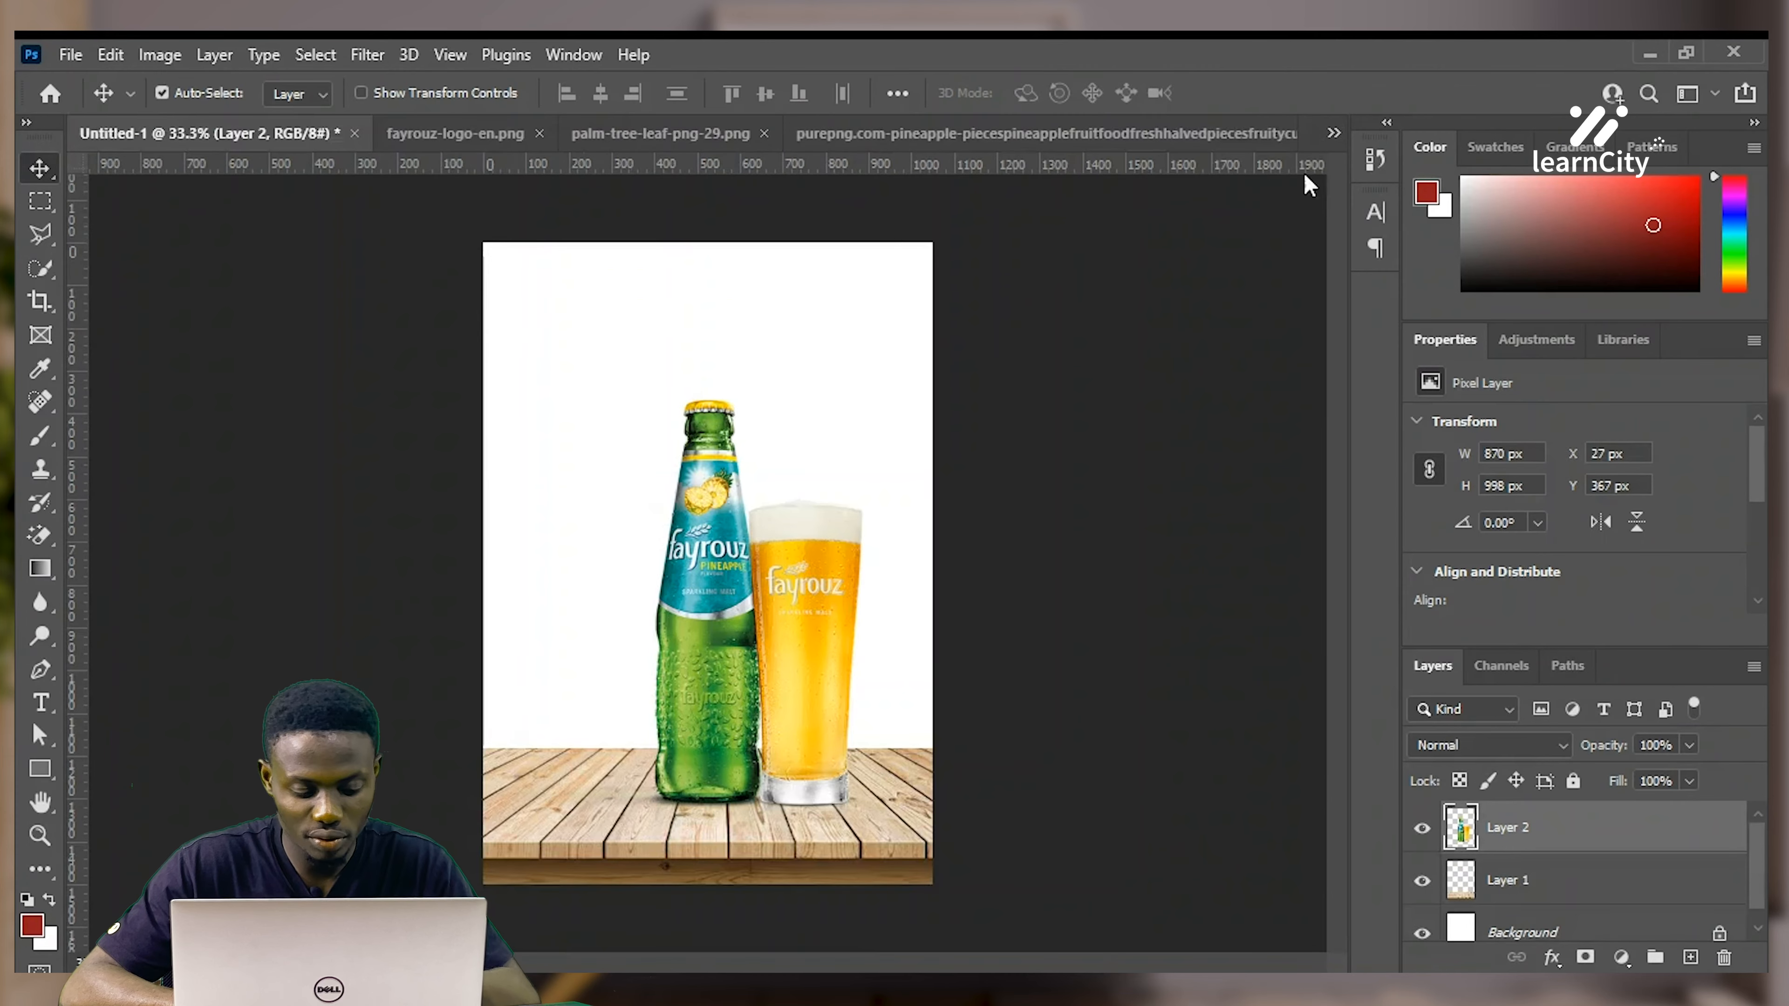
click(1216, 141)
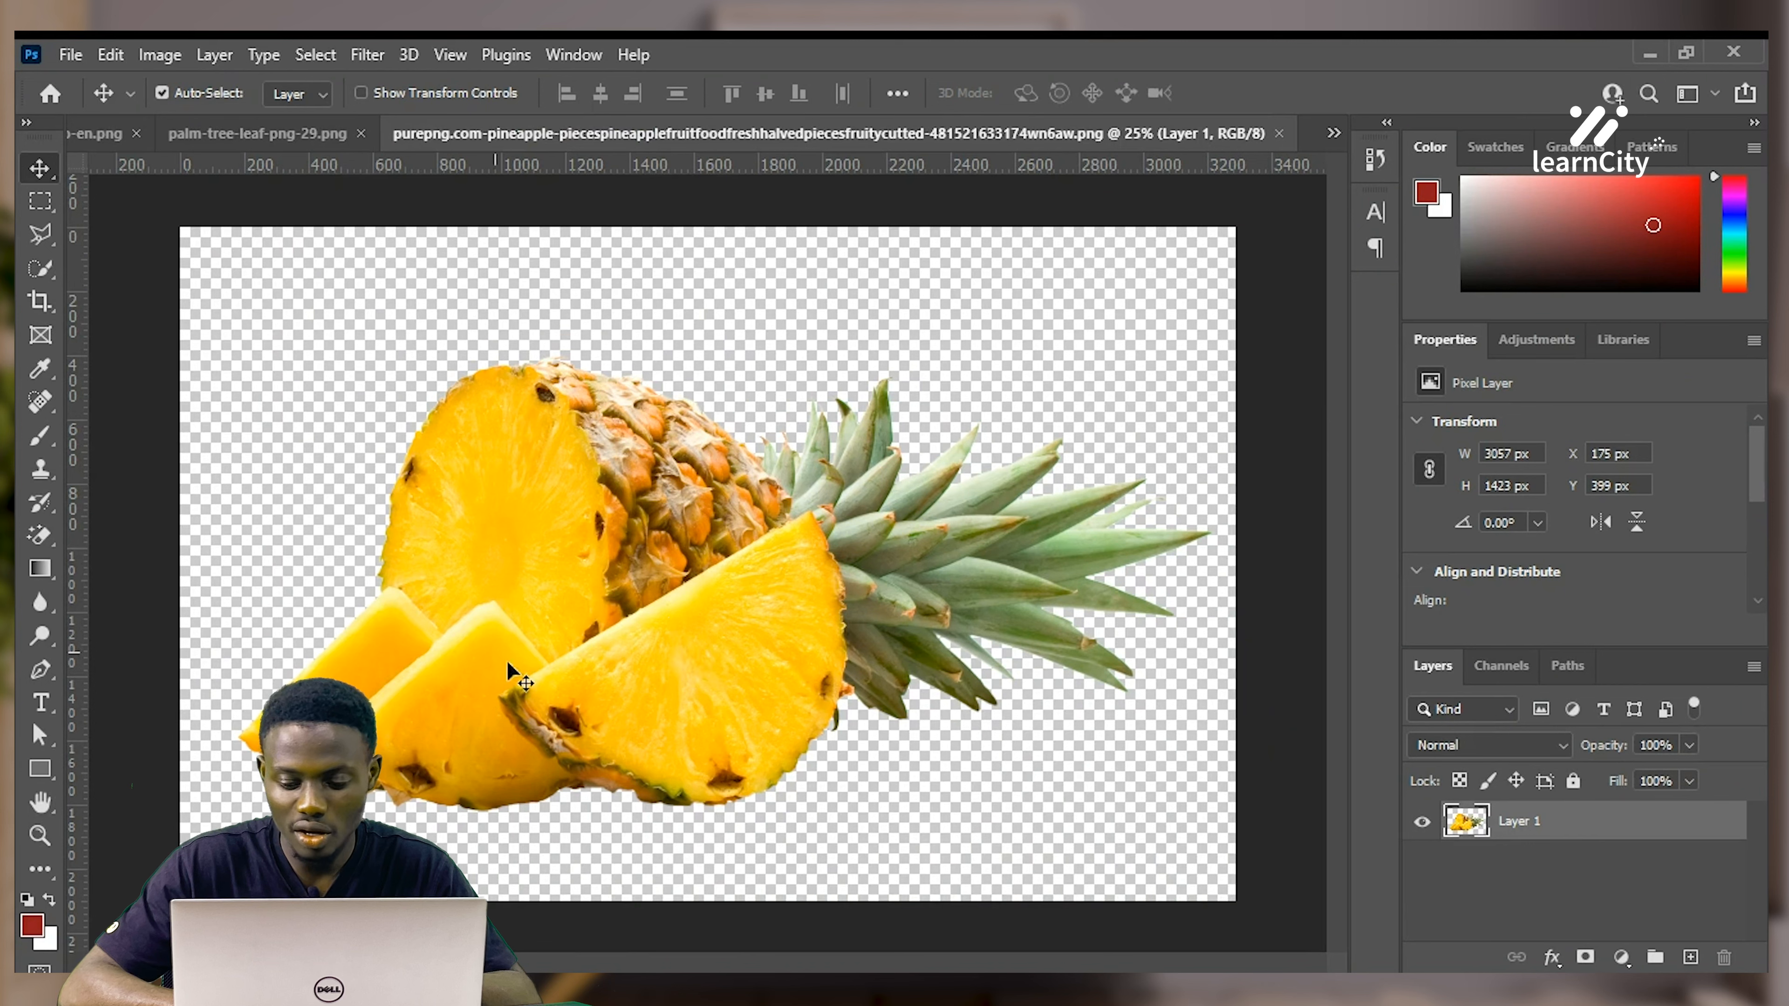
Select the front pineapple slice with Quick Selection, then return to Untitled-1
click(40, 271)
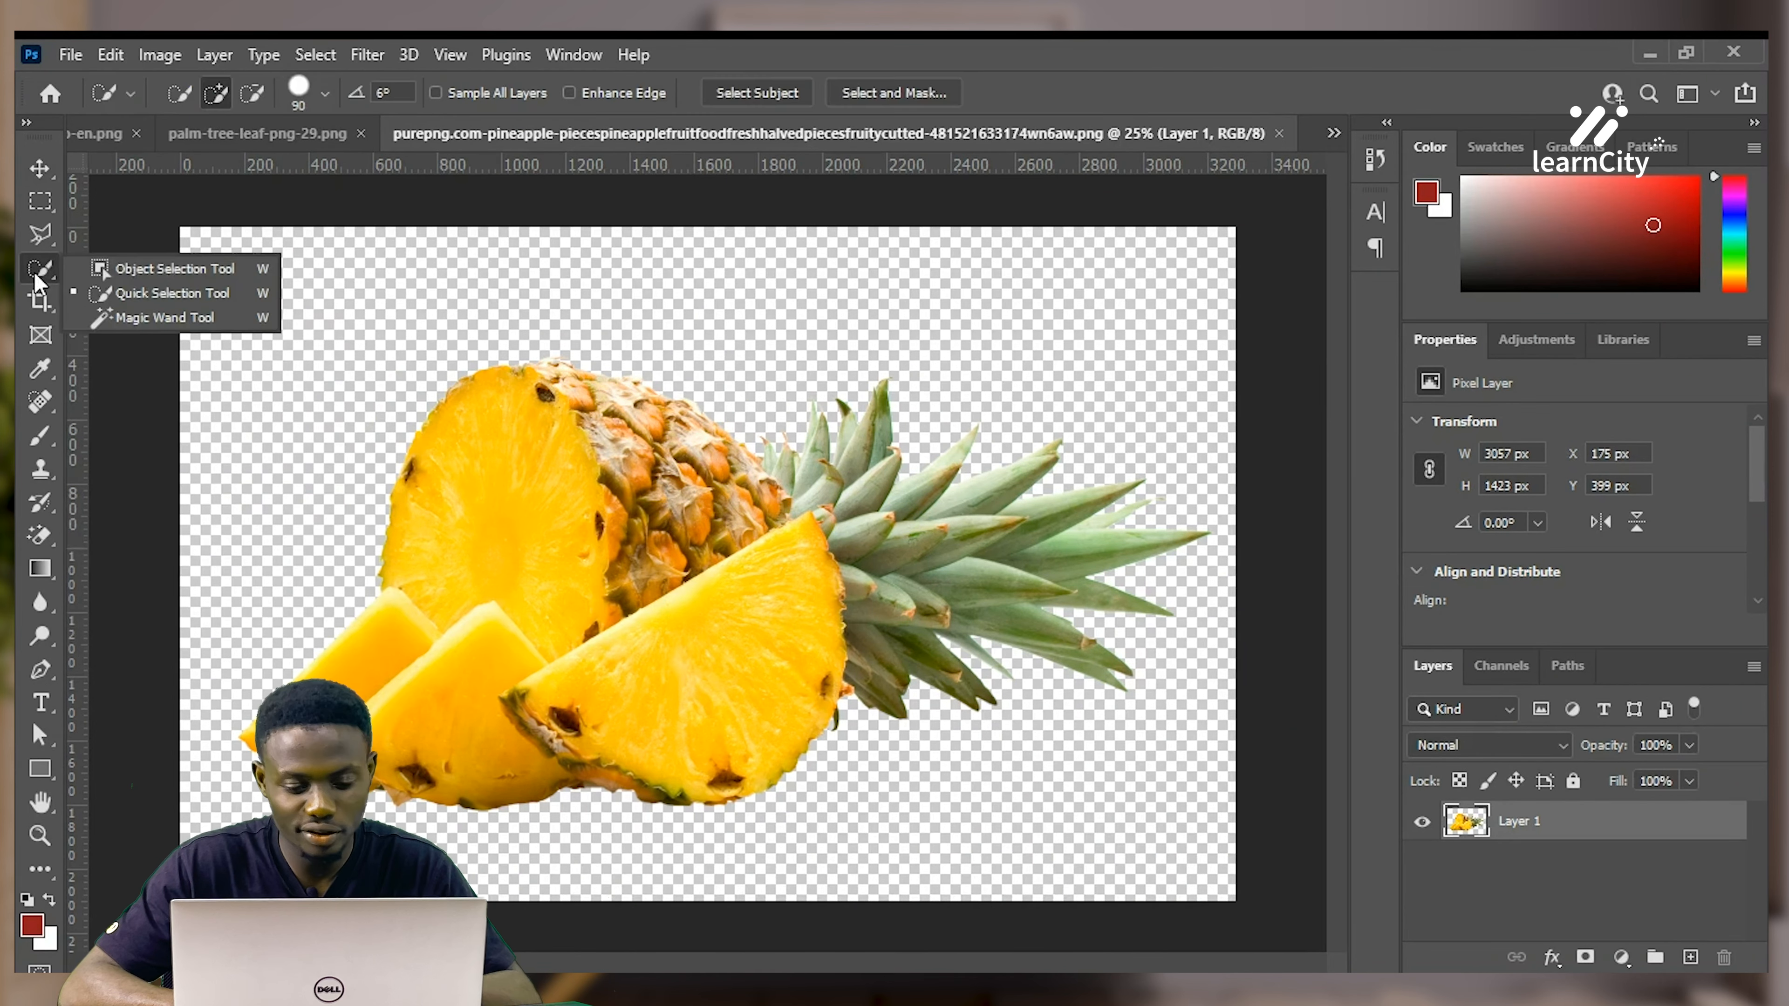
click(36, 271)
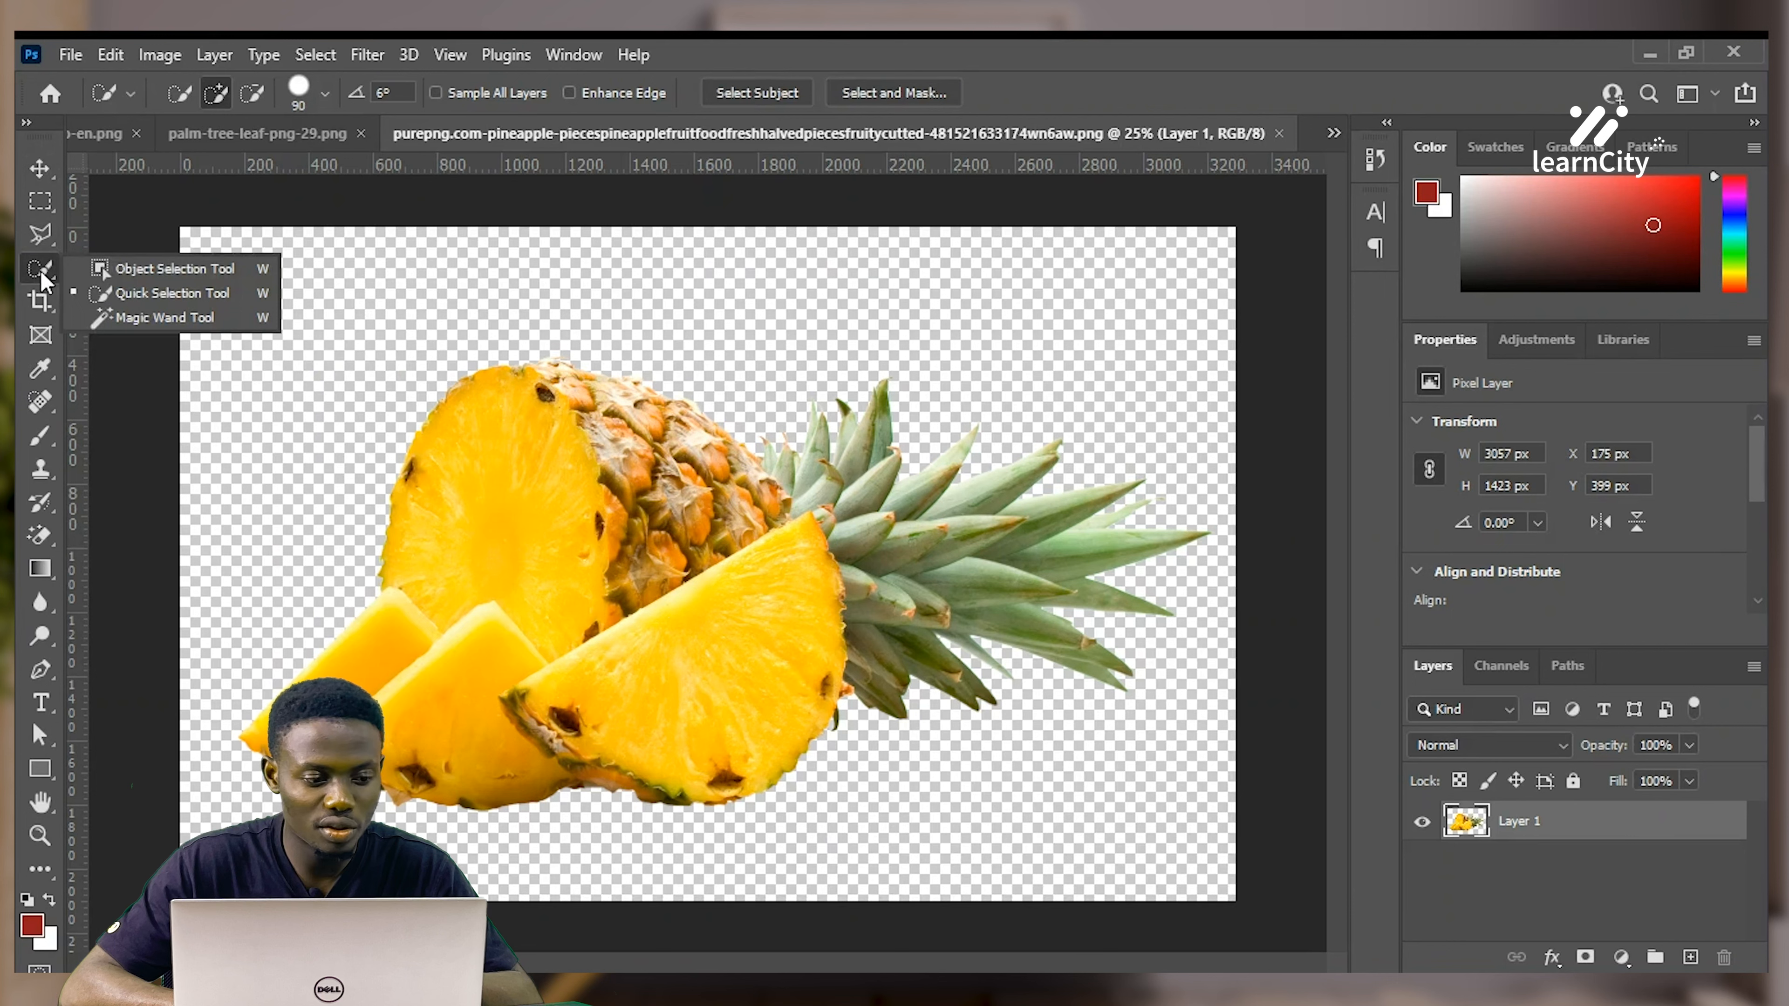
click(112, 291)
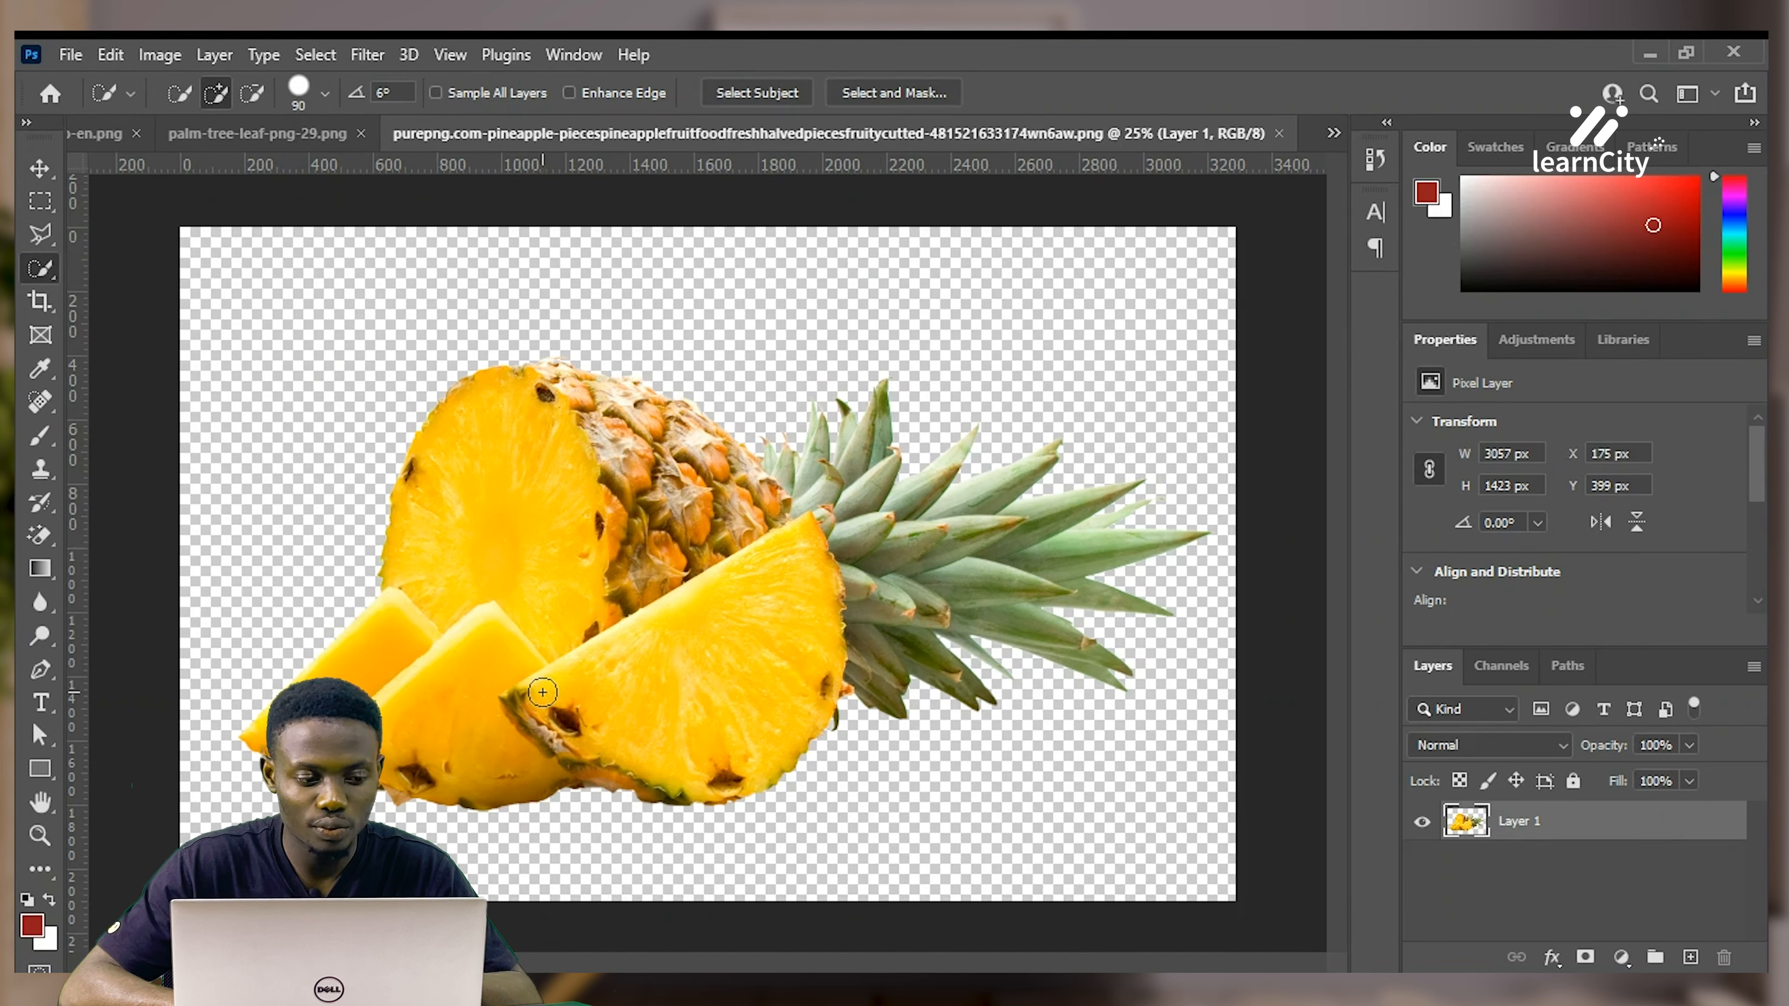
mouse_move(539, 703)
mouse_down()
mouse_move(667, 672)
mouse_move(711, 623)
mouse_move(764, 638)
mouse_up()
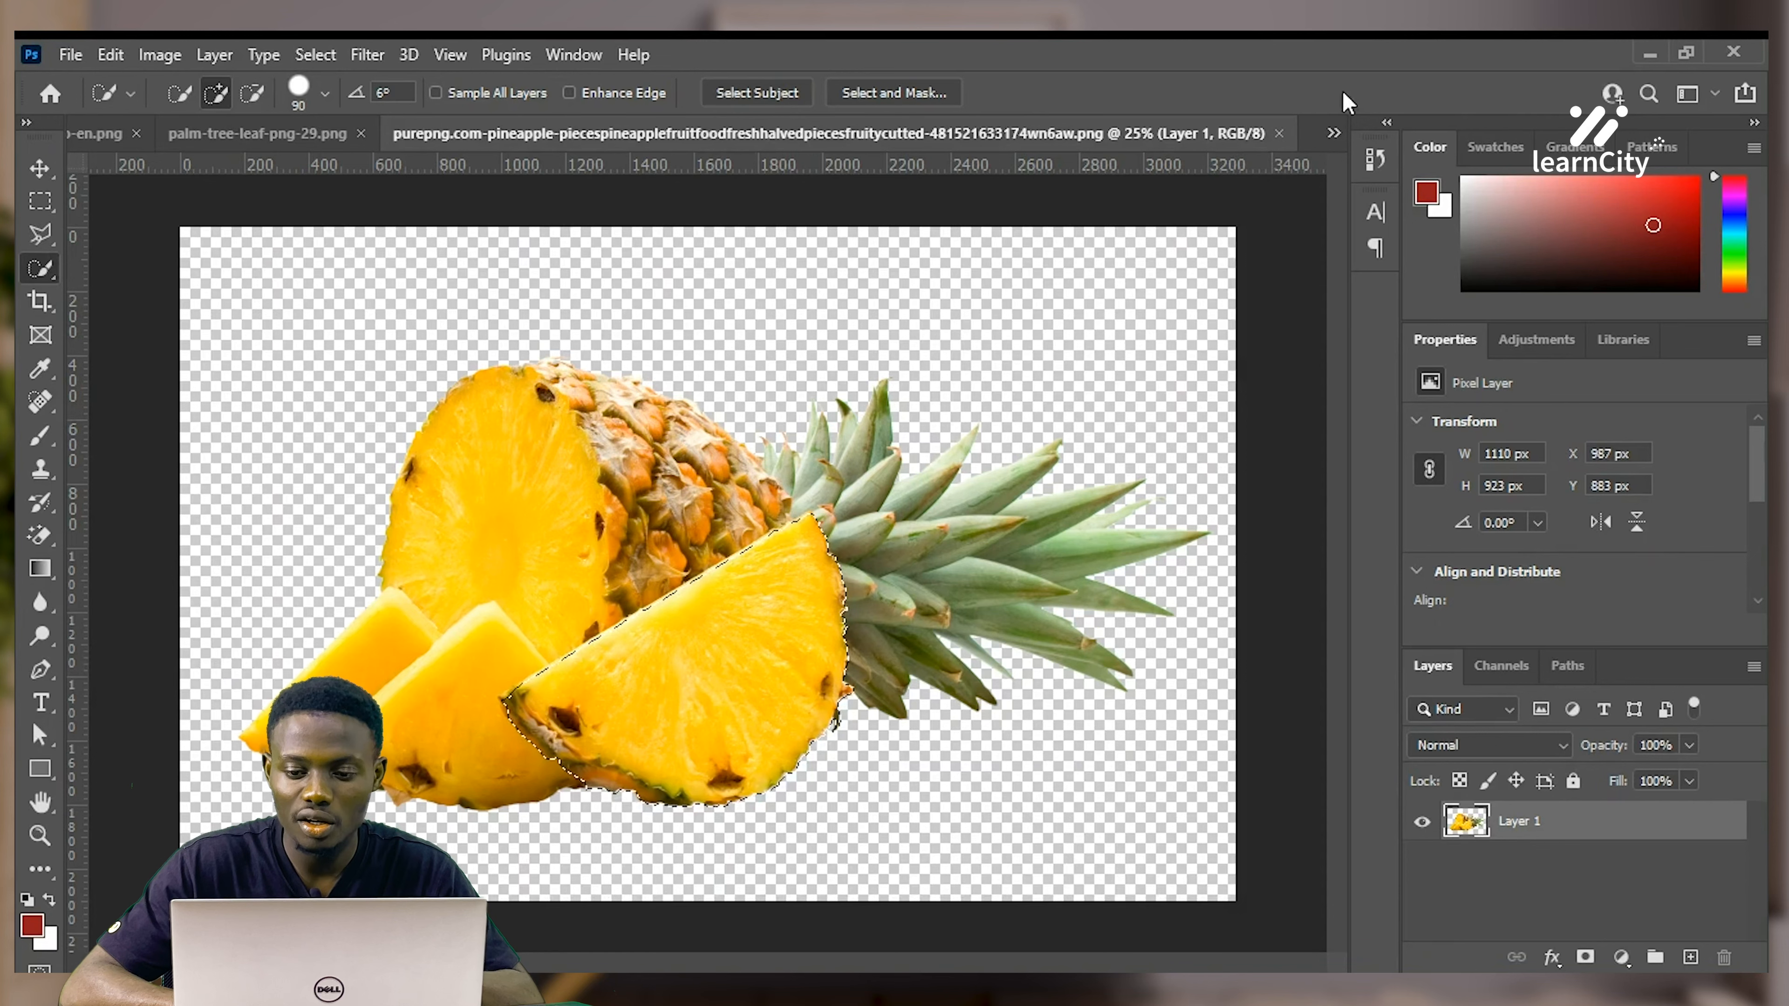
click(1317, 157)
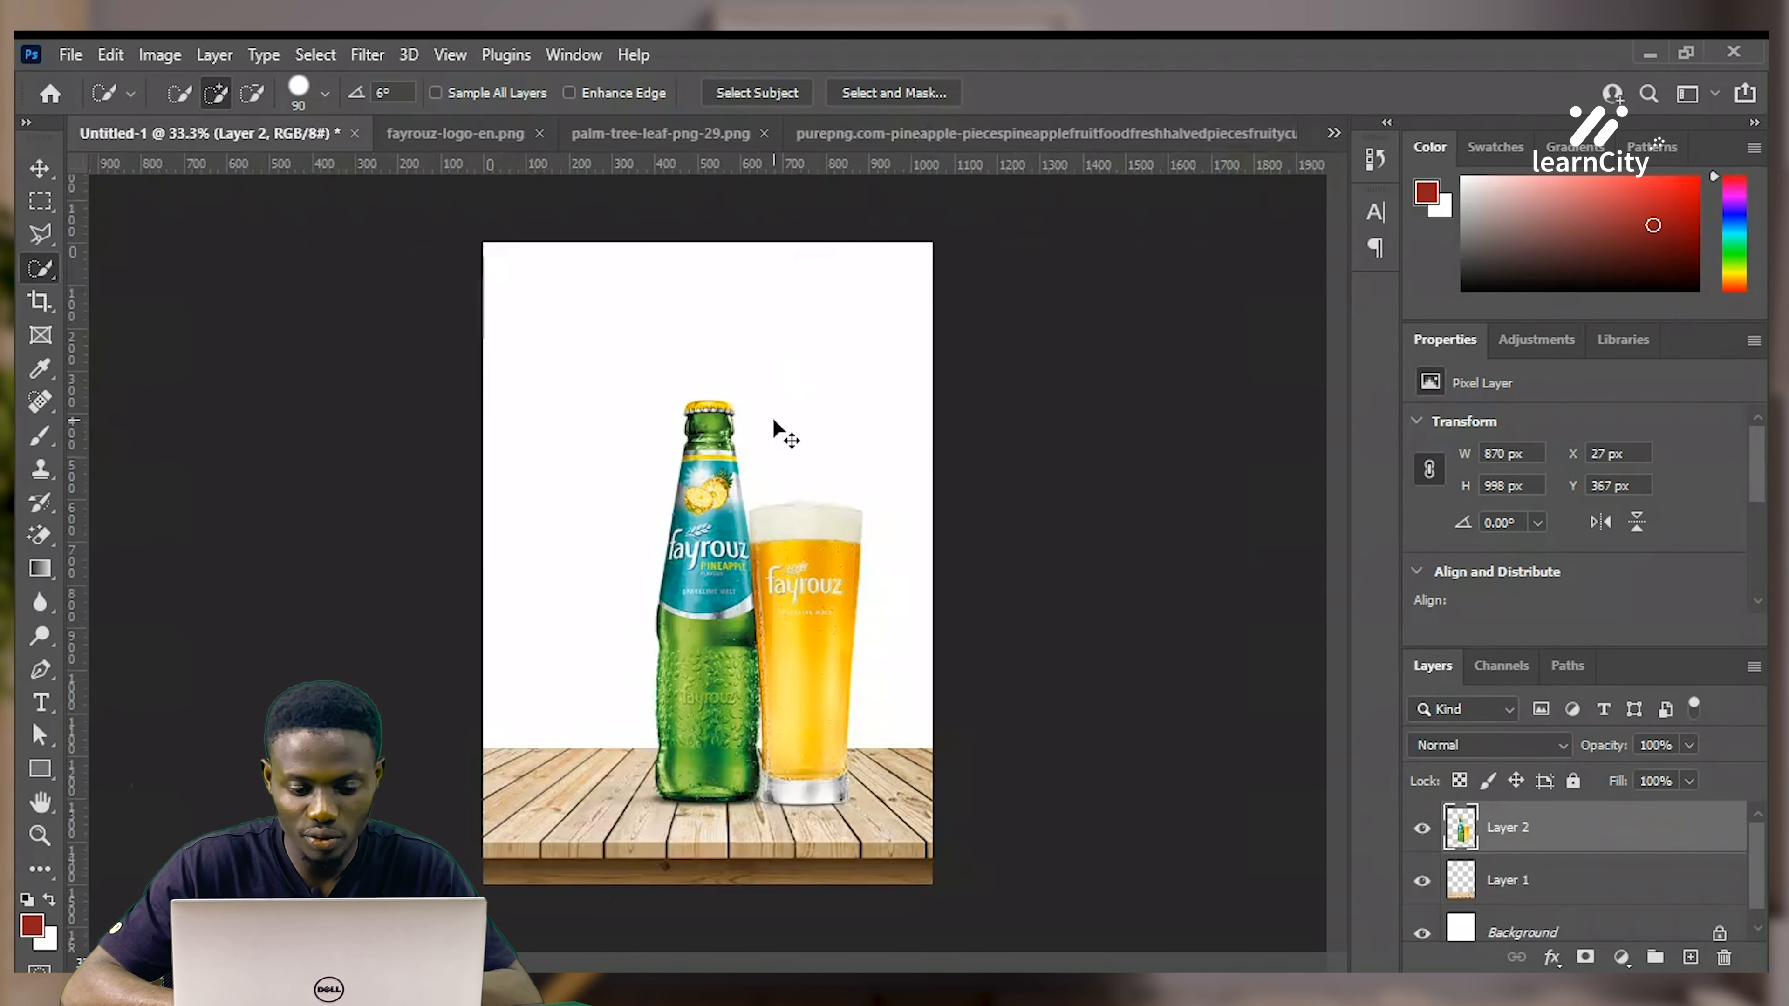
Paste the pineapple slice as Layer 3, scaled to 402 × 334 px beside the bottle
key(ctrl+v)
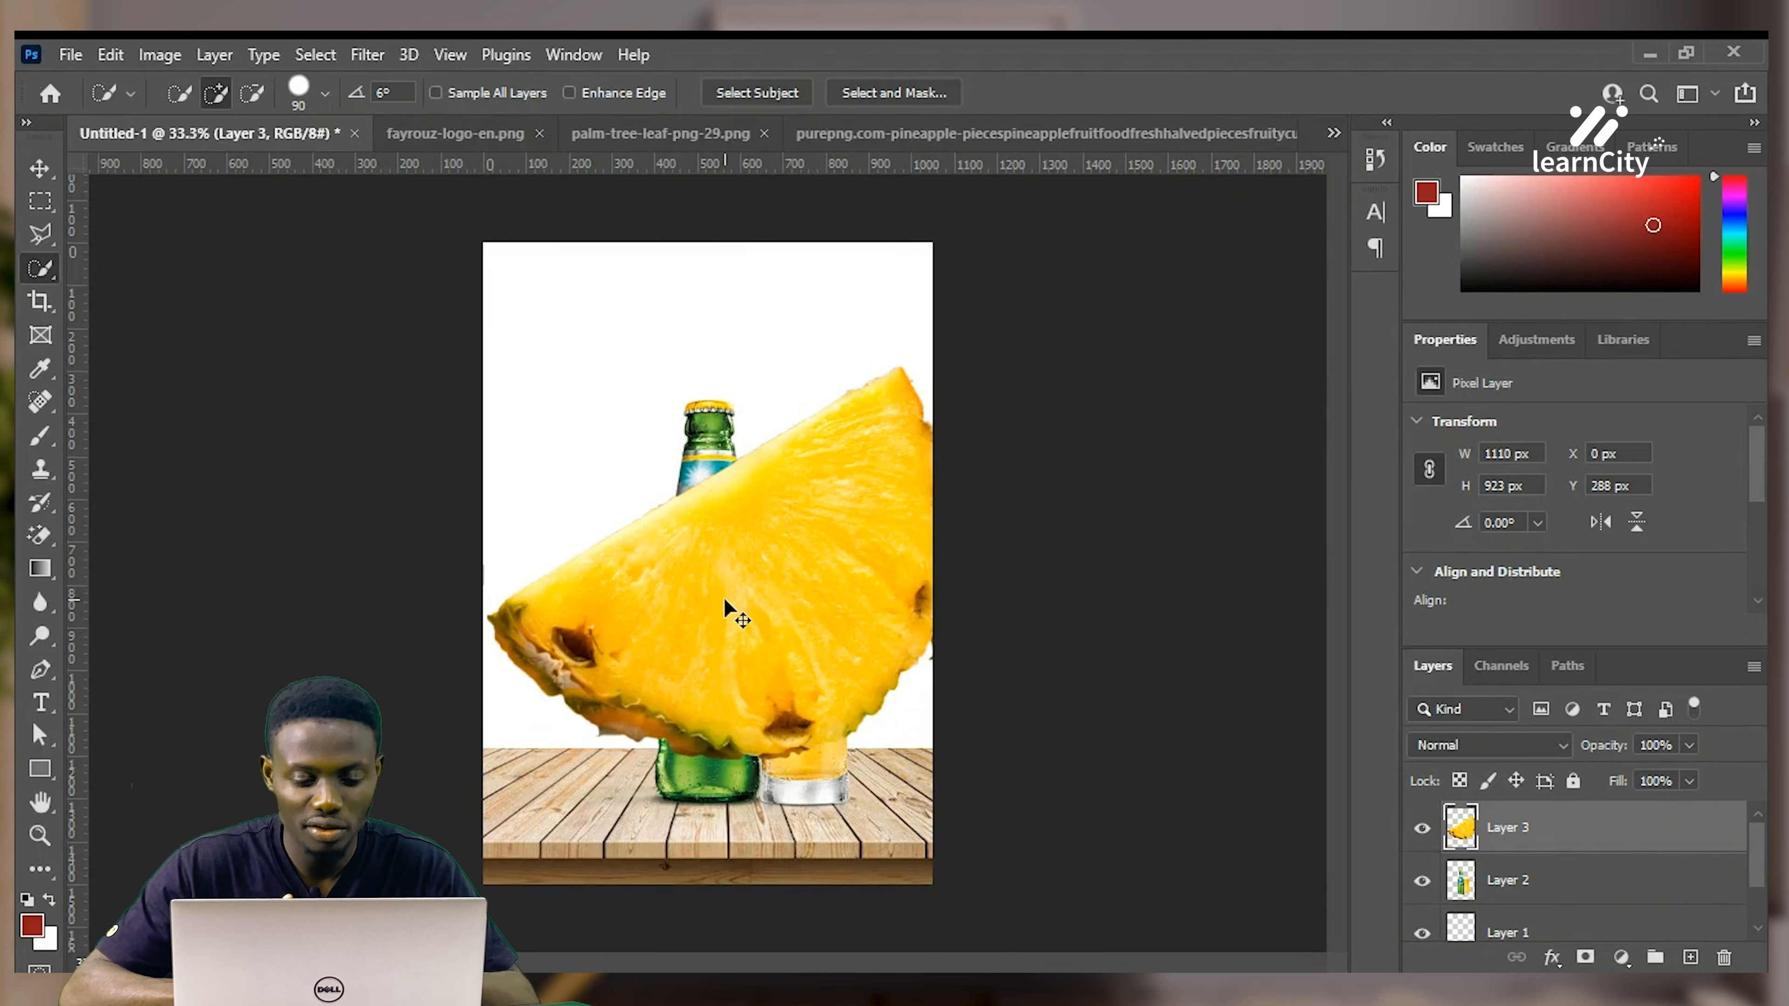
key(ctrl+t)
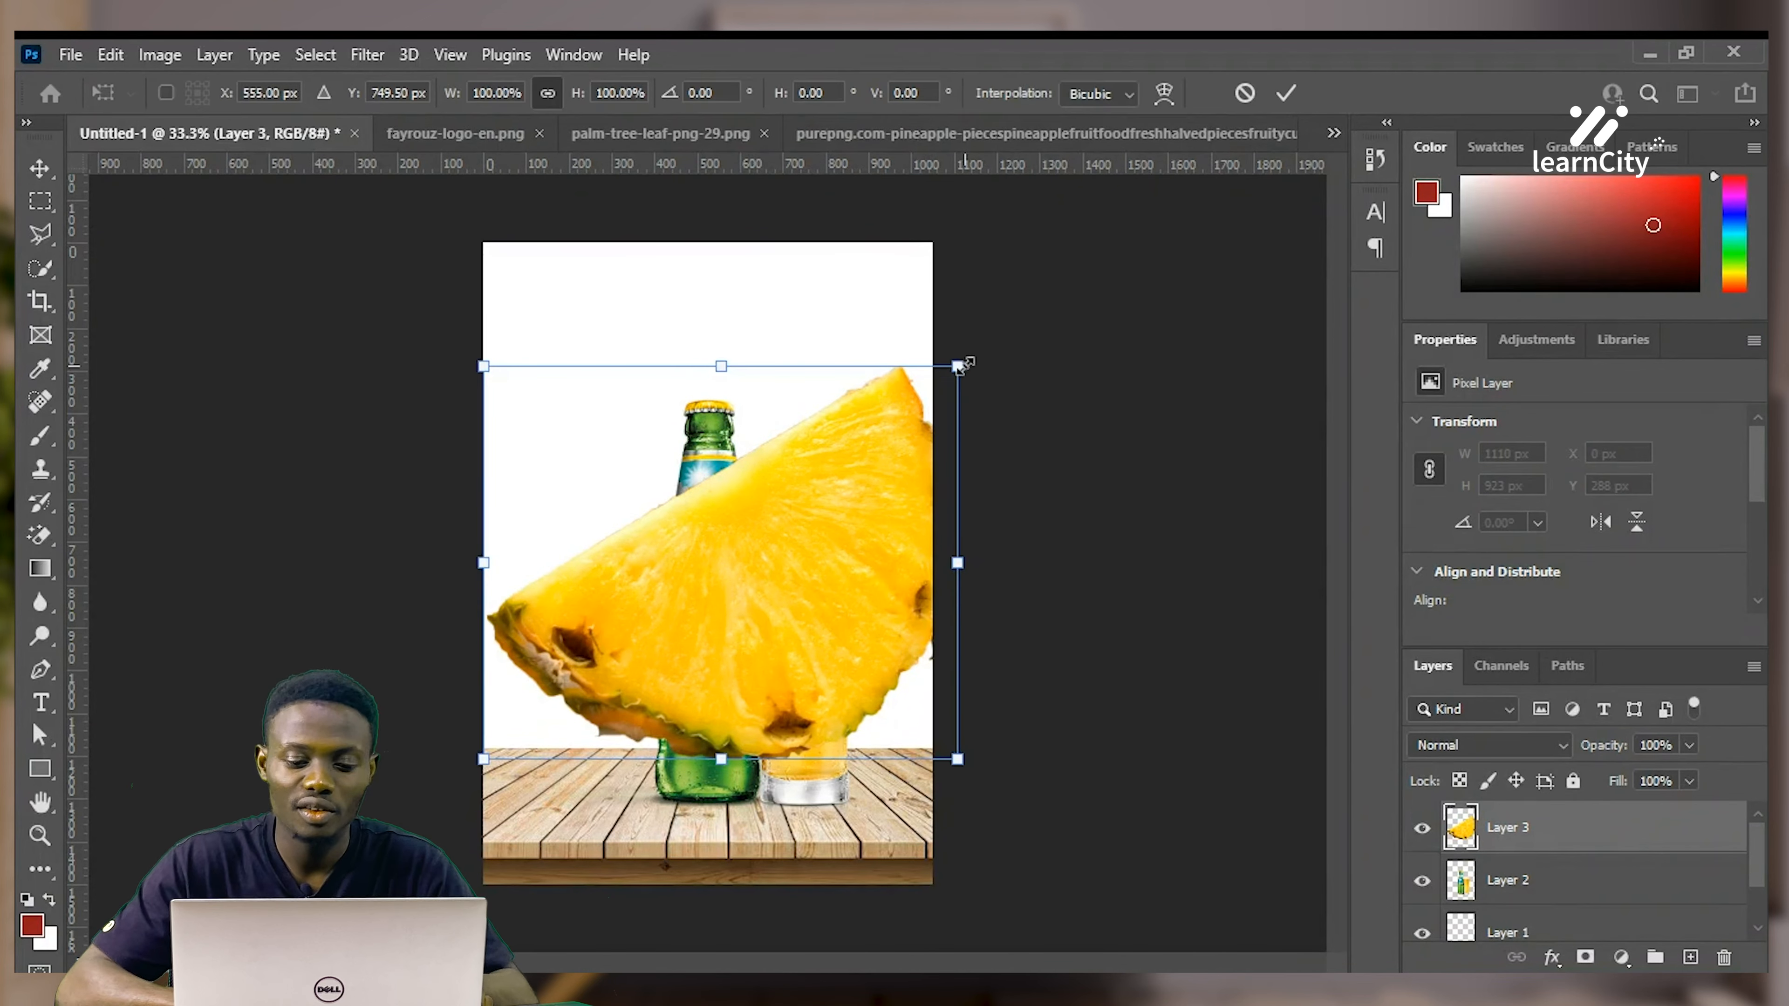
drag(958, 365, 709, 673)
drag(579, 707, 637, 745)
key(Return)
key(w)
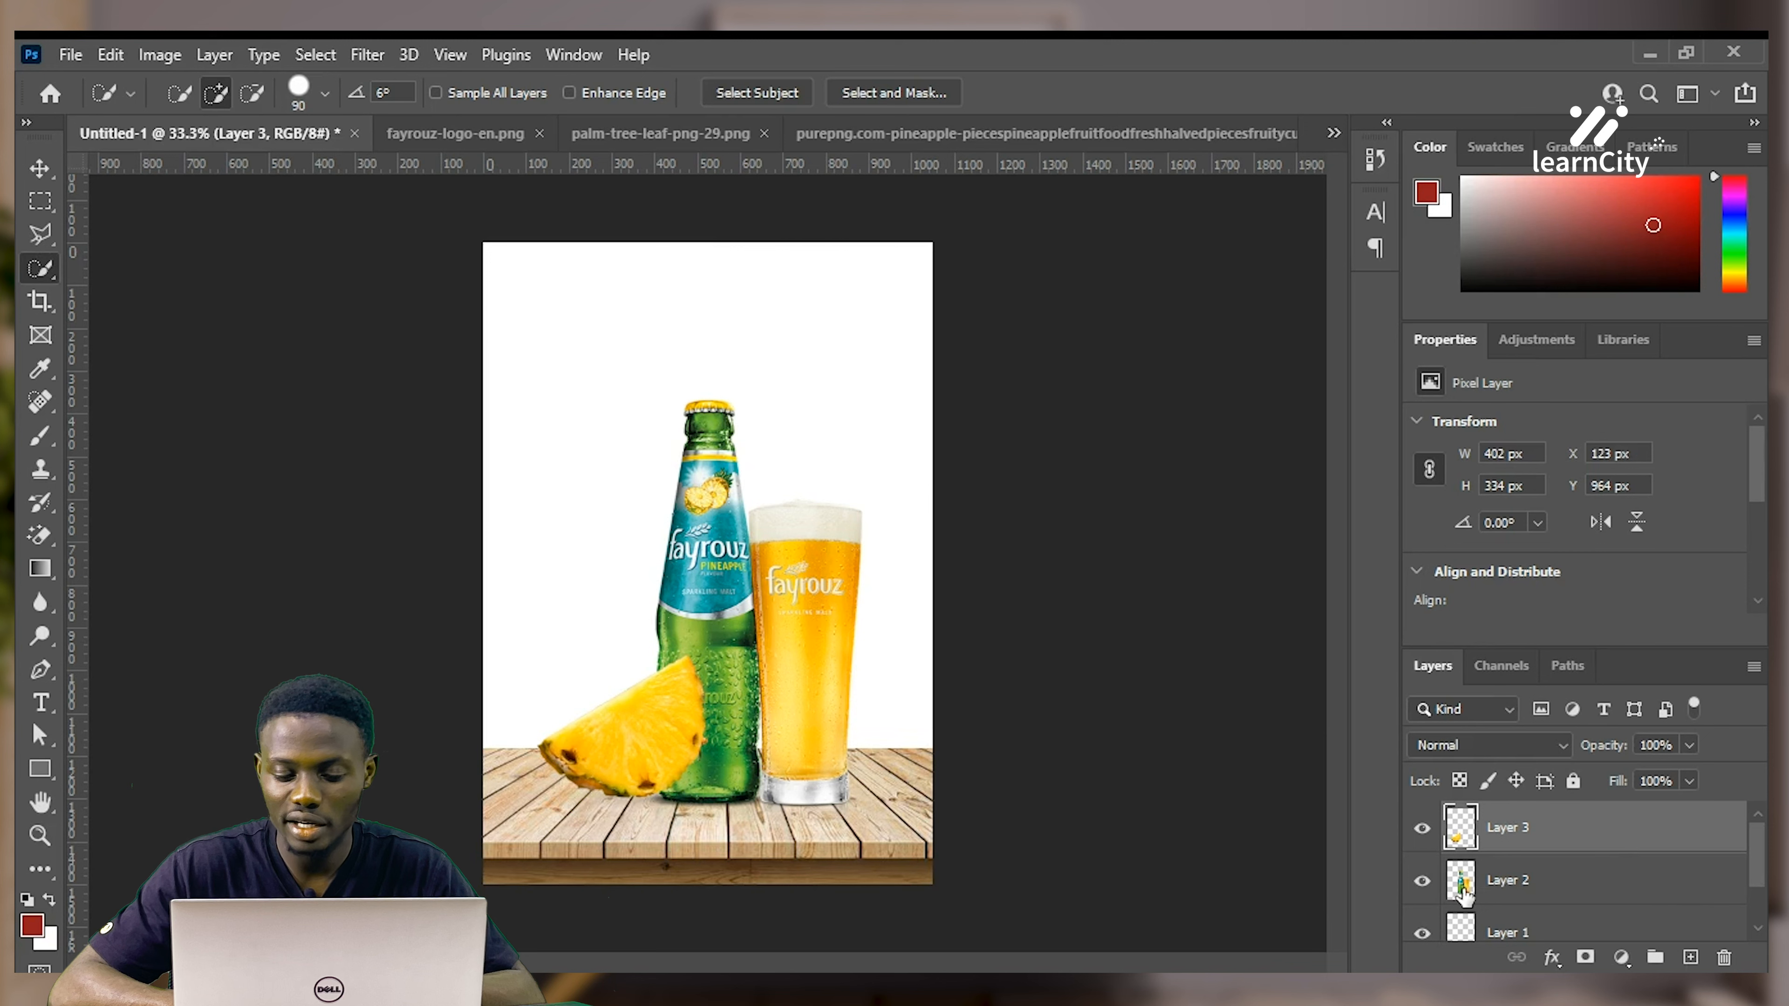
Rename Layer 2 to 'drinks' and move Layer 3 below it, tucking the slice behind the bottle
double_click(1491, 881)
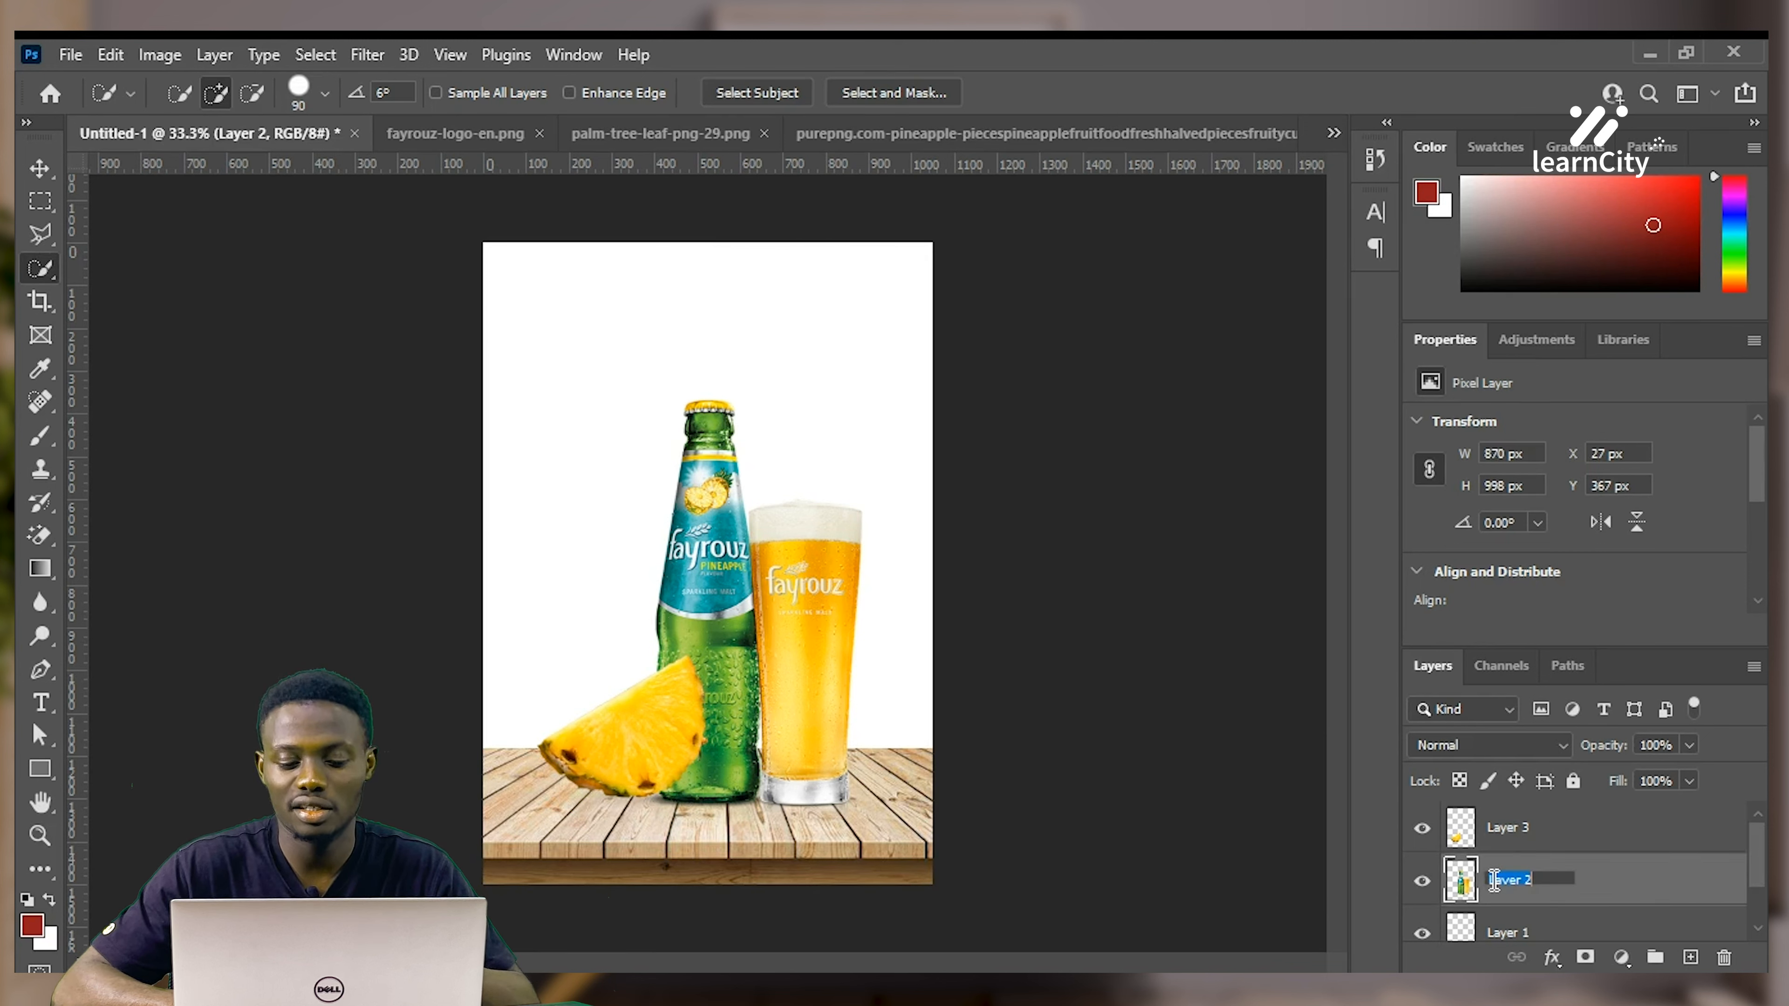
key(BackSpace)
text(drinks)
key(Return)
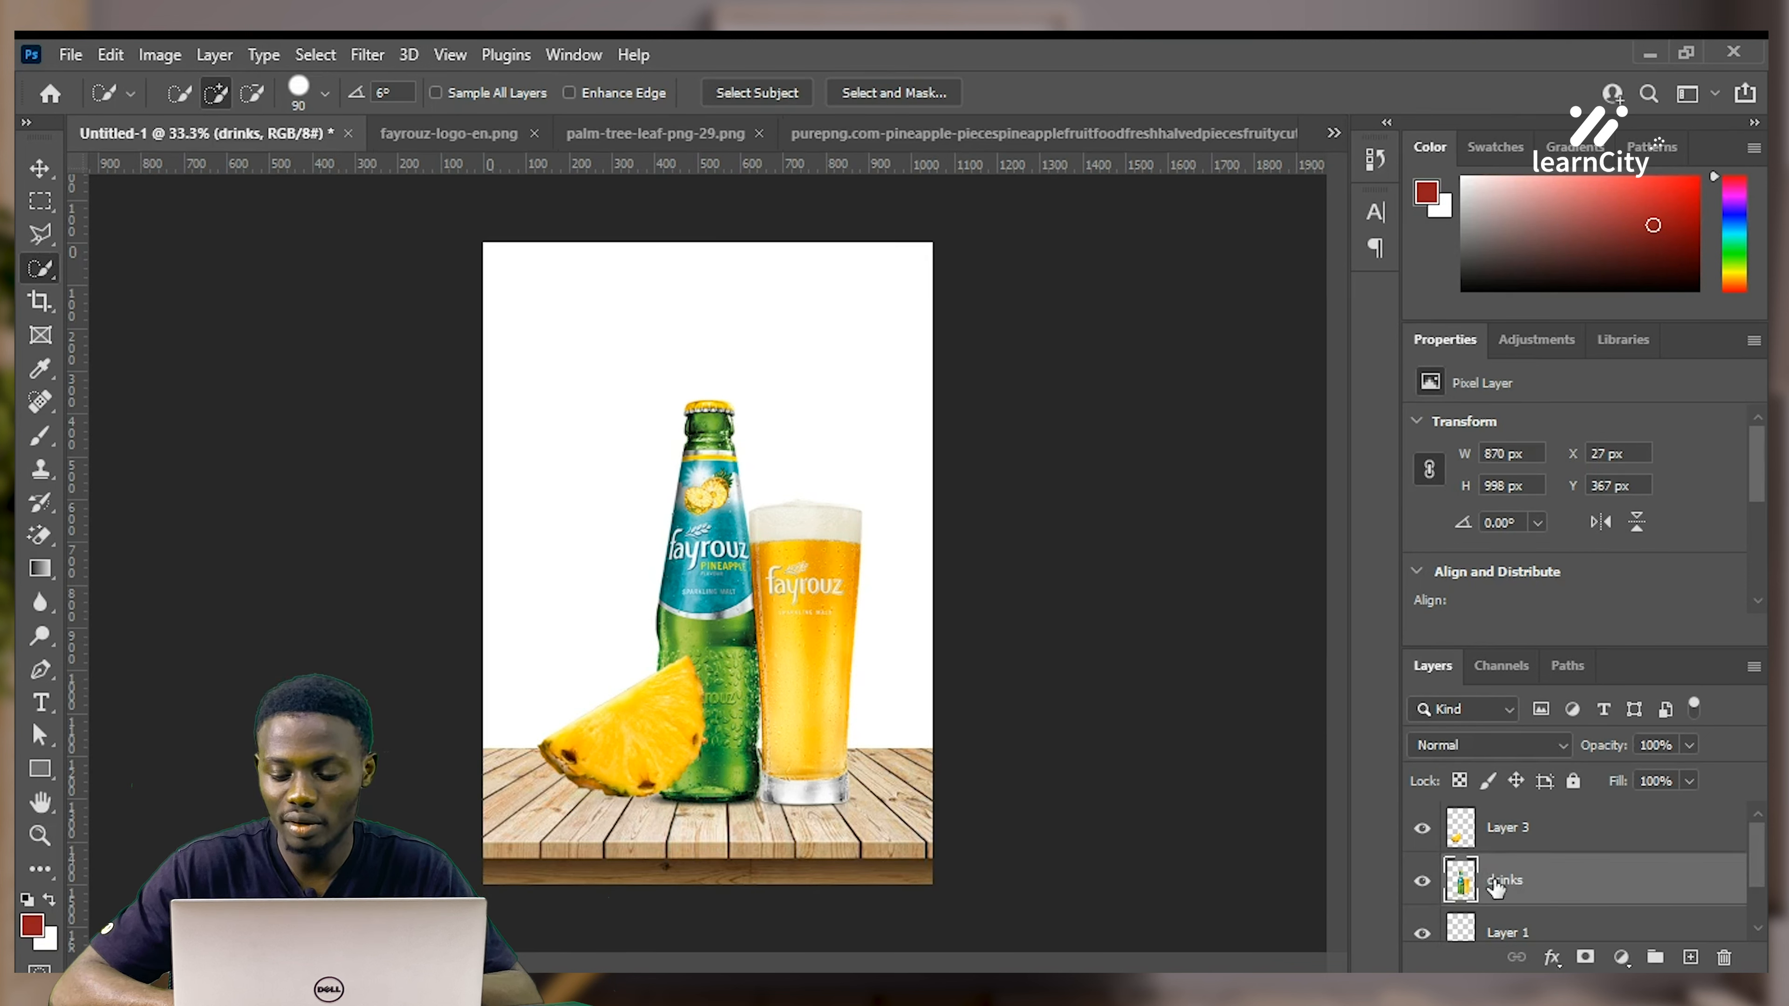
click(1697, 838)
drag(1670, 846, 1632, 895)
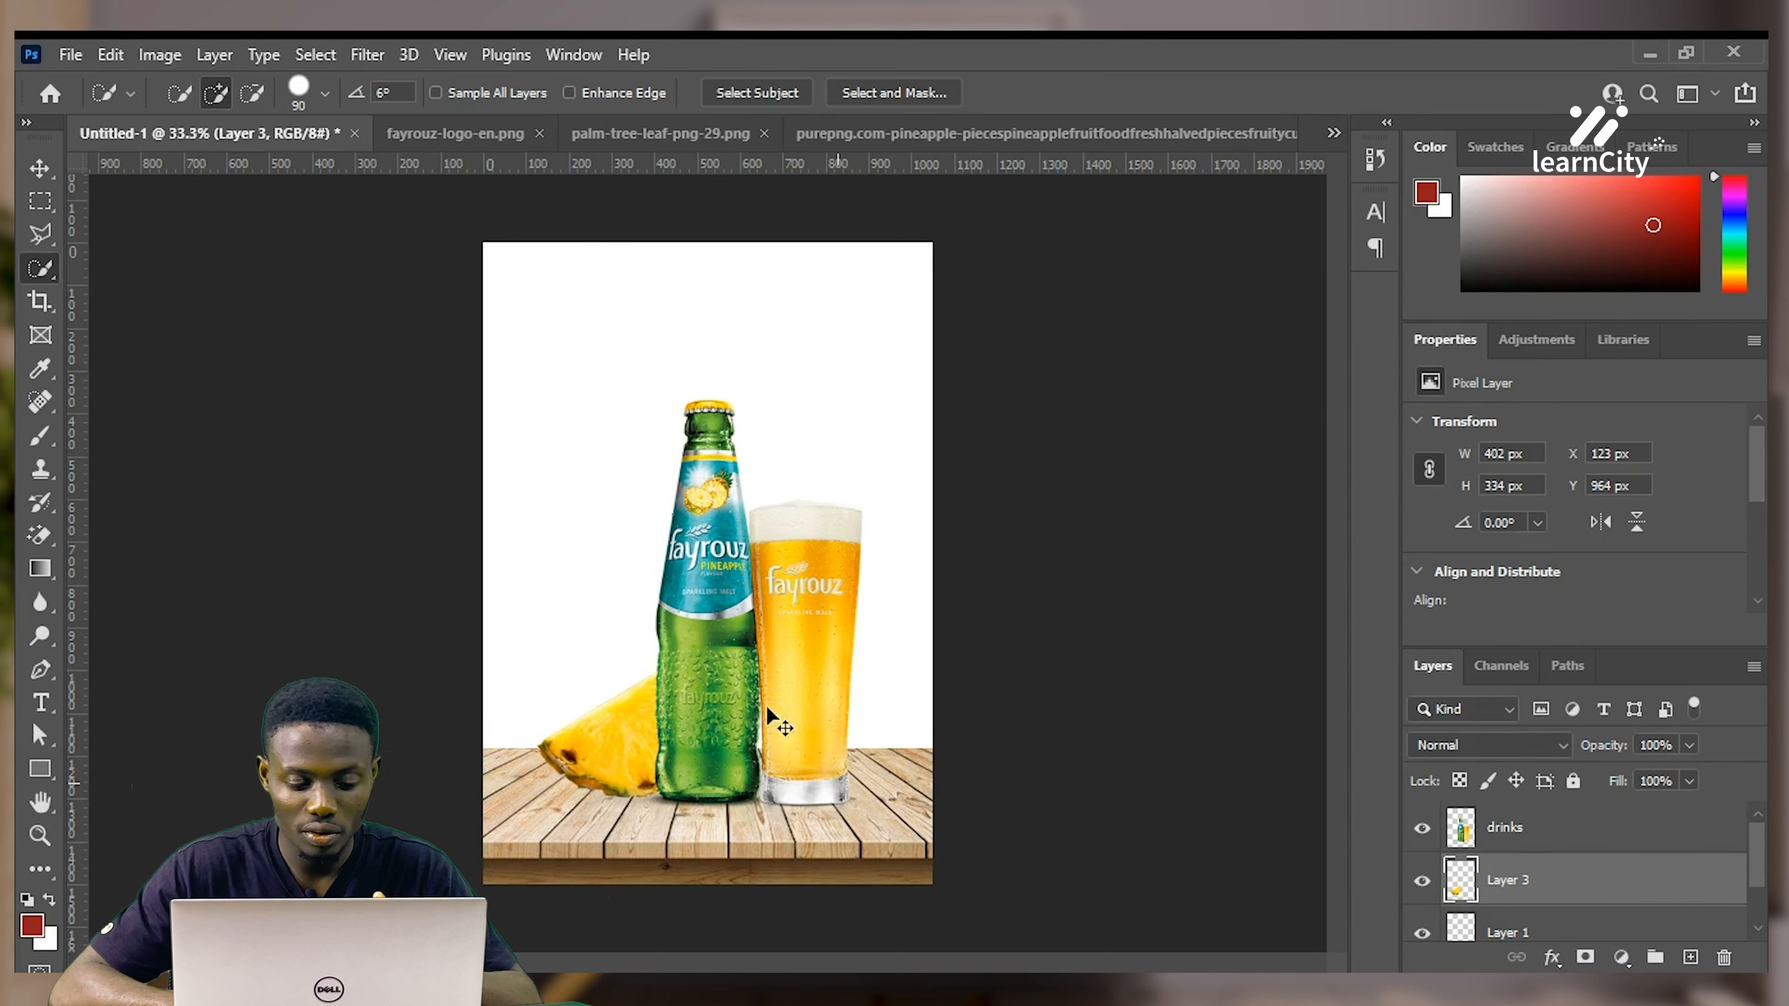
Shift the pineapple slice left to X 60 px, Y 967 px, and dismiss the invalid-entry error
key(ctrl+t)
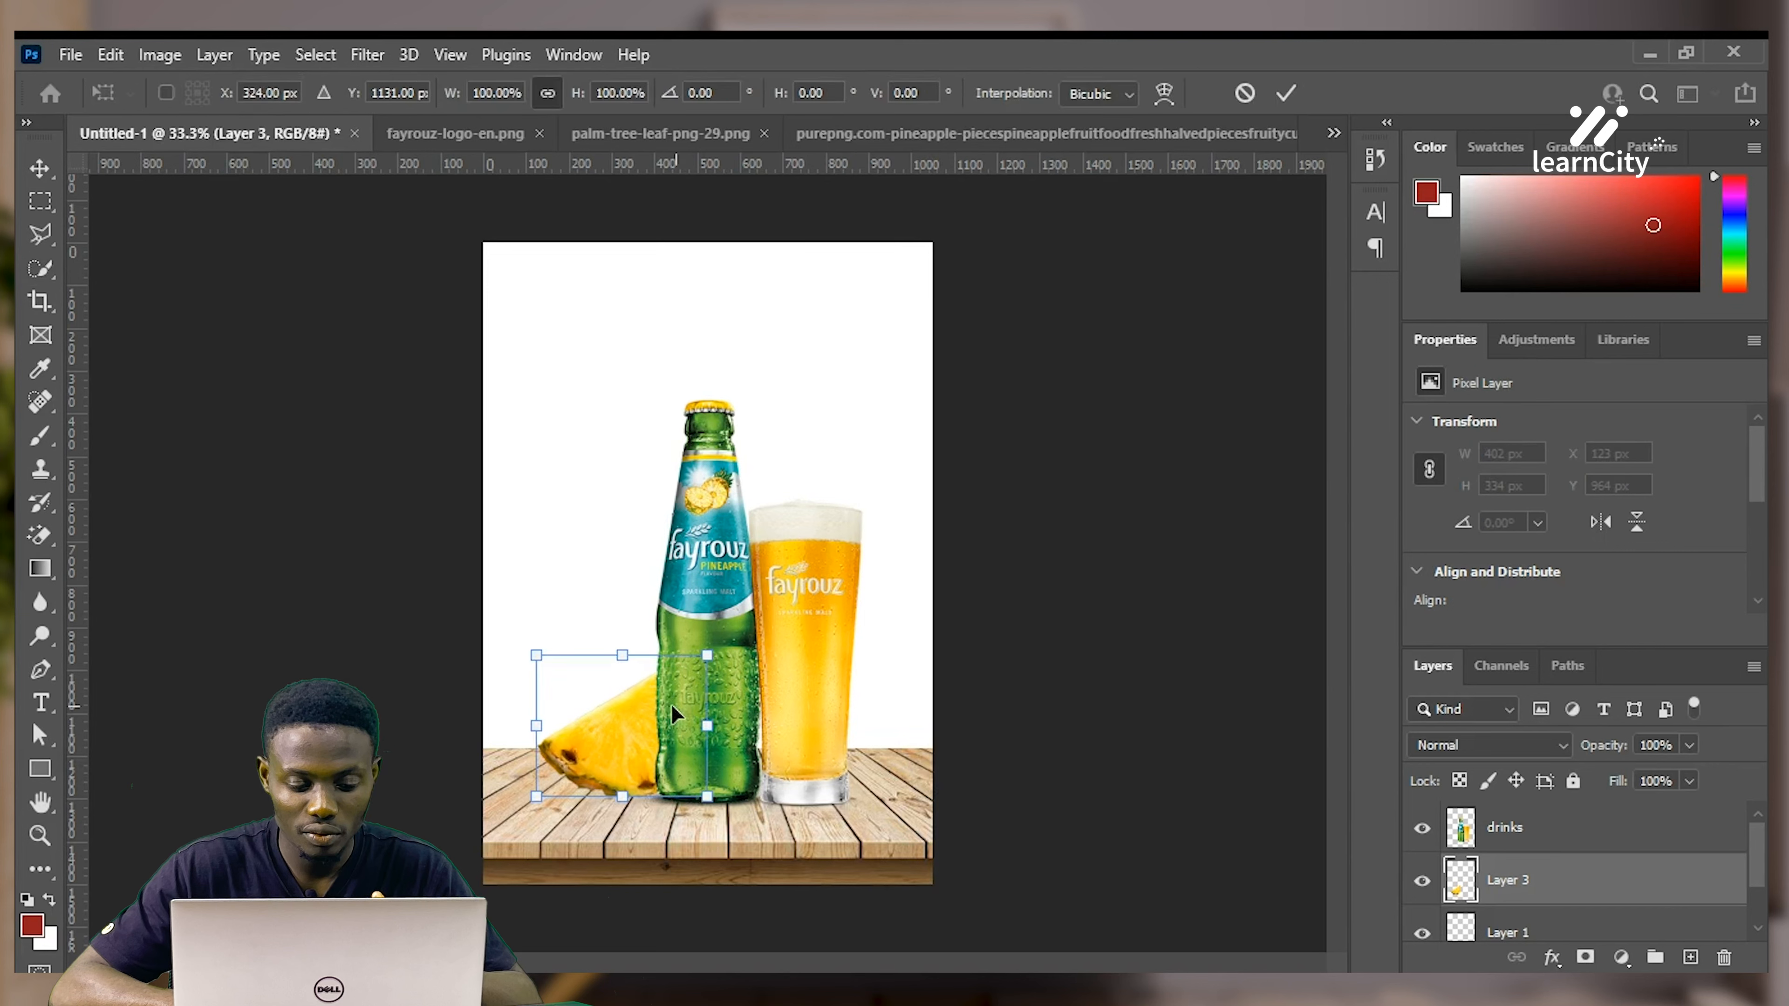
drag(707, 723, 633, 731)
key(Return)
key(w)
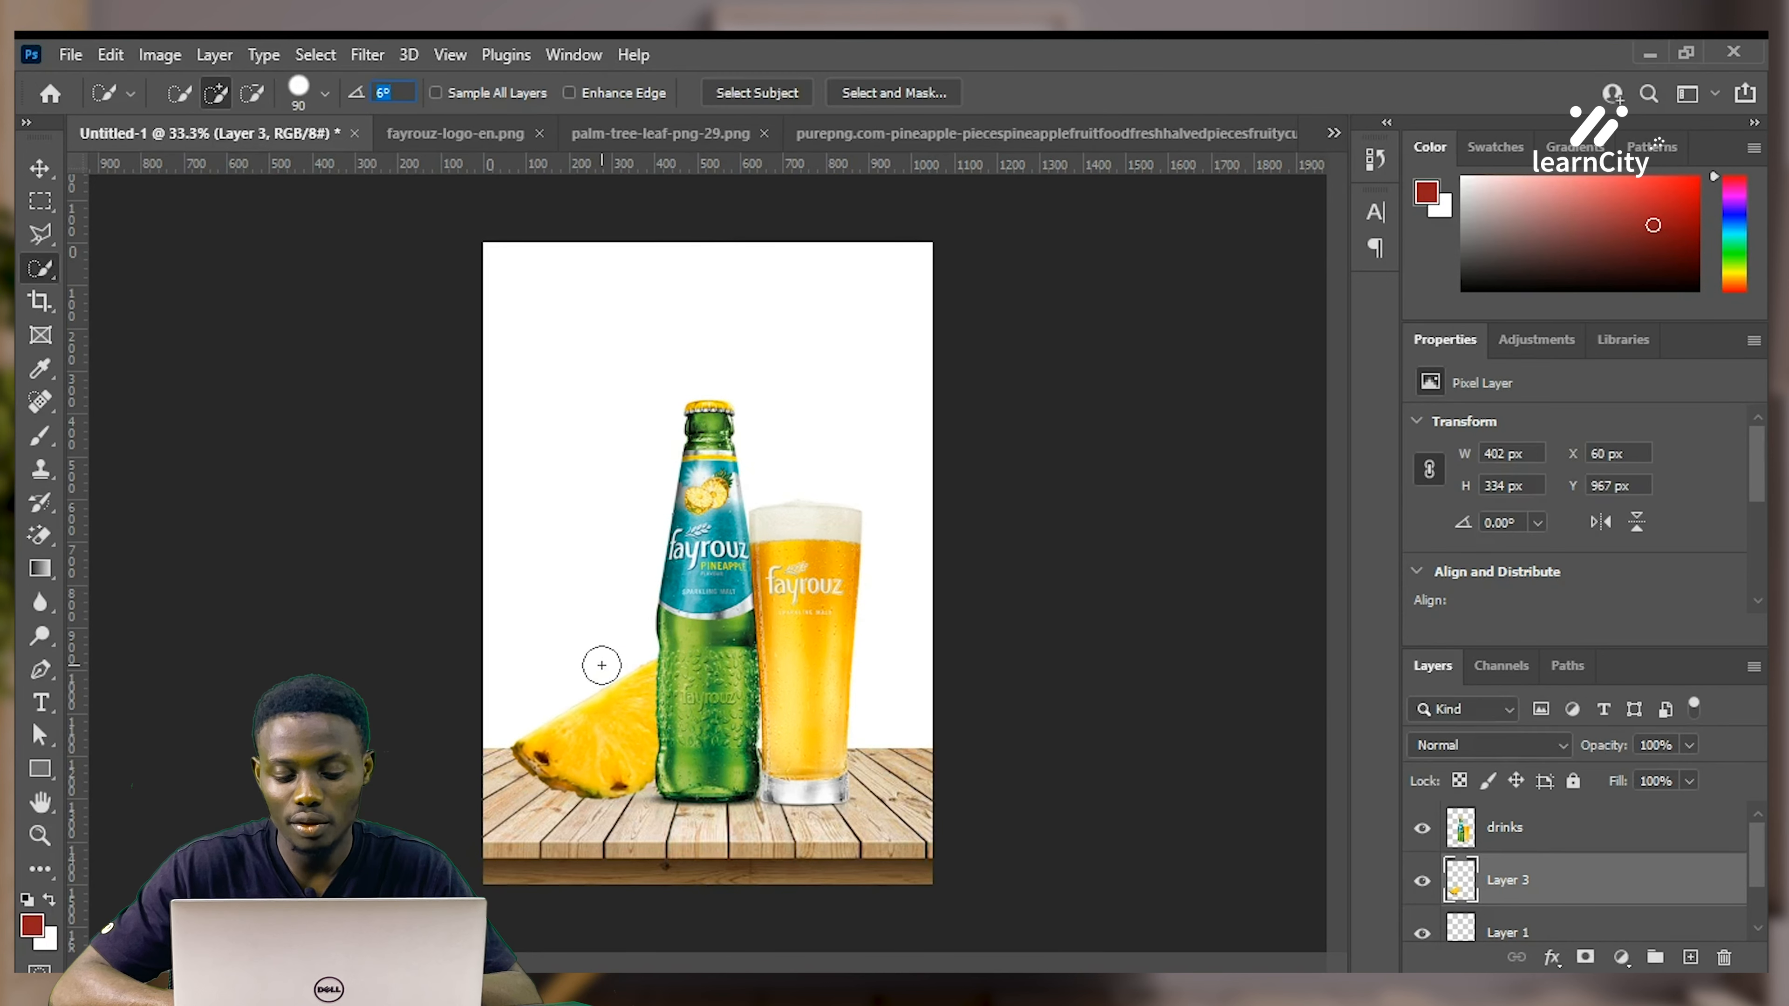
text(v)
click(34, 179)
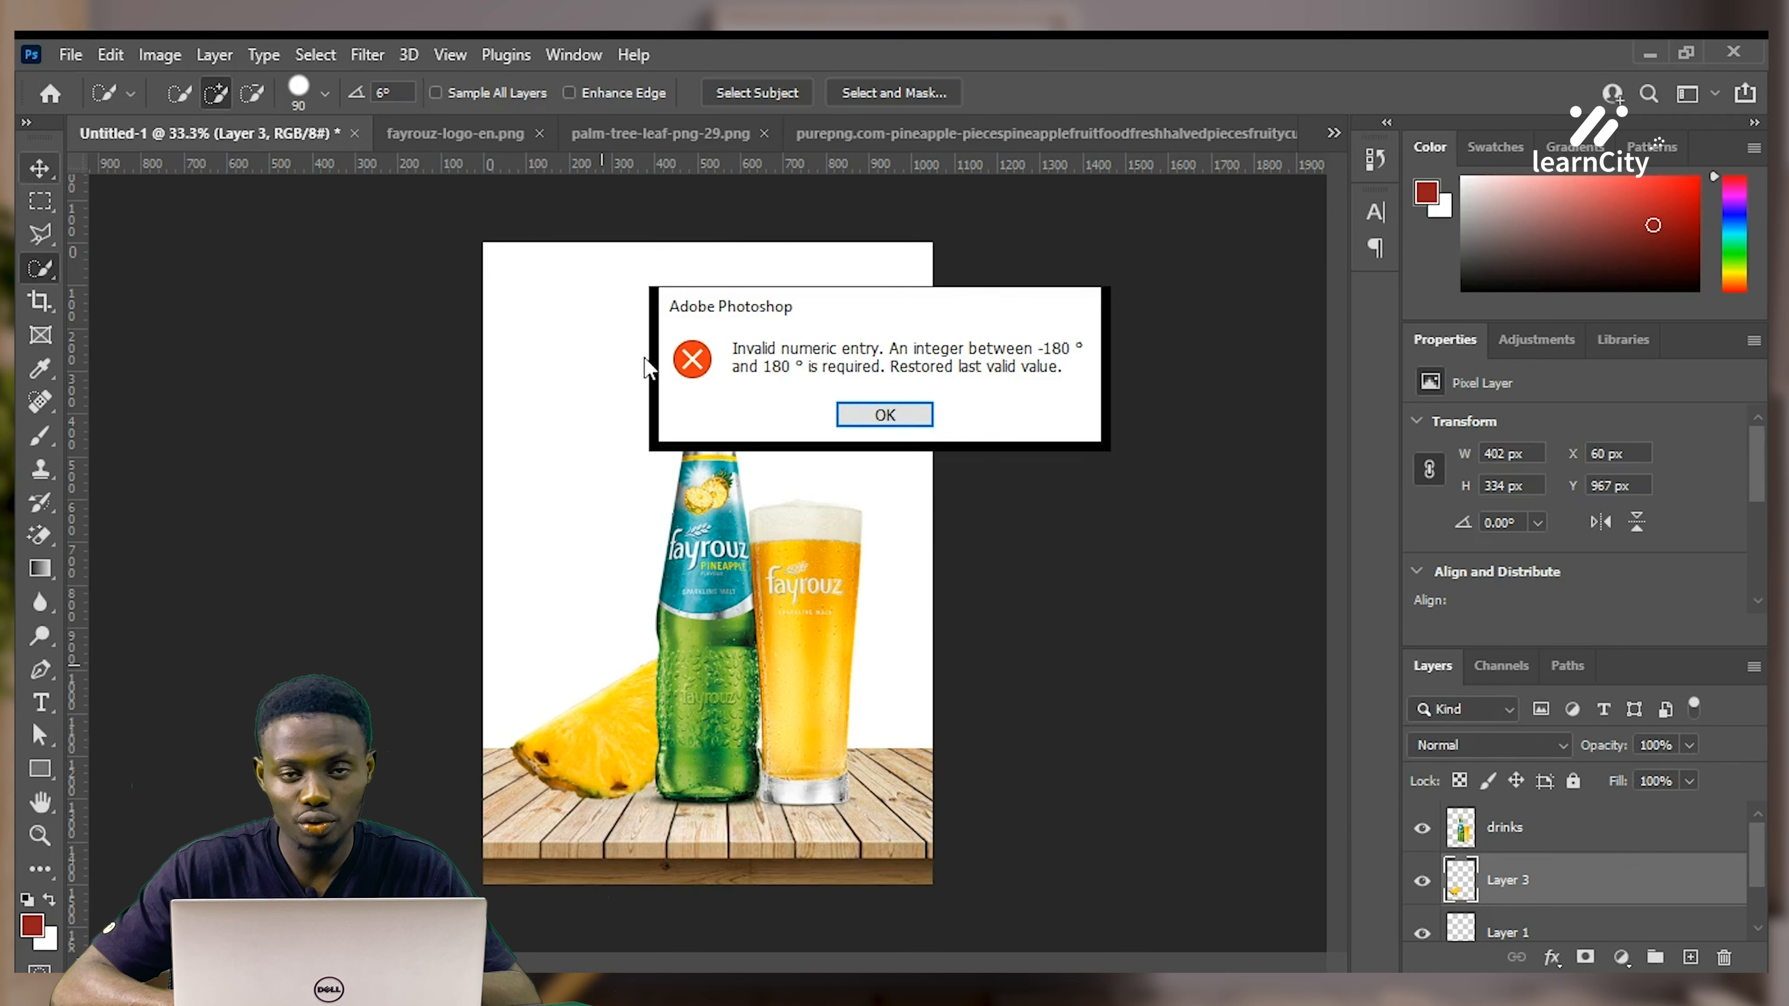
click(885, 414)
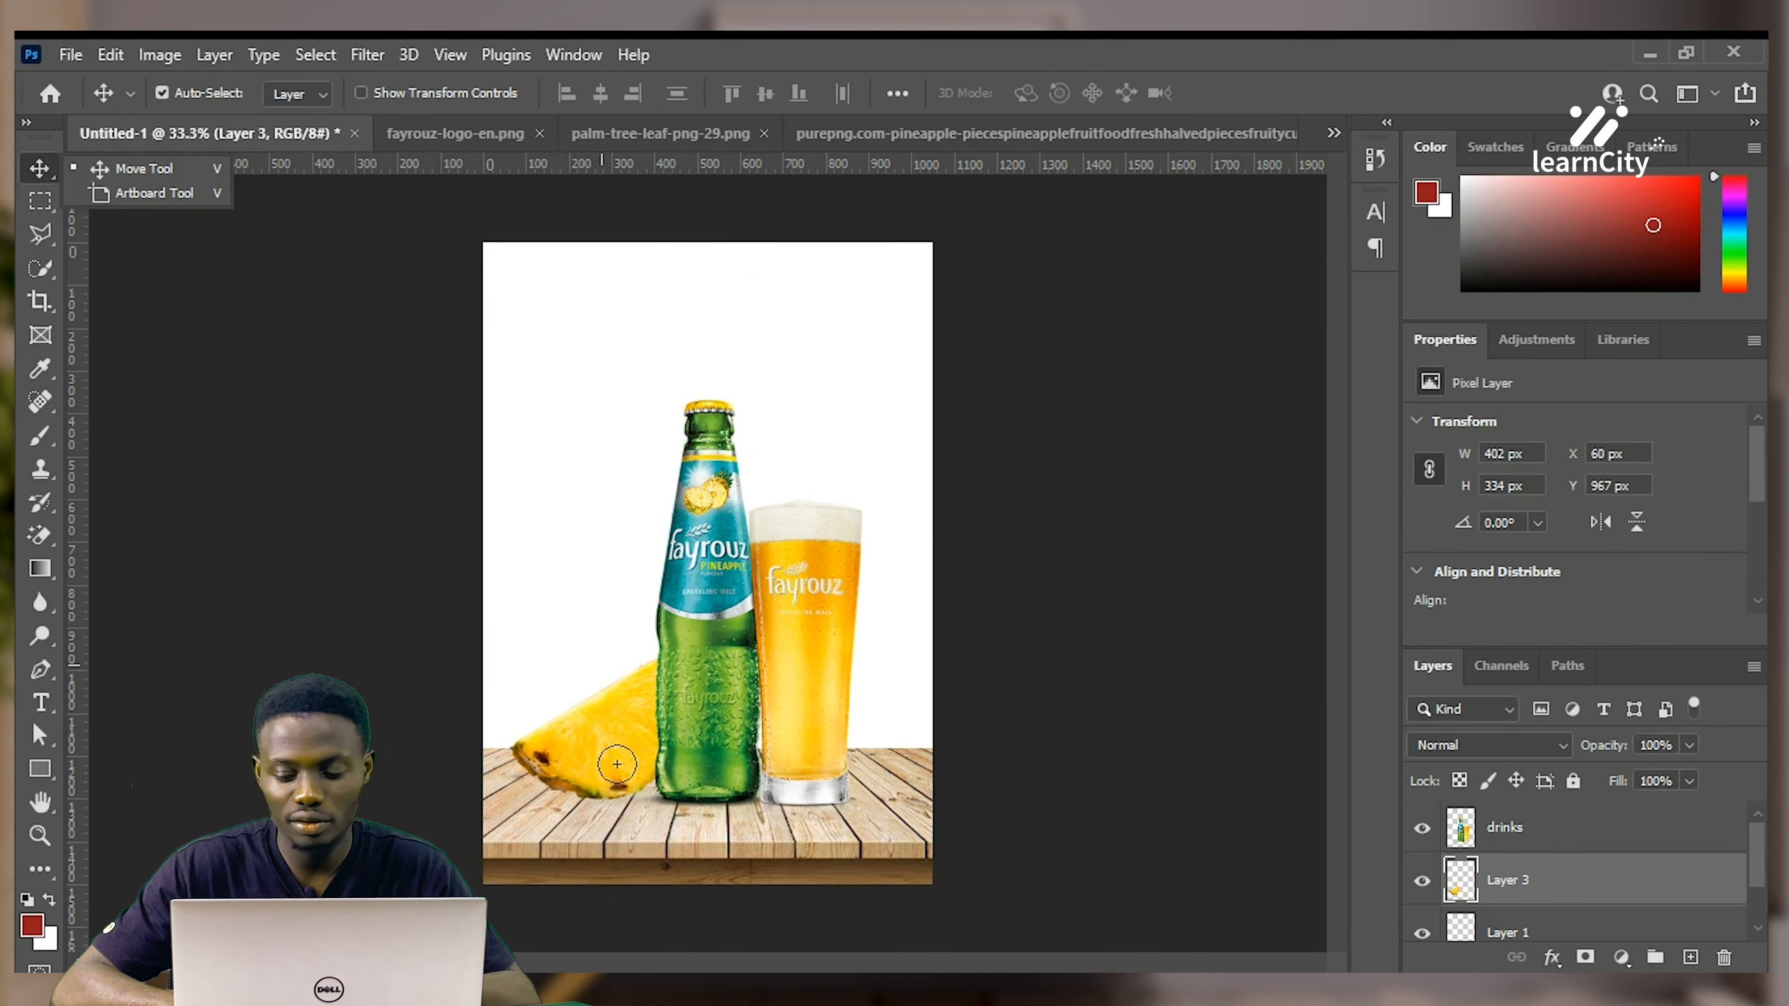
click(106, 168)
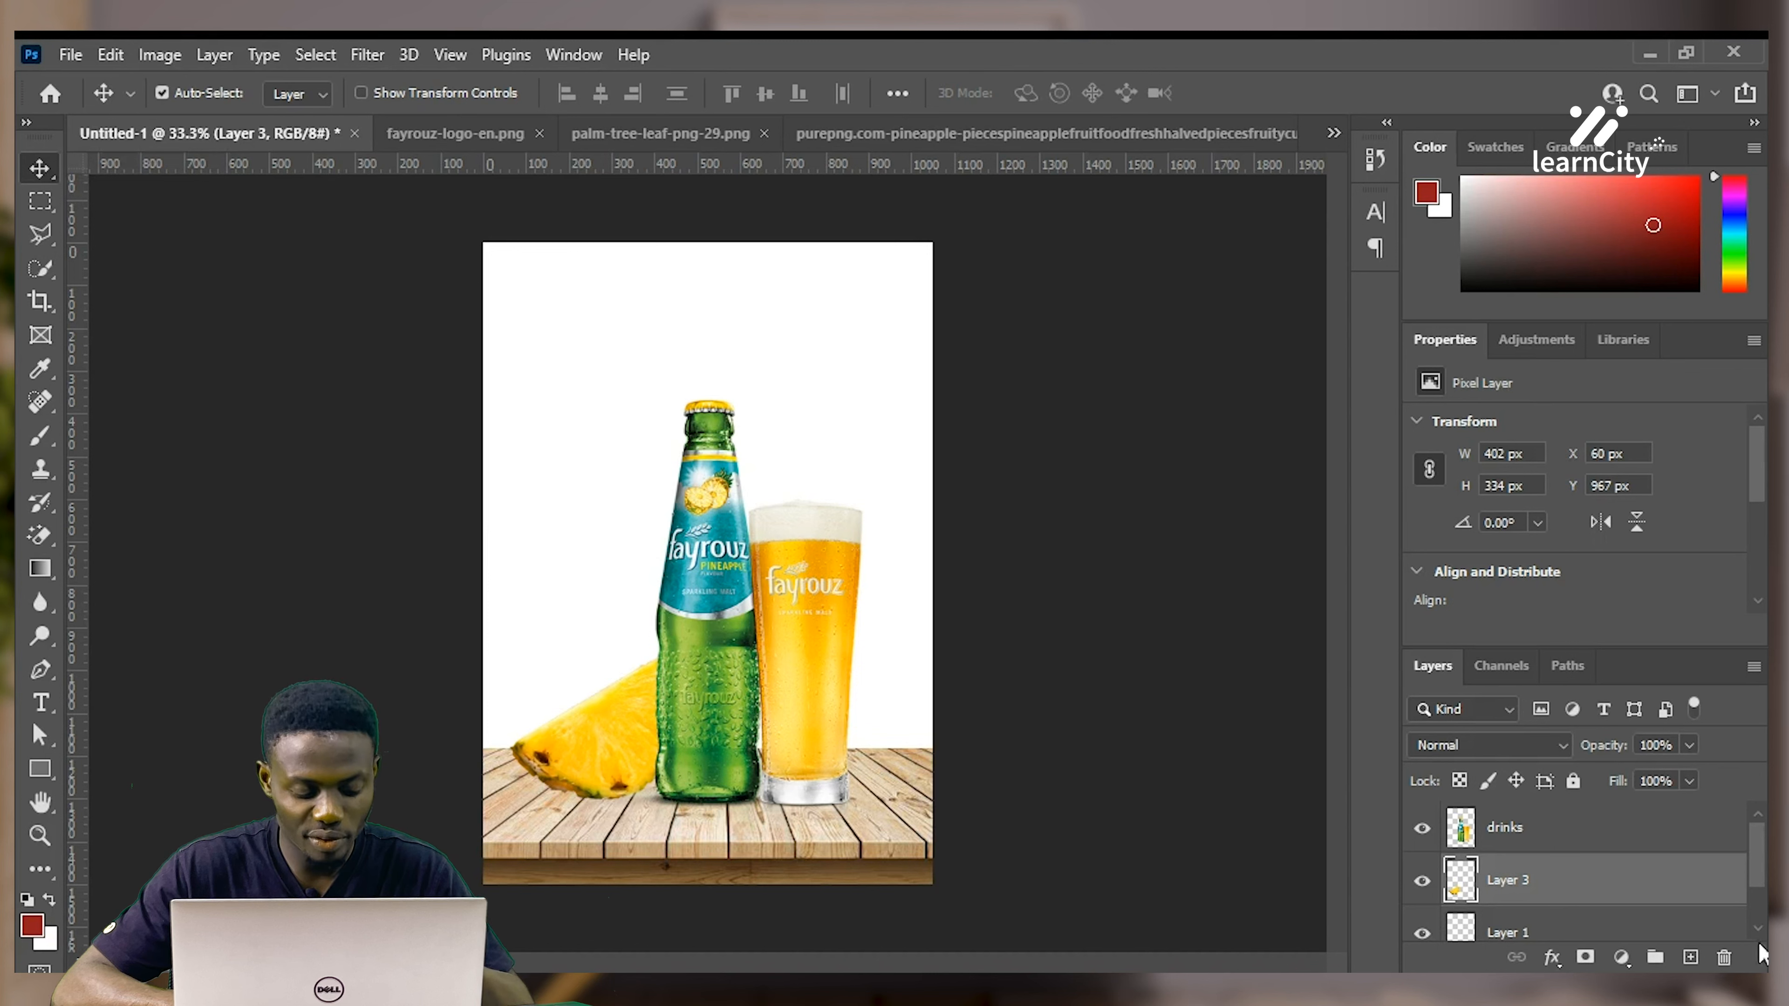
key(ctrl)
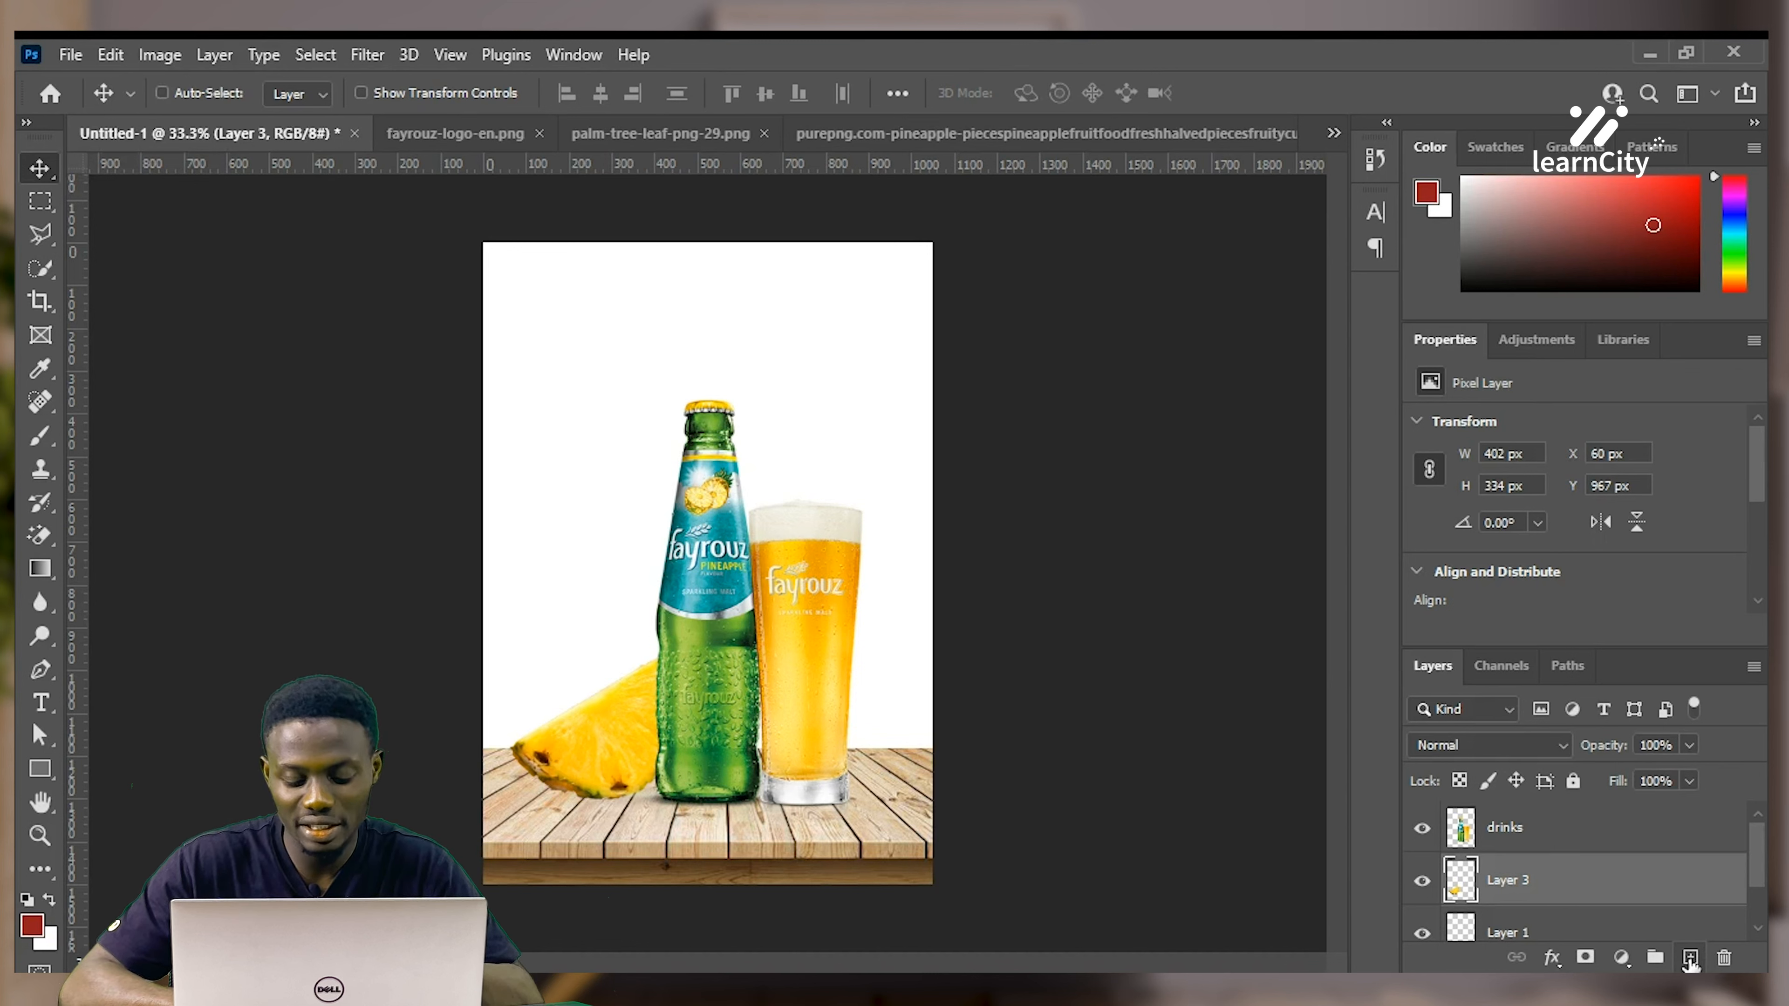
Add empty Layer 4 and Layer 5 below drinks and select the Brush tool
click(1690, 957)
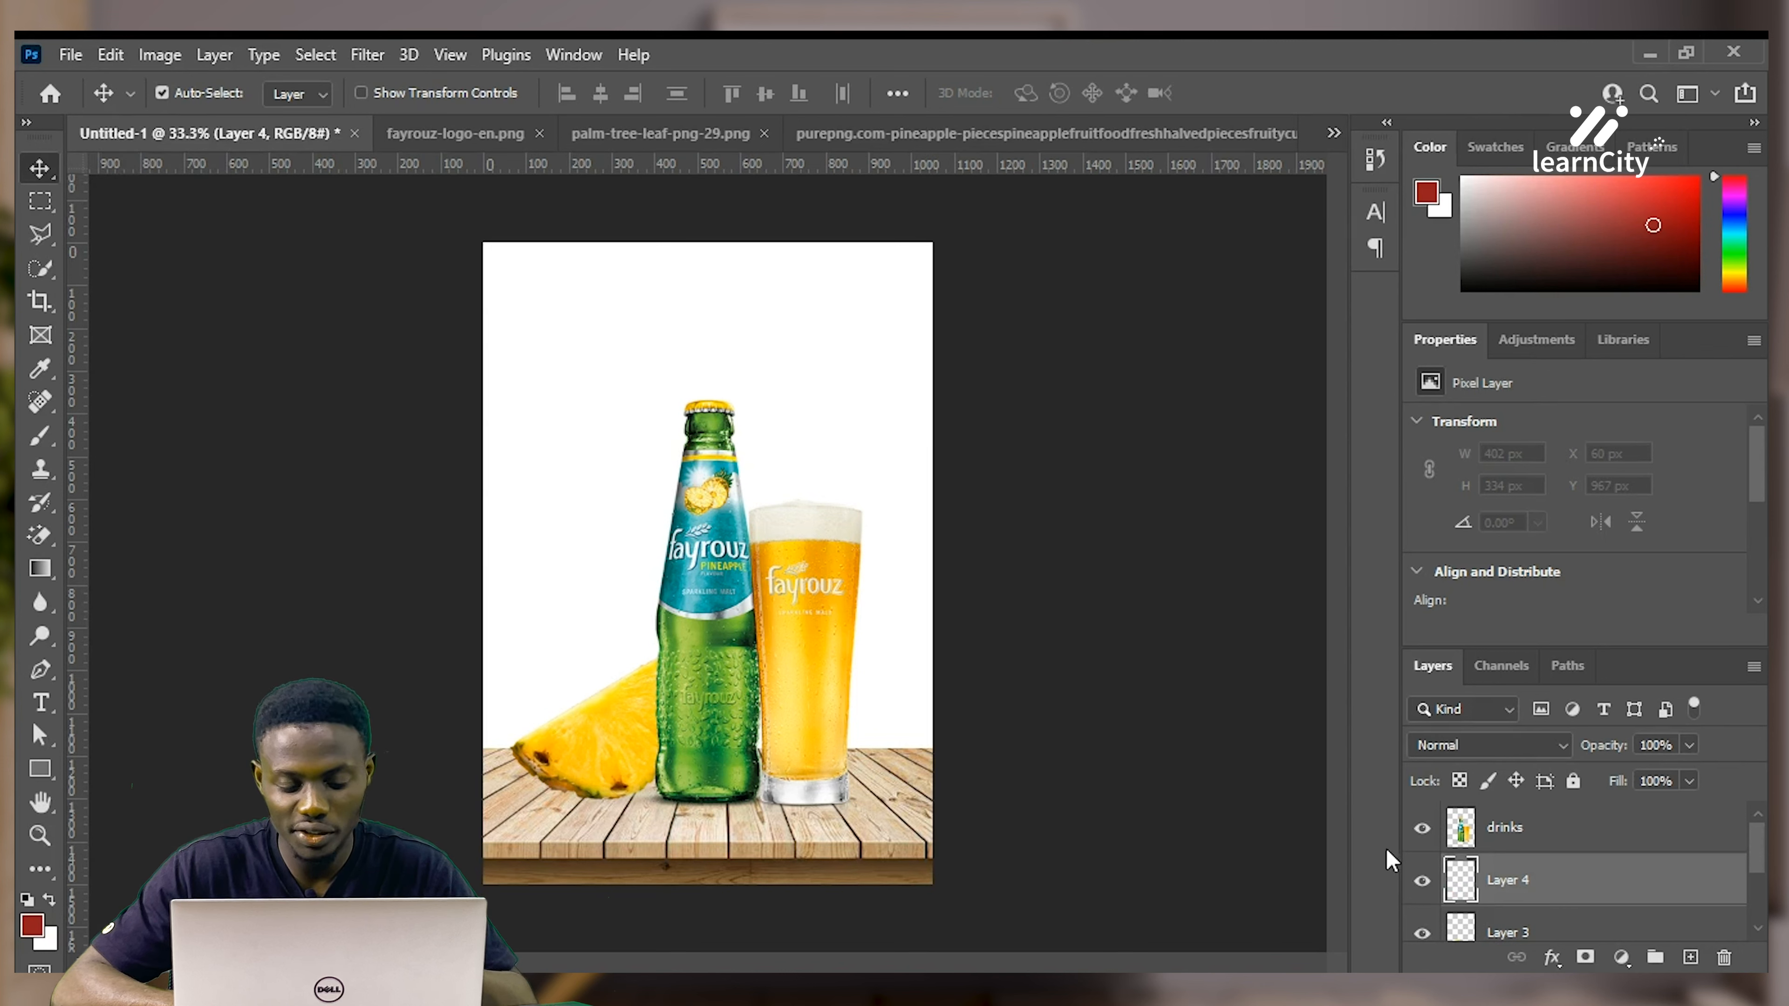
drag(1441, 867, 1718, 962)
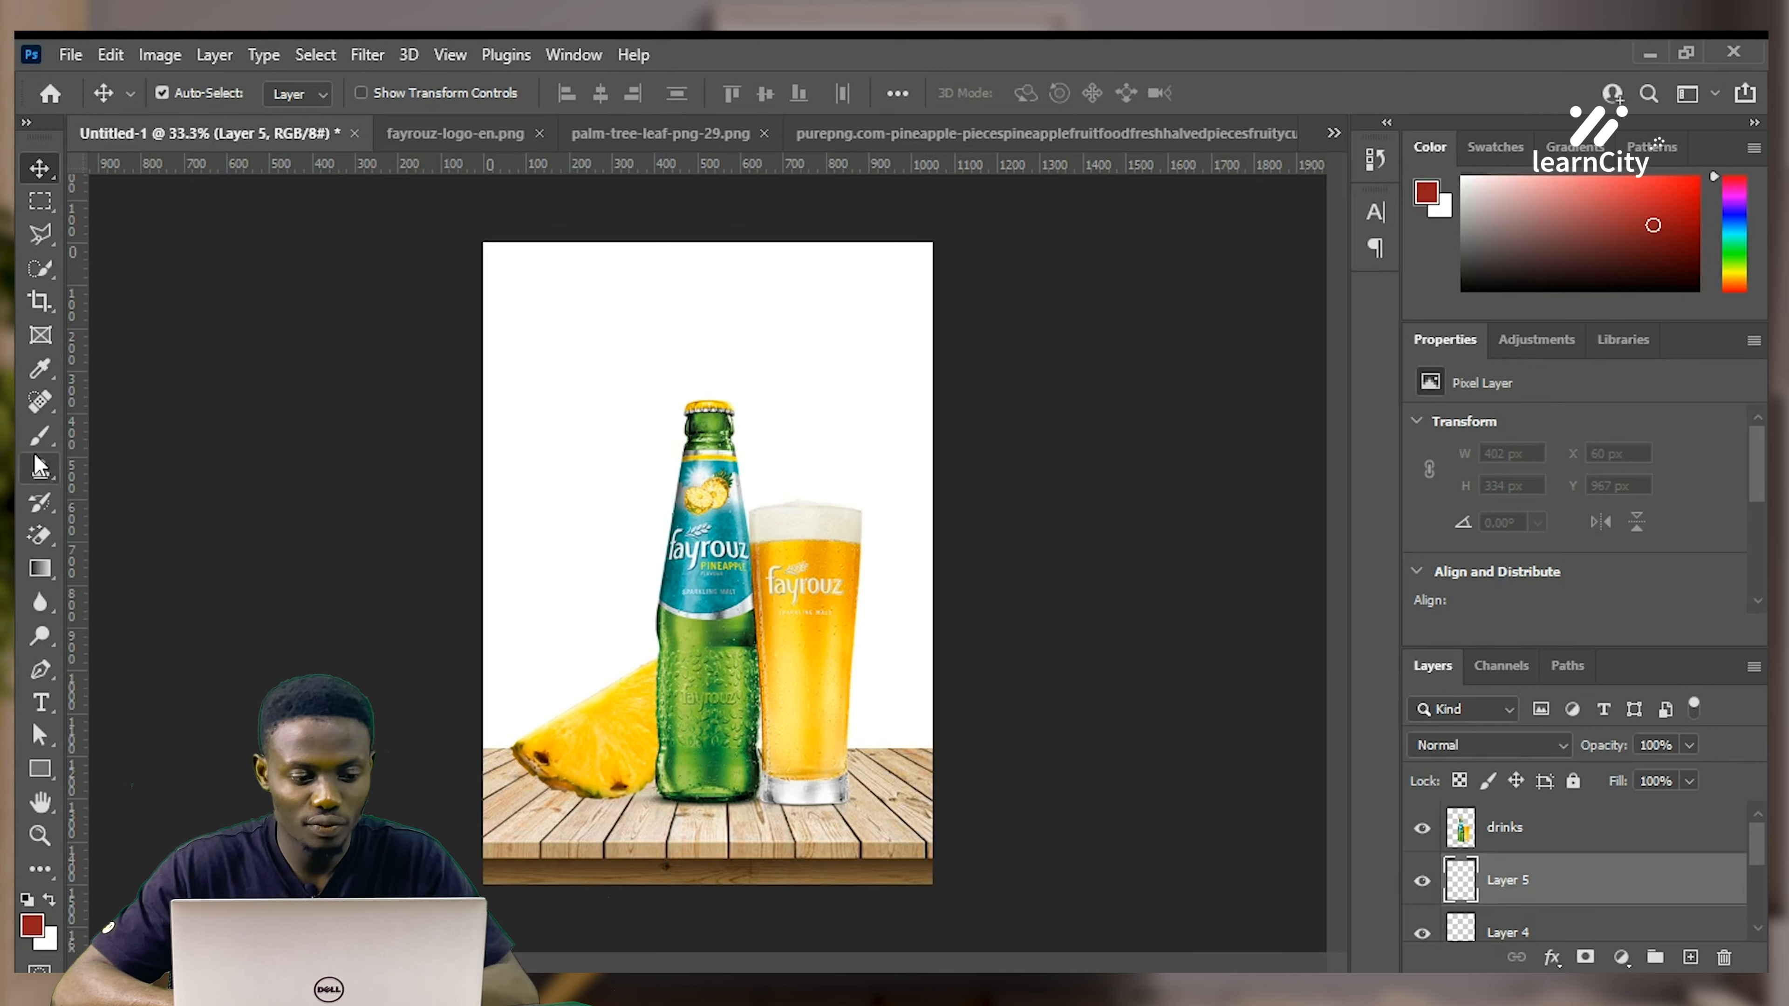
click(40, 436)
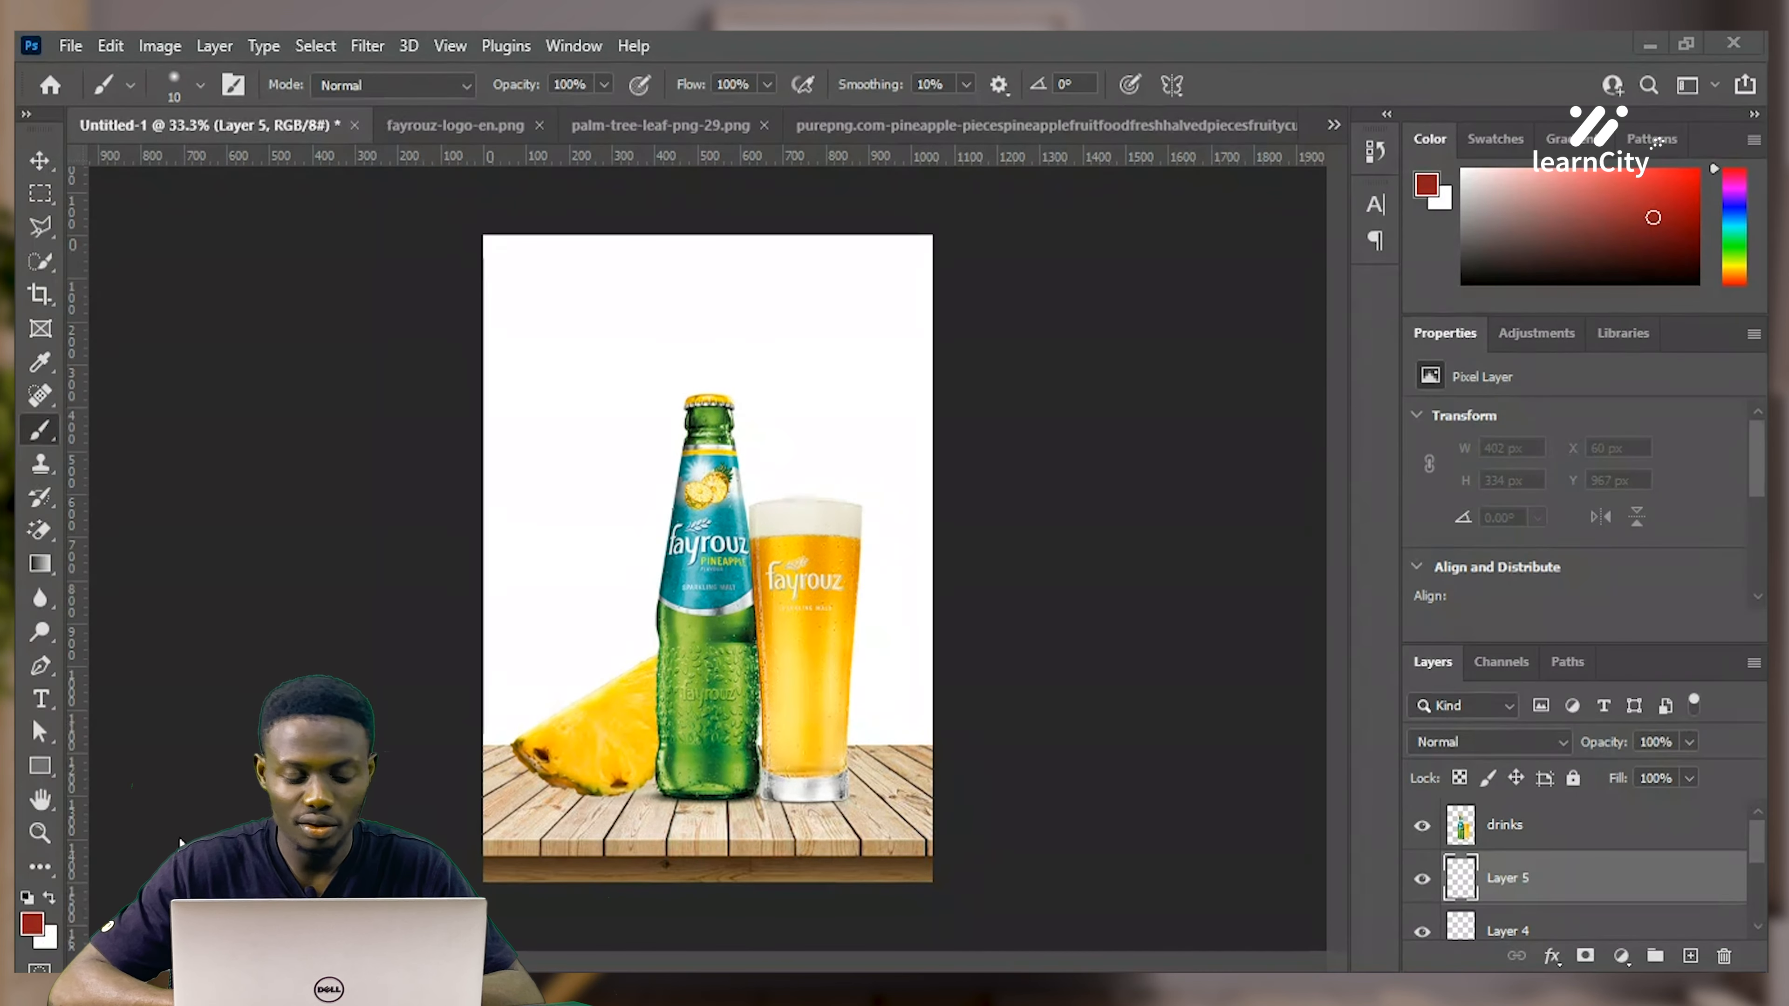
Set the foreground colour to black (000000) and paint one soft dab beside the bottle with a 125 brush
click(32, 924)
text(000000)
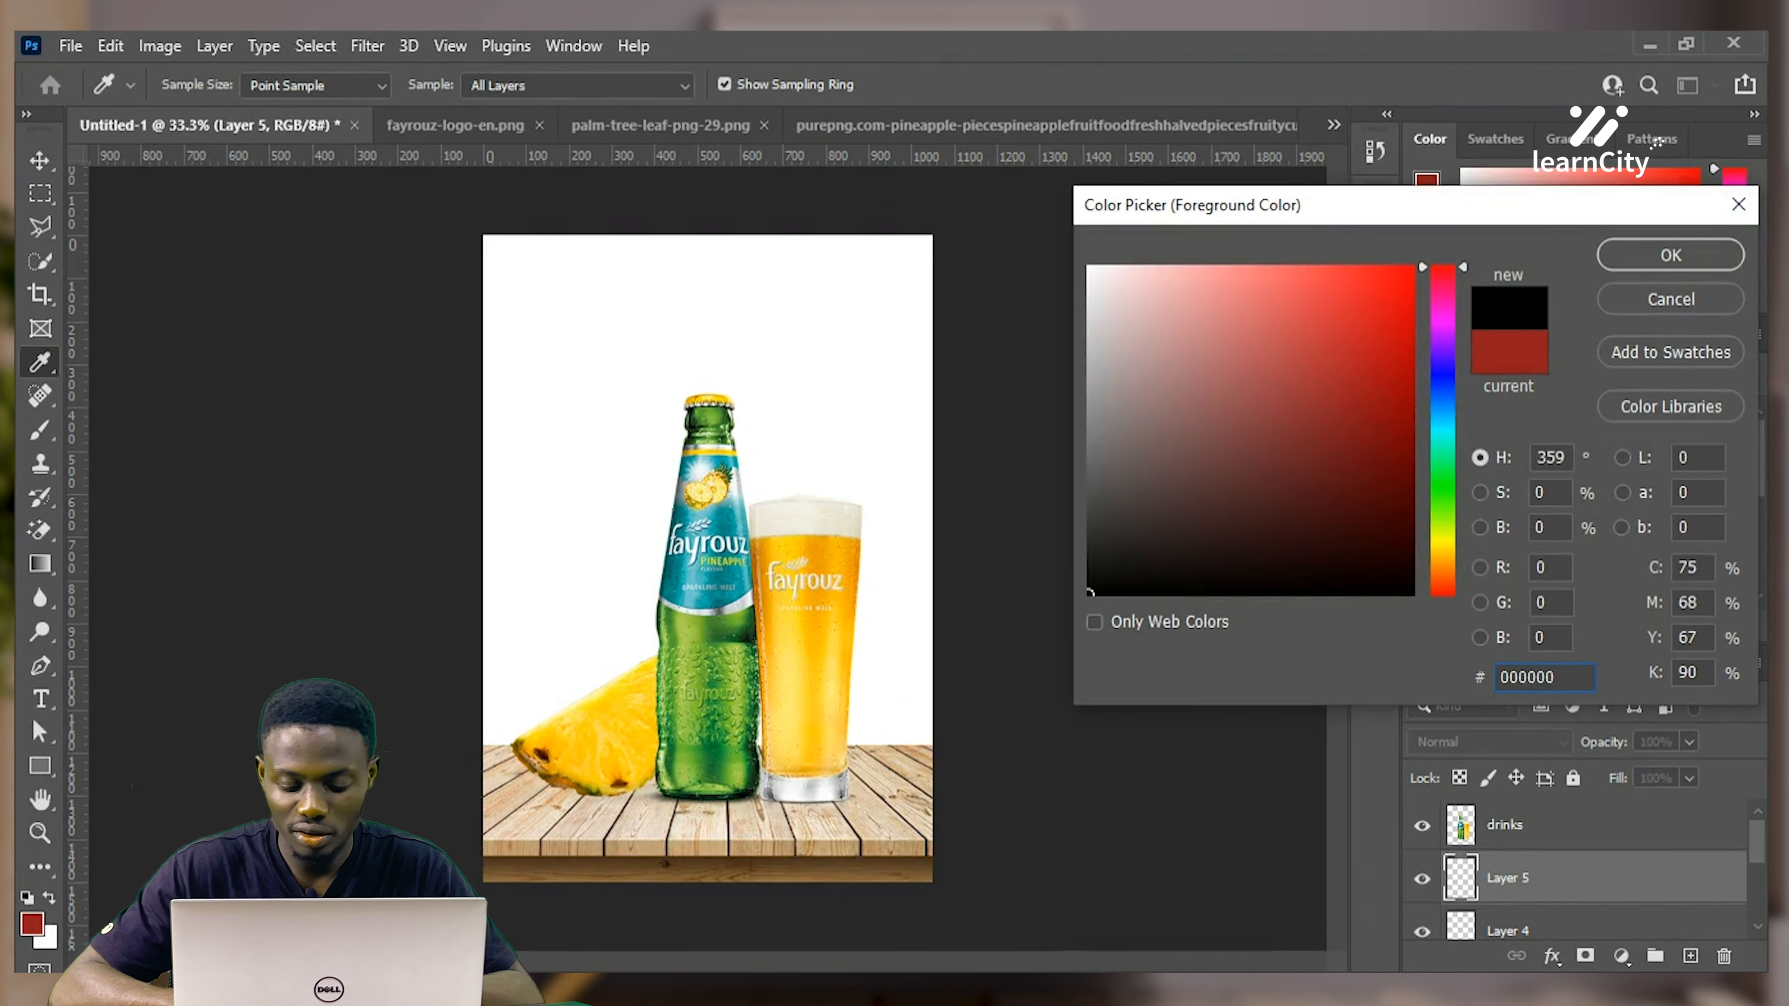
key(Return)
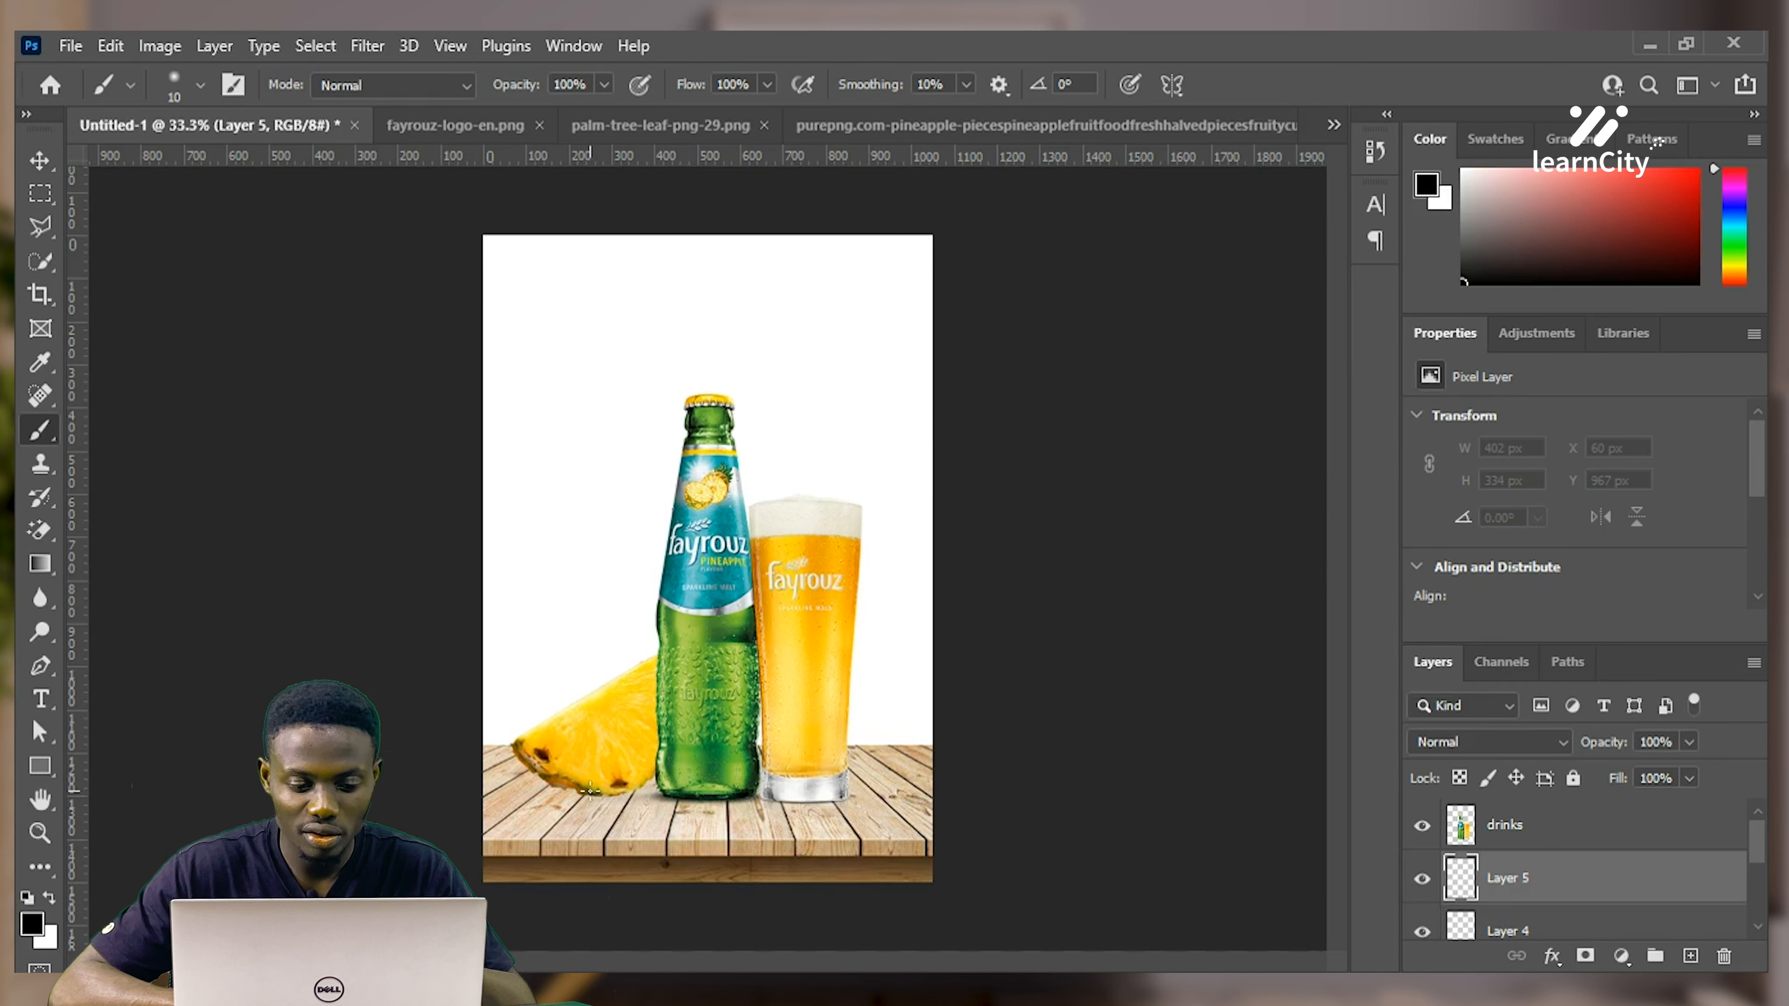
key(bracketright)
key(bracketright)
key(bracketright)
key(bracketright)
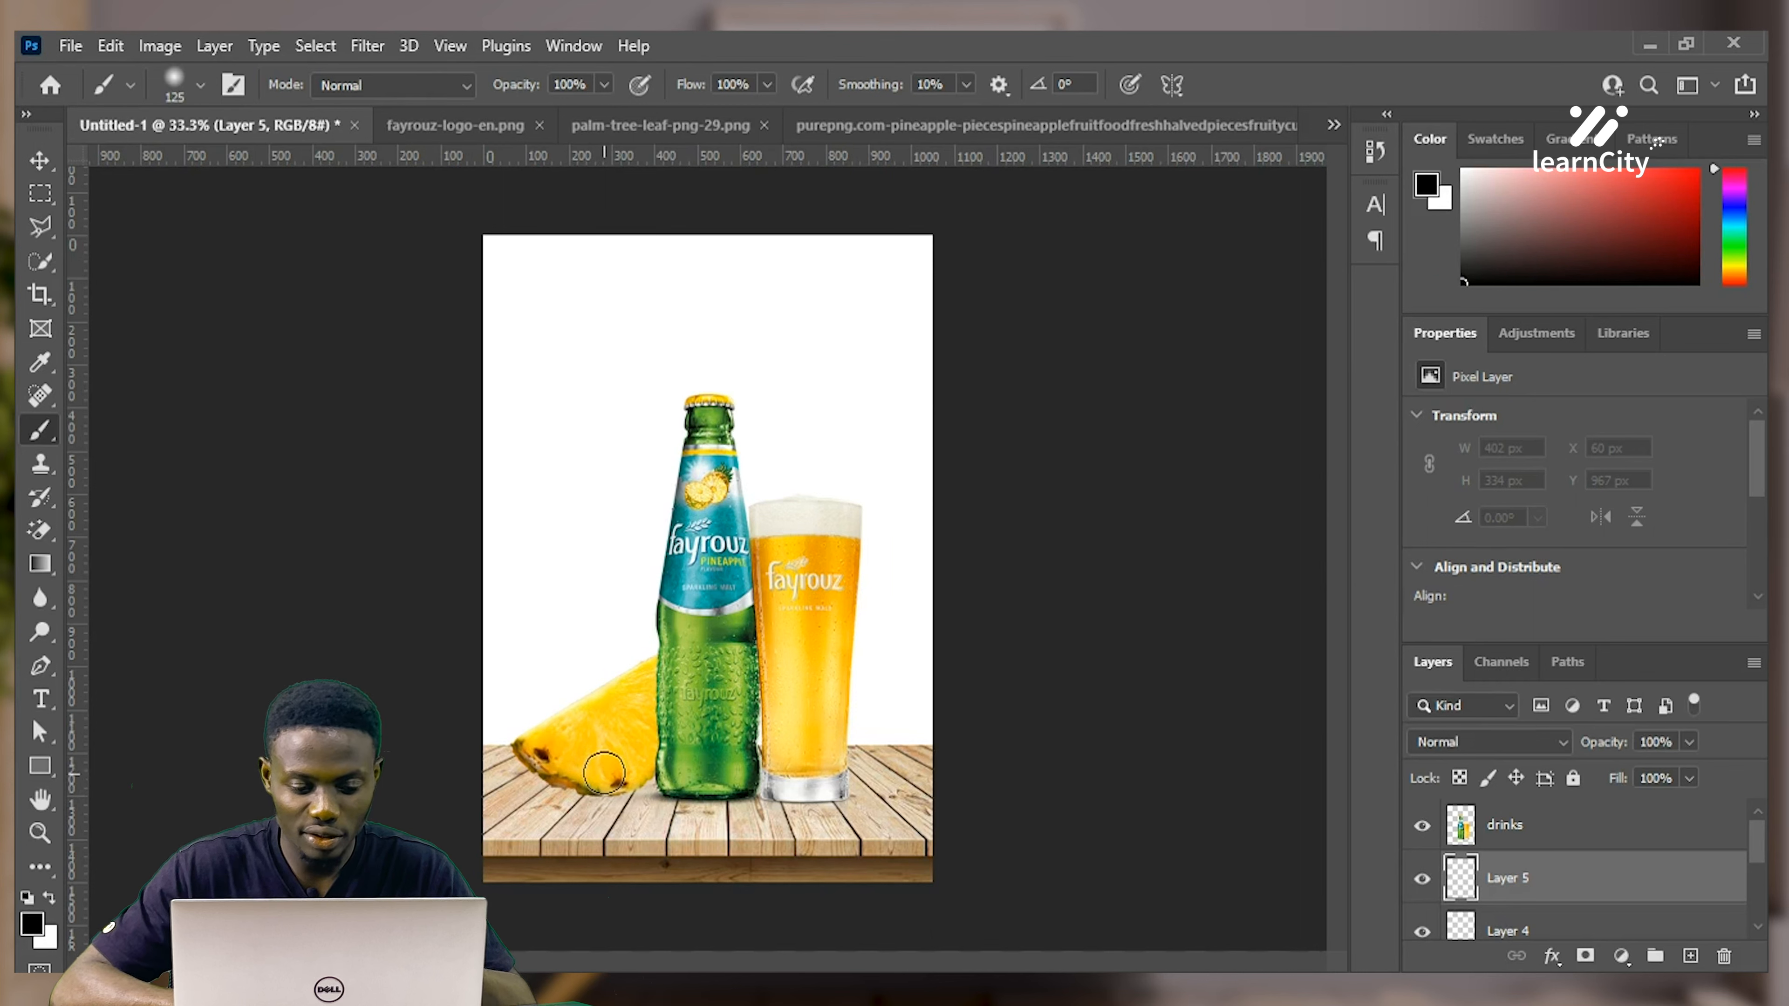
click(650, 750)
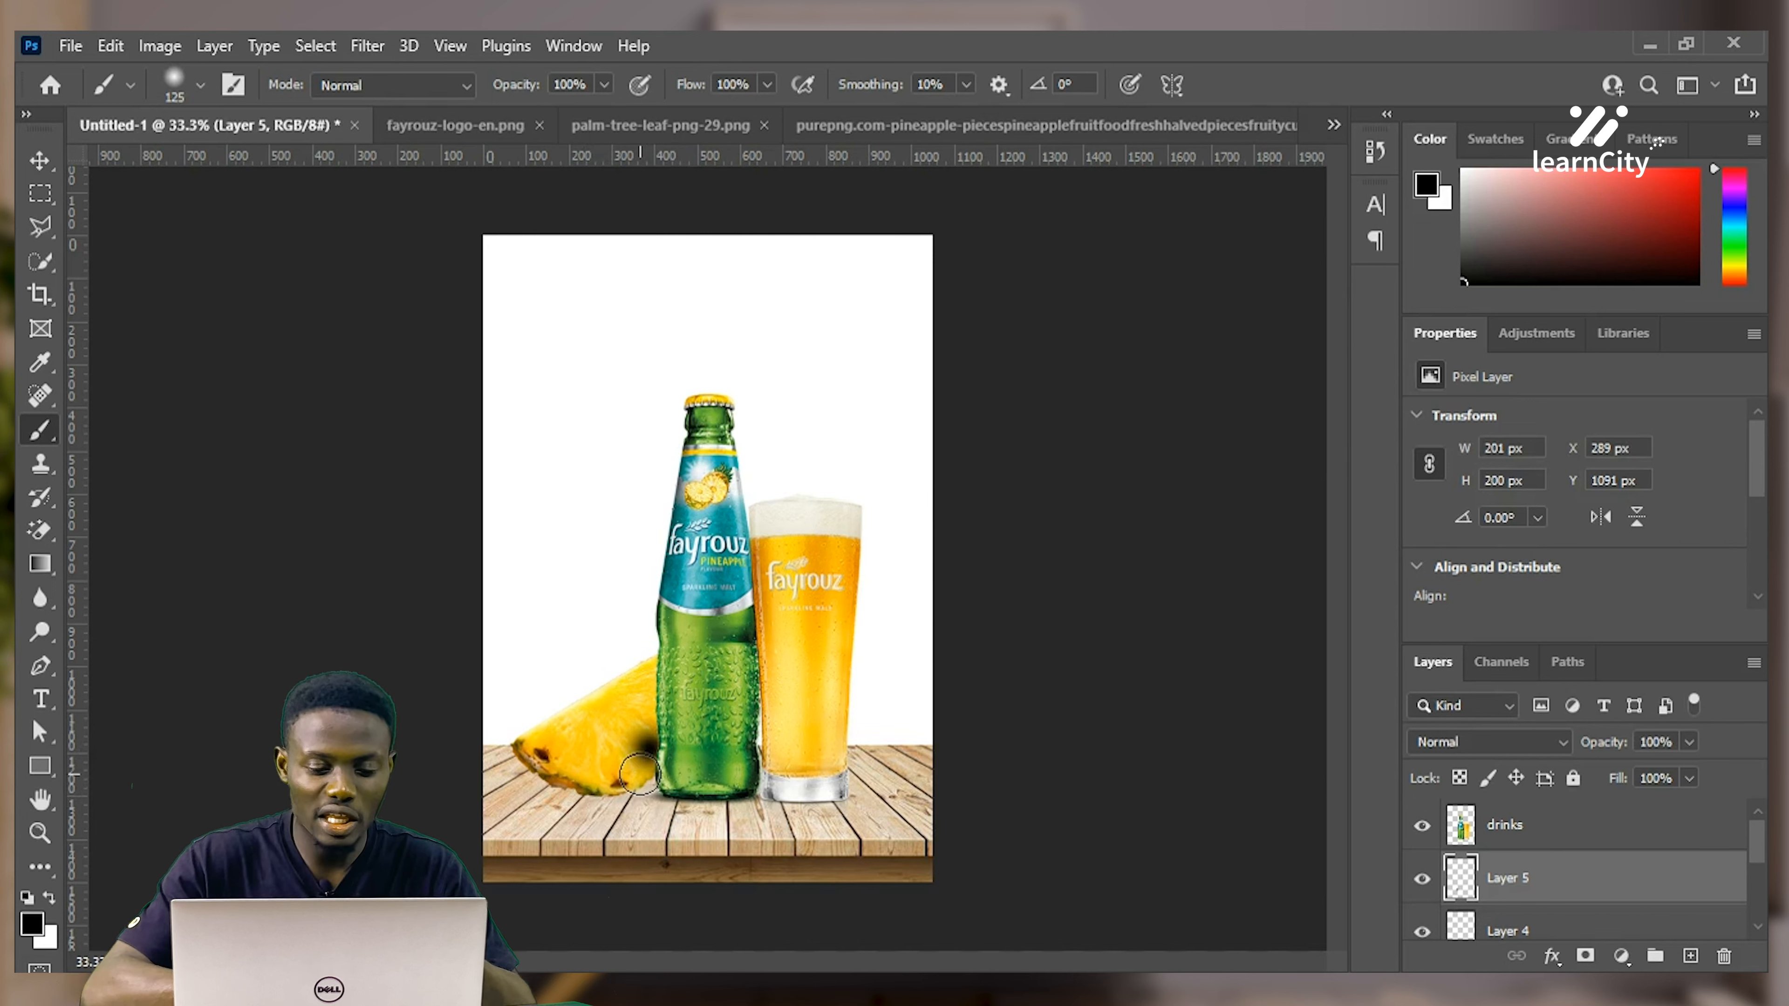
Squash the black dab into a flat shadow under the bottle and nudge it up slightly
key(ctrl+t)
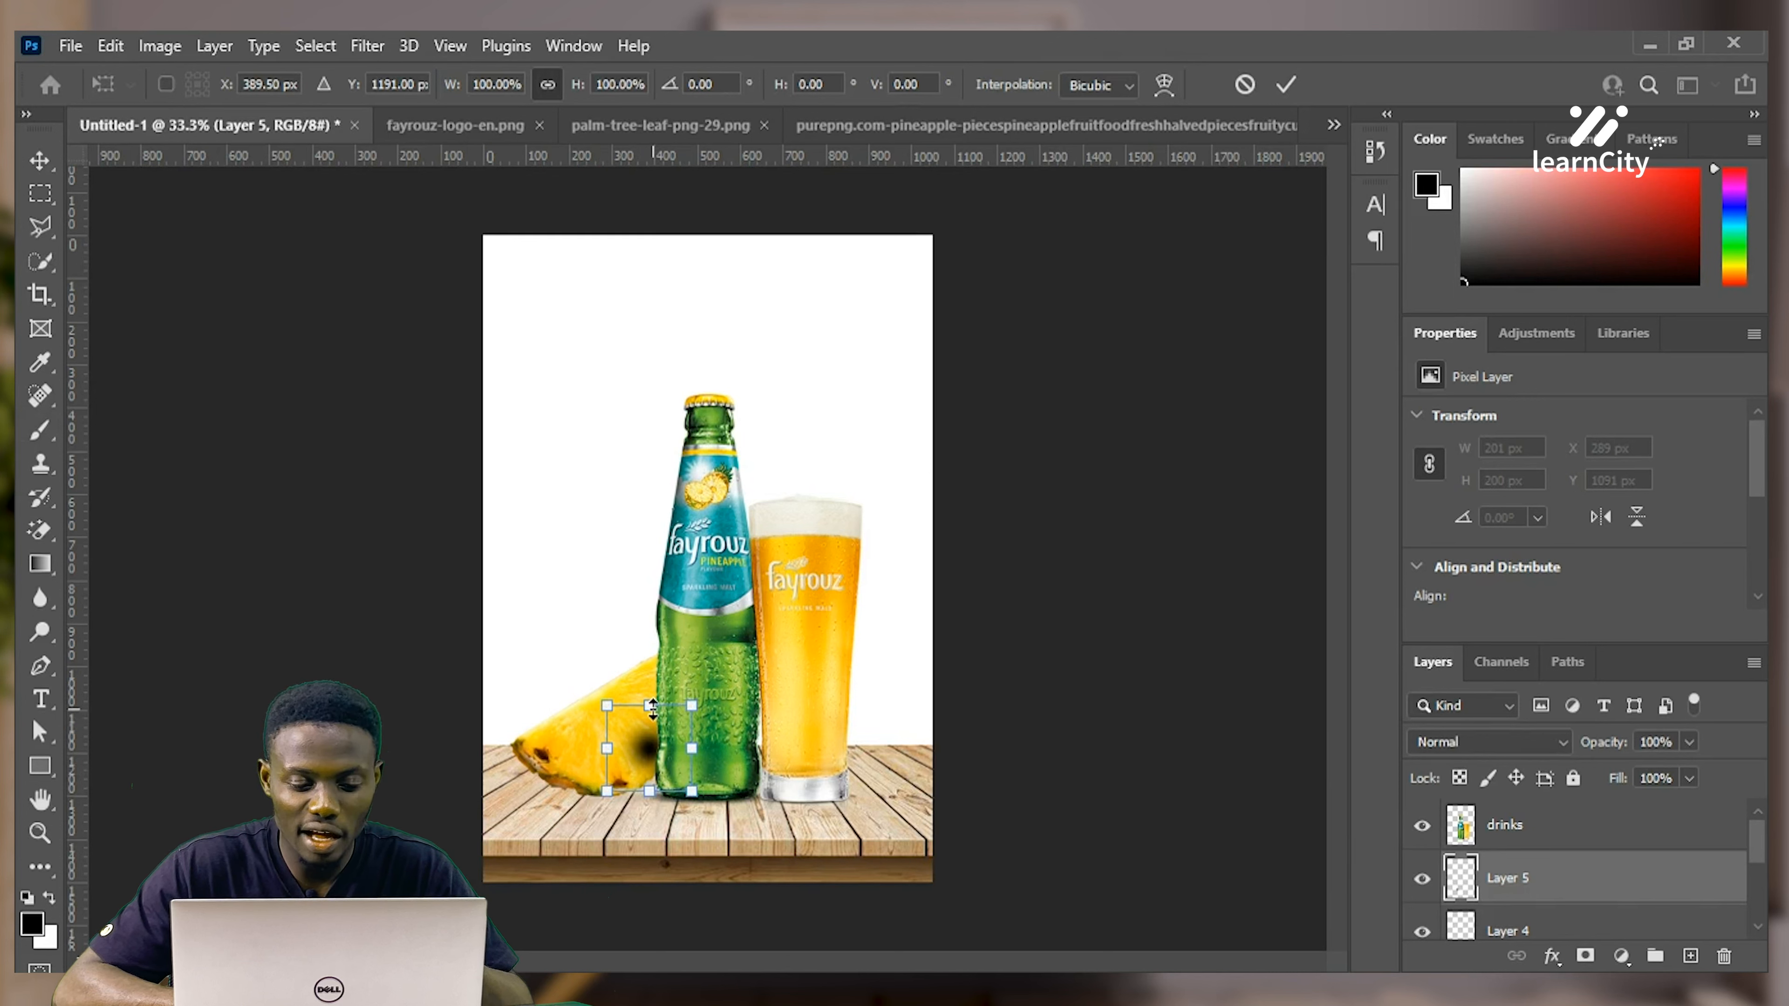
mouse_move(651, 705)
mouse_down()
mouse_move(652, 784)
mouse_move(651, 748)
mouse_move(770, 766)
mouse_move(624, 795)
mouse_move(629, 814)
mouse_up()
key(Return)
key(b)
key(v)
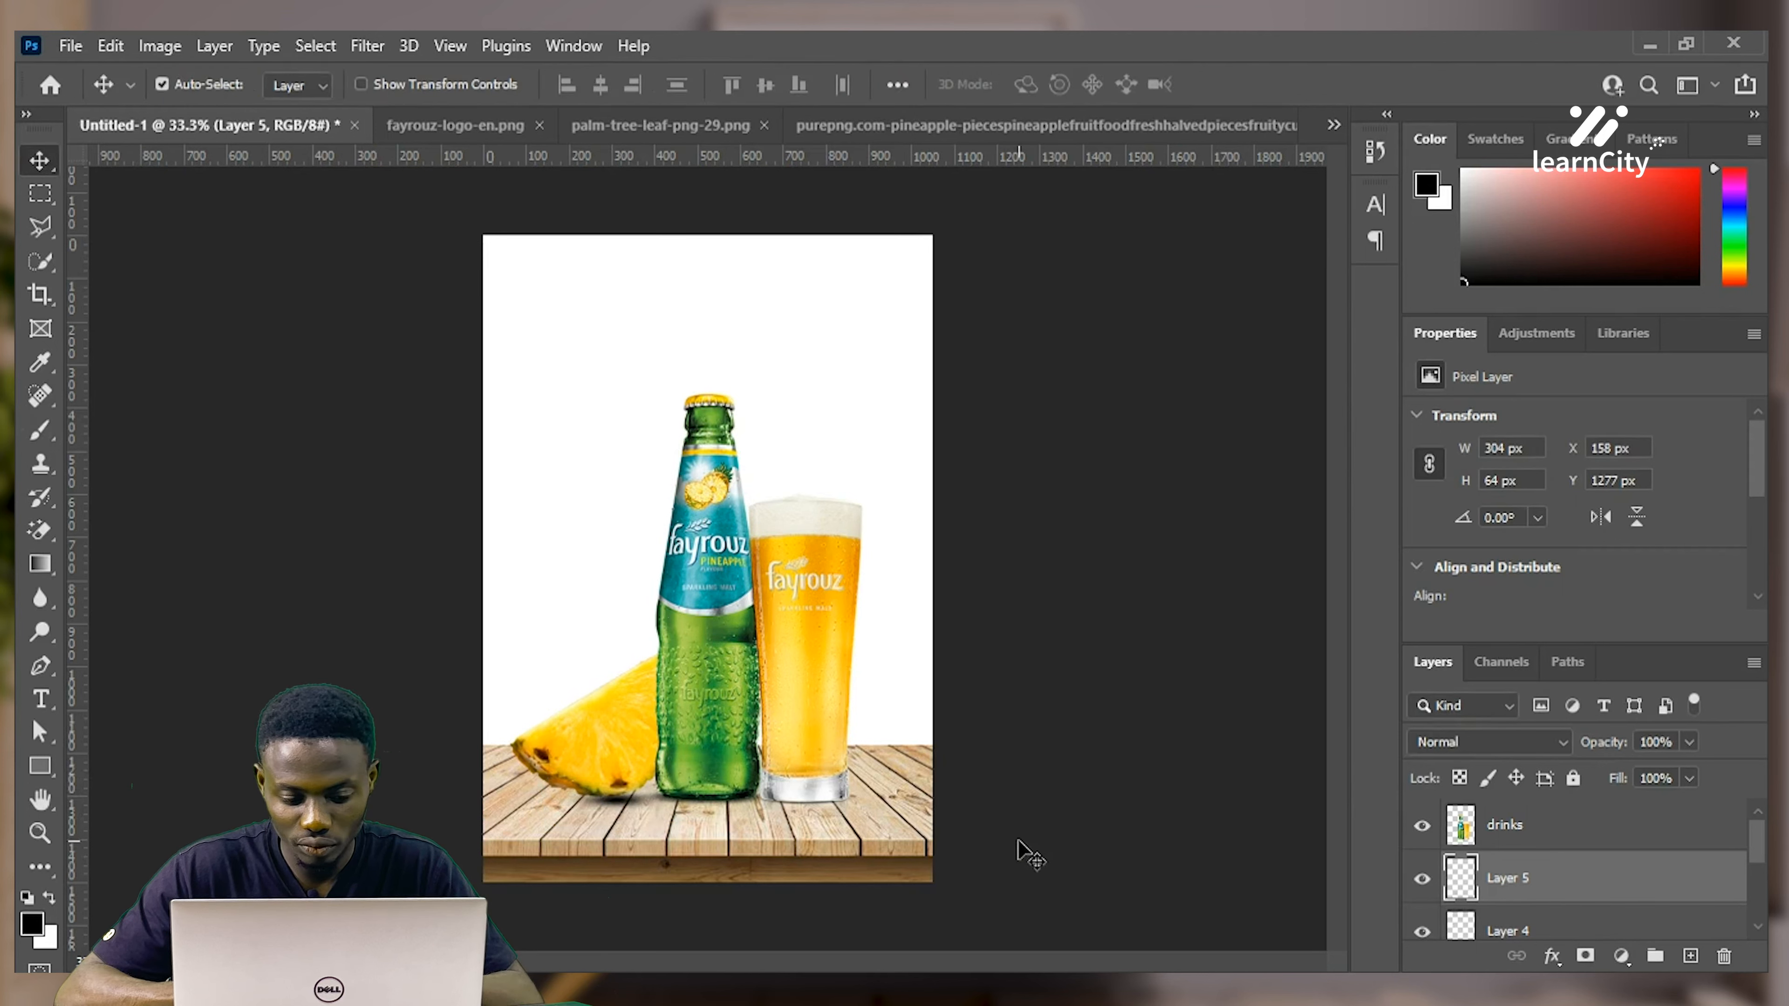
key(Up)
key(Up)
key(Up)
key(Up)
key(Up)
key(Up)
key(Up)
key(Up)
key(Up)
key(Up)
key(Up)
key(Up)
Move Layer 5 below the pineapple slice layer and stretch the shadow leftward under the pineapple
mouse_move(1556, 896)
mouse_down()
mouse_move(1560, 916)
mouse_move(1553, 885)
mouse_up()
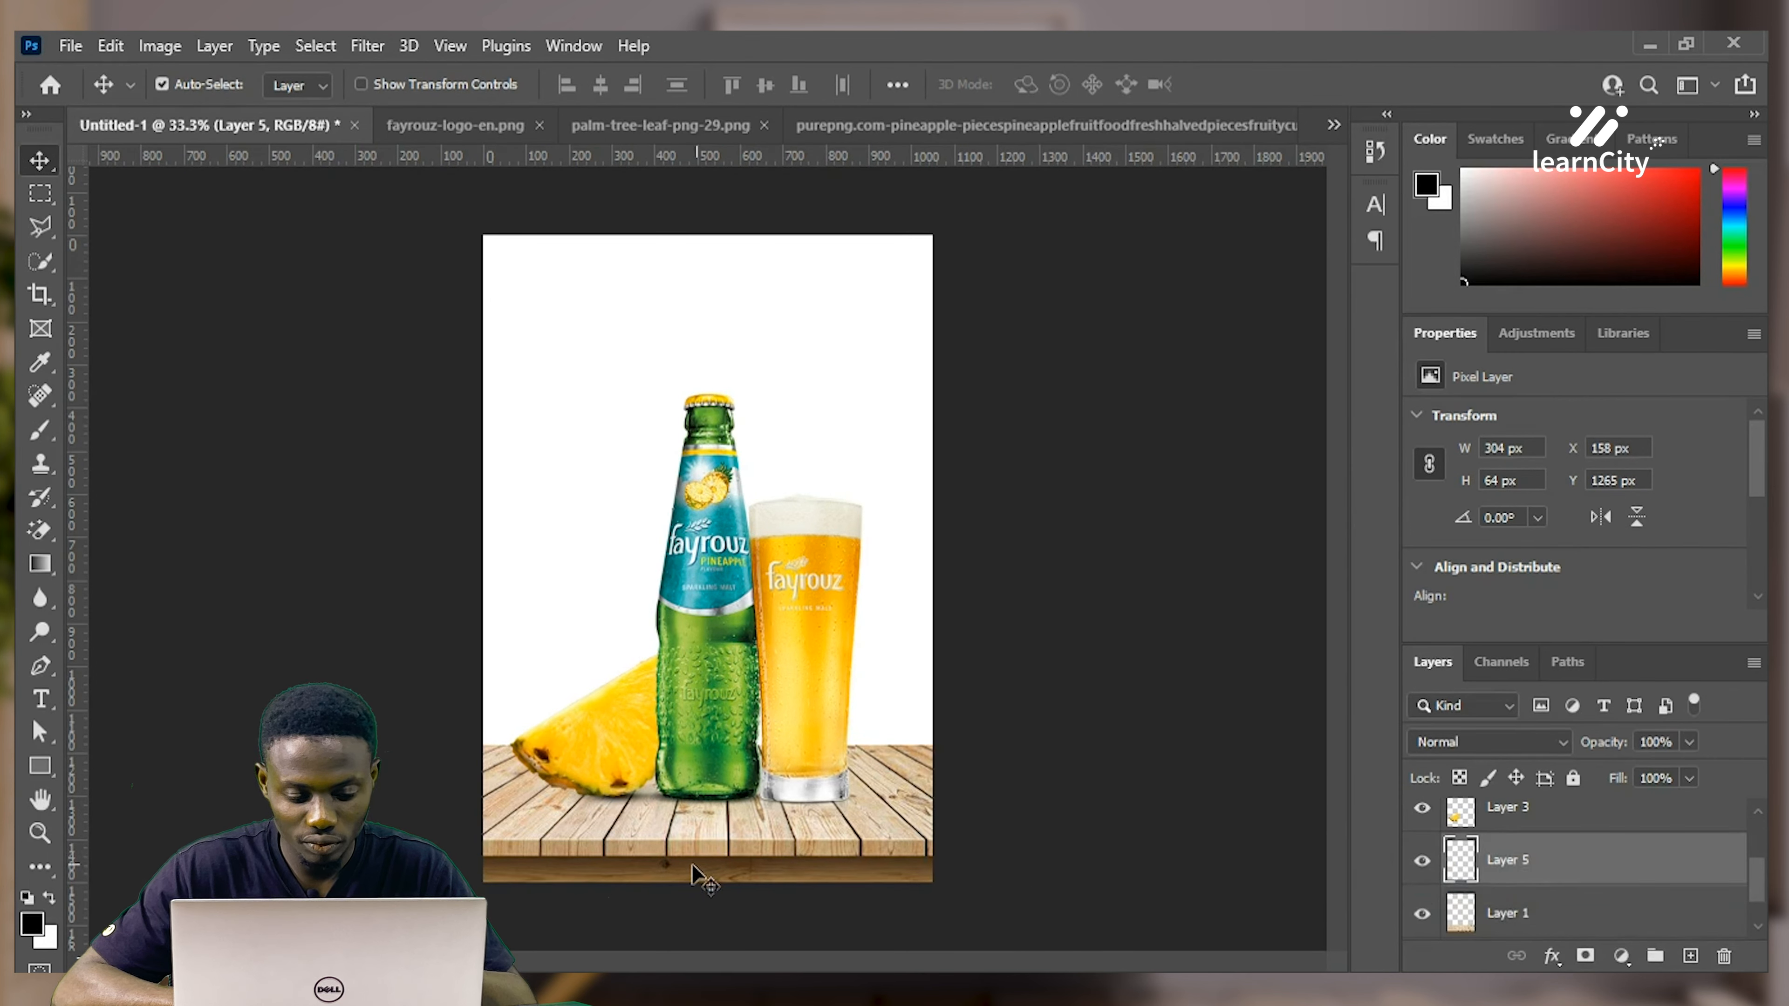
key(ctrl+t)
drag(550, 794, 509, 794)
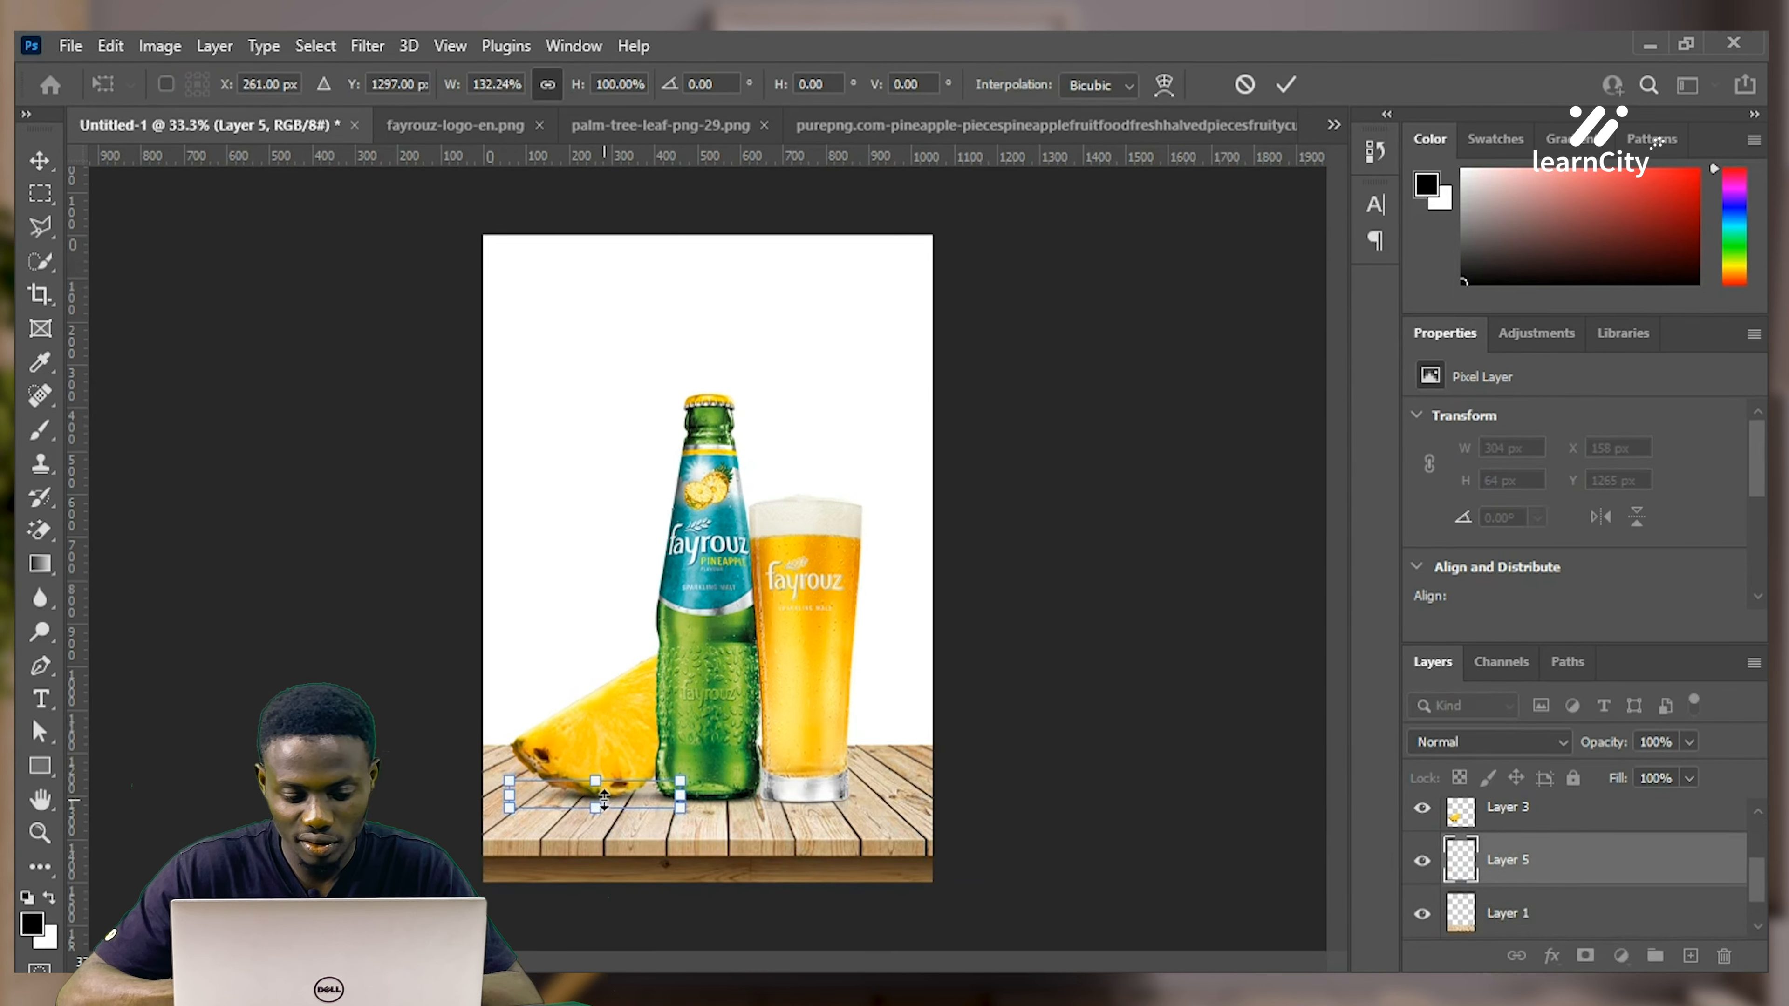
key(Return)
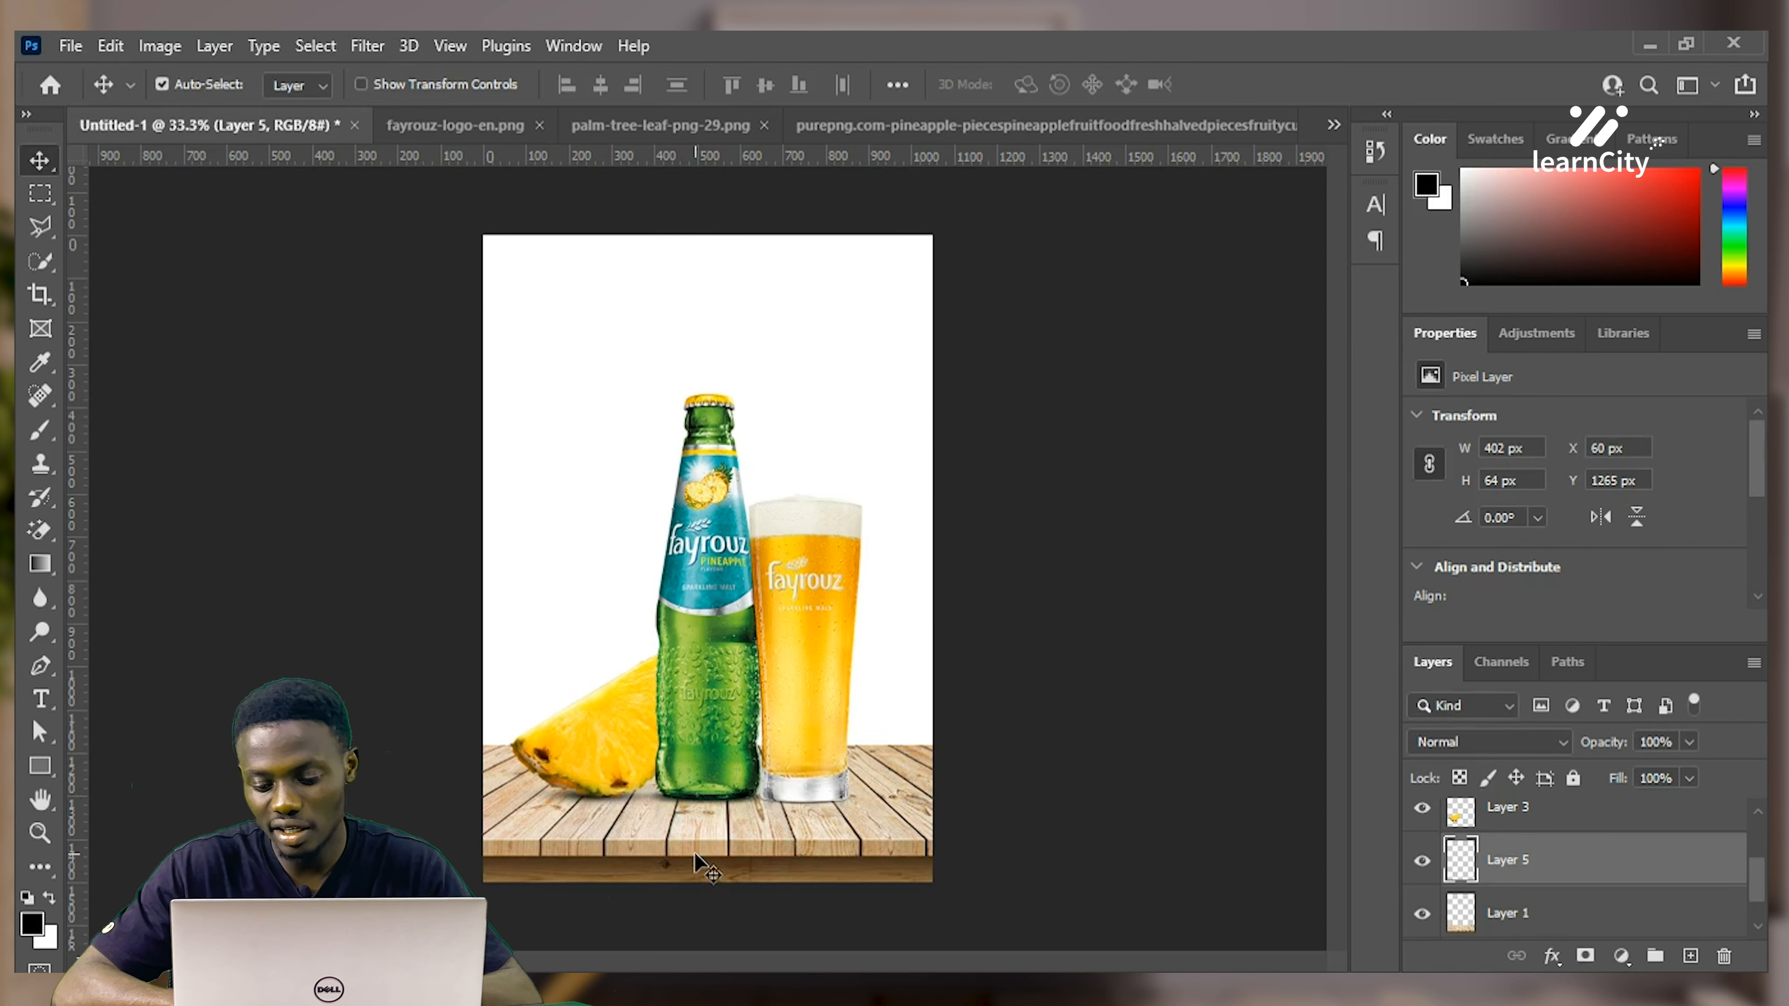
Compare the shadow on and off, then lower its opacity to 72%
click(1423, 863)
click(1423, 864)
click(1423, 864)
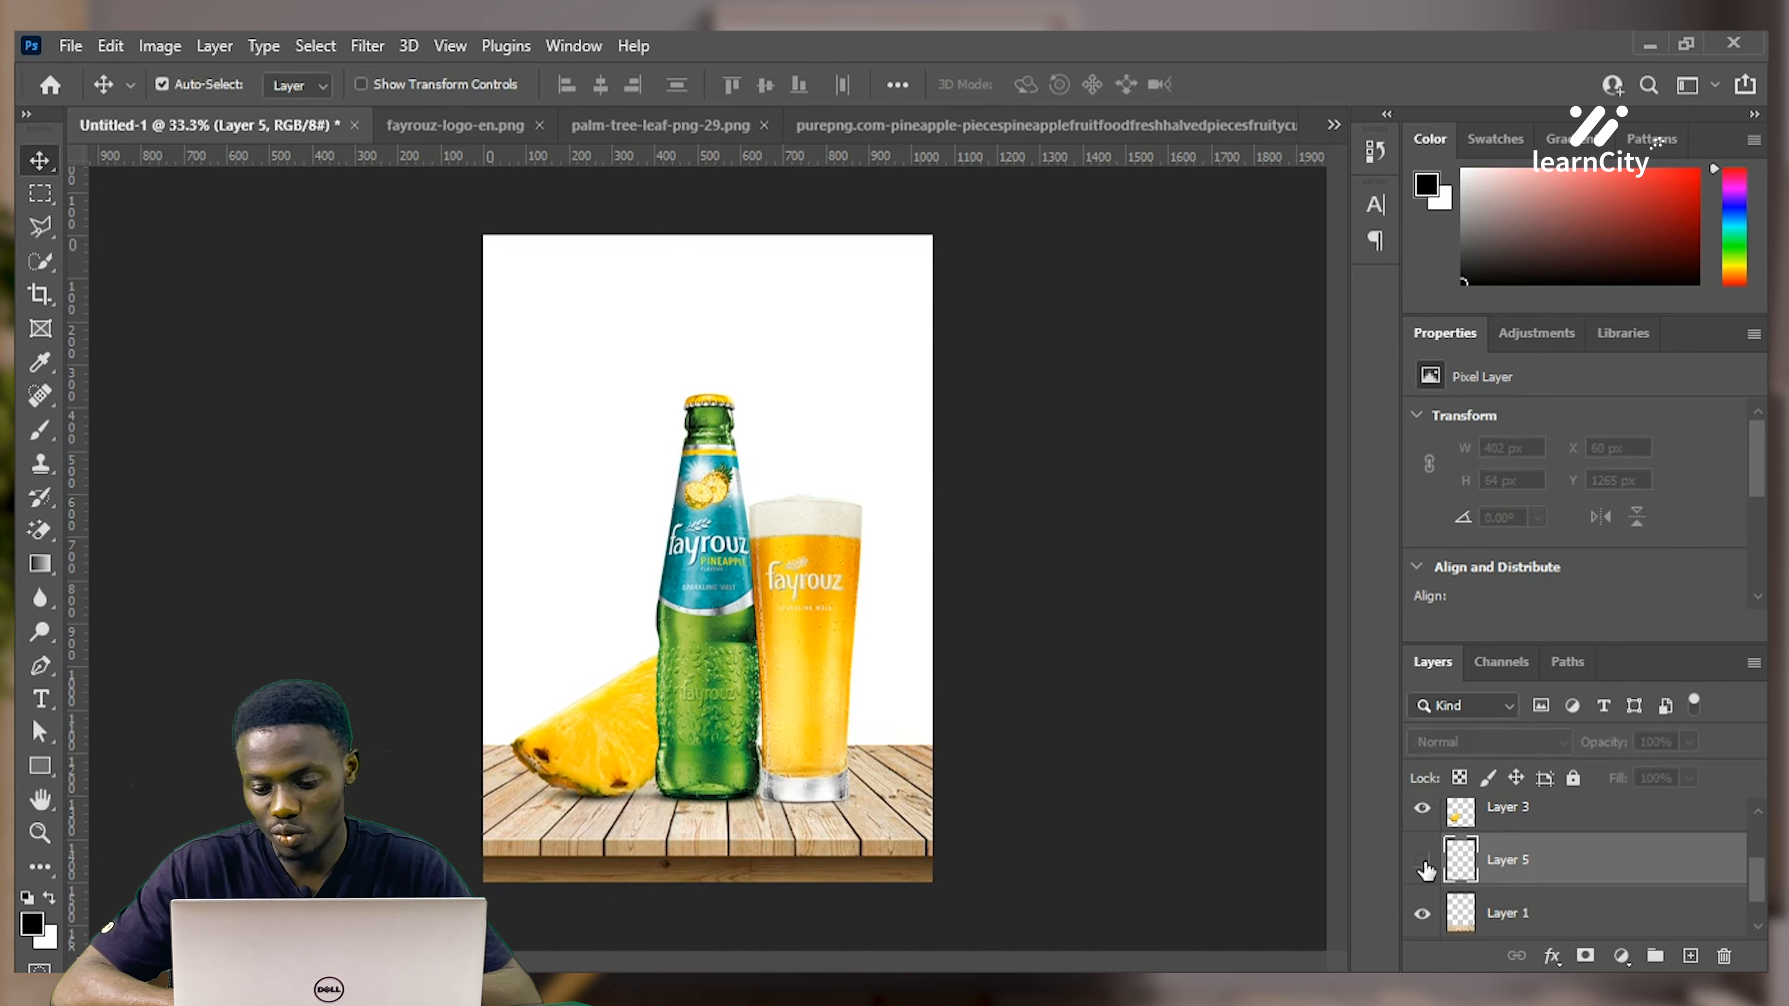
click(1423, 863)
click(1690, 741)
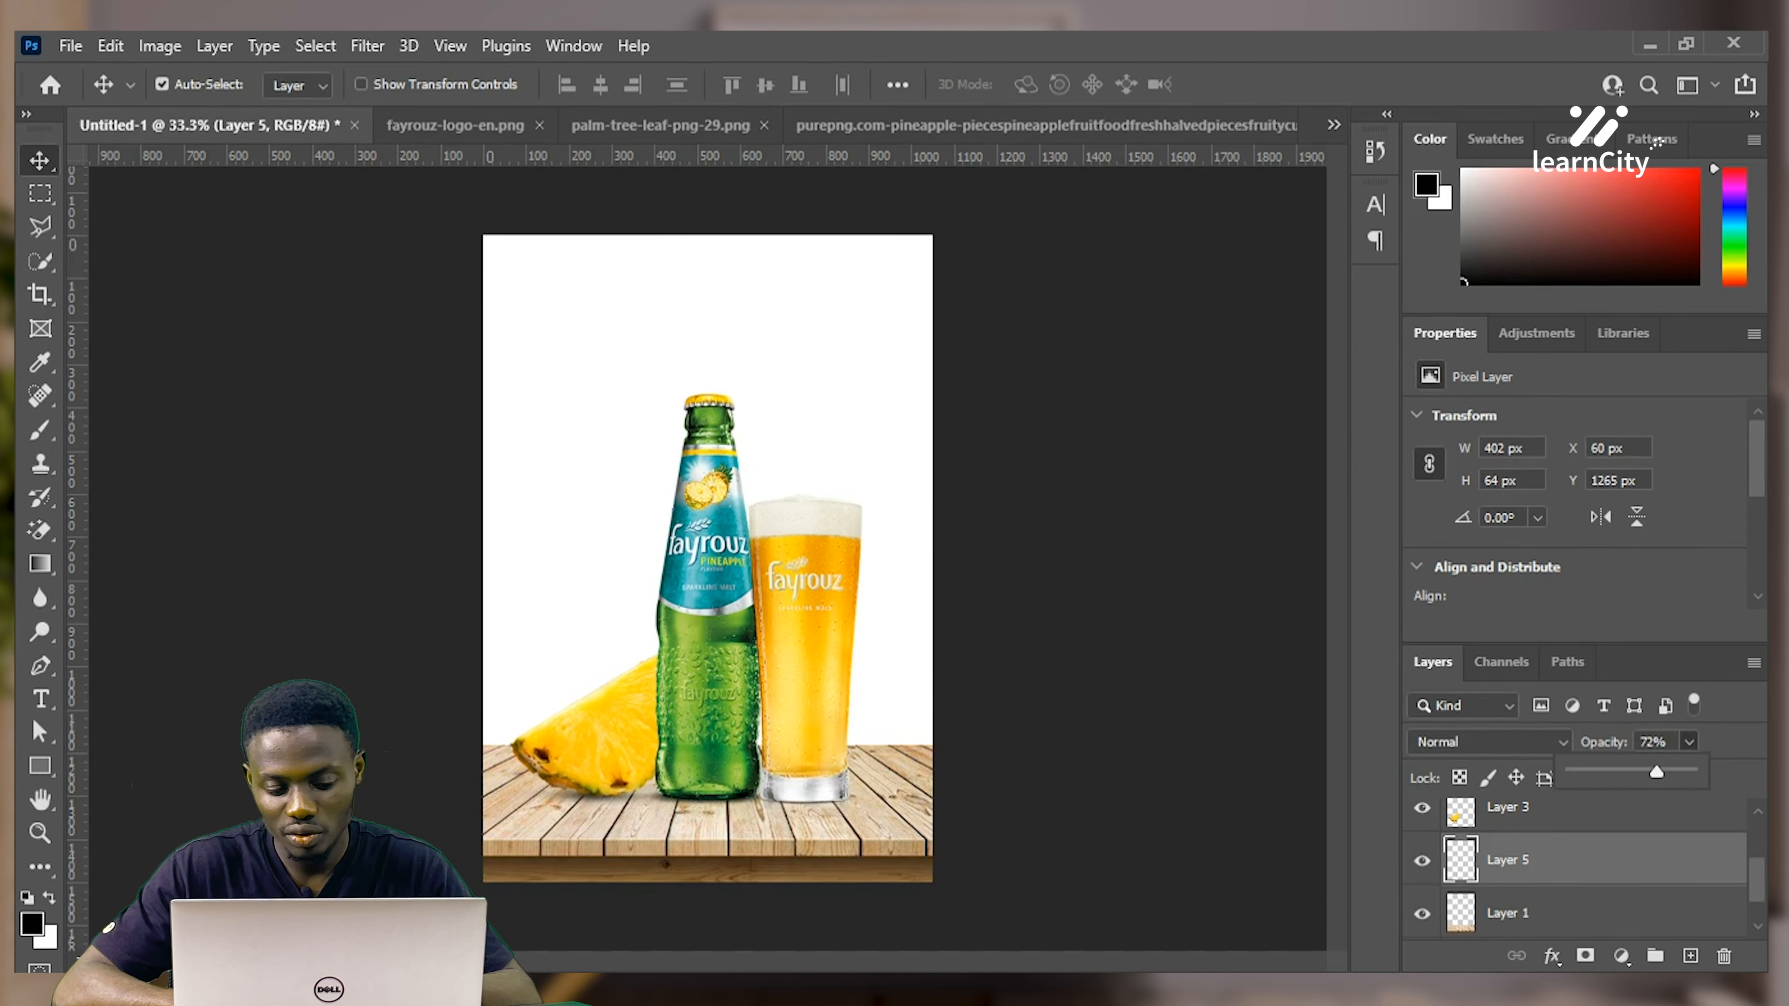
click(45, 157)
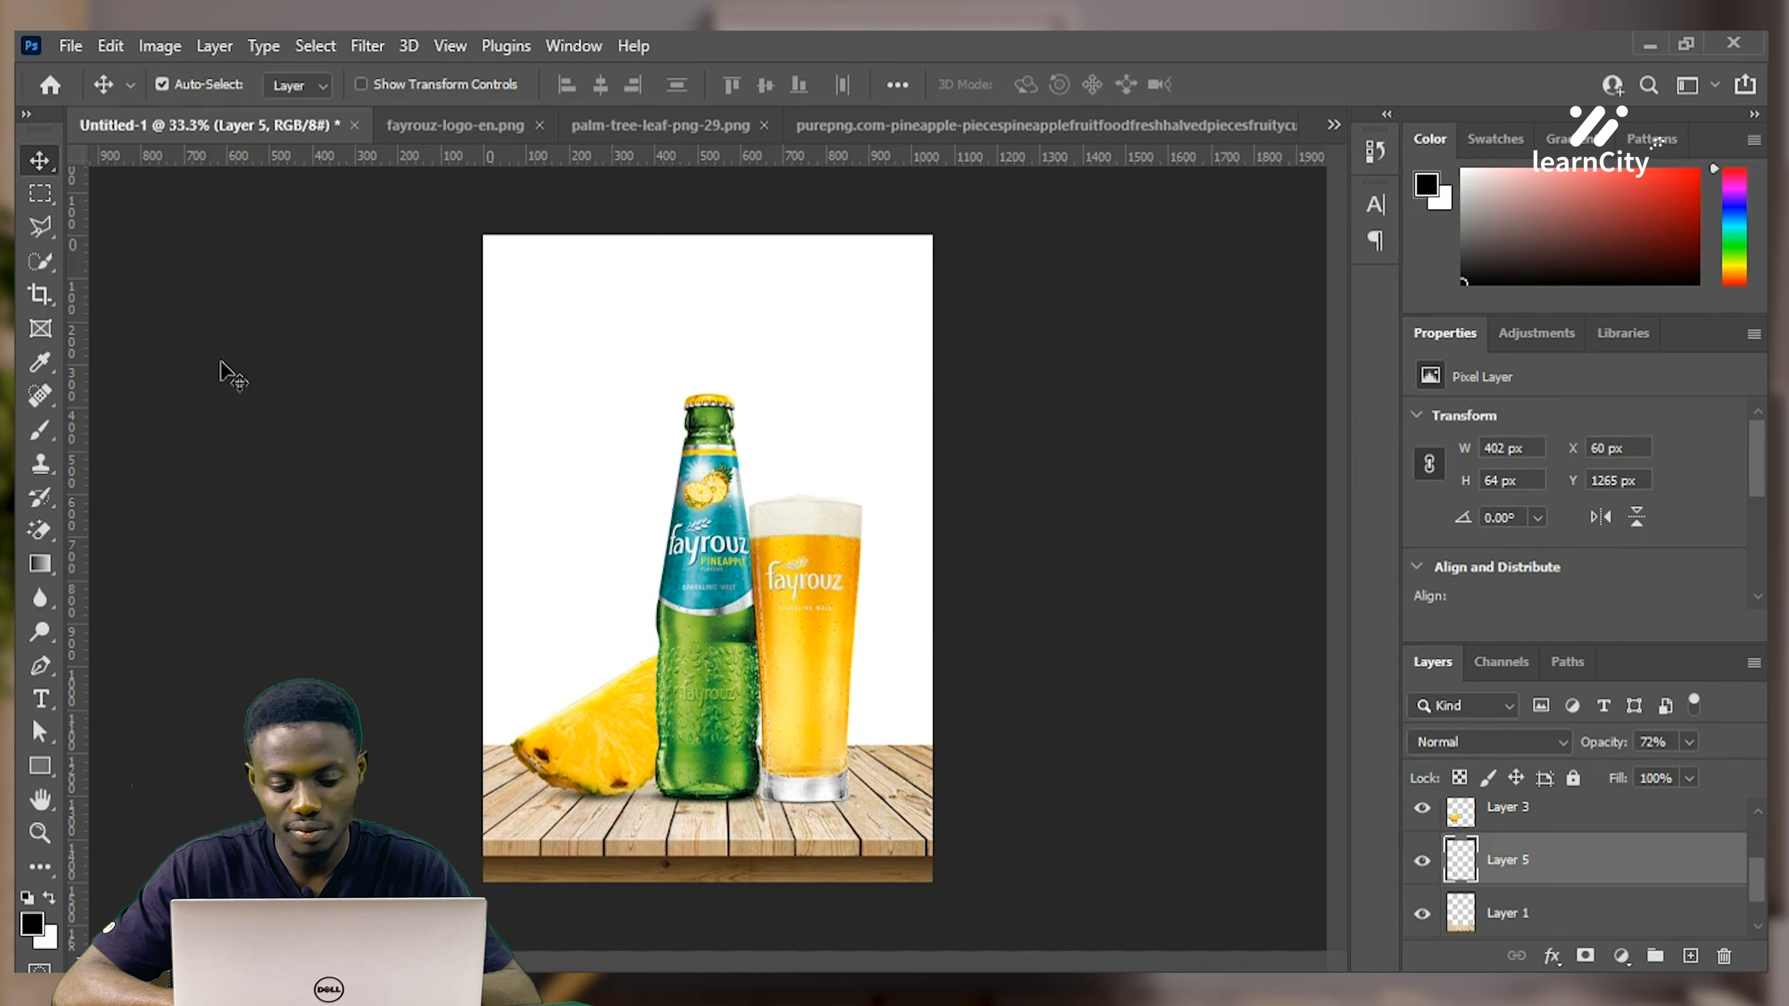
Select both the shadow layer and the pineapple slice layer
click(595, 756)
click(578, 806)
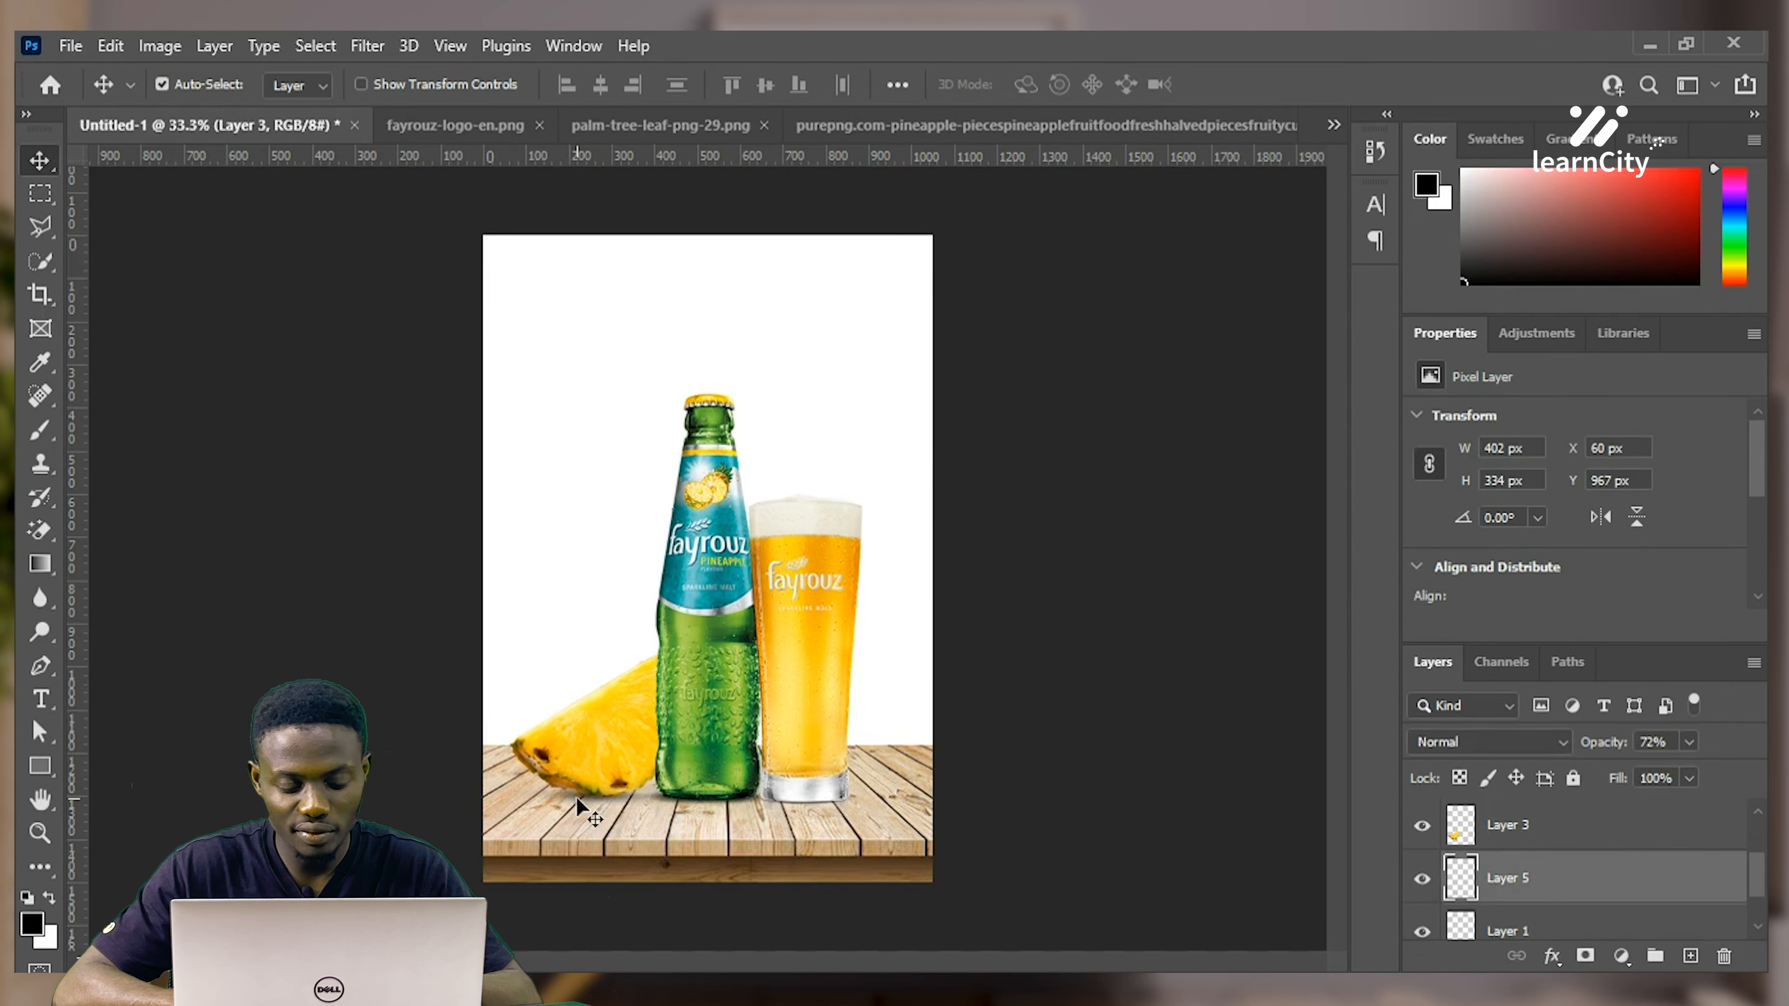
shift+click(605, 782)
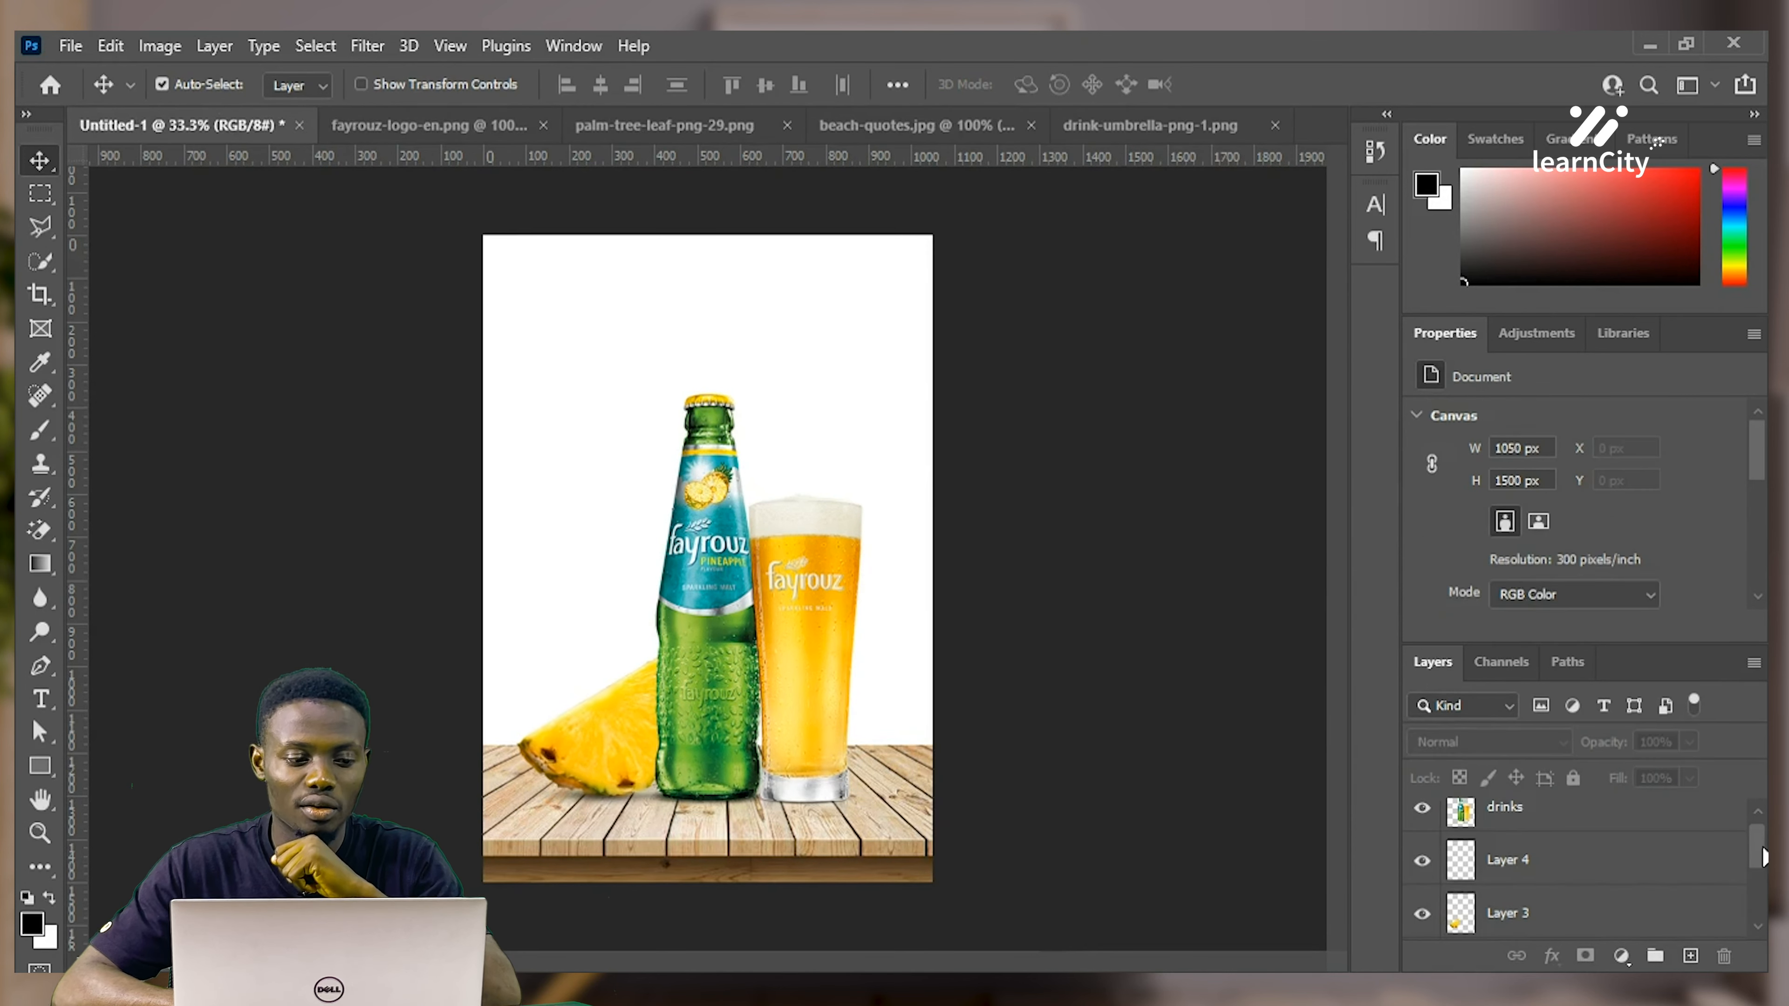
Select the drinks layer and switch to the beach-quotes.jpg document
drag(1763, 847, 1761, 824)
click(1612, 821)
click(1192, 584)
click(1666, 840)
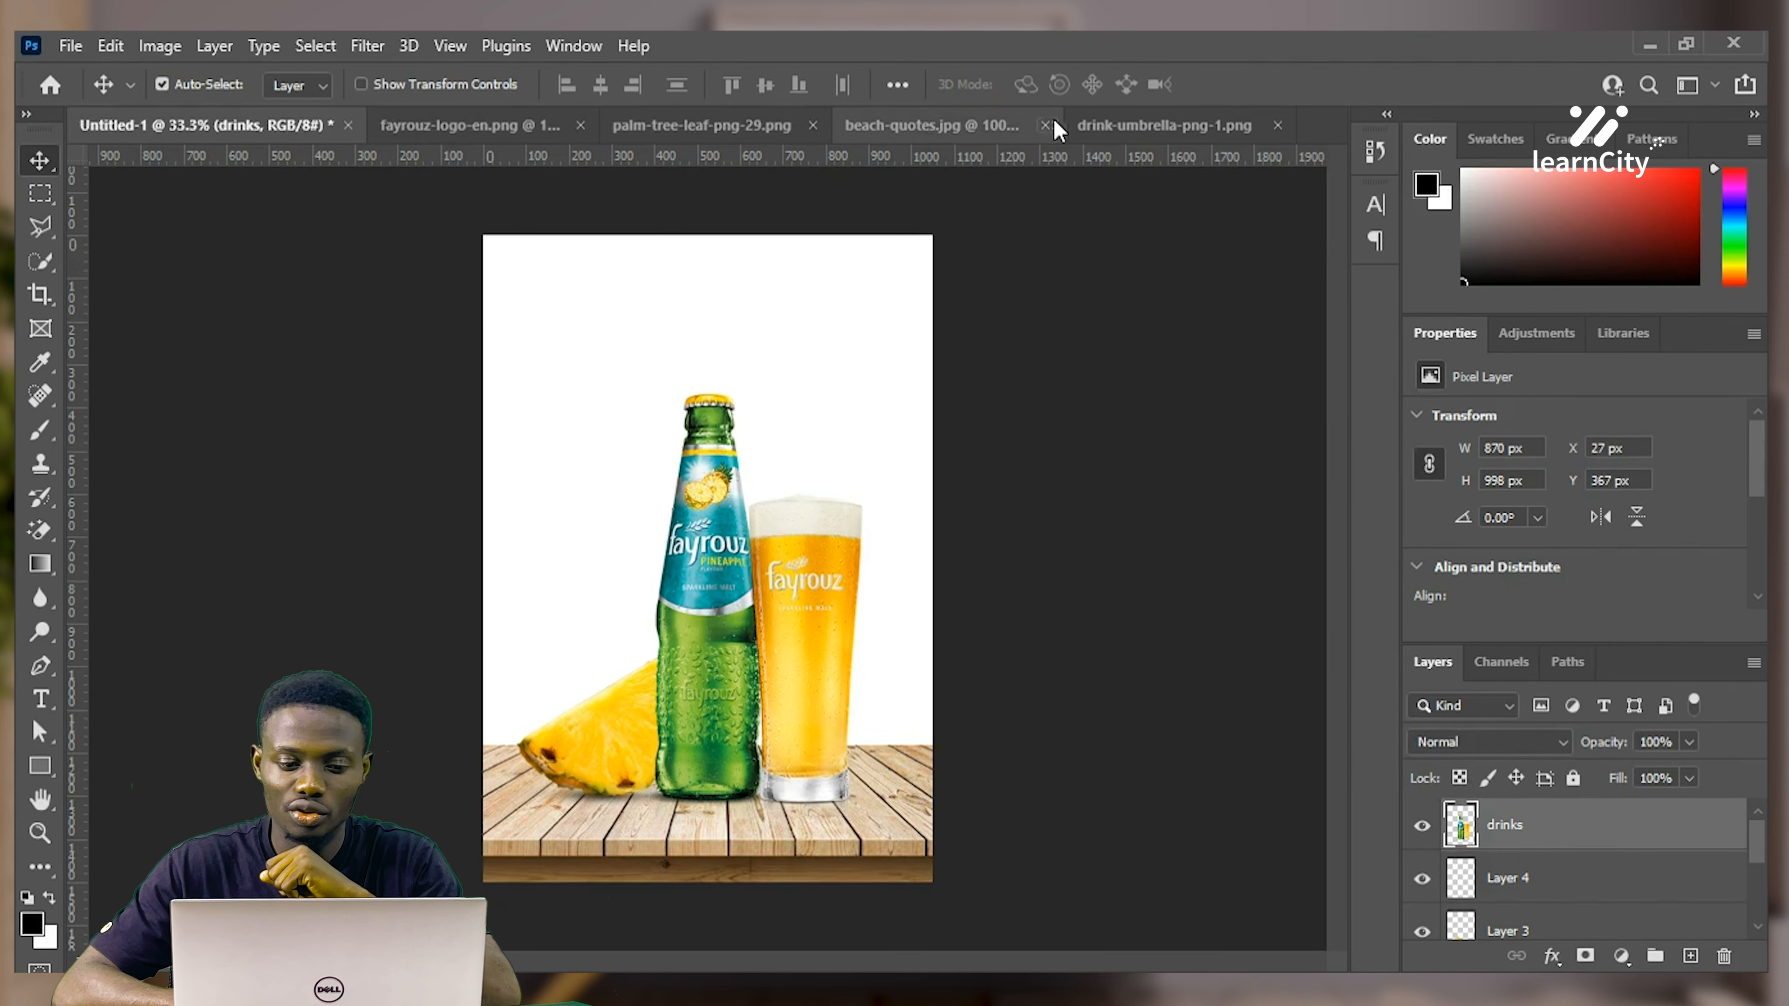
click(895, 123)
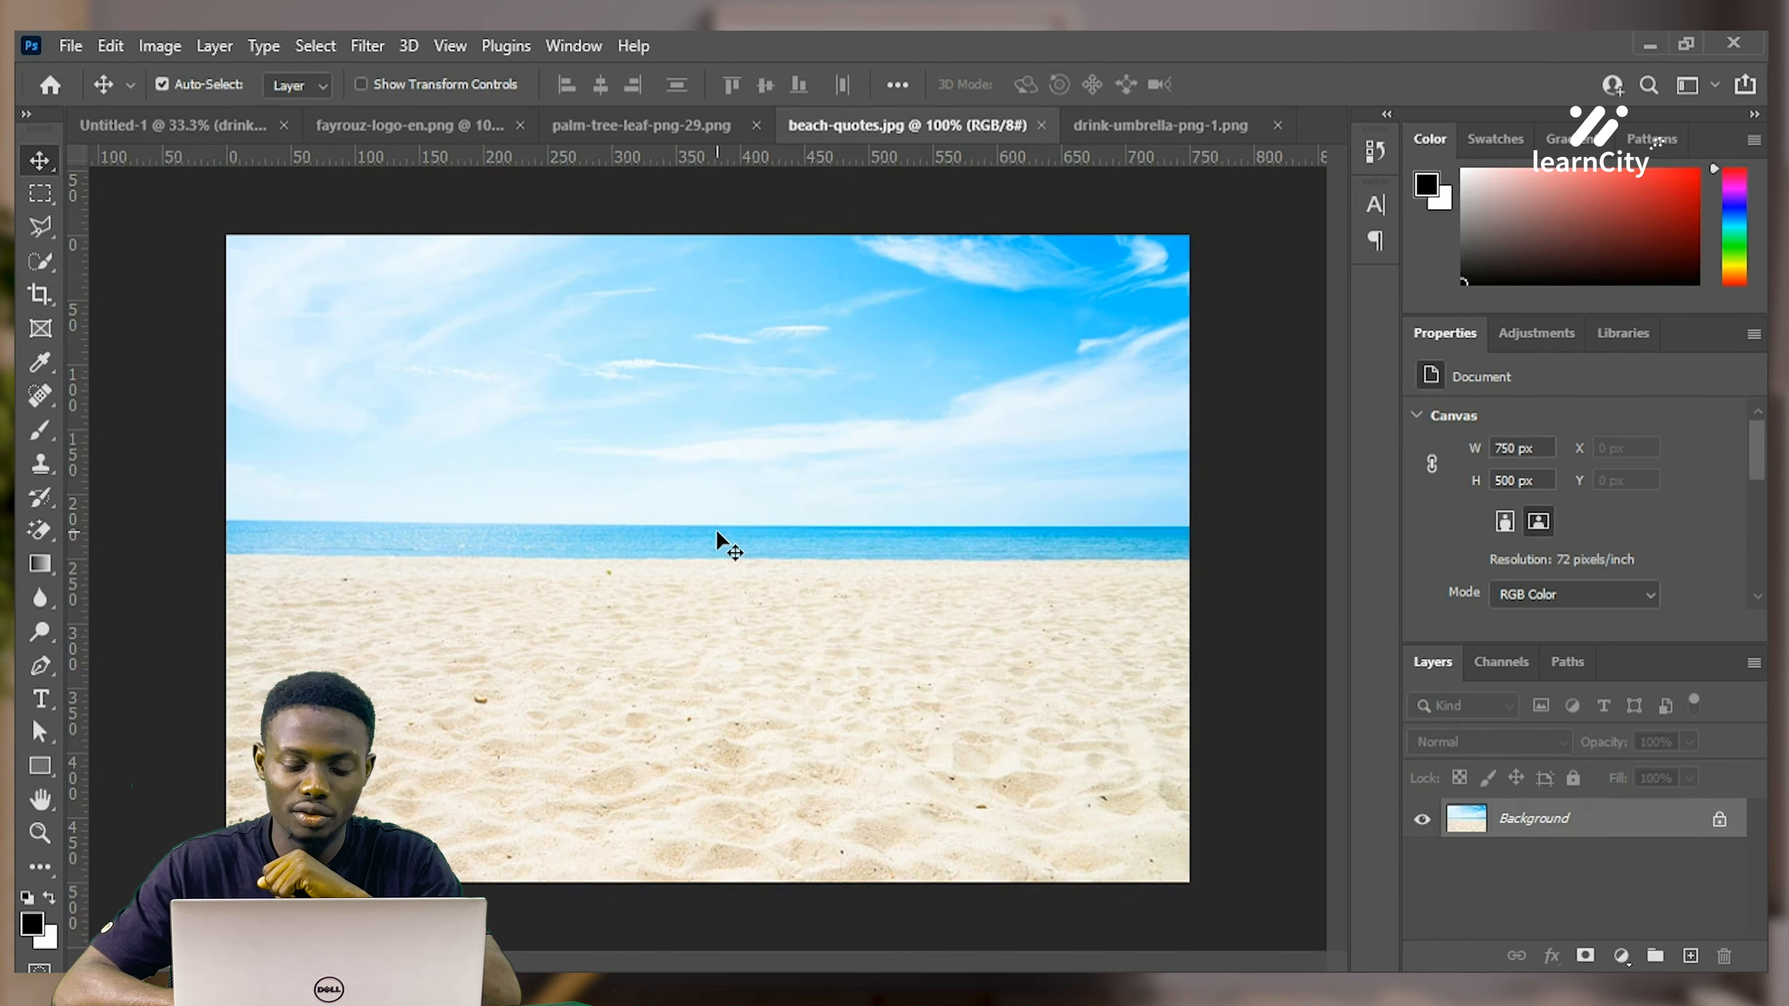
Copy the beach photo into Untitled-1 as Layer 6 and place it beneath the drinks layer
drag(186, 133, 660, 351)
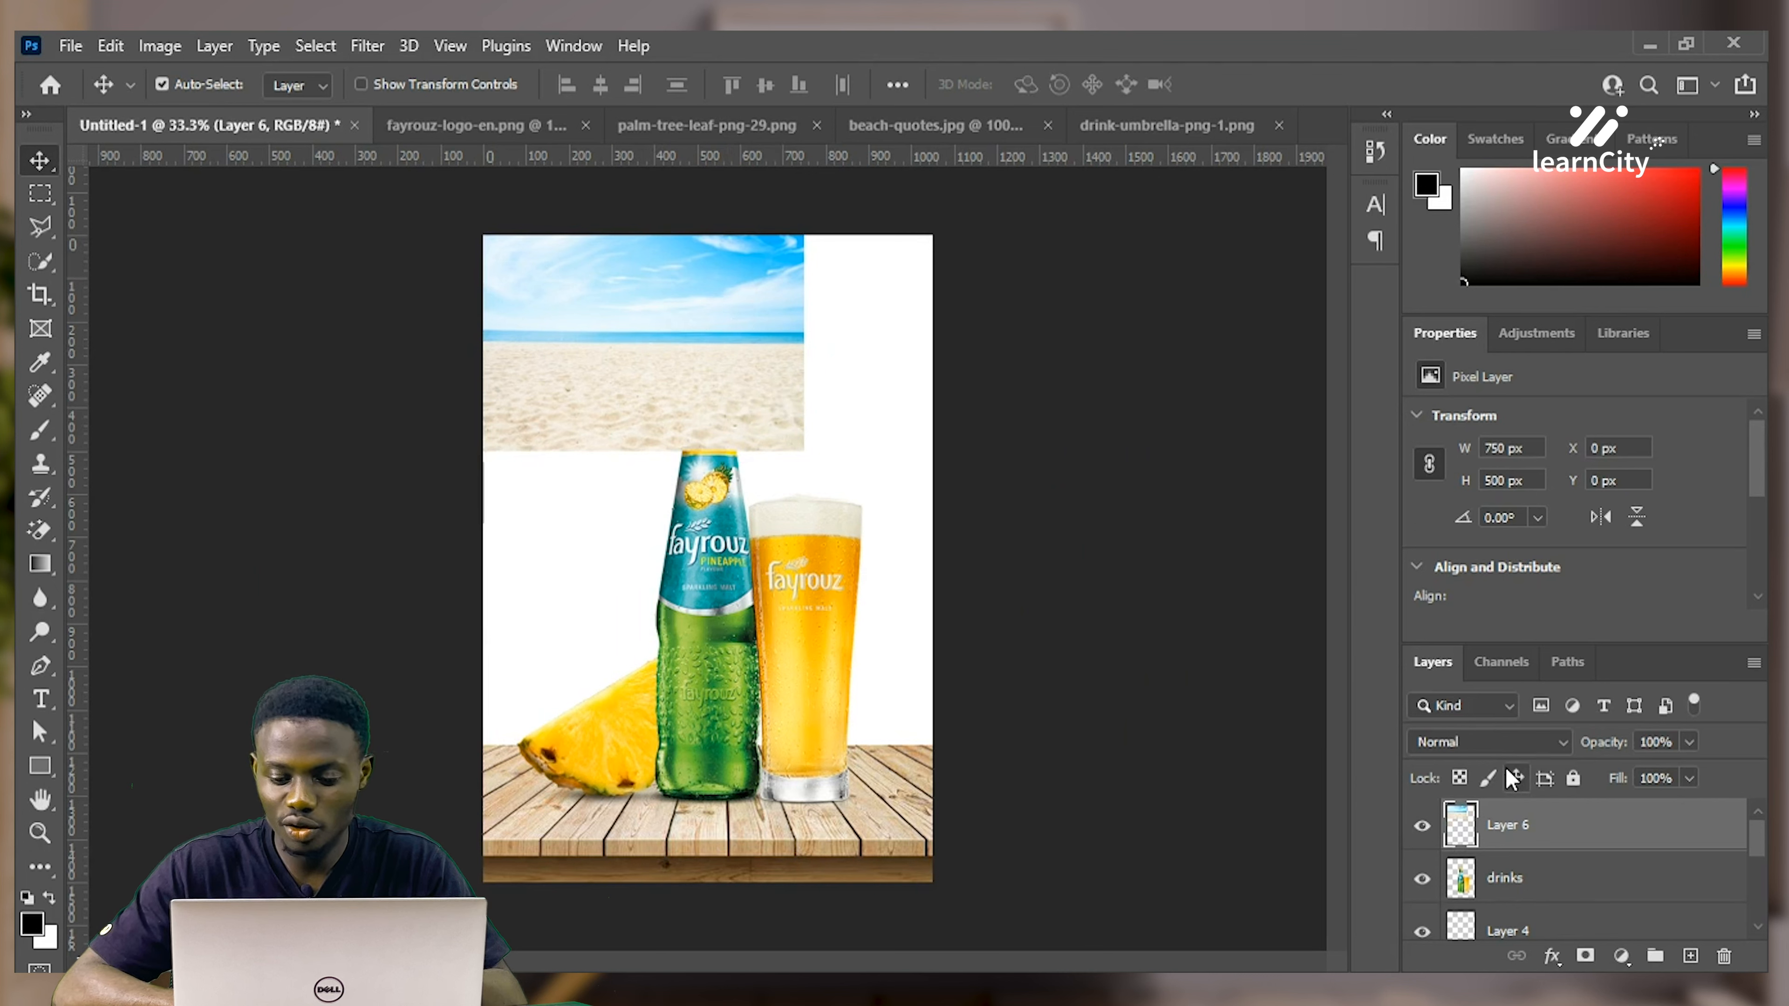
drag(657, 334, 714, 351)
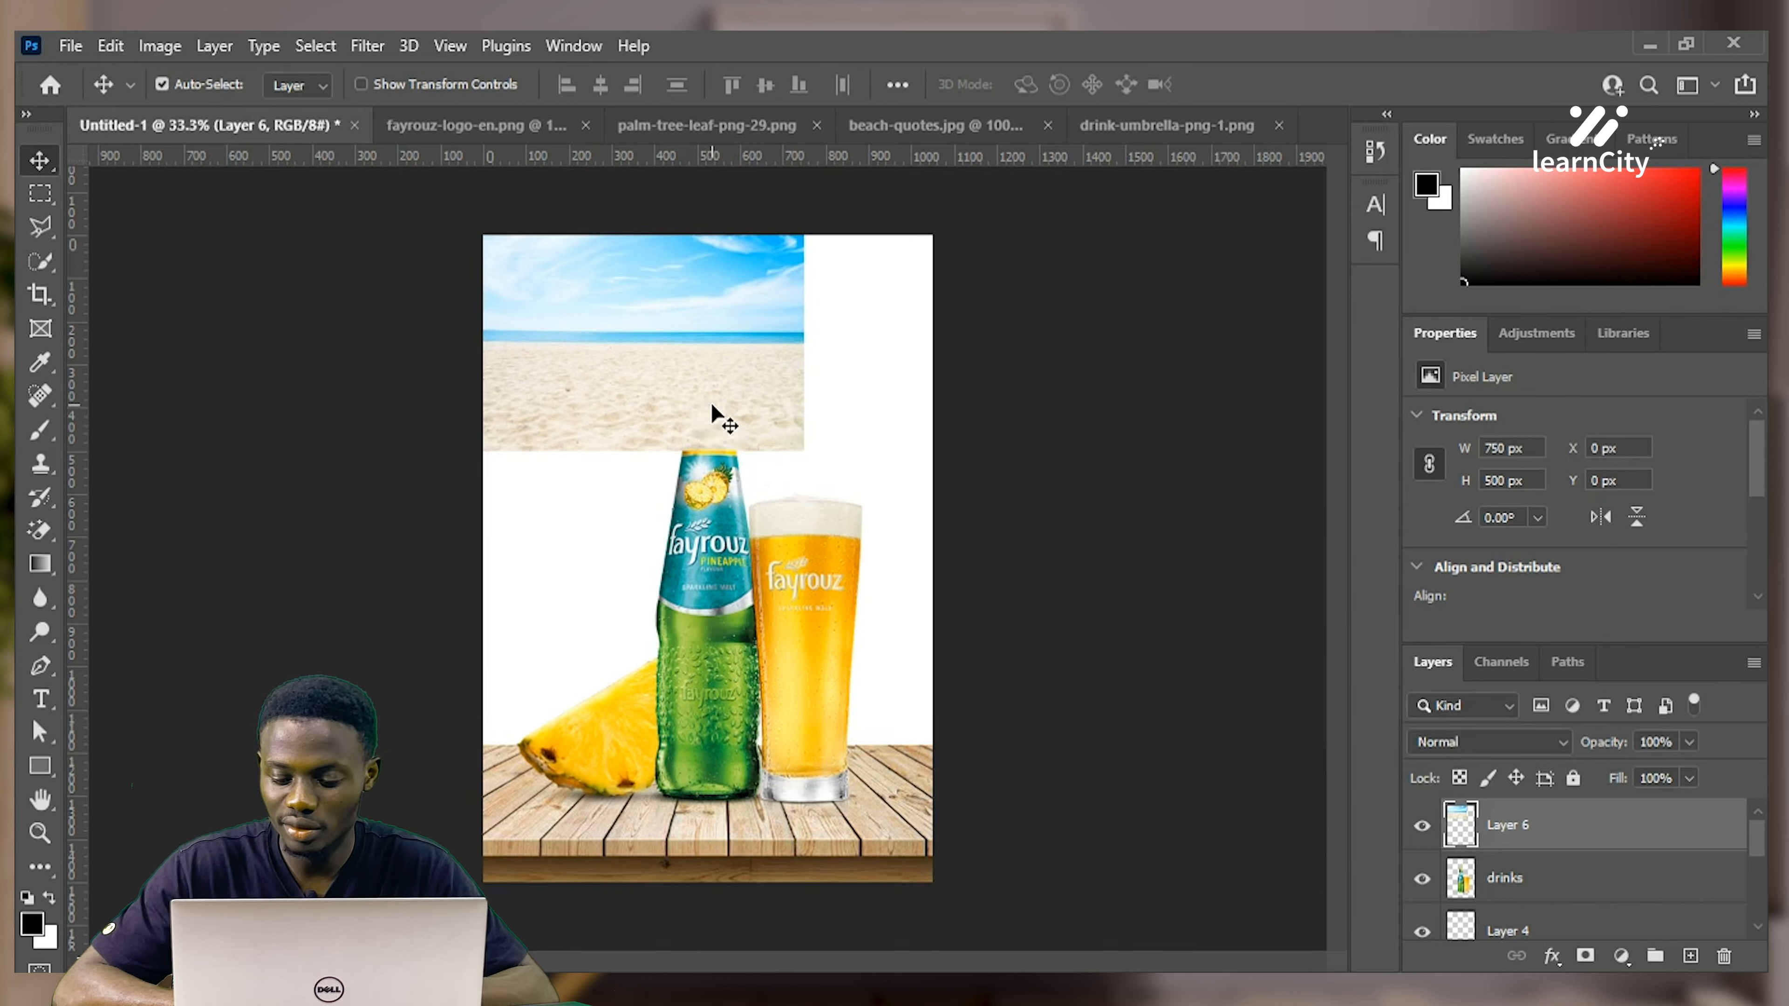
scroll(1577, 866, down, 3)
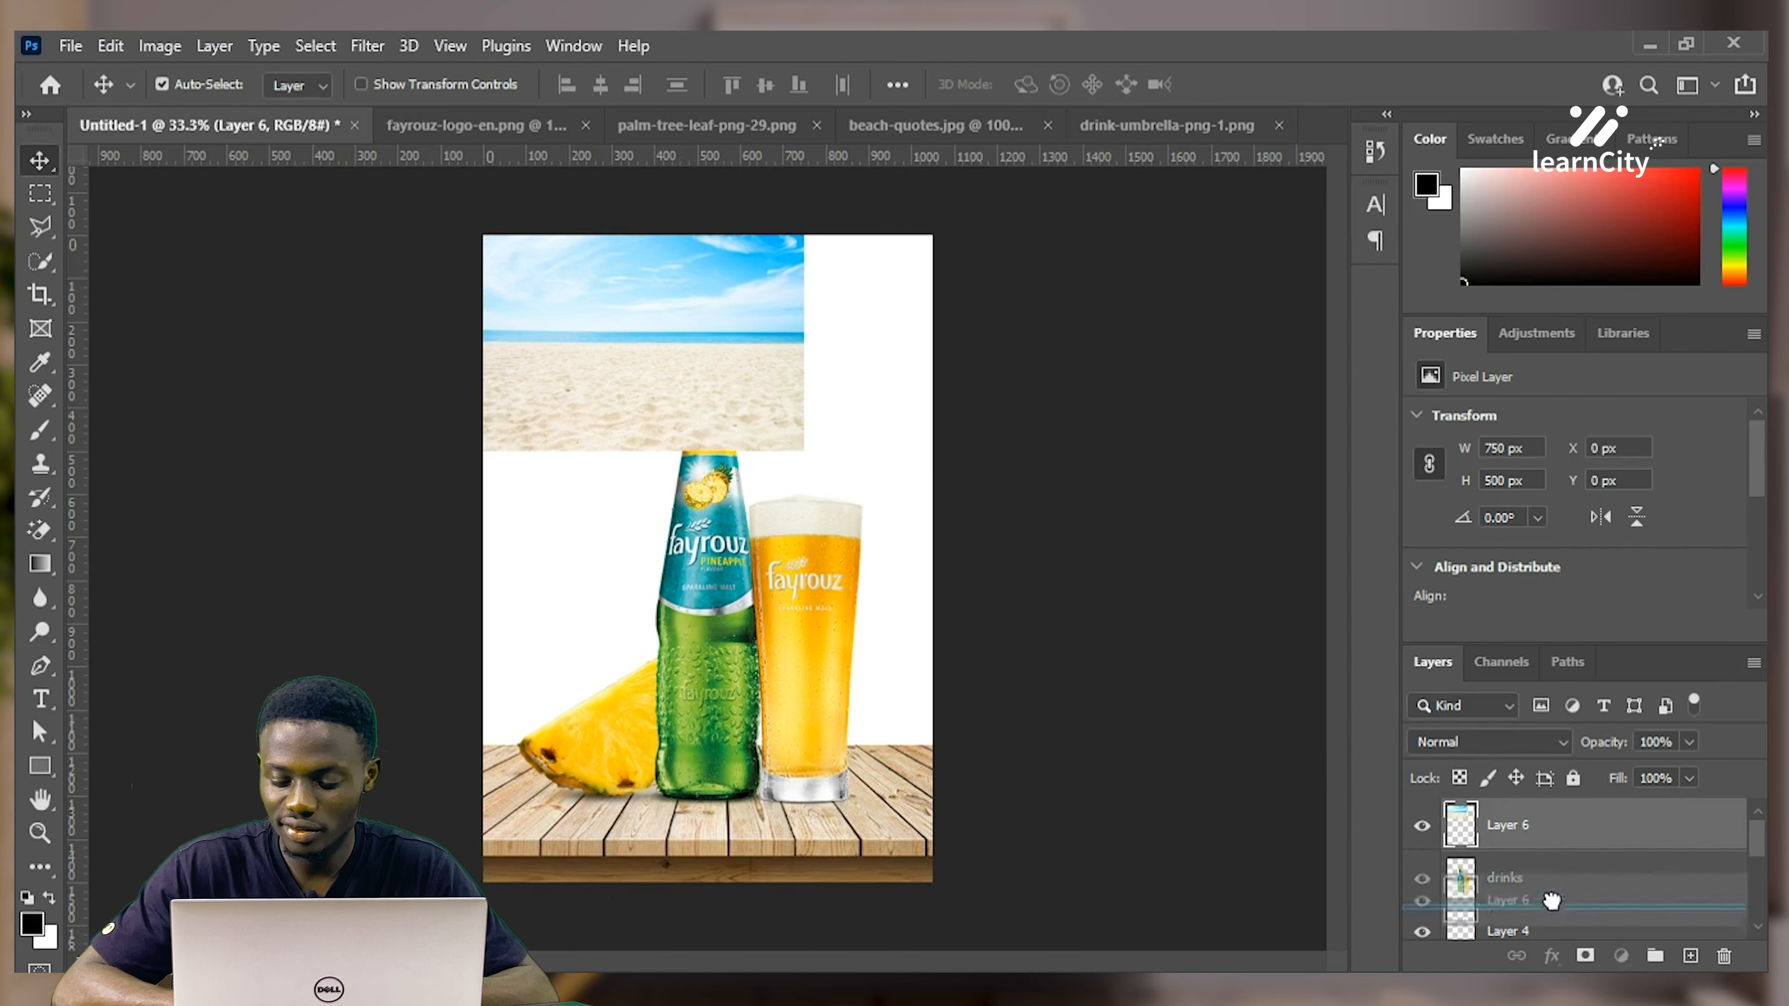
drag(1549, 986, 1544, 878)
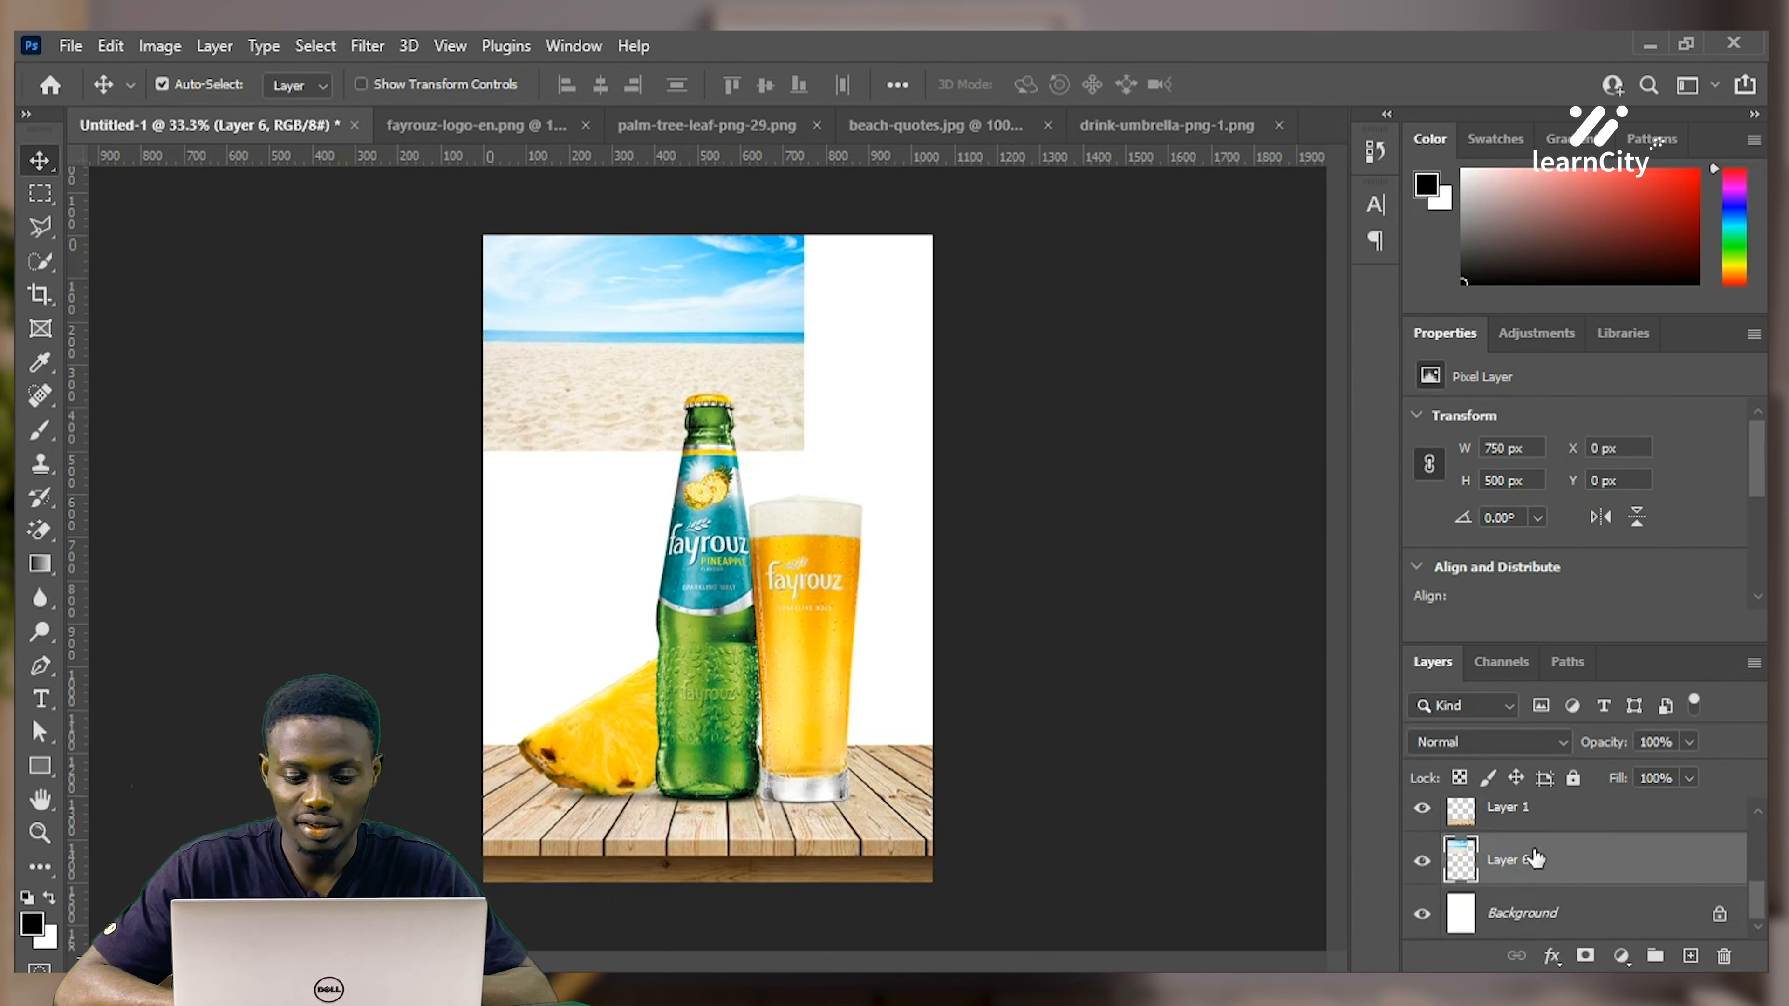
Scale the beach image to about 1772 by 1181 px to fill the canvas, then shift it slightly left
key(ctrl)
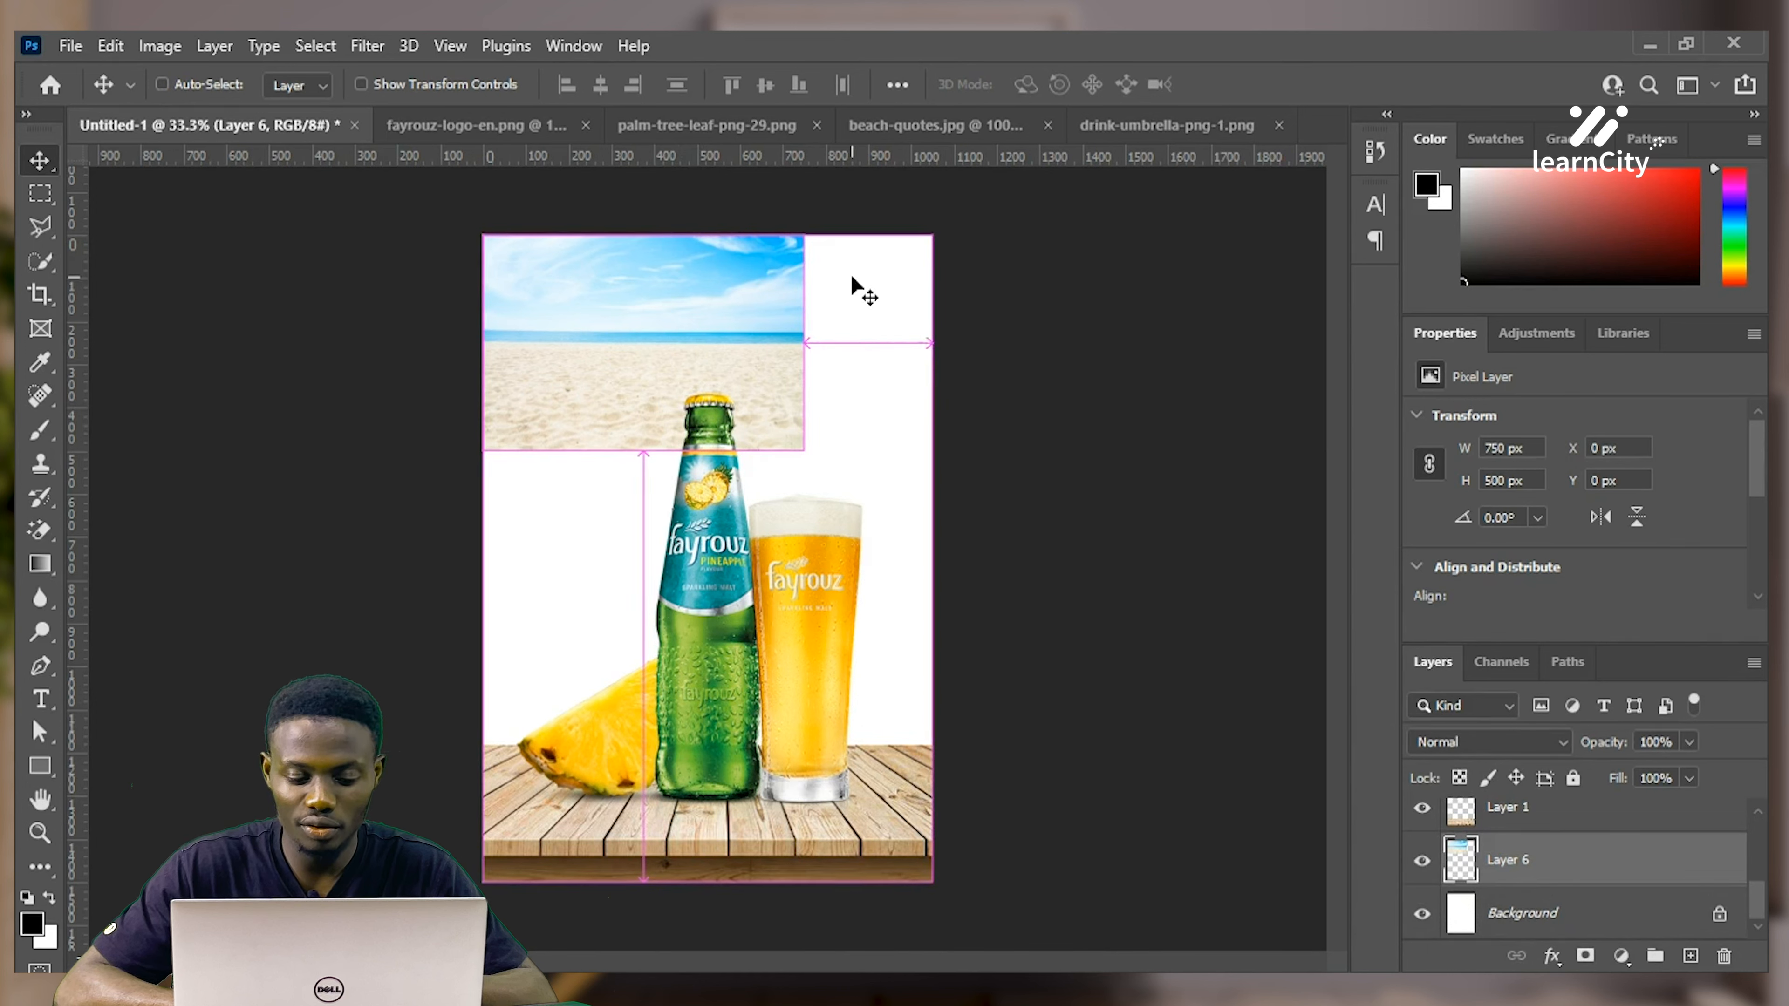
key(ctrl+t)
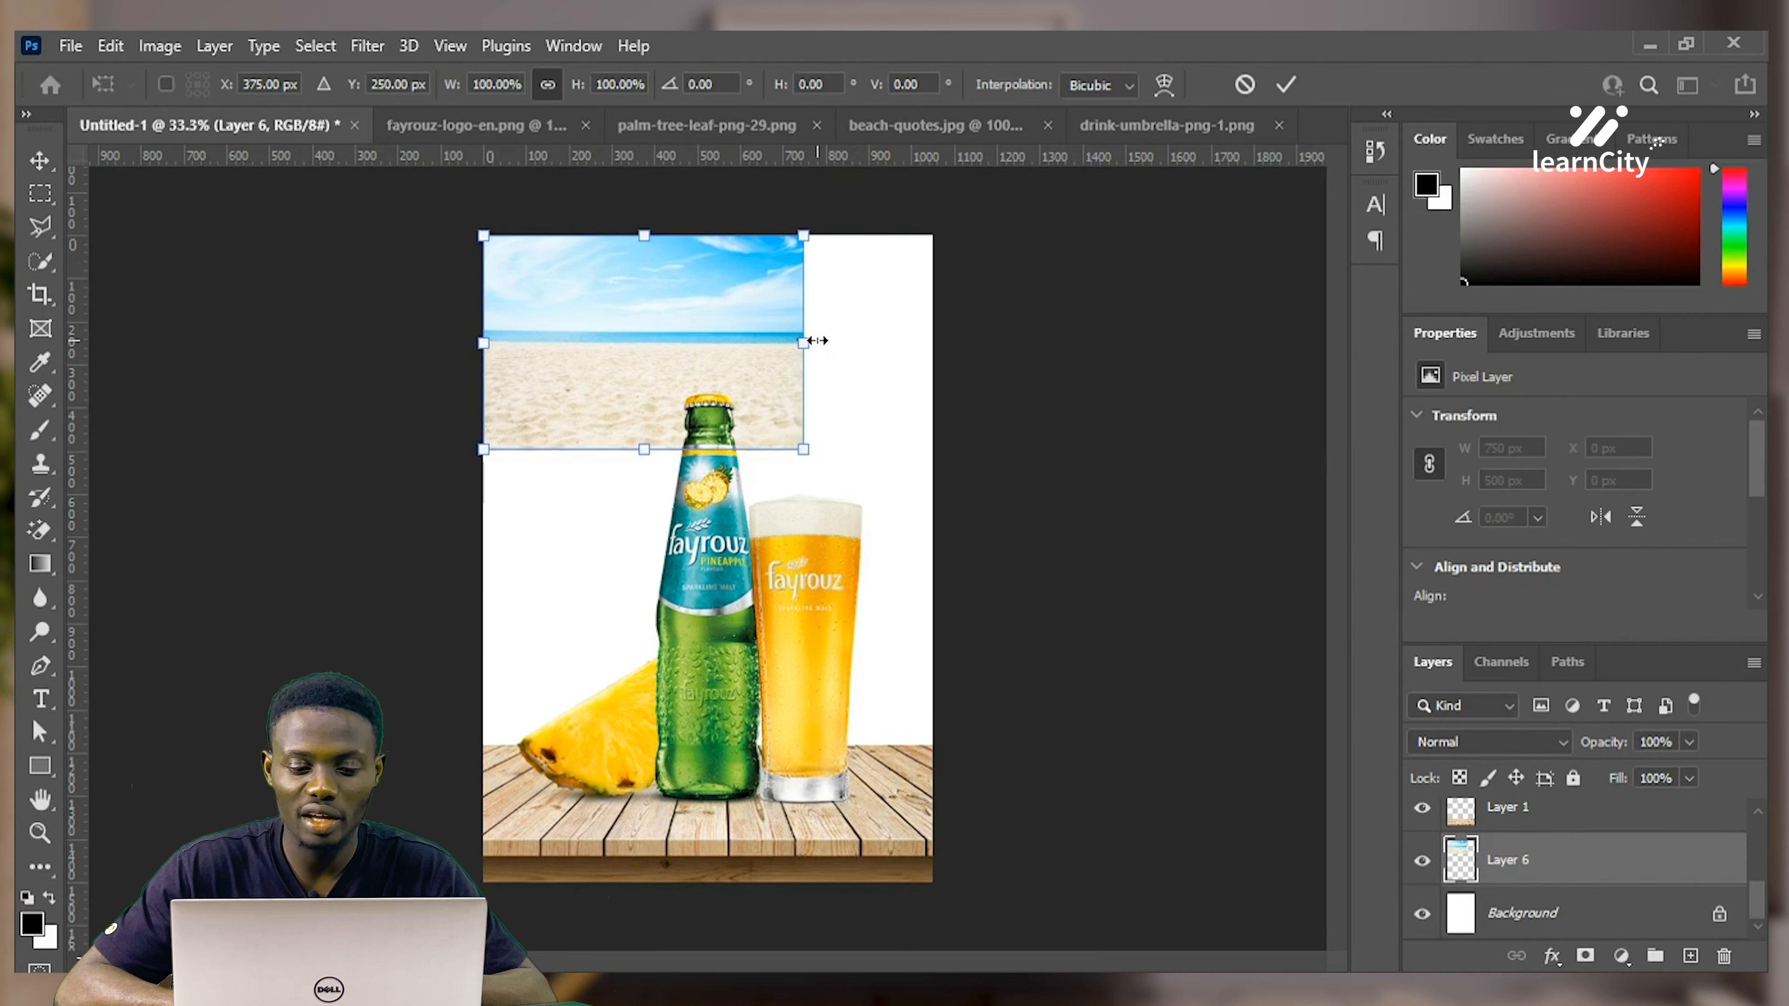
drag(803, 449, 1219, 730)
drag(948, 564, 883, 577)
drag(784, 238, 780, 223)
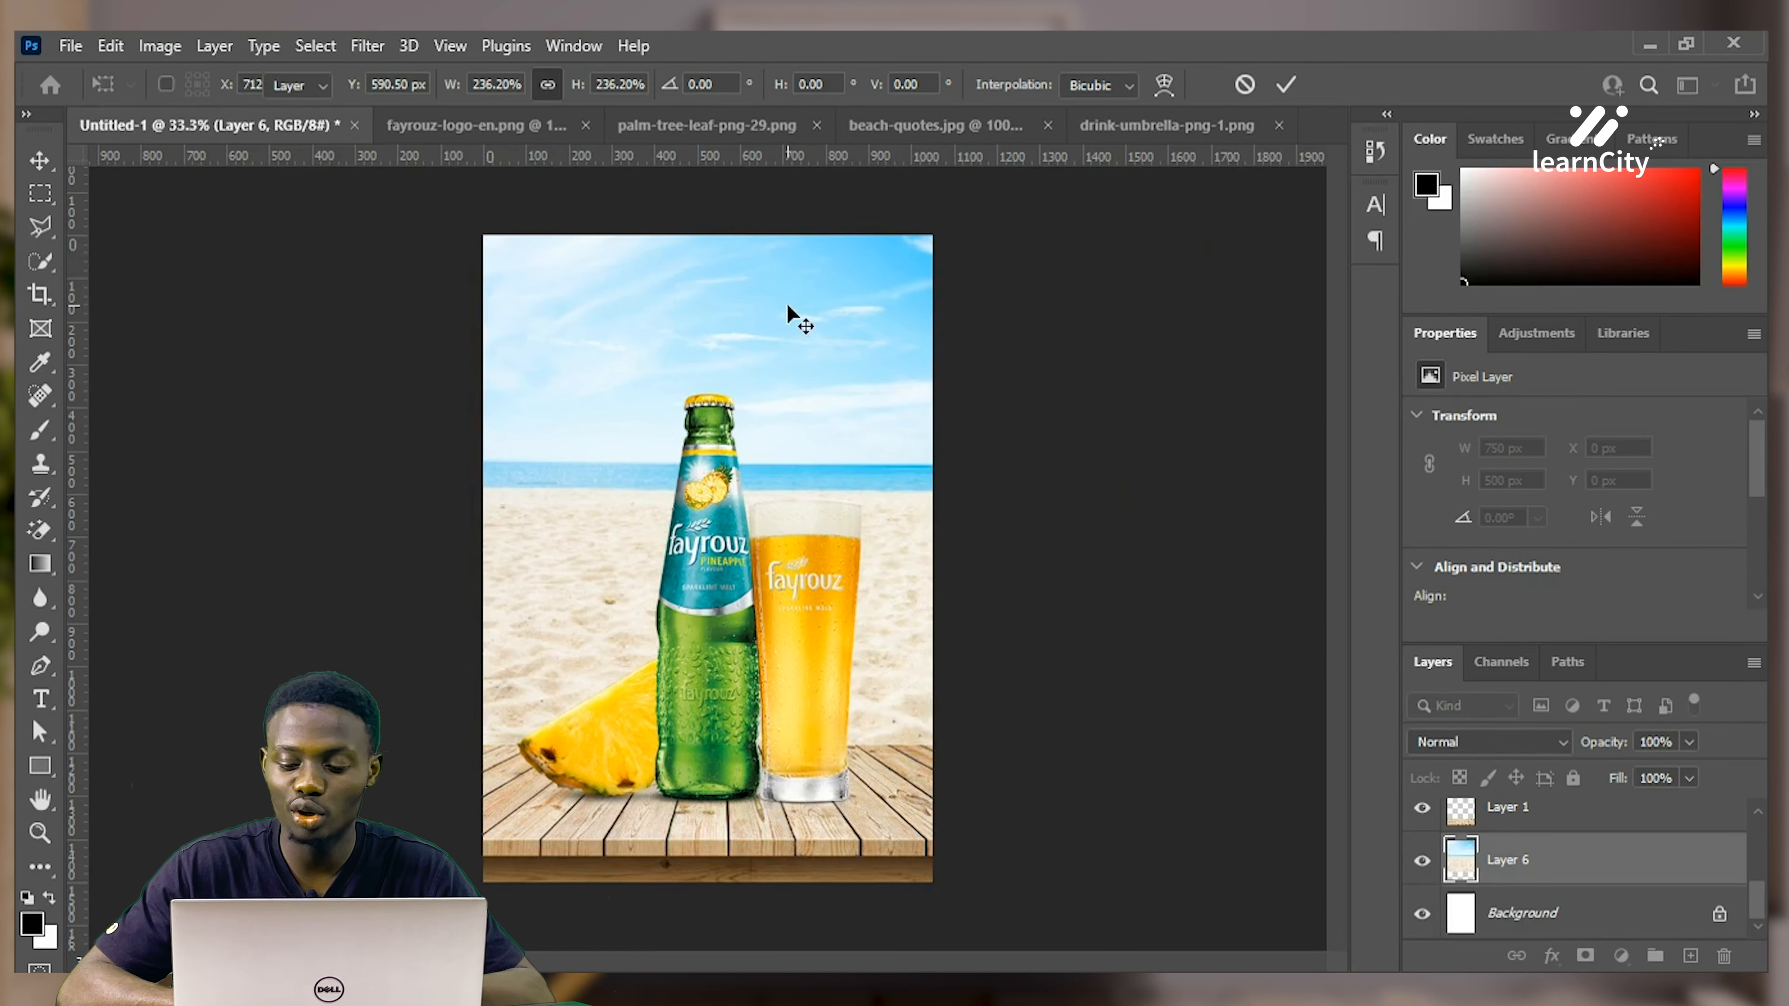
key(Return)
drag(805, 314, 779, 328)
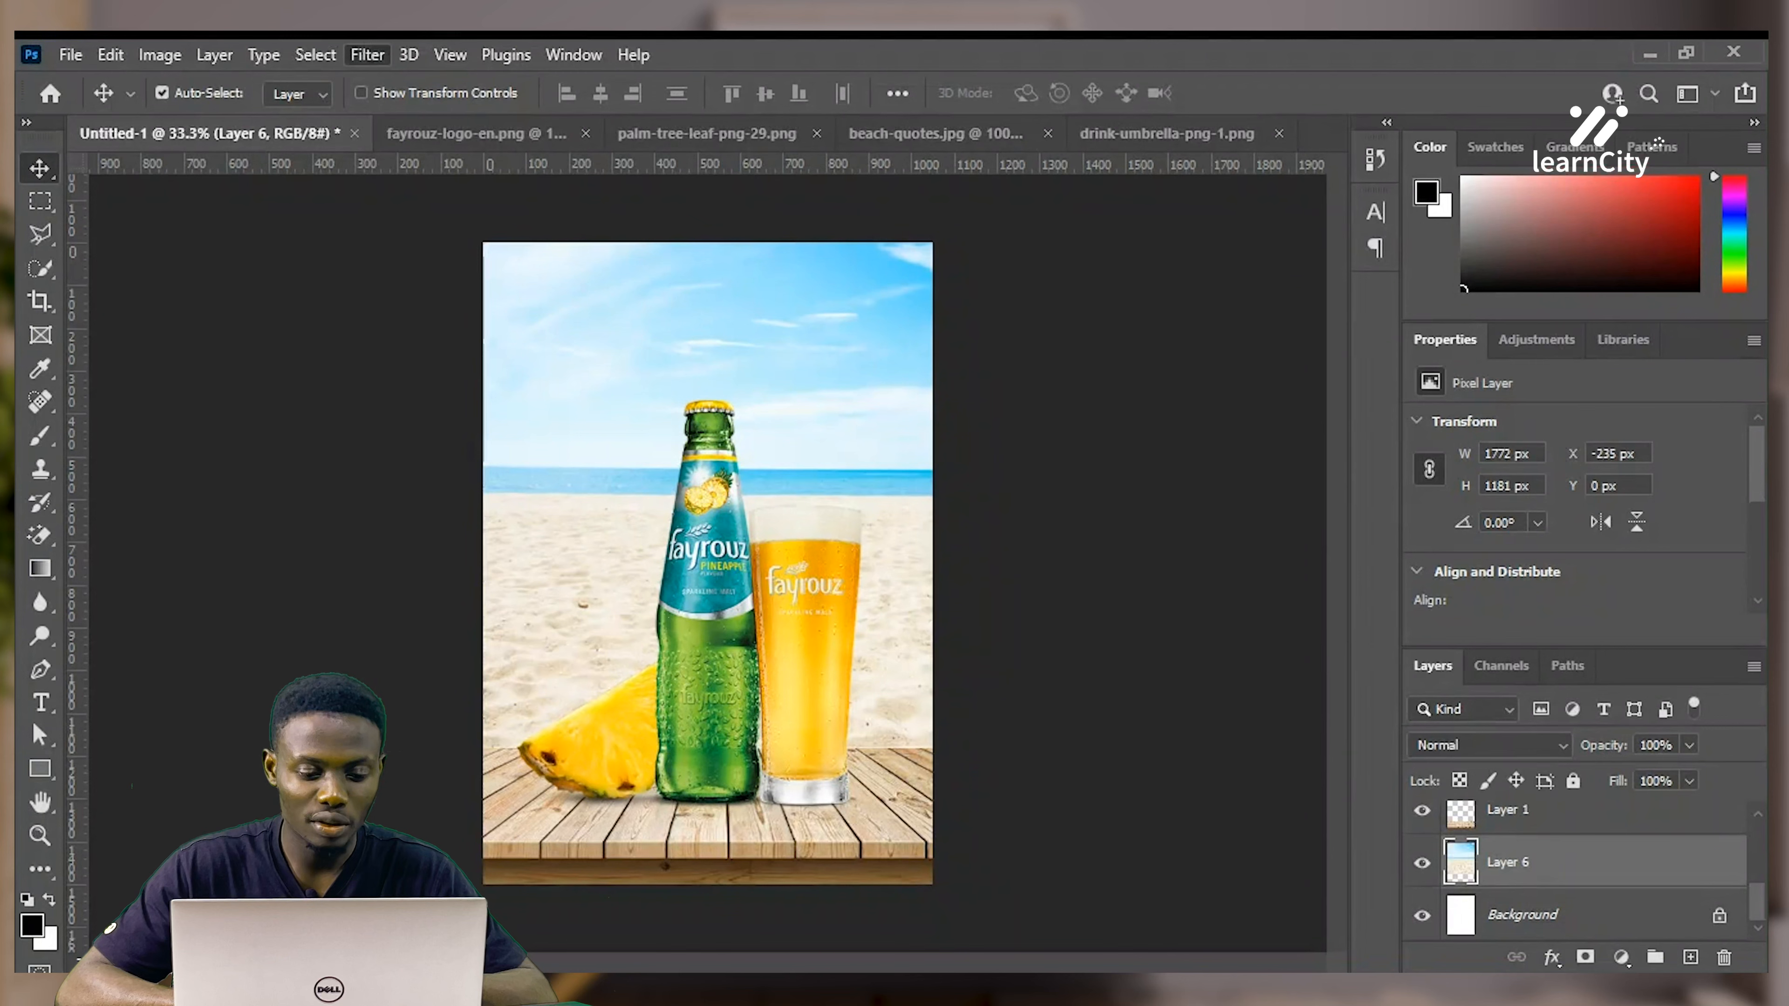
Blur the beach background on Layer 6 with a 7.0-pixel Gaussian Blur
mouse_move(451, 382)
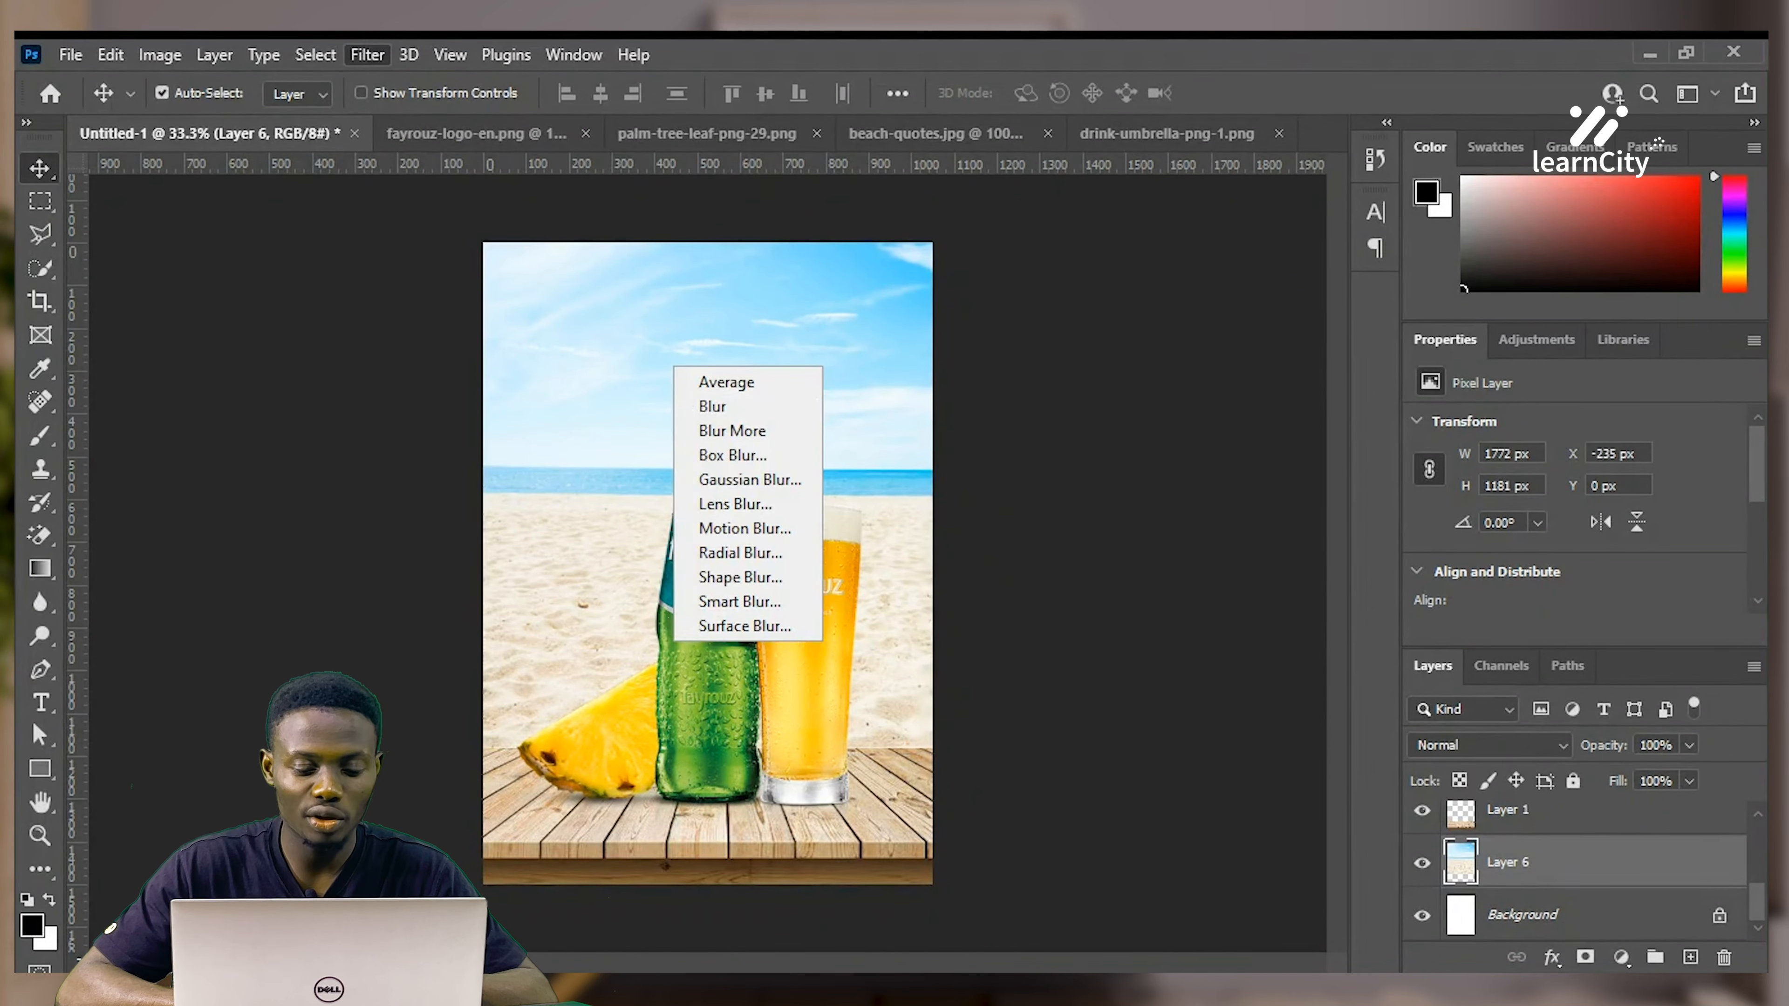
click(750, 480)
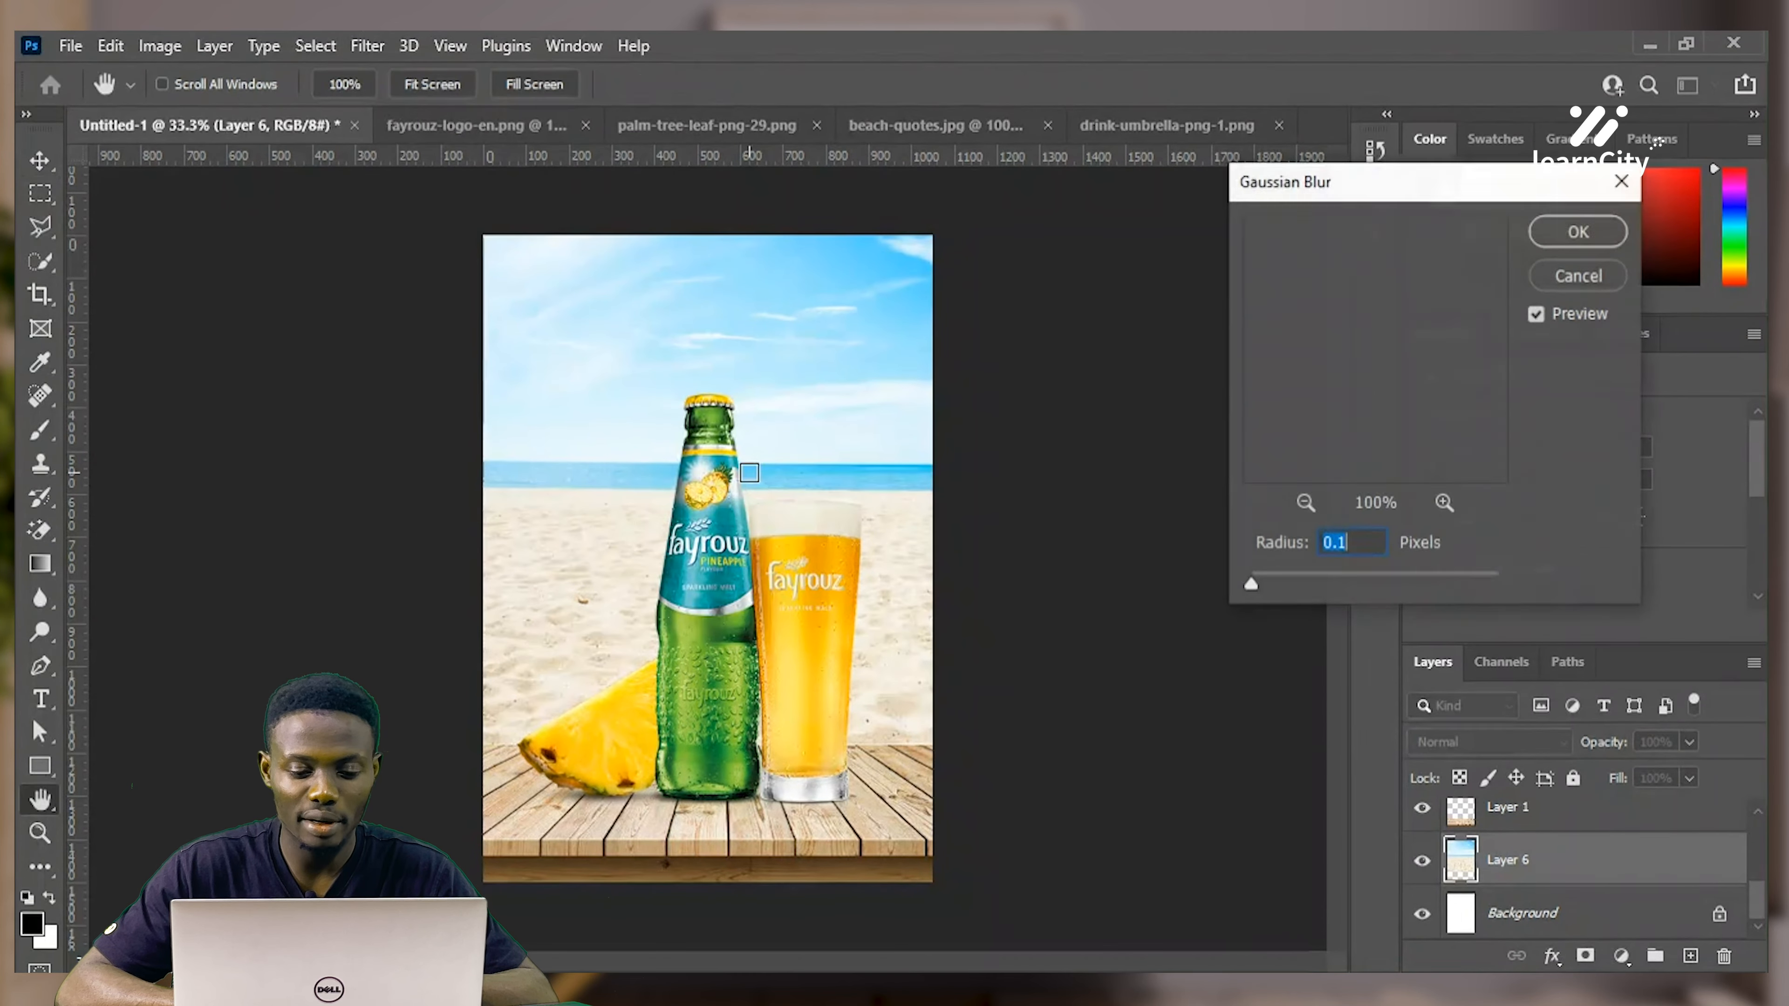
drag(1250, 584, 1351, 584)
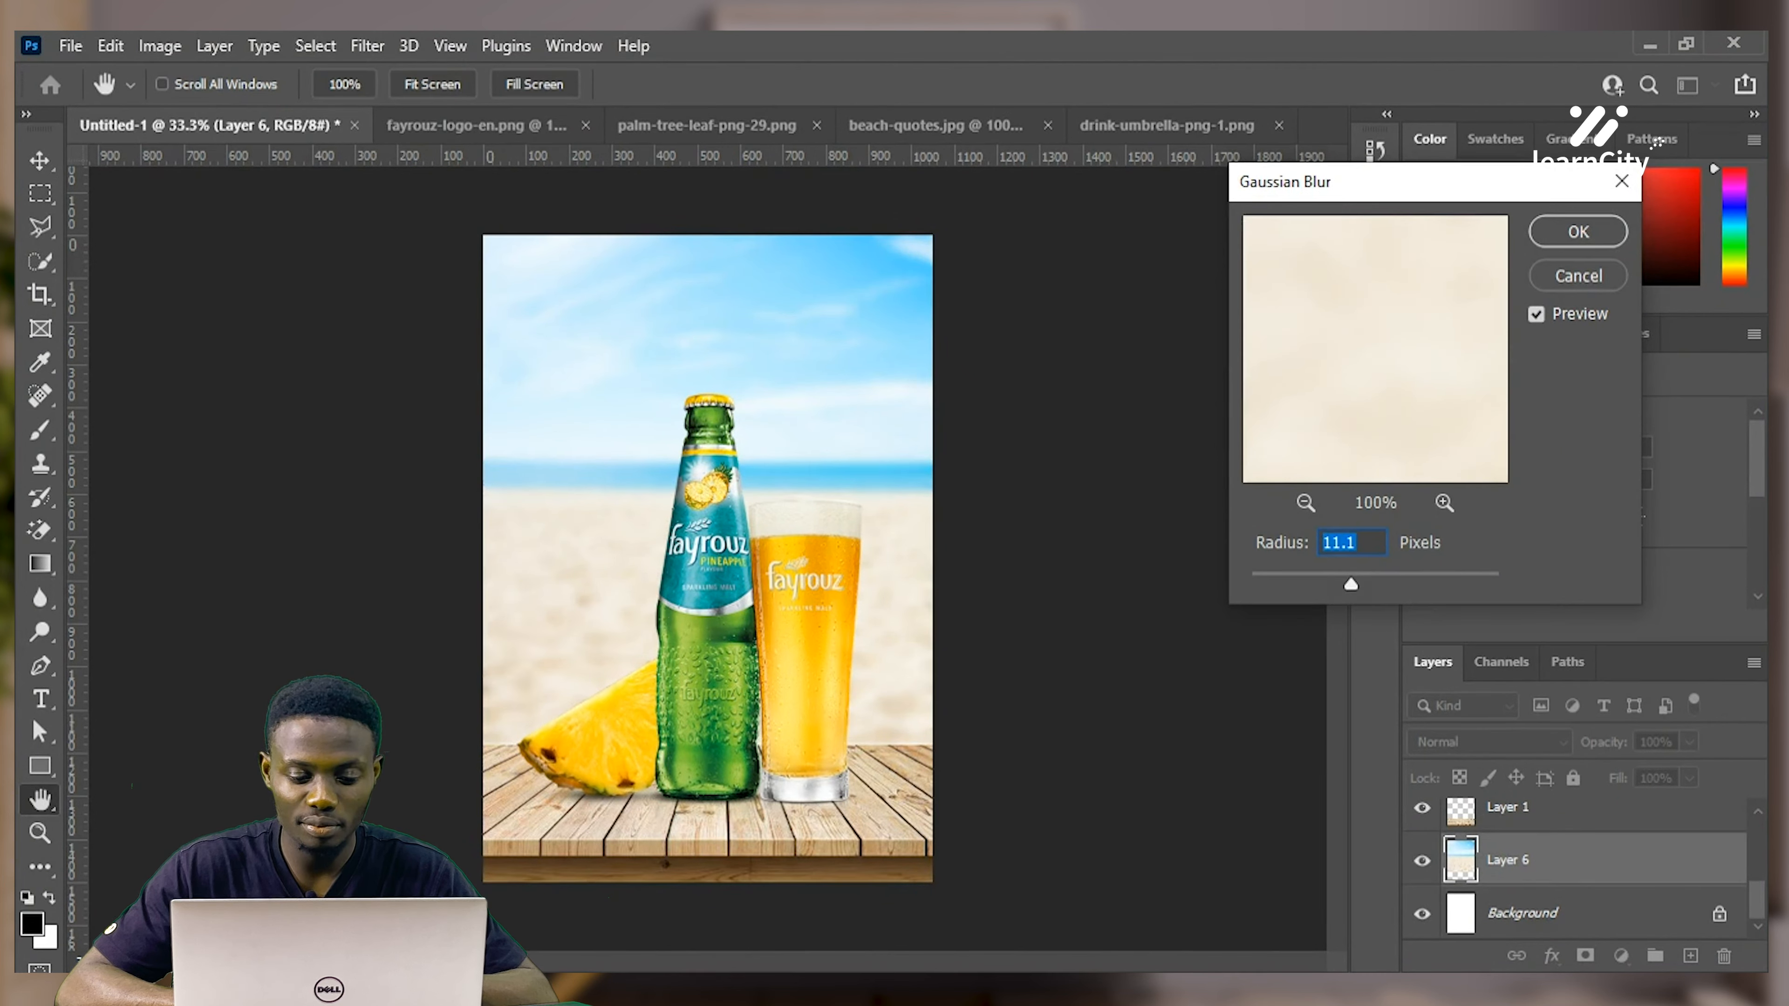
text(18)
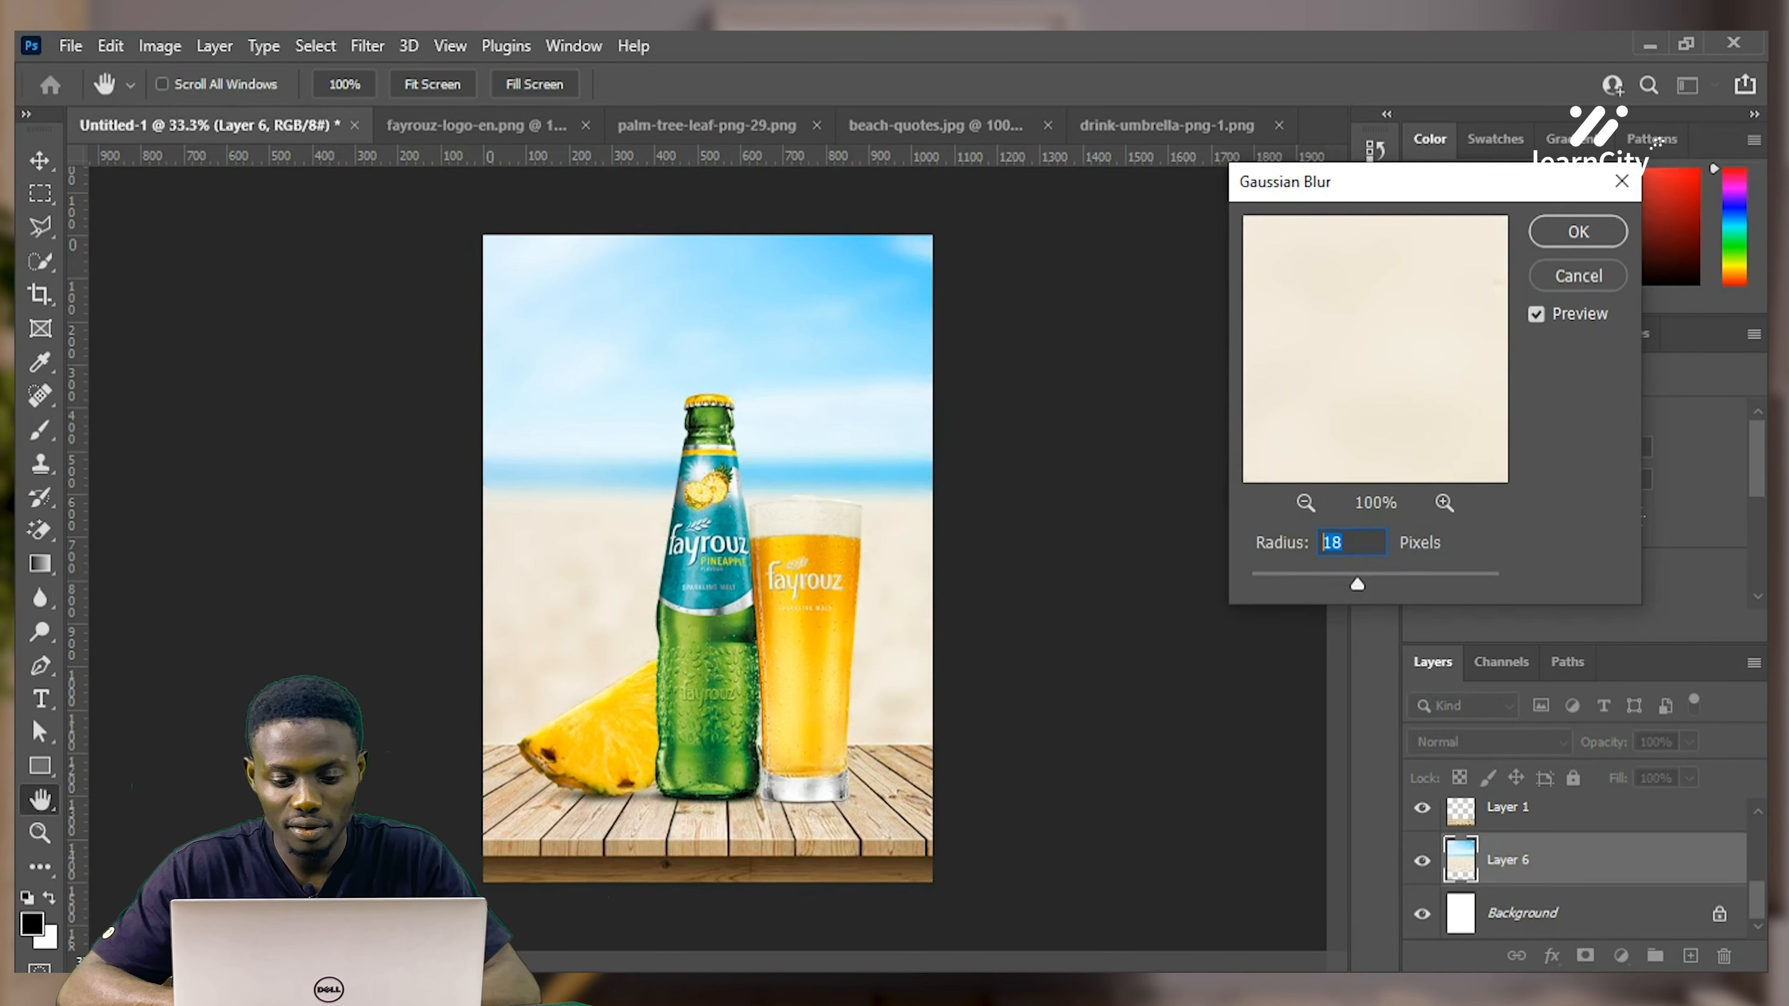
text(5)
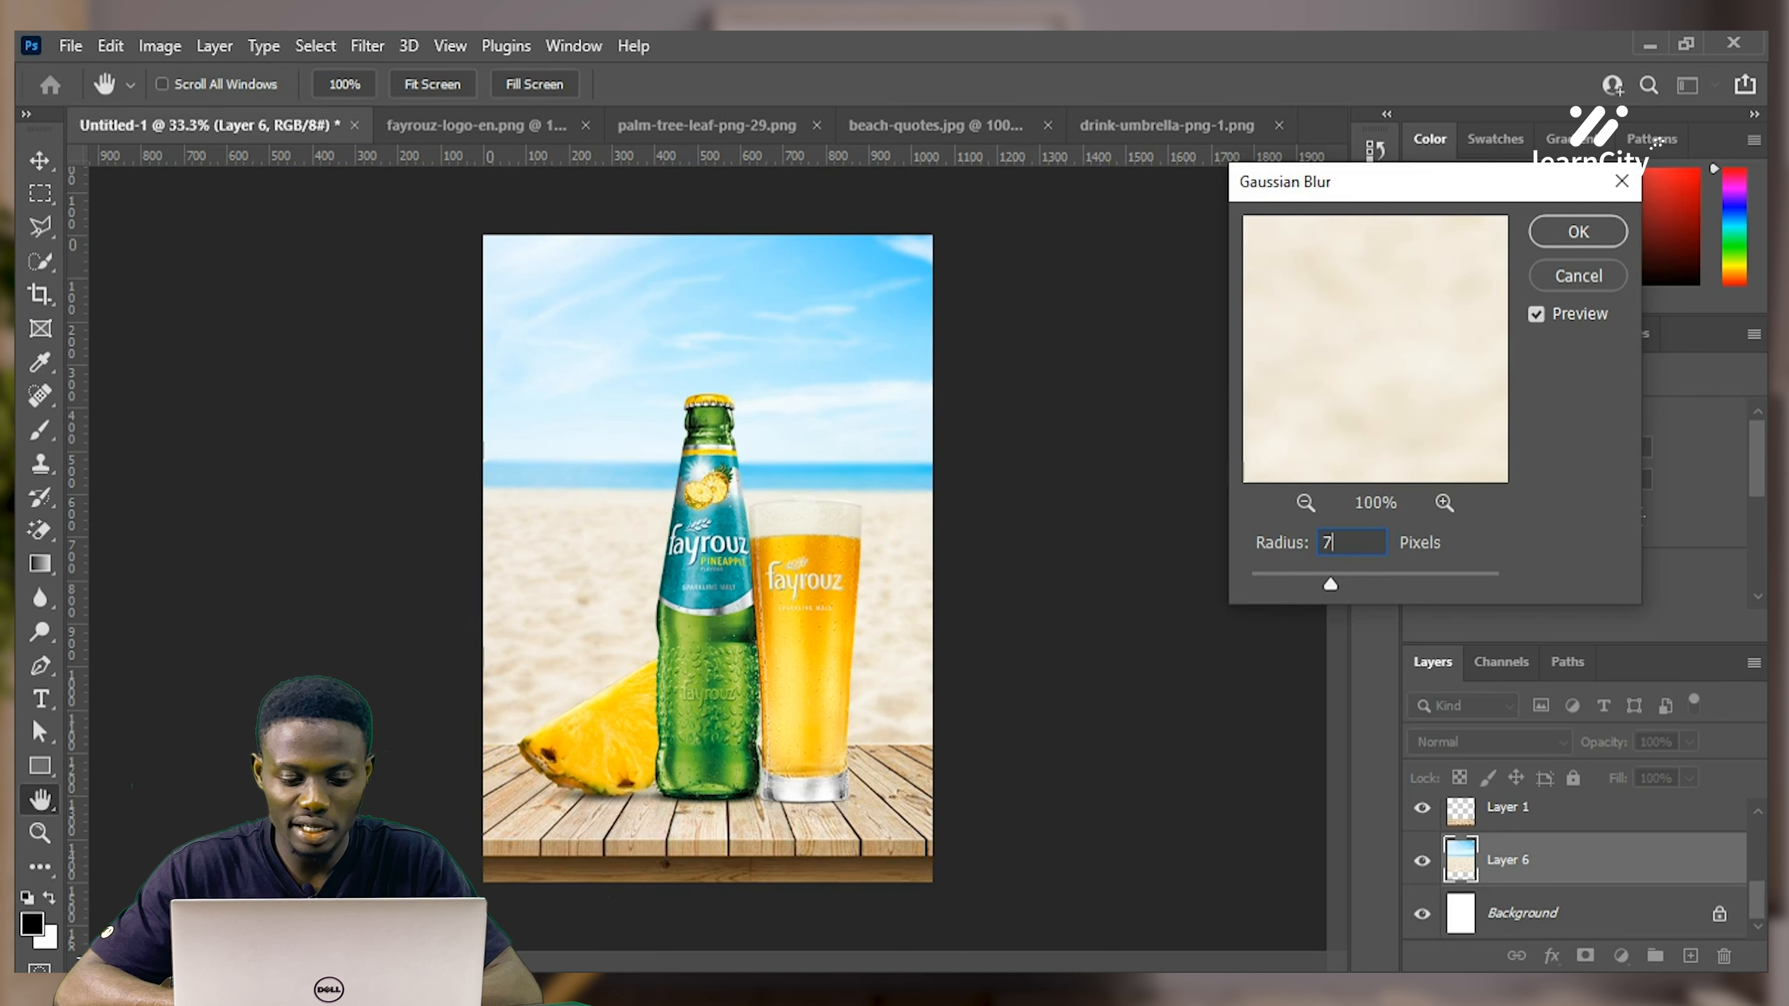
key(Tab)
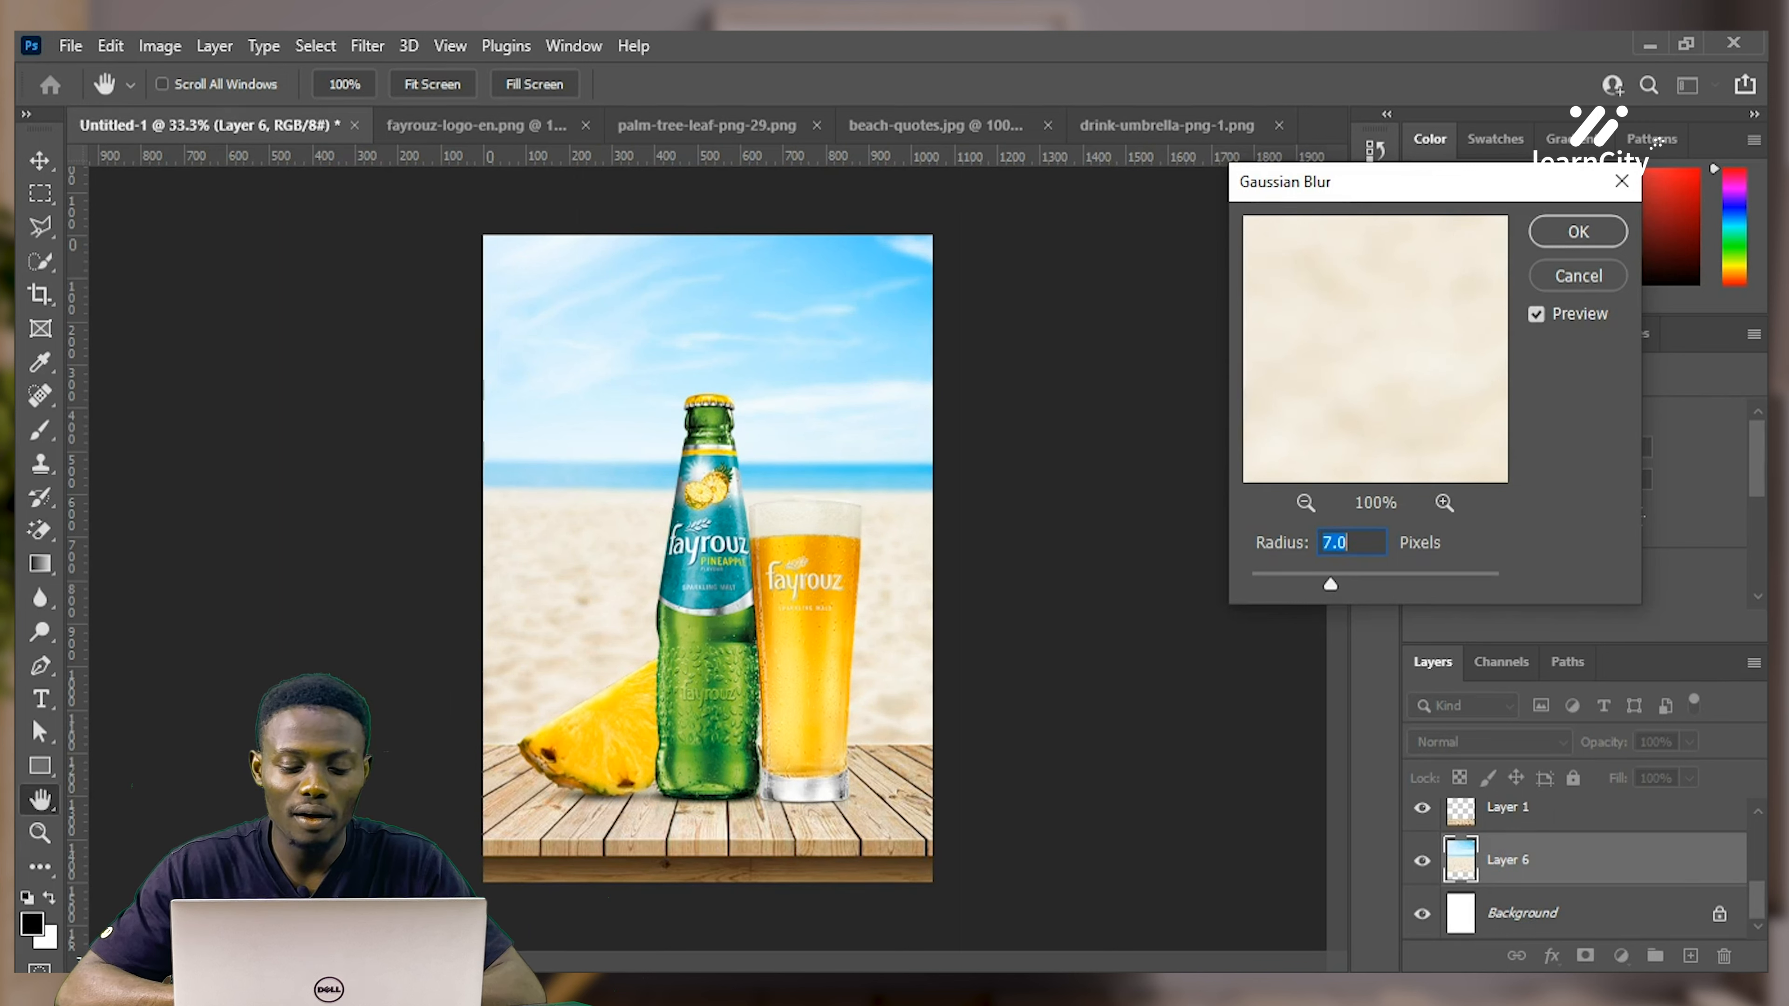
key(Return)
key(v)
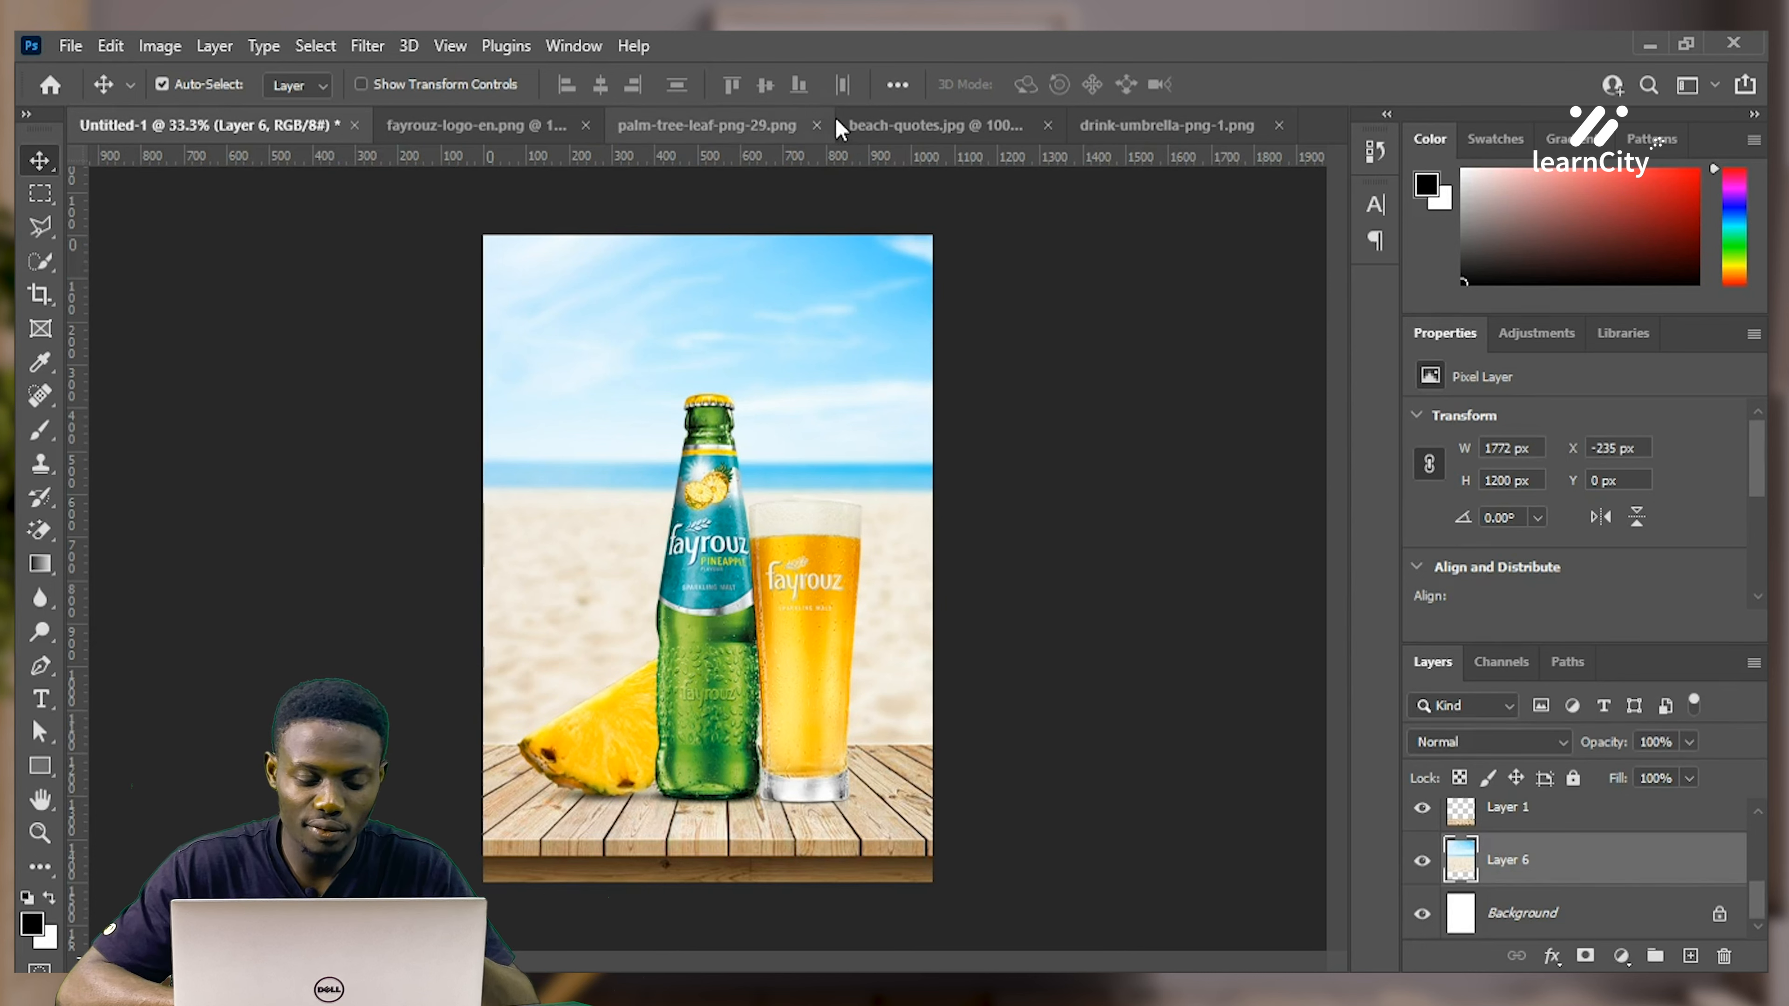
Copy the Fayrouz logo into the poster near the top centre and check its spacing to the edges
click(476, 121)
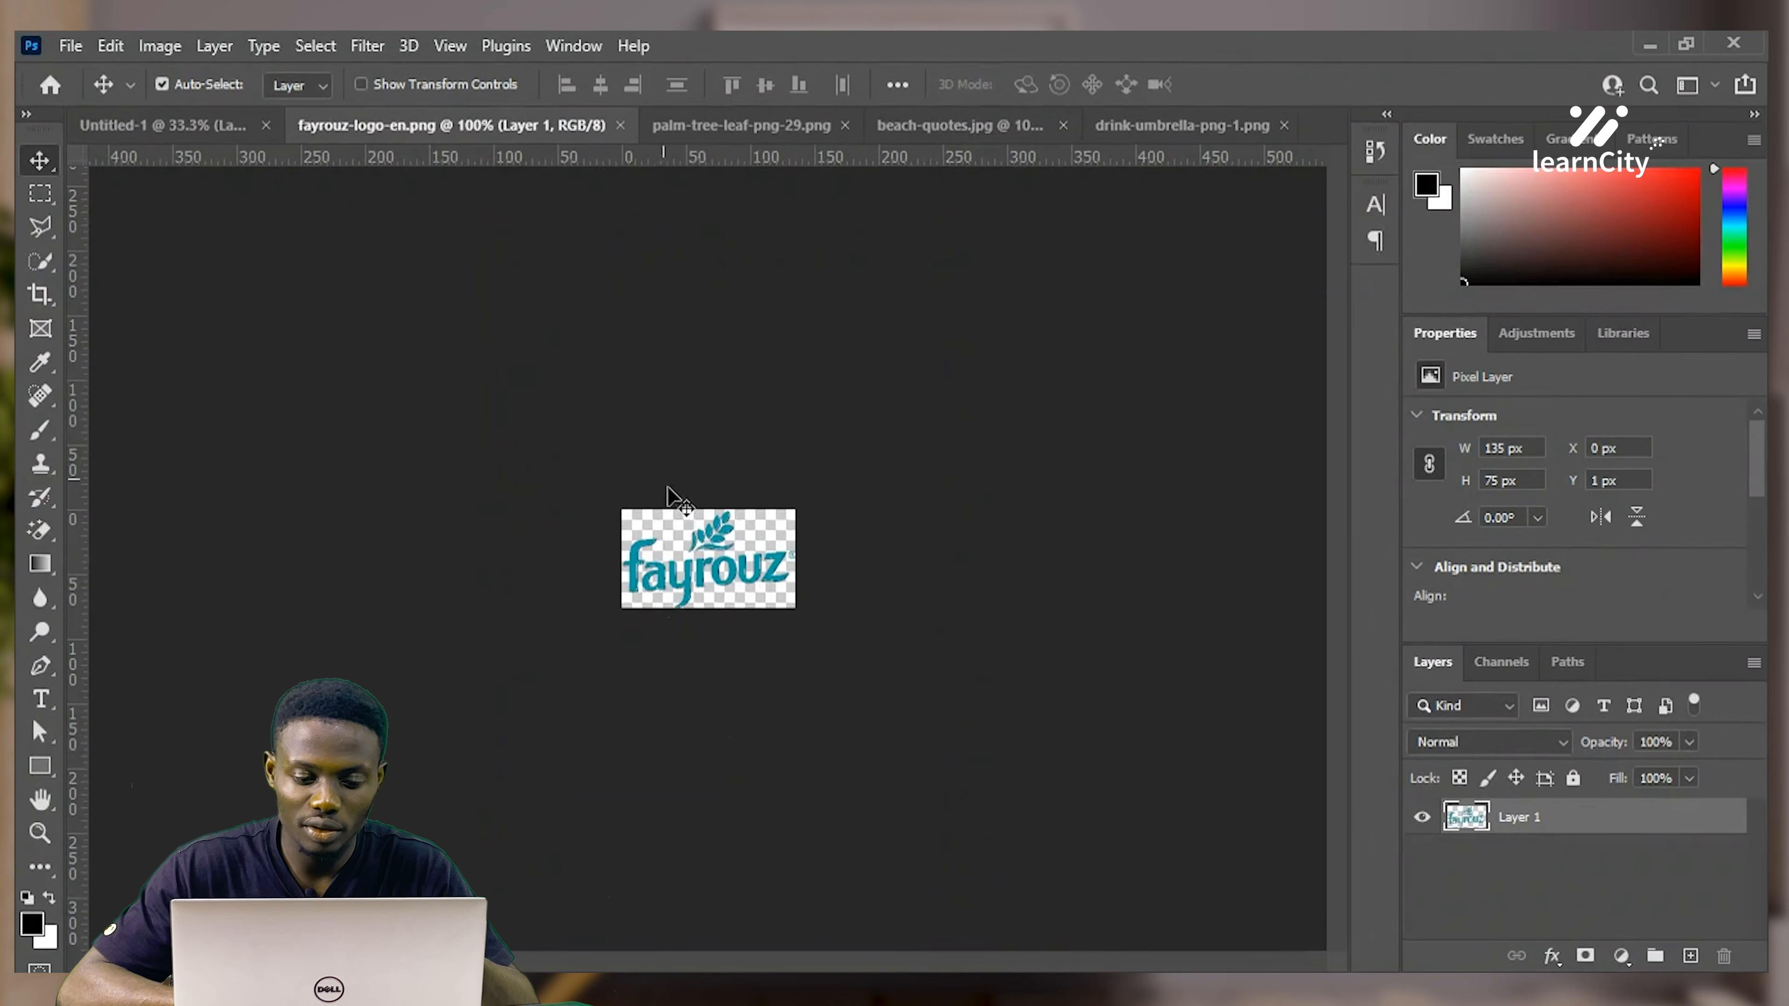
drag(698, 576, 701, 287)
key(ctrl+a)
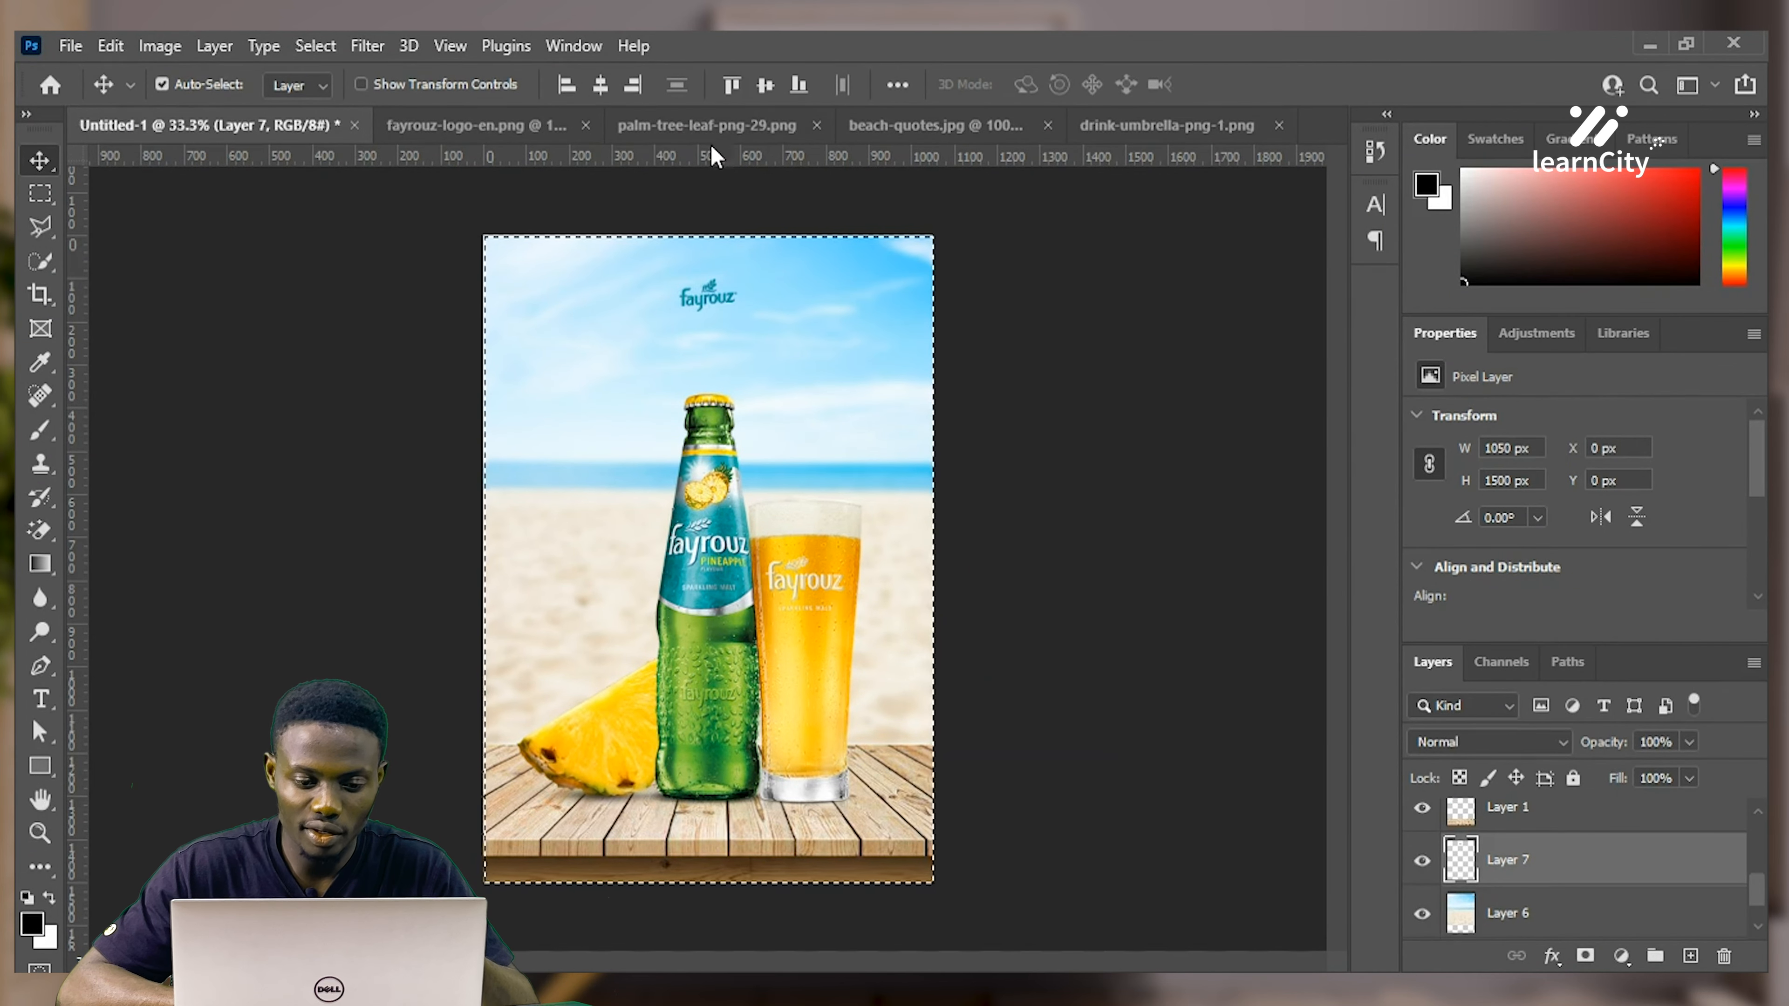
key(ctrl)
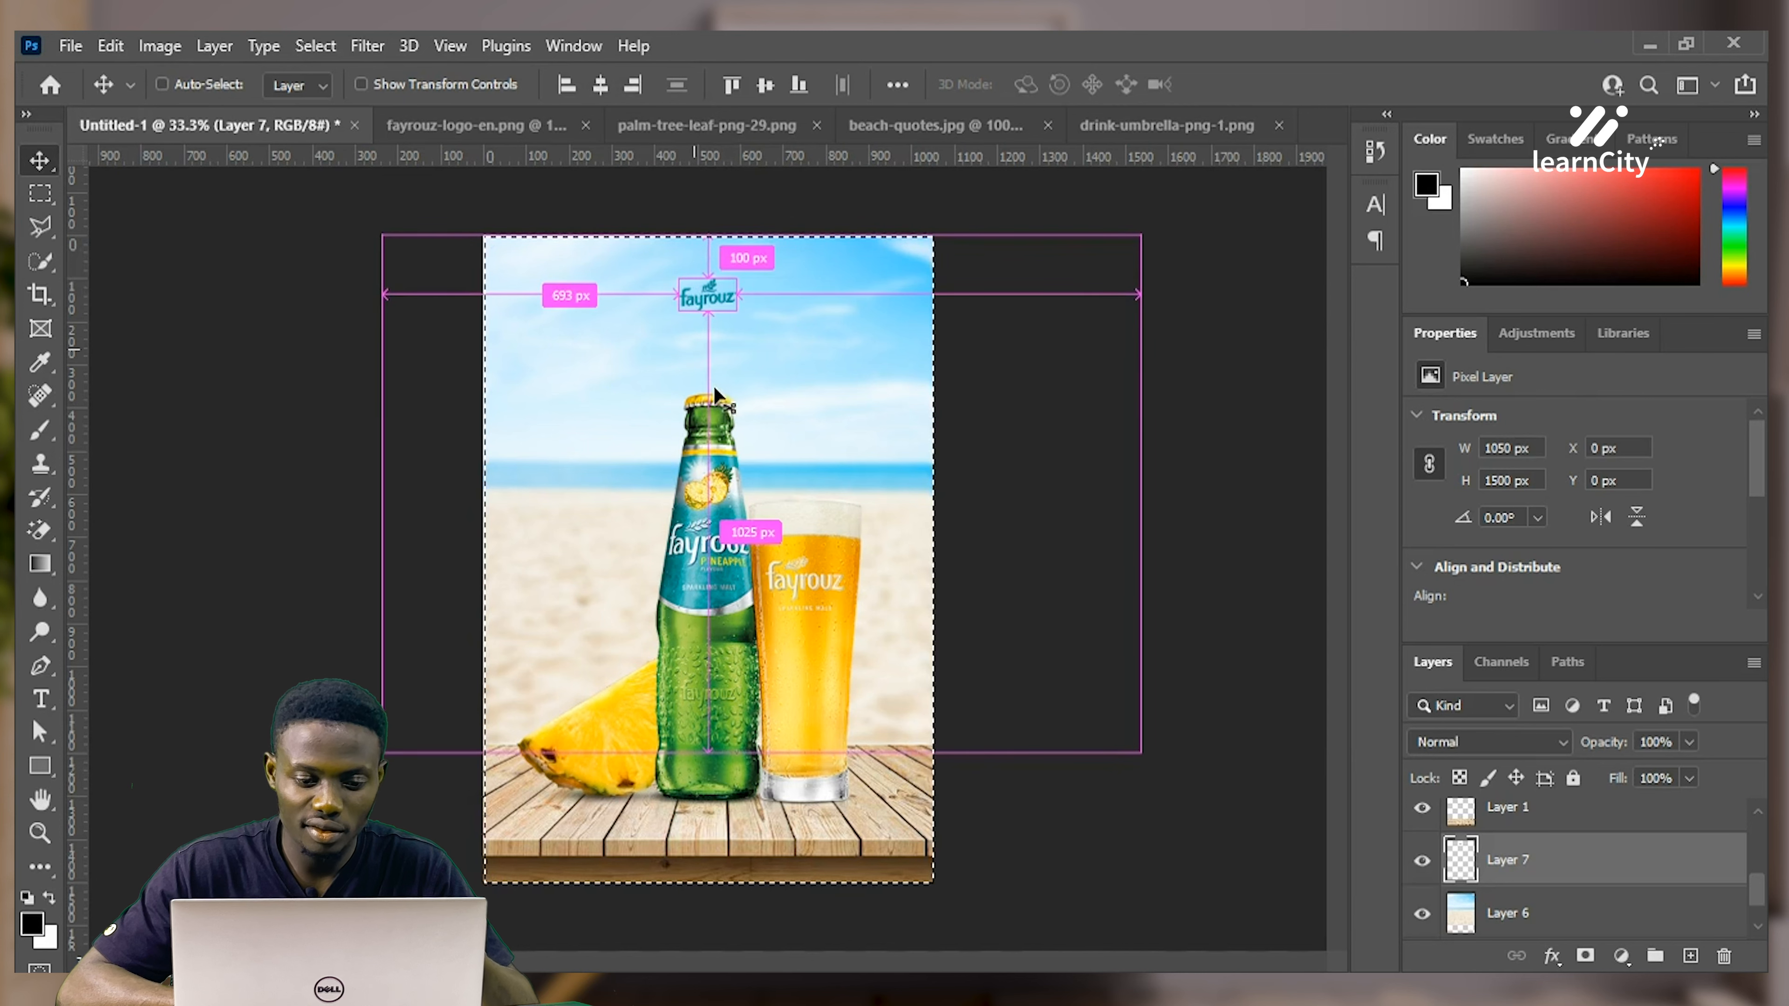
key(ctrl+d)
key(ctrl+5)
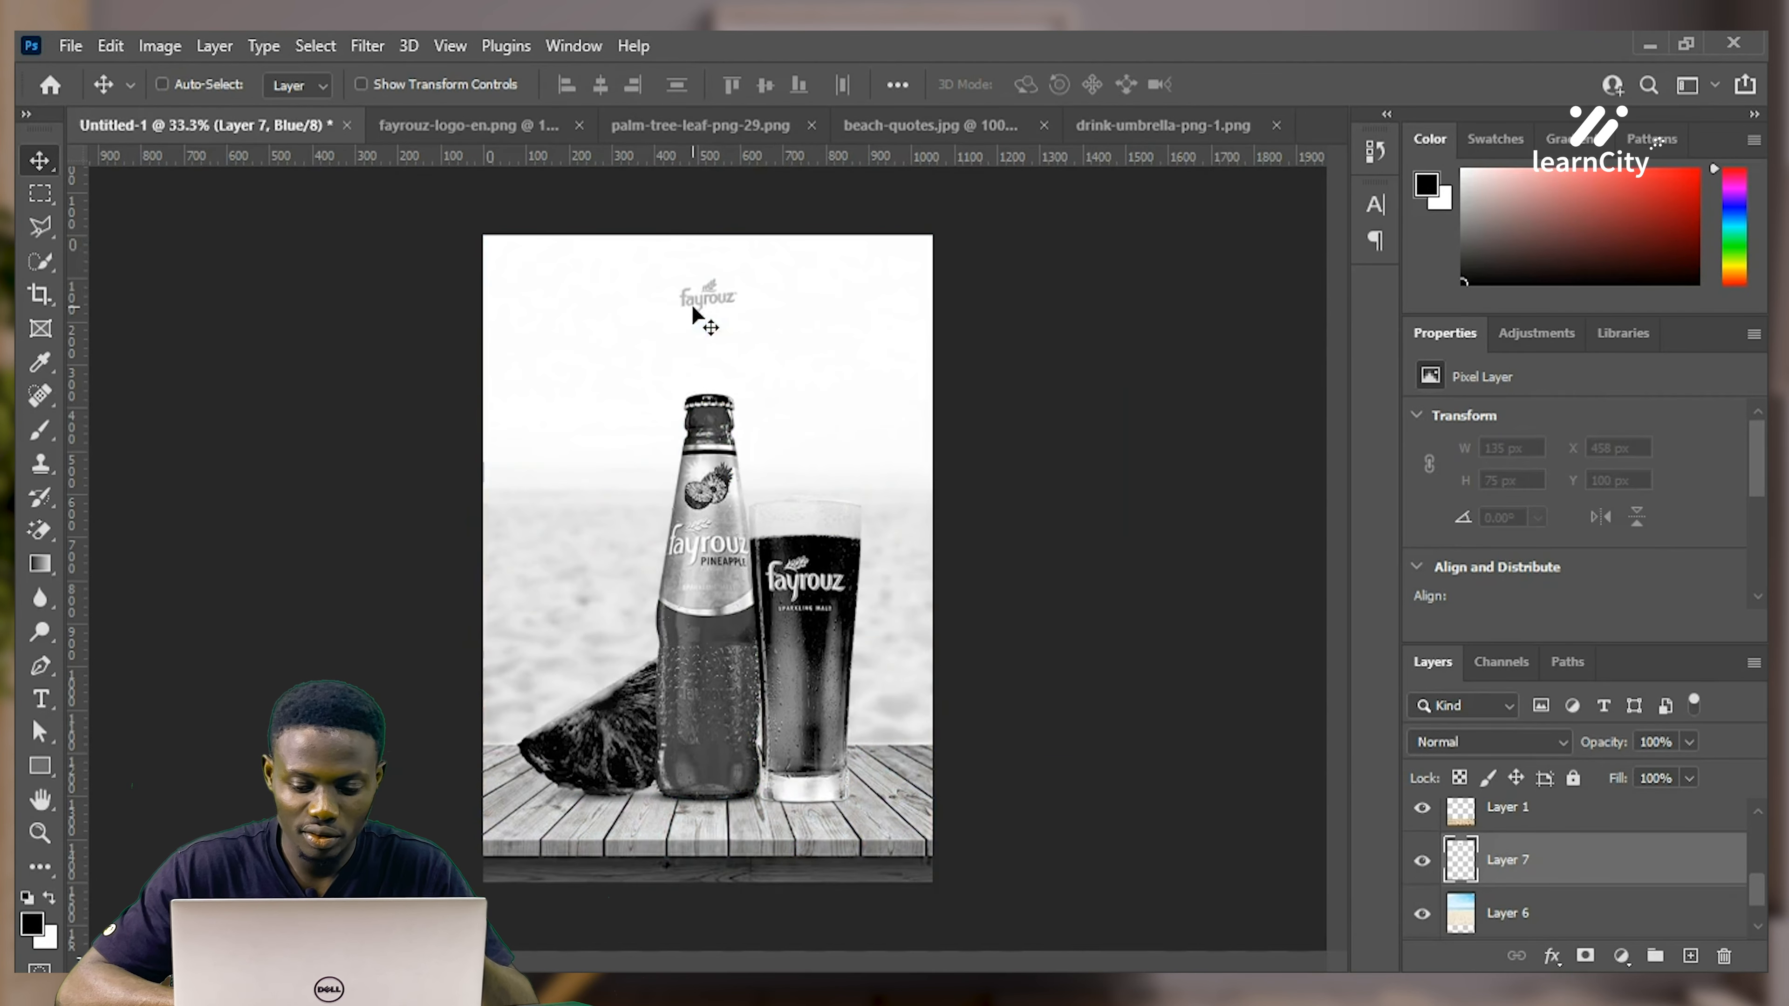
key(ctrl)
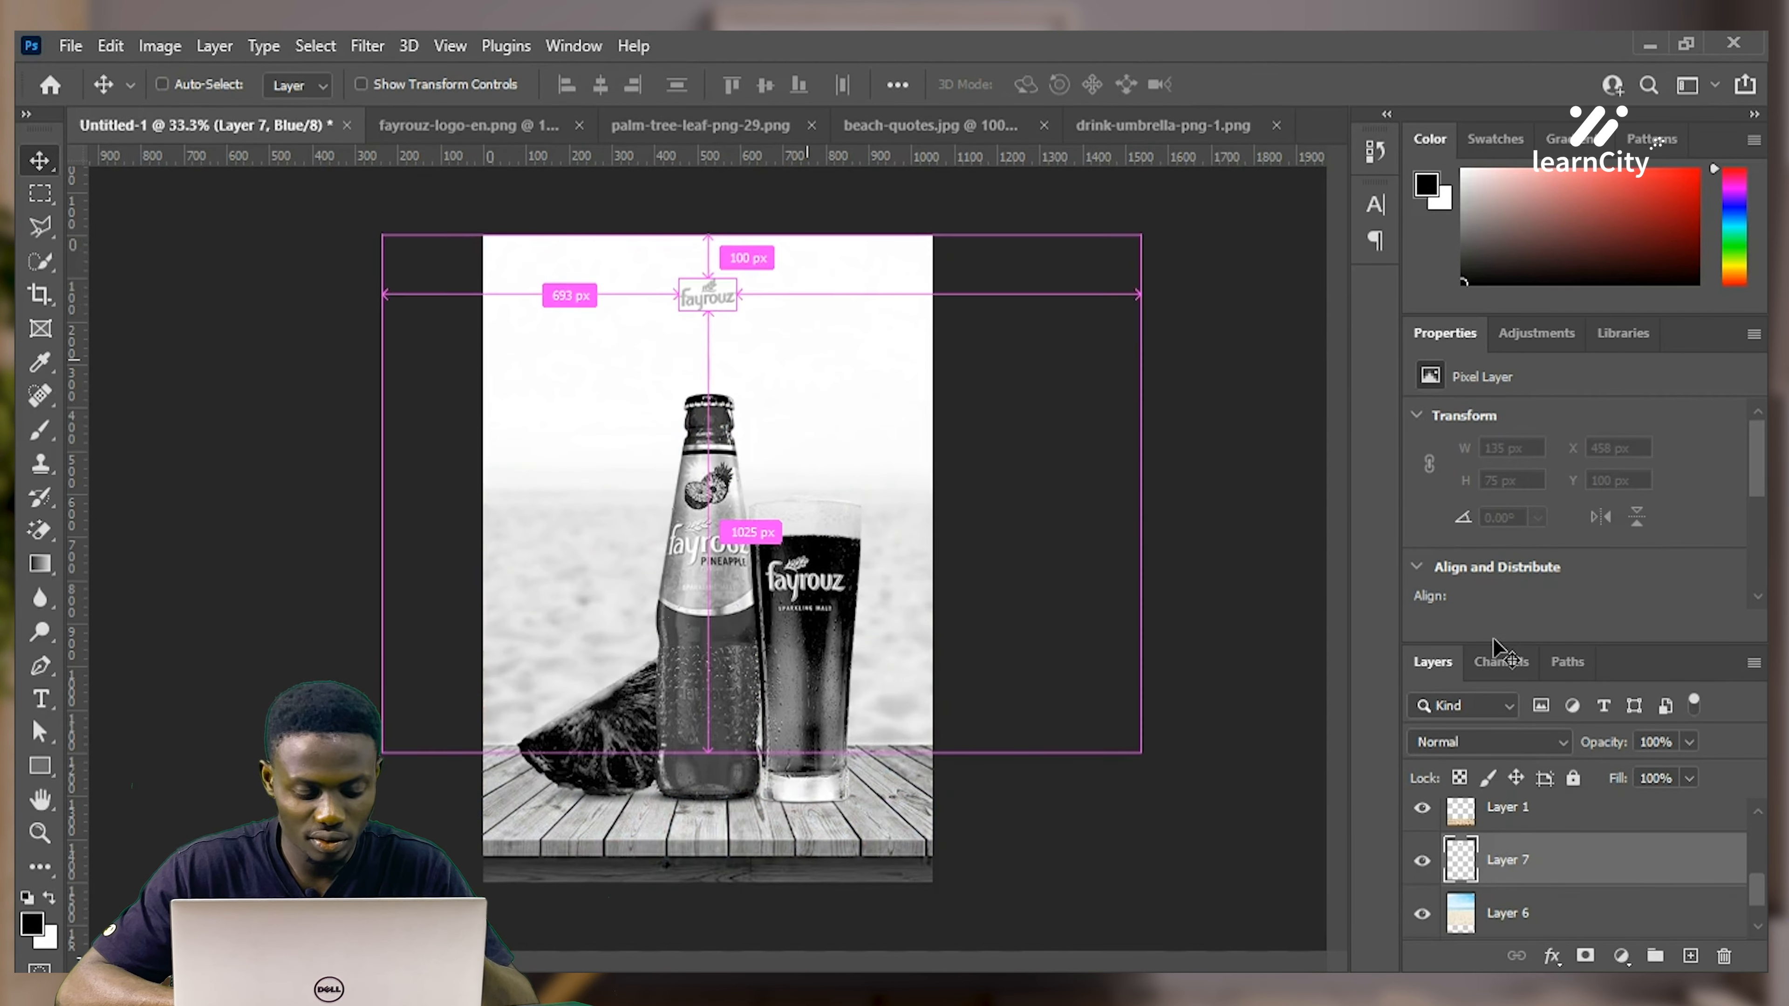
Restore the full-colour composite channel view and return to the Layers list
click(1503, 662)
click(1418, 711)
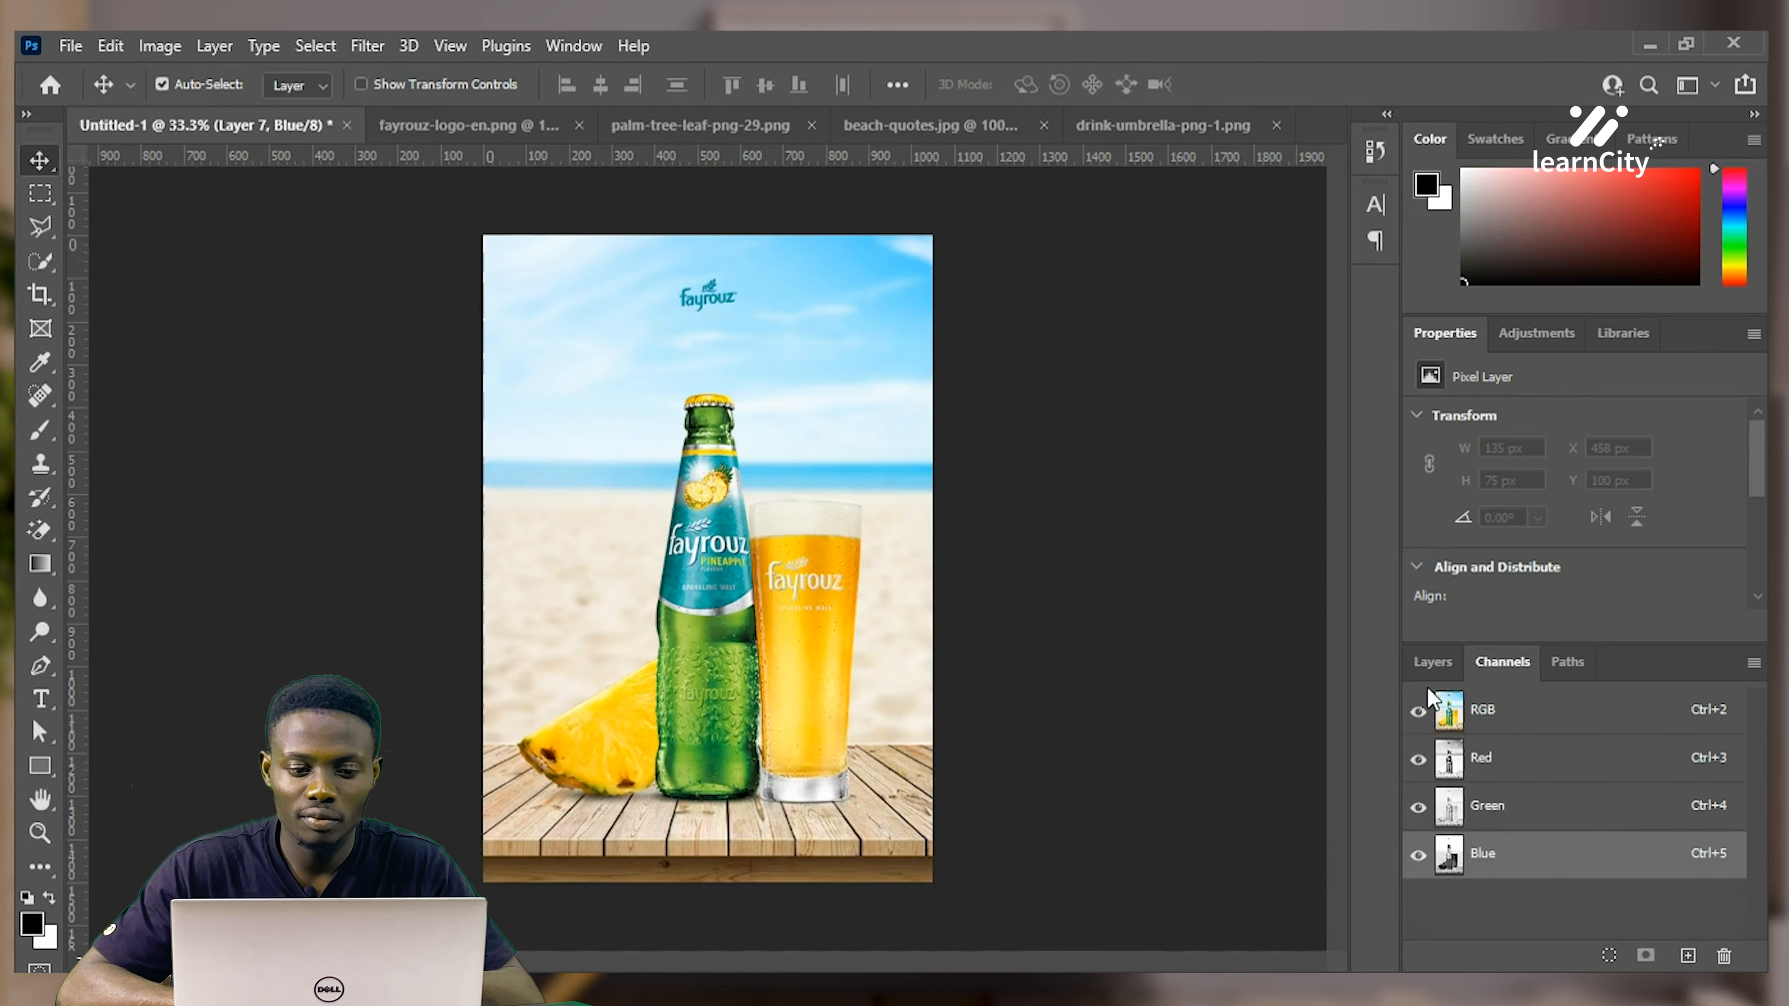
click(1432, 663)
click(1501, 662)
click(1493, 705)
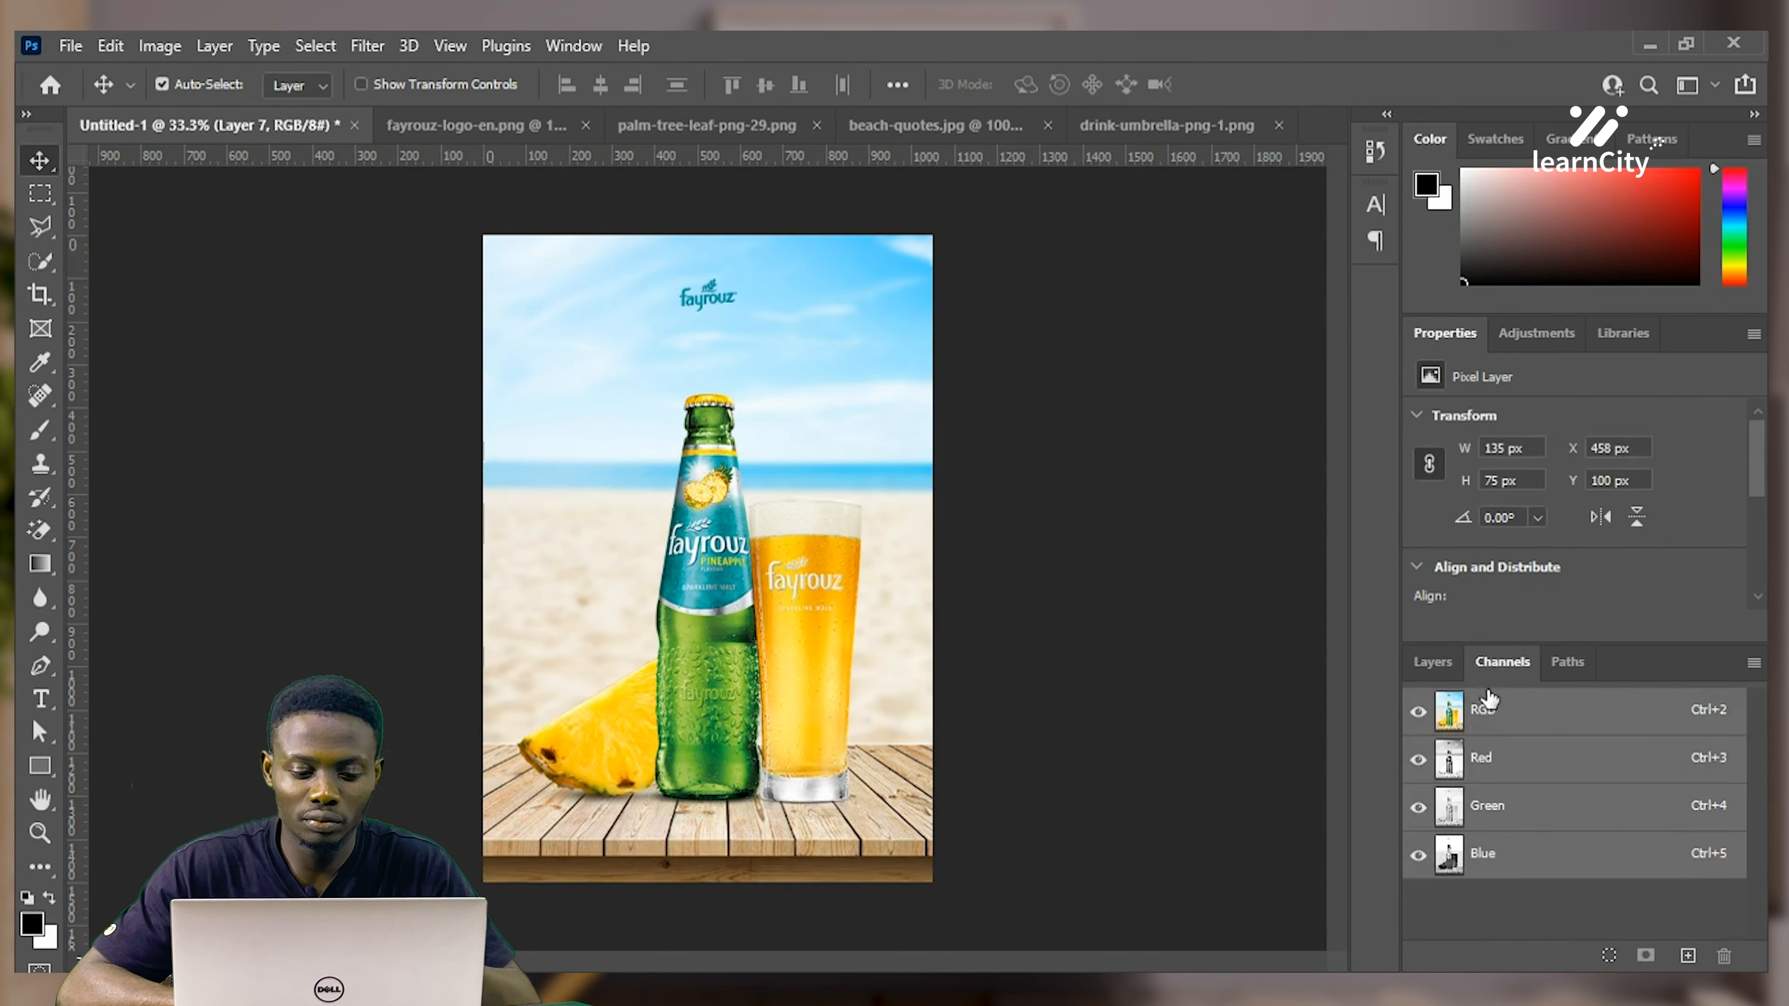
click(1443, 663)
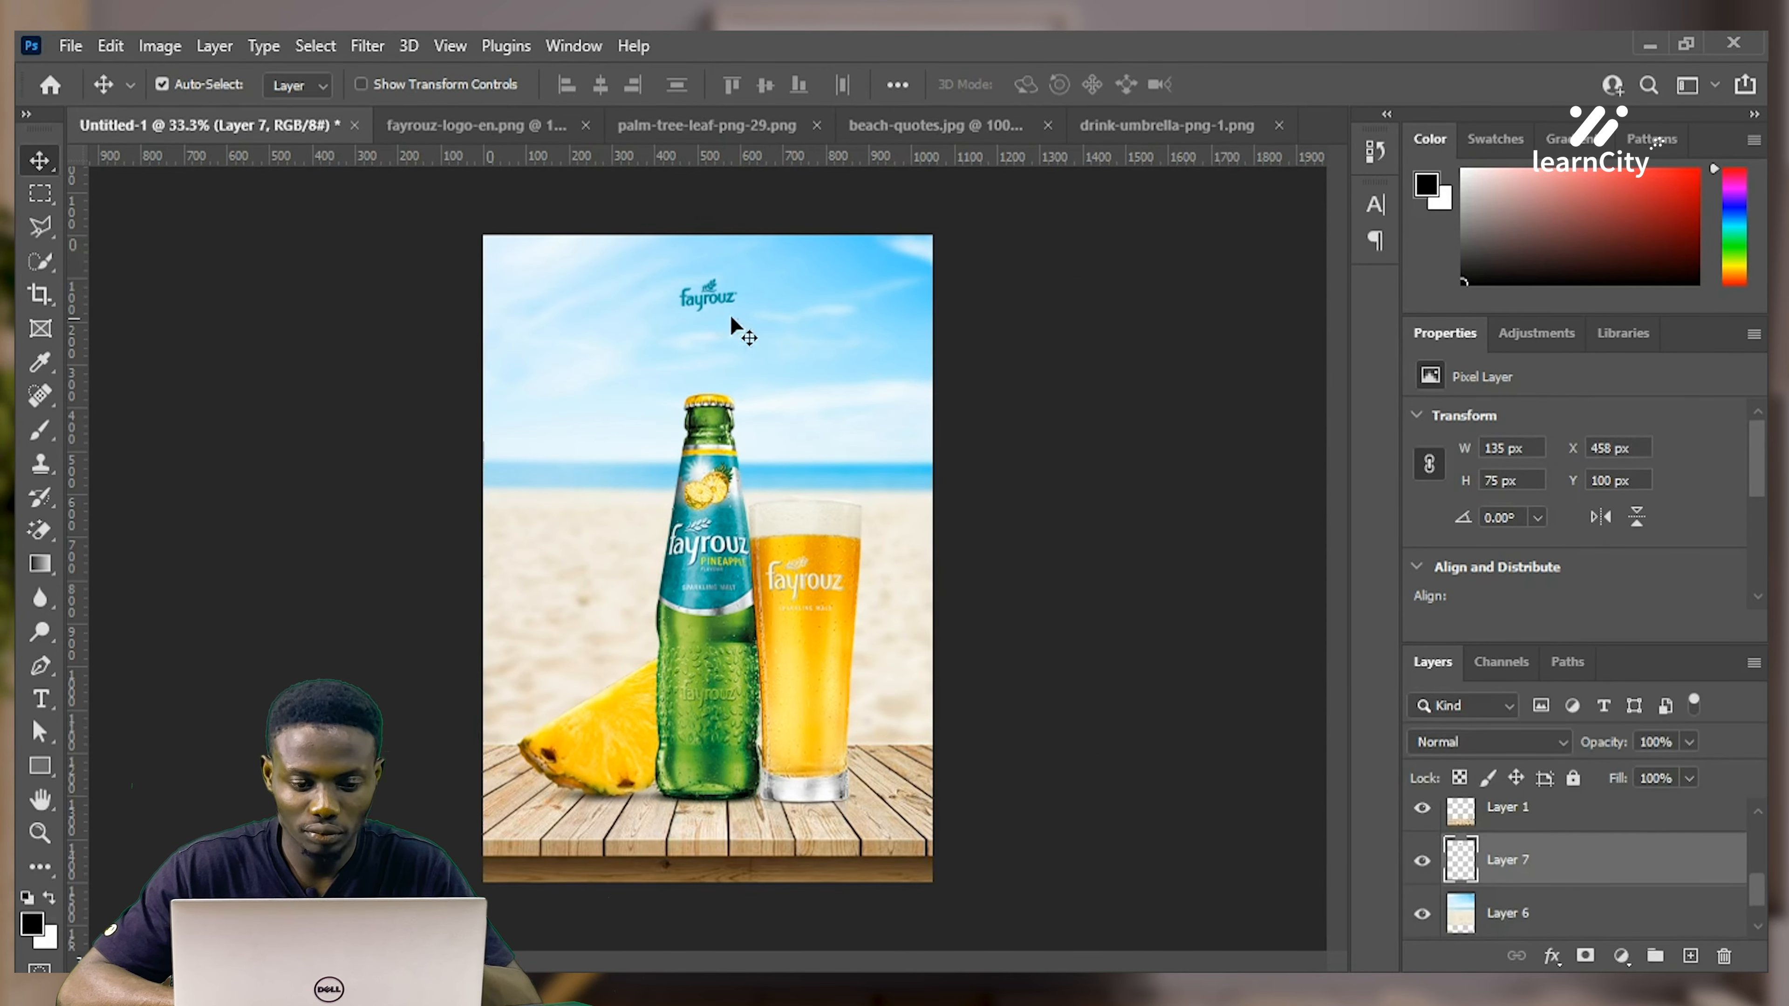
Enlarge the logo slightly, then return to the beach-quotes.jpg document
key(ctrl+t)
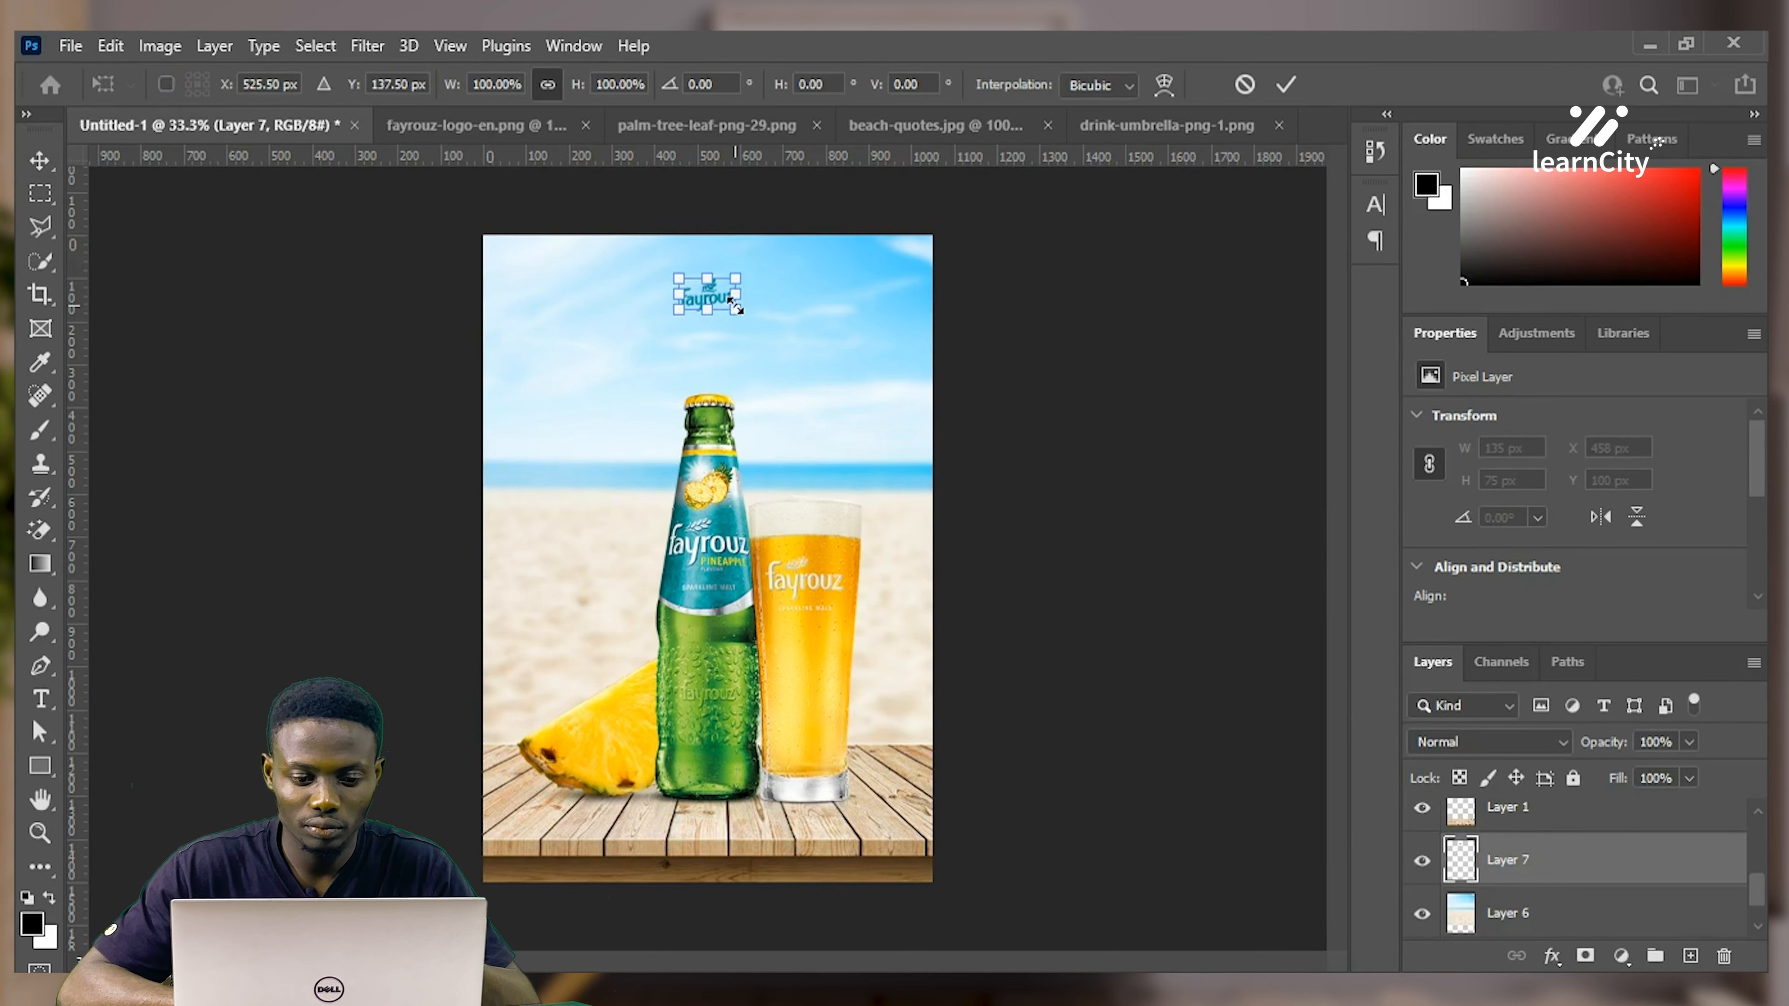
mouse_move(737, 308)
mouse_down()
mouse_move(752, 303)
mouse_move(731, 298)
mouse_up()
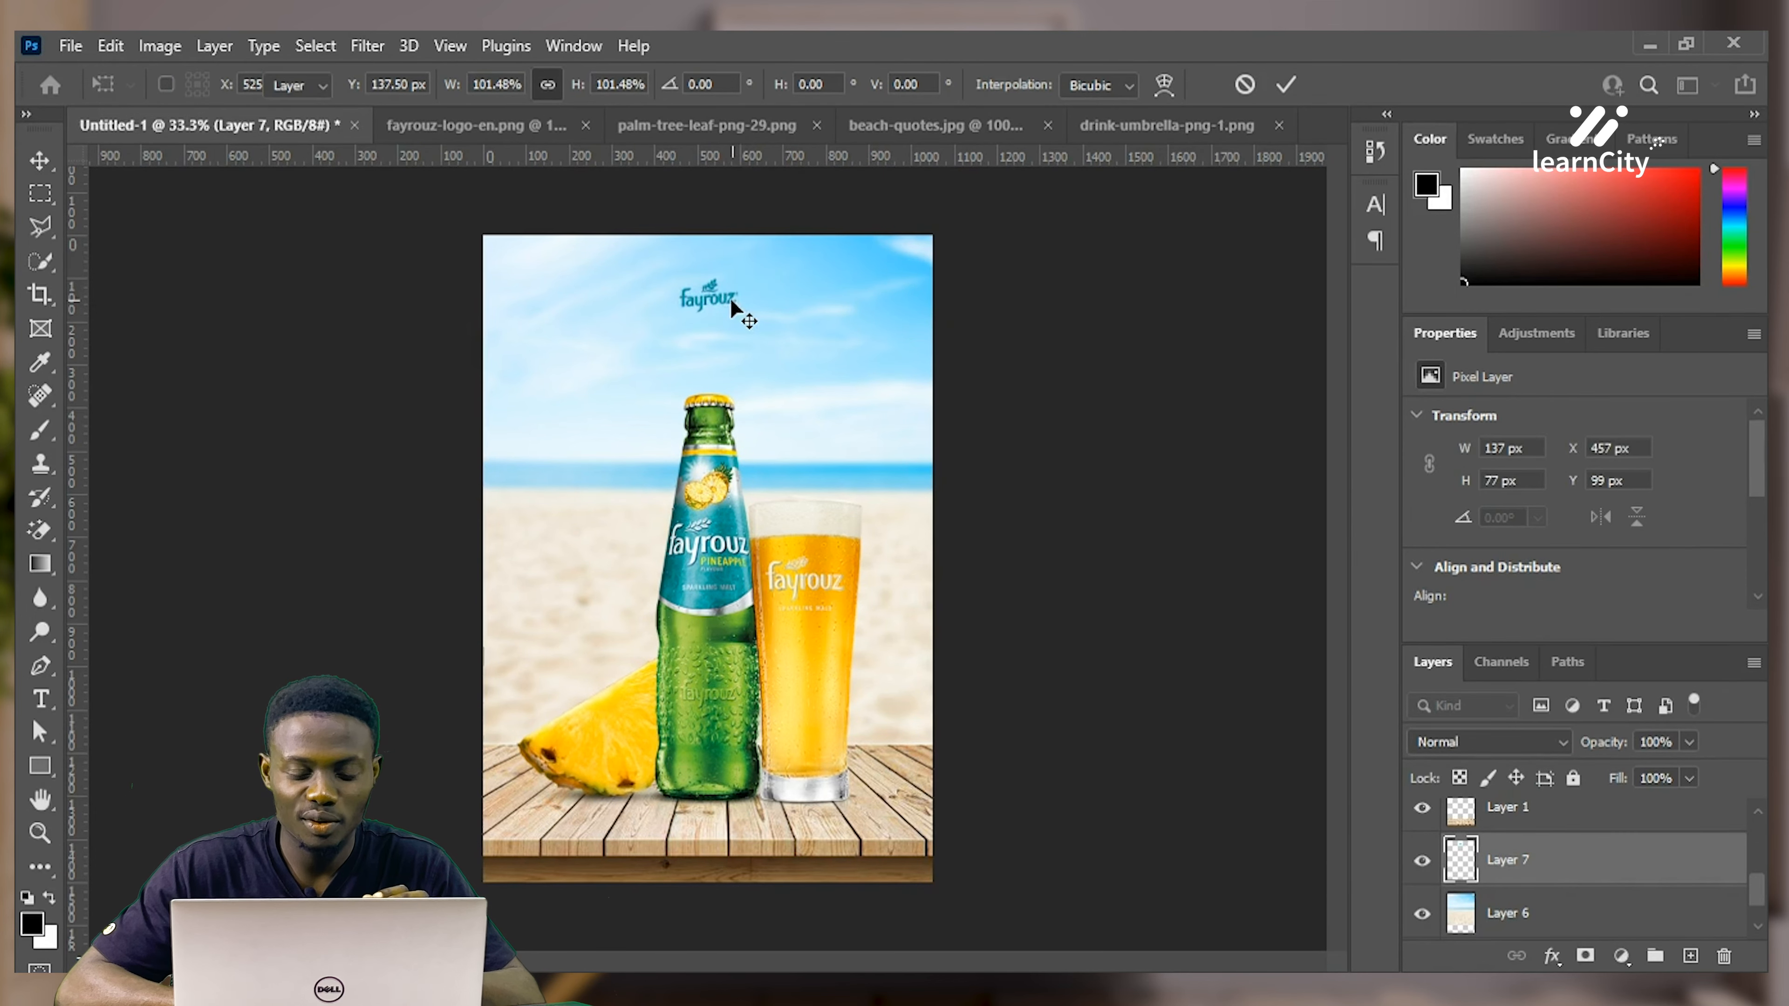
key(Return)
click(870, 125)
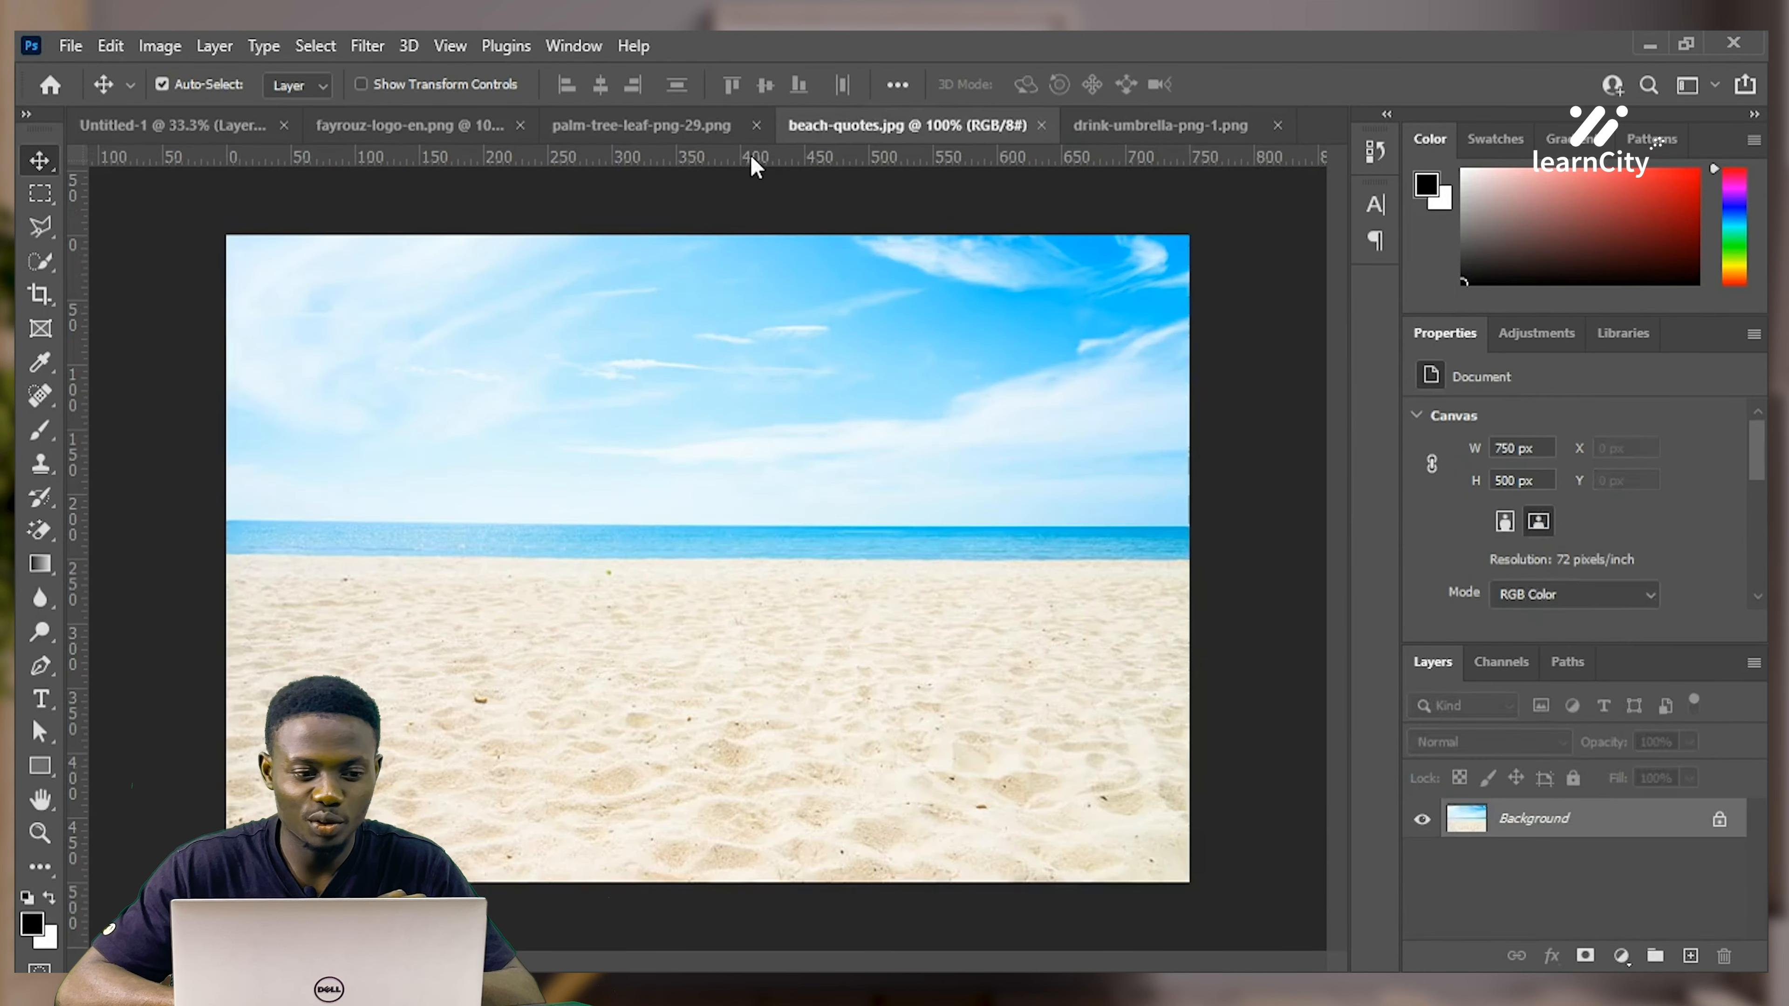
Bring a palm leaf into the poster, scale it to about 191%, tilt it about 21 degrees, and move it to the top edge
click(637, 126)
drag(834, 472, 1059, 328)
key(ctrl+t)
mouse_move(969, 382)
mouse_down()
mouse_move(907, 381)
mouse_move(940, 374)
mouse_up()
drag(1057, 316, 1111, 383)
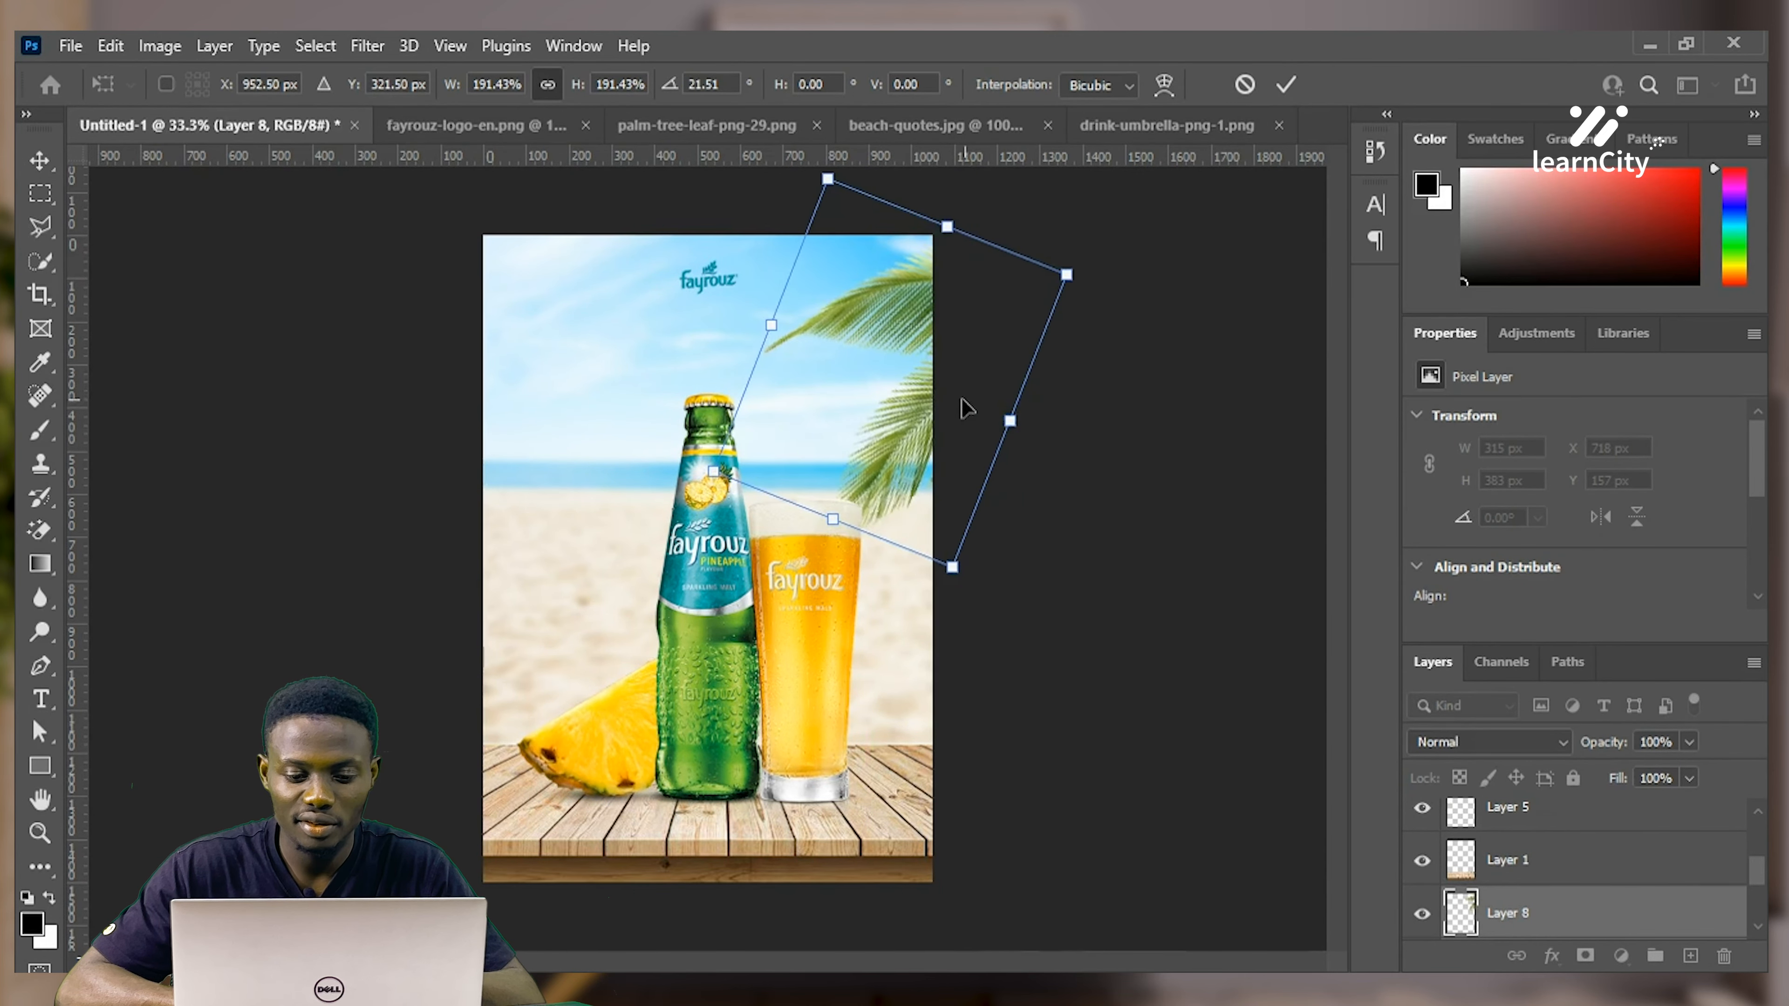
drag(976, 413, 970, 360)
key(Return)
Undo a stray duplicate and carry a second palm leaf into the poster's left side
drag(902, 419, 1038, 427)
key(ctrl+z)
click(1108, 132)
click(664, 131)
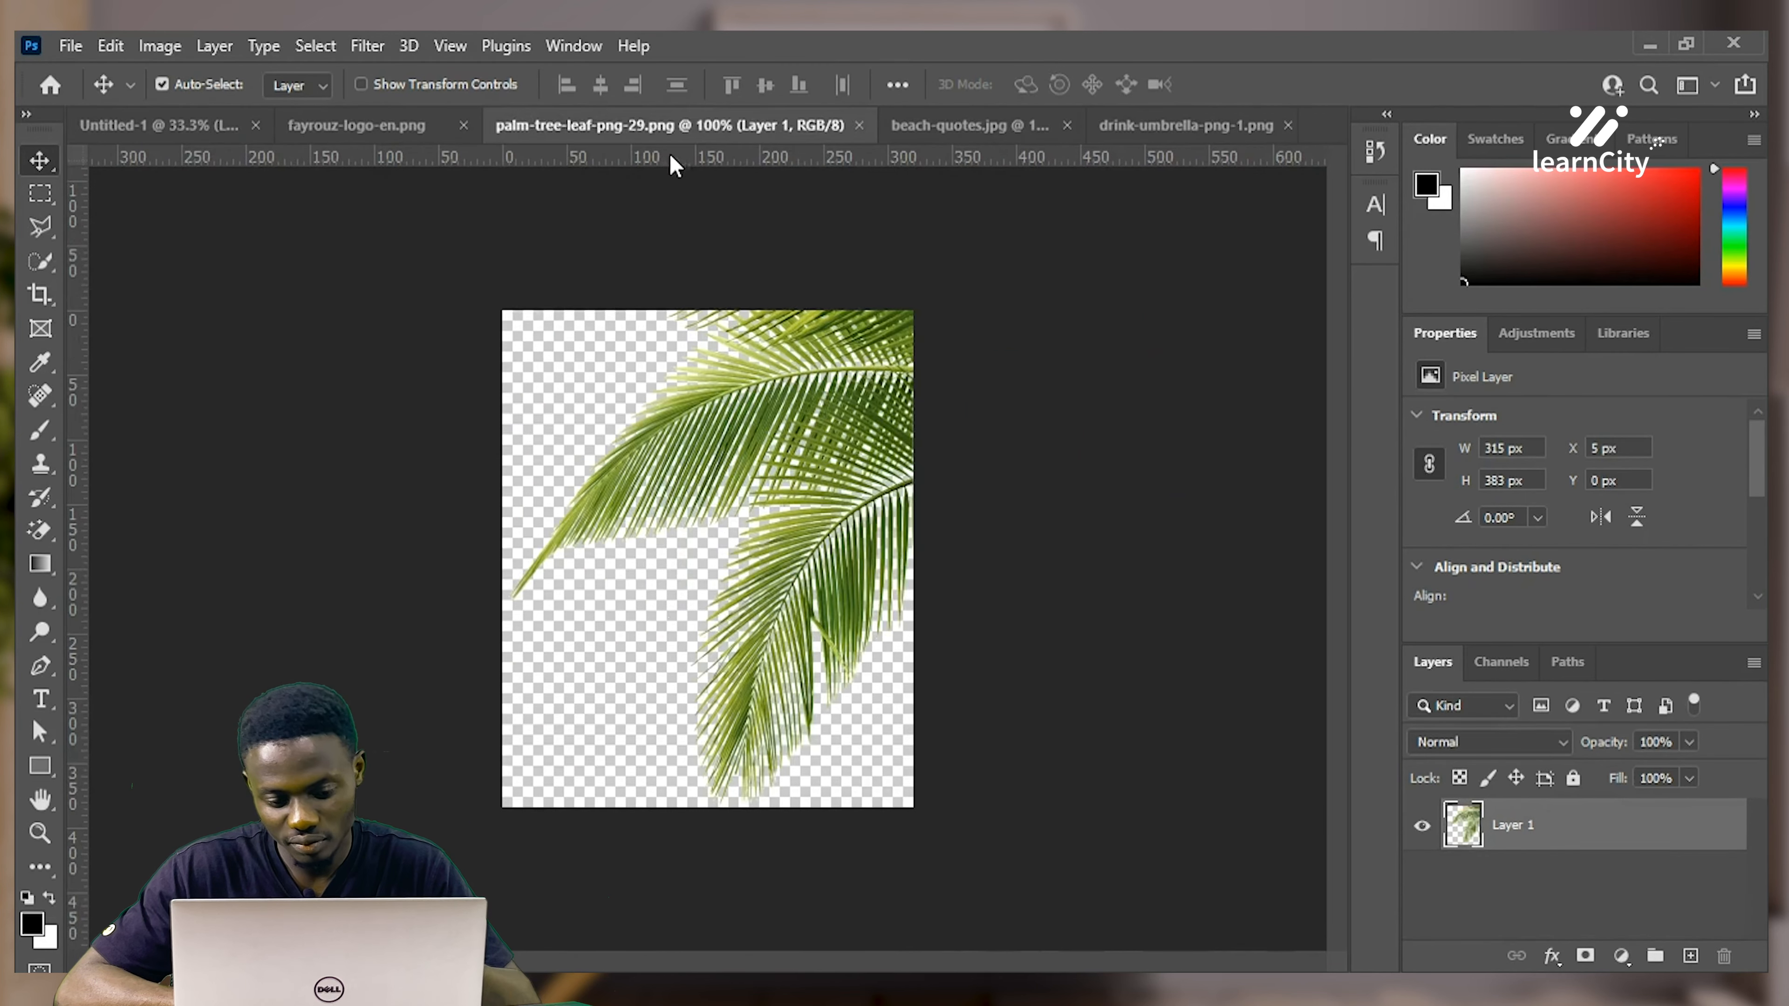
drag(755, 353, 528, 281)
key(ctrl+t)
key(Return)
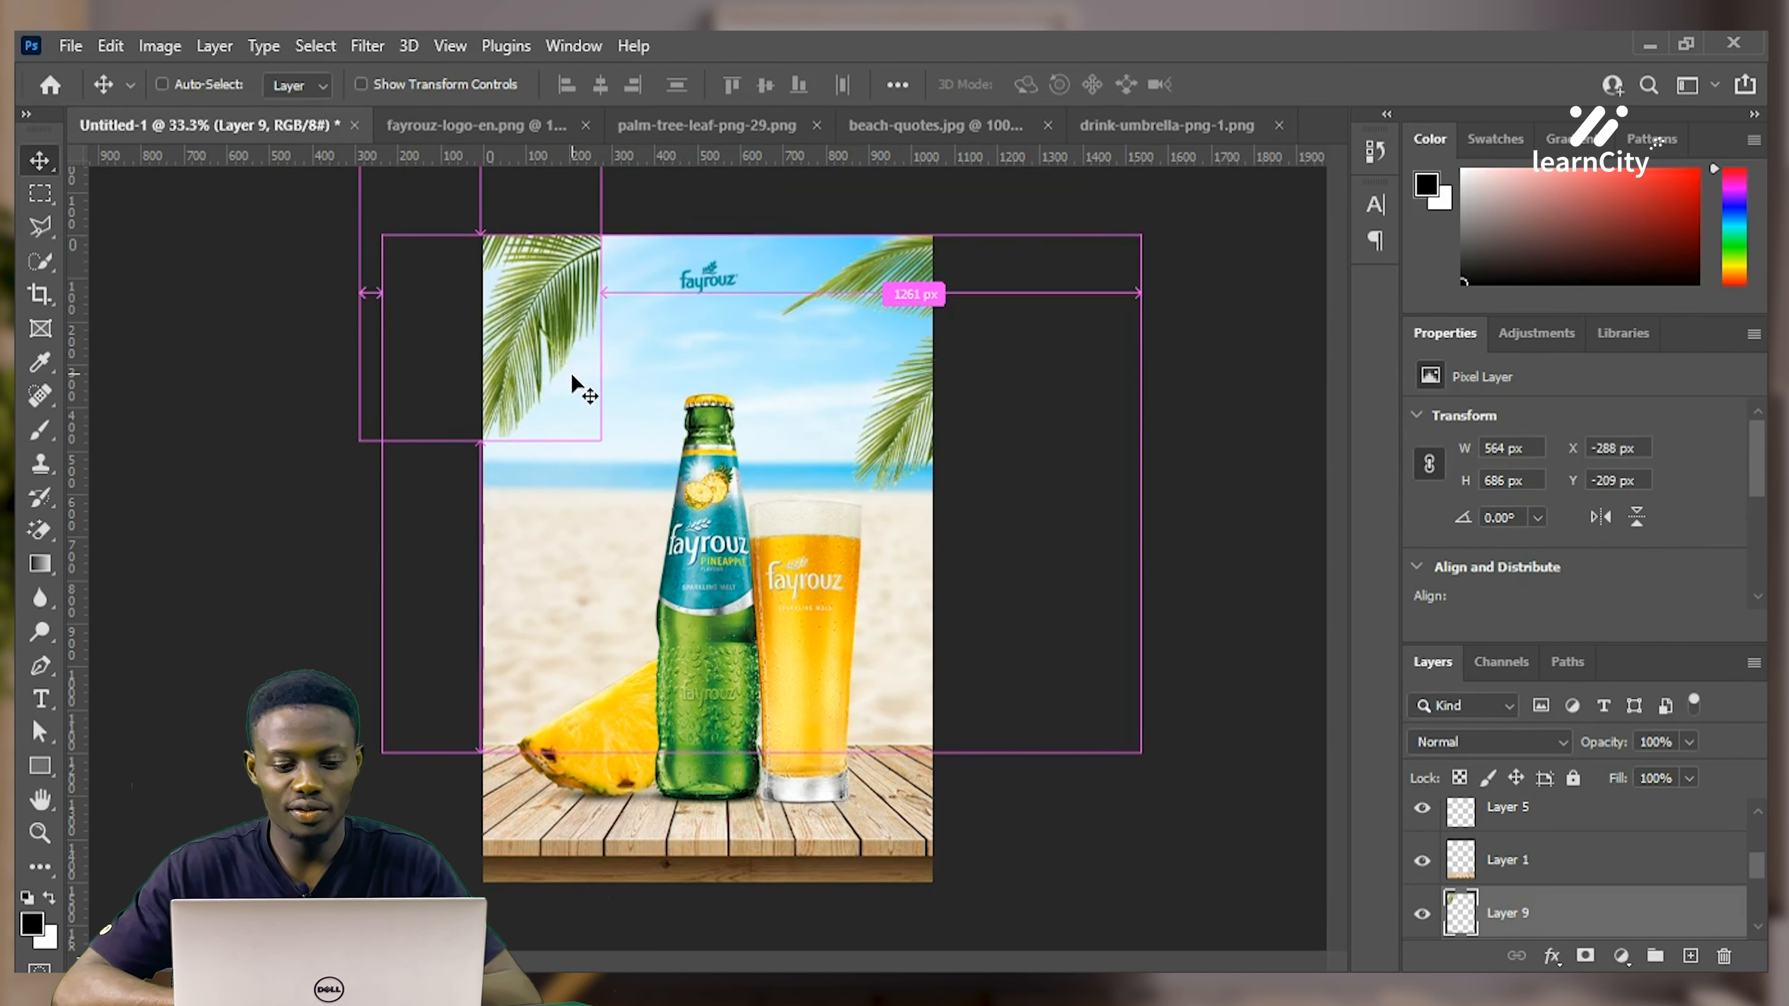
Rotate the left palm leaf slightly, enlarge it, and shift it down-left into the corner
key(ctrl+t)
drag(627, 428, 580, 118)
drag(558, 333, 528, 398)
key(Return)
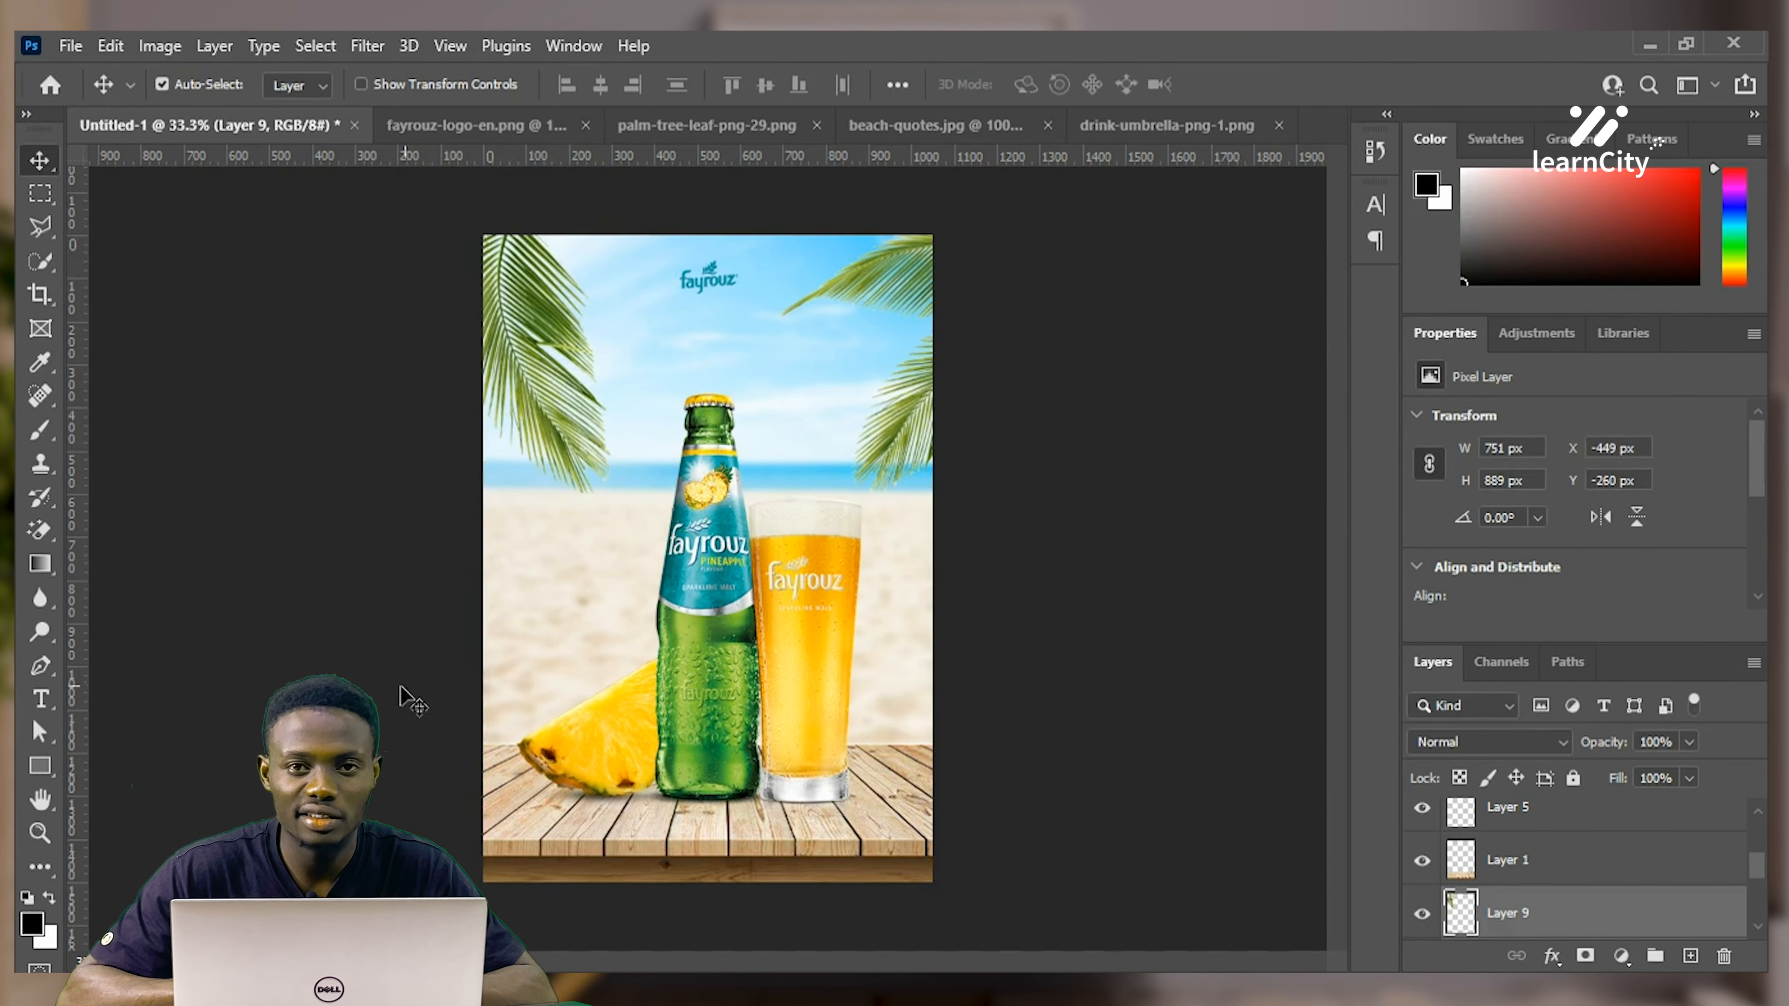
Add a text layer reading REFRESHING on one line and ENJOYMENT on the next
click(40, 700)
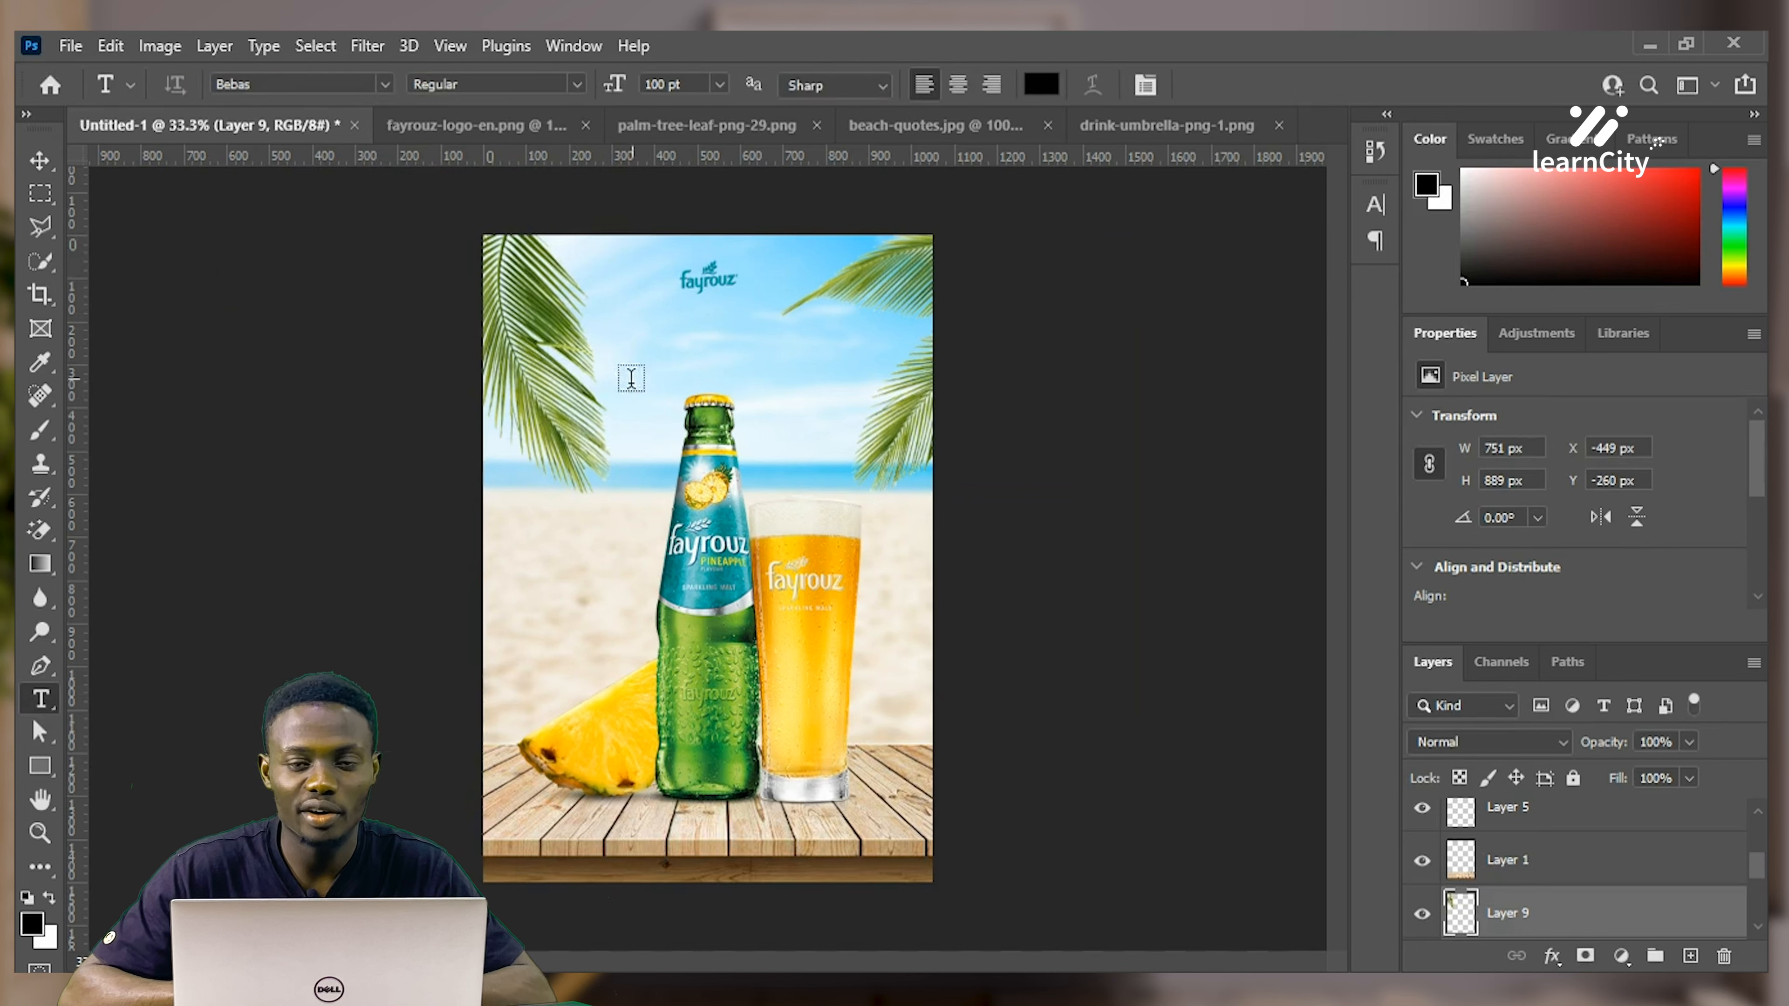
click(618, 407)
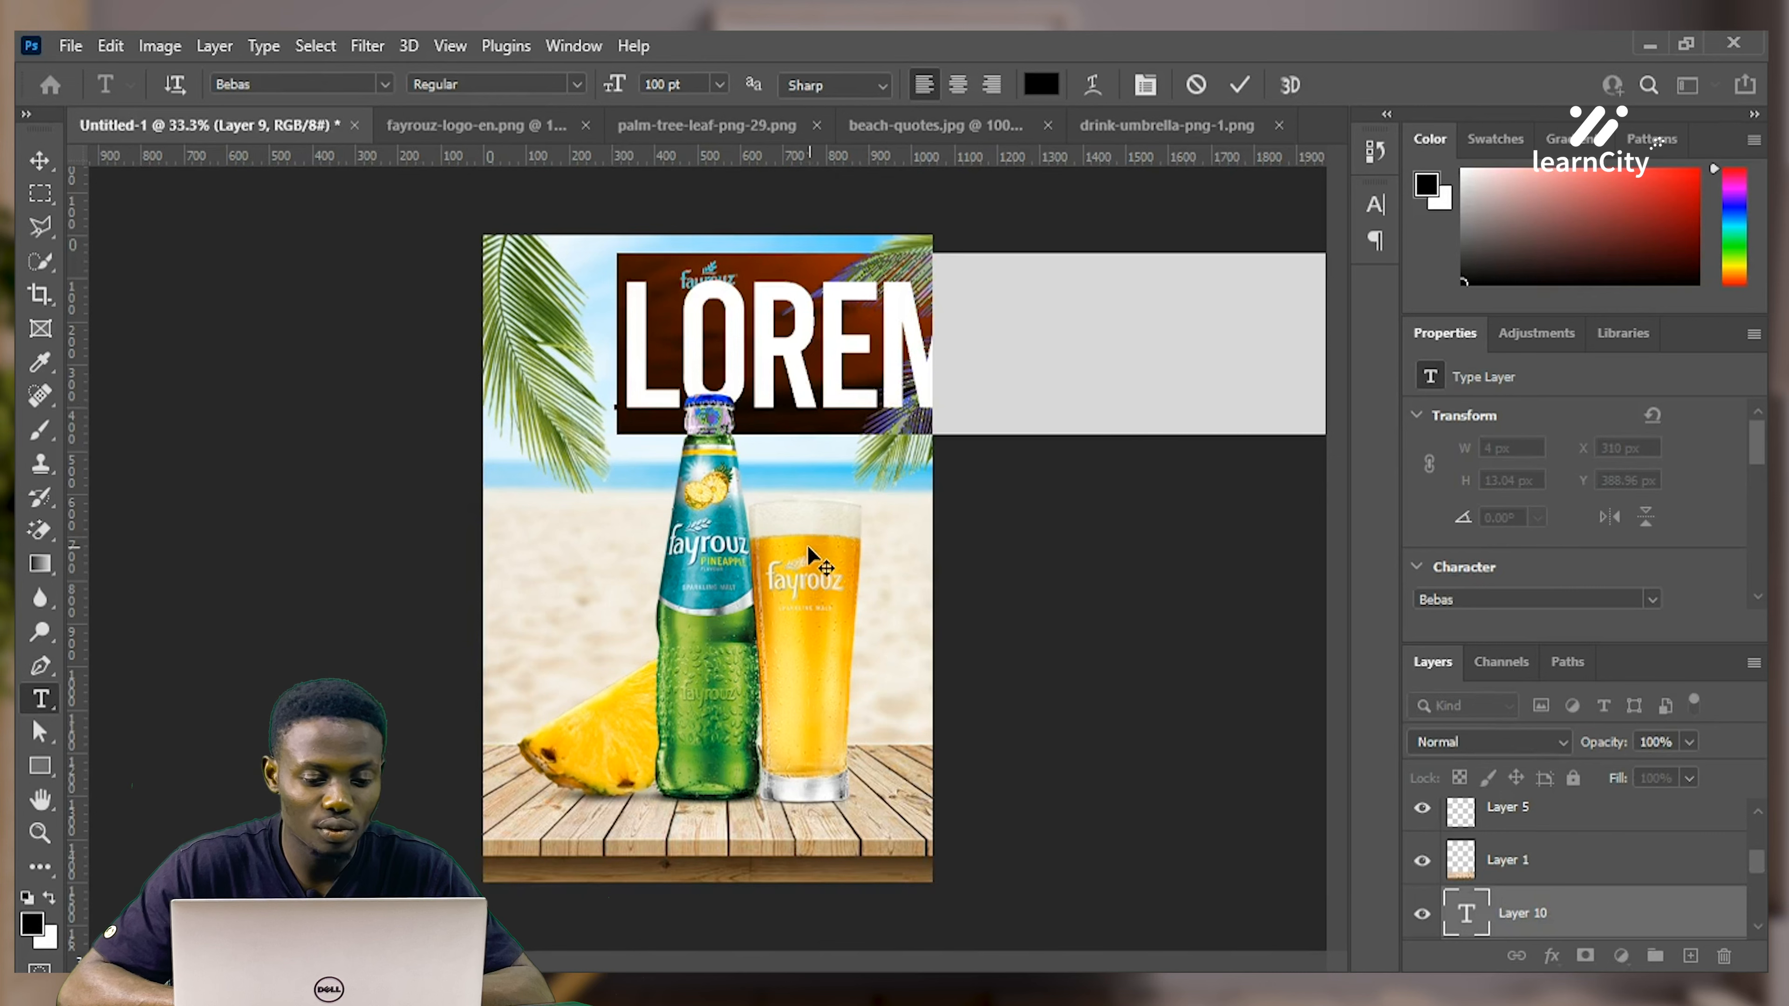
drag(799, 546, 612, 581)
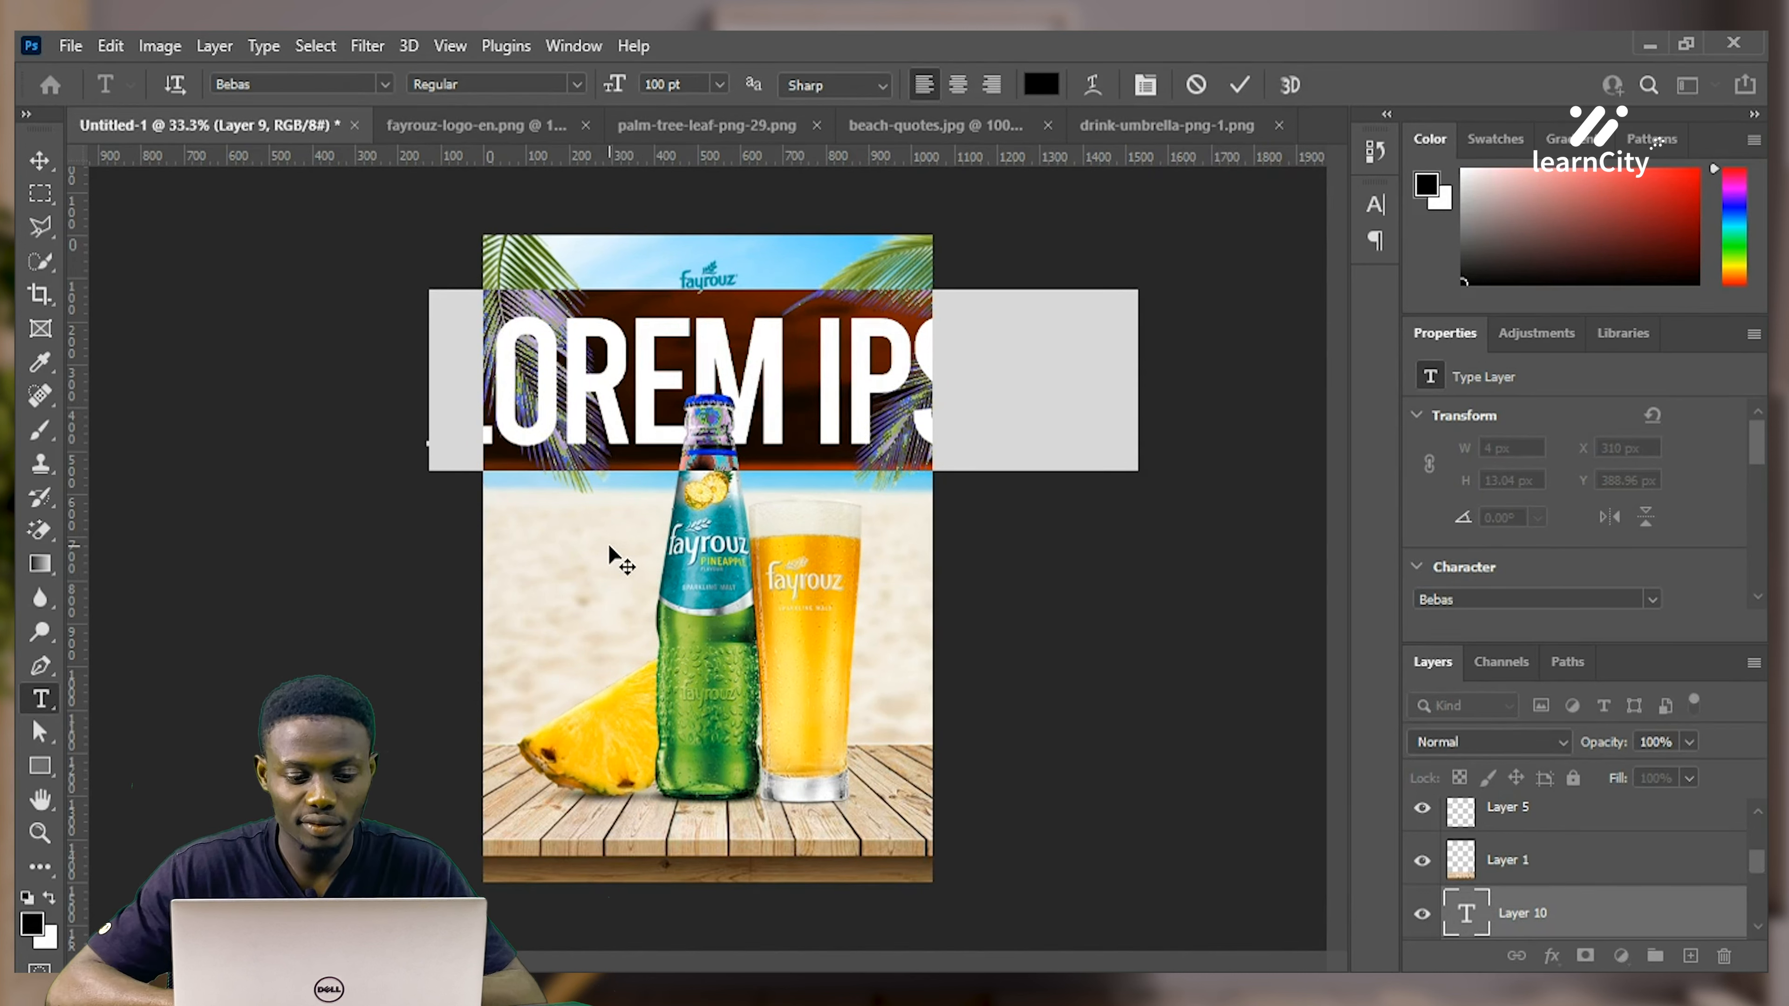
text(RE)
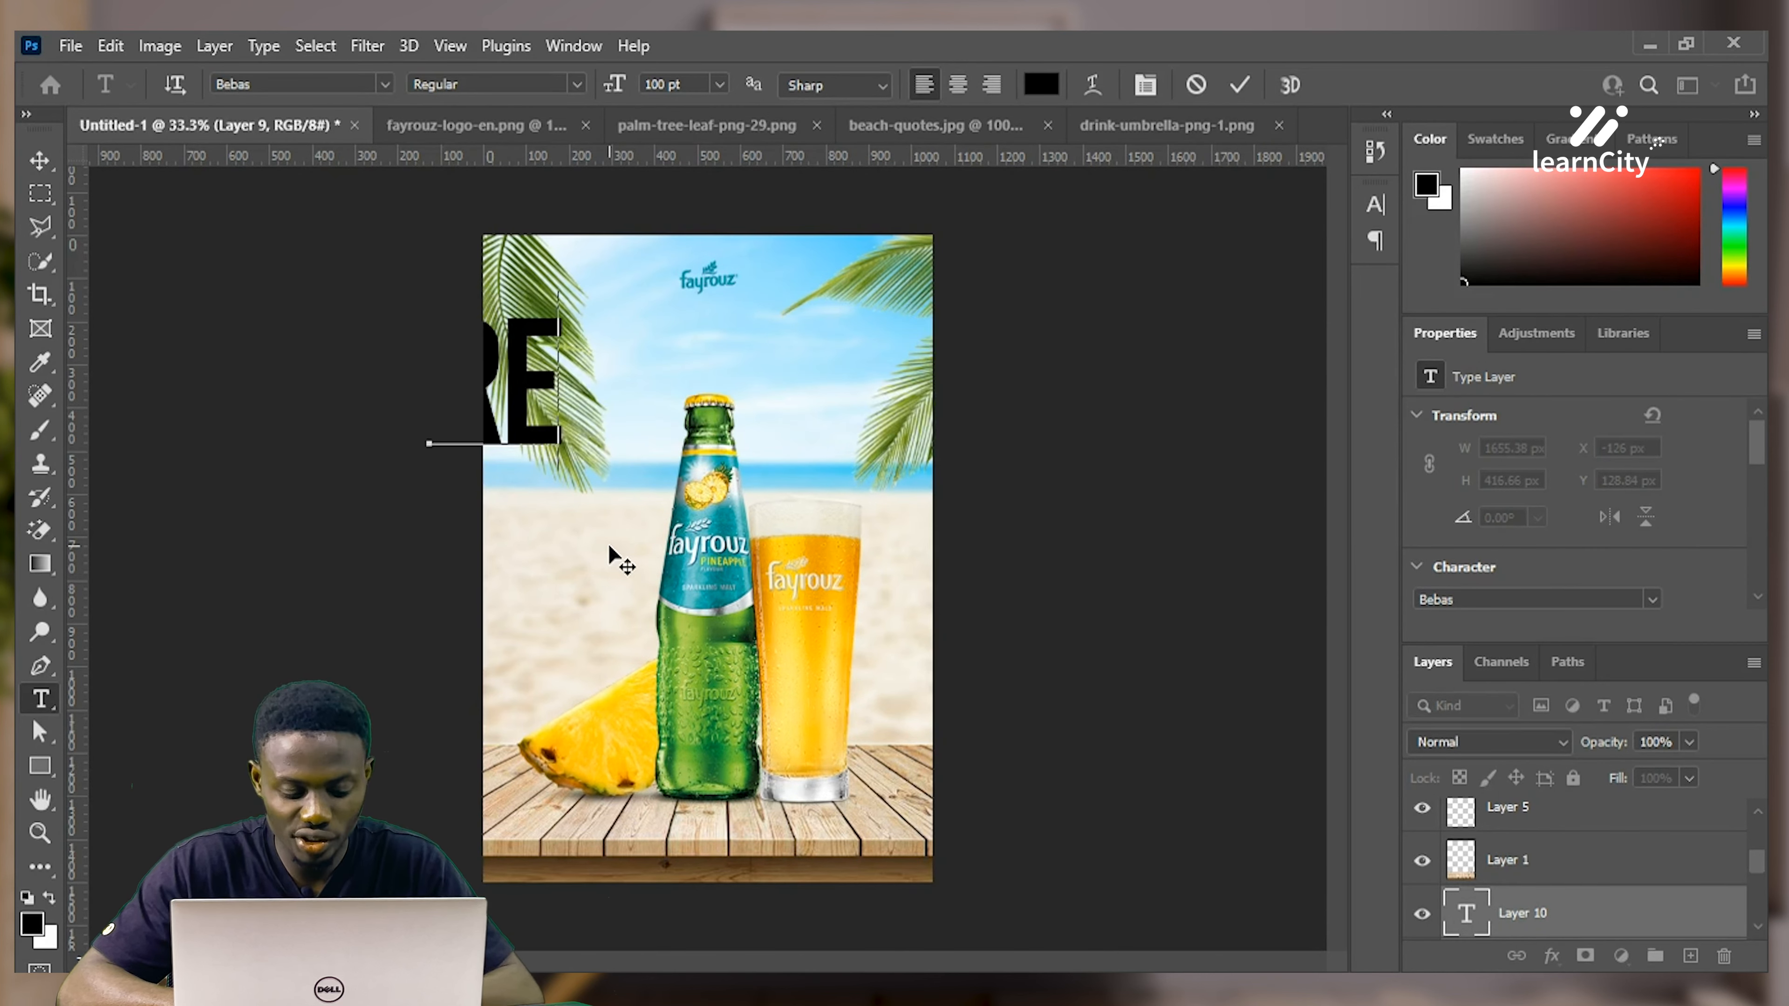
text(FRESHING)
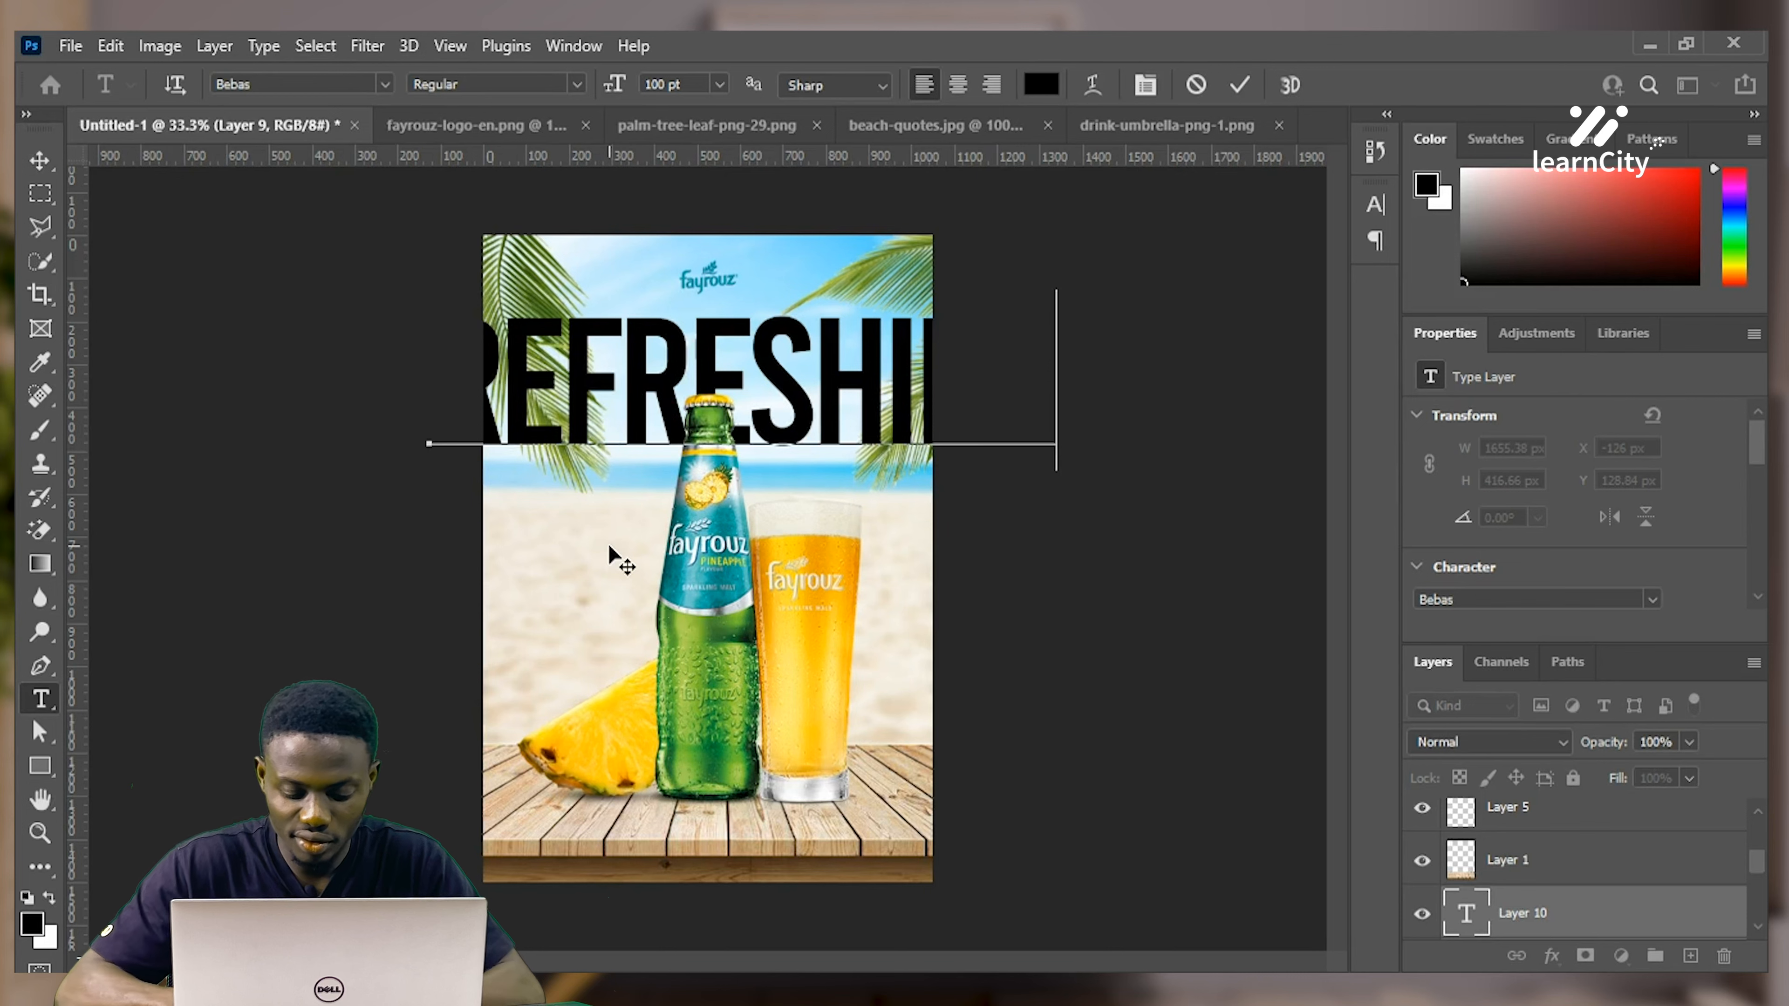
key(Return)
text(ENJ)
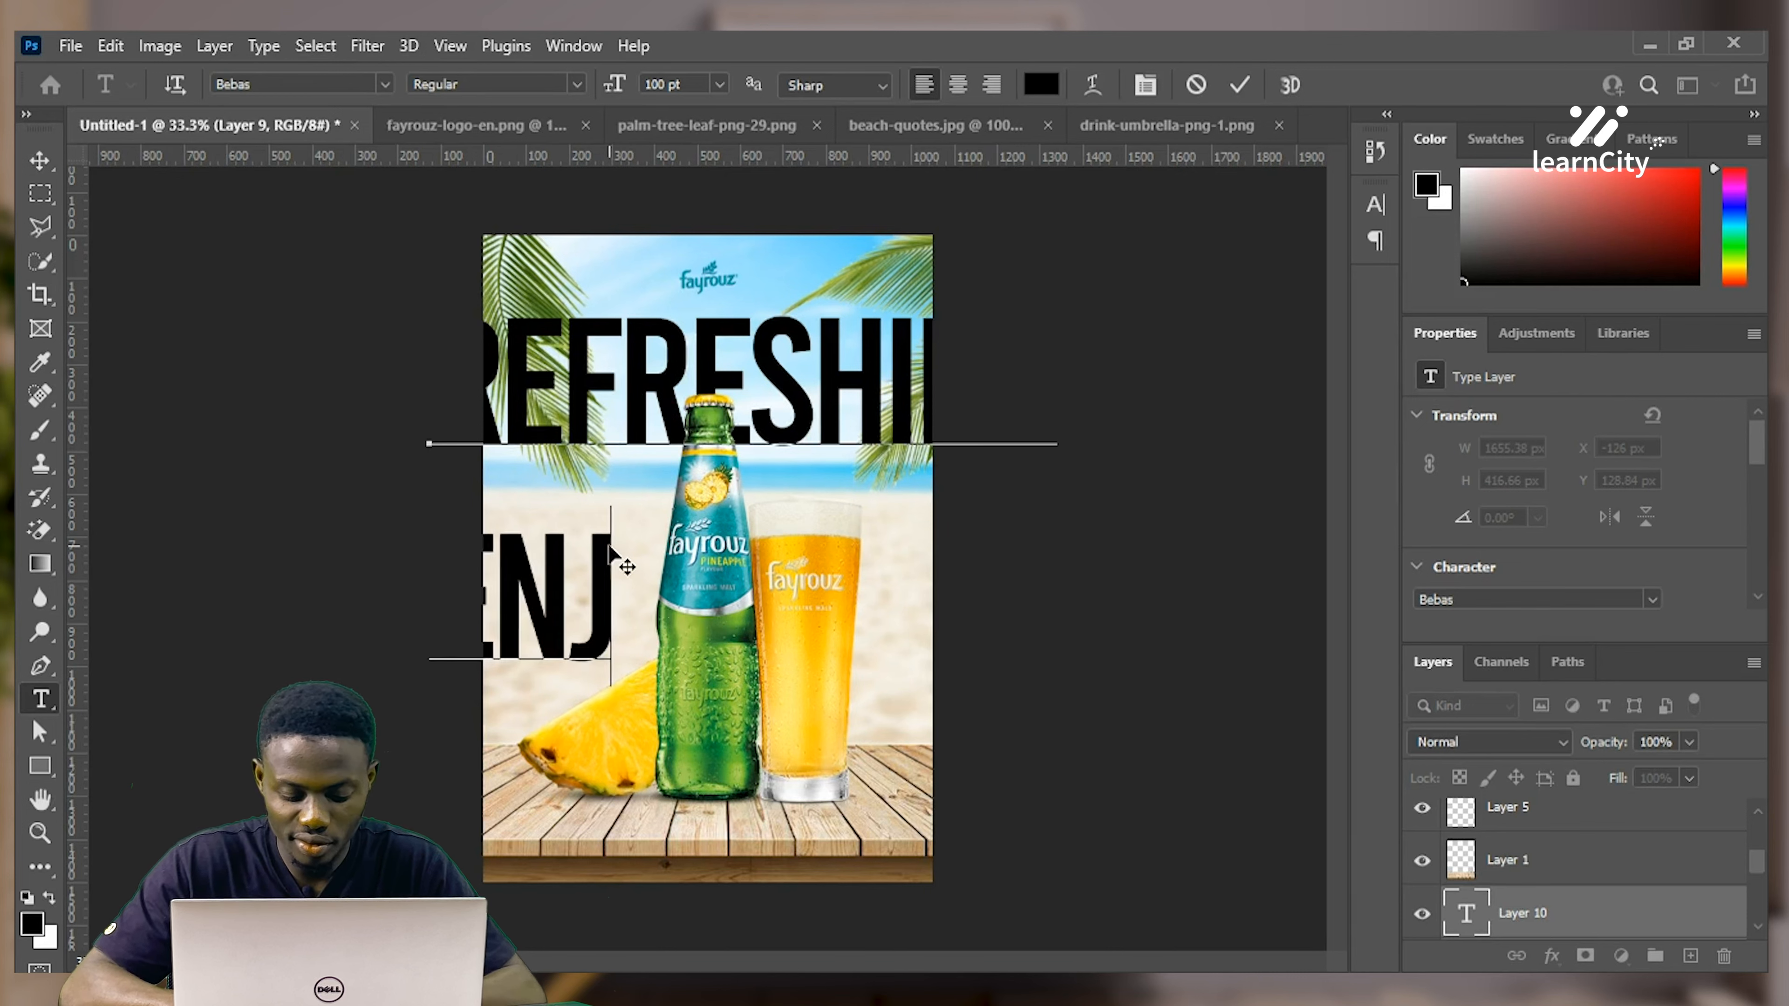
text(OYMENT)
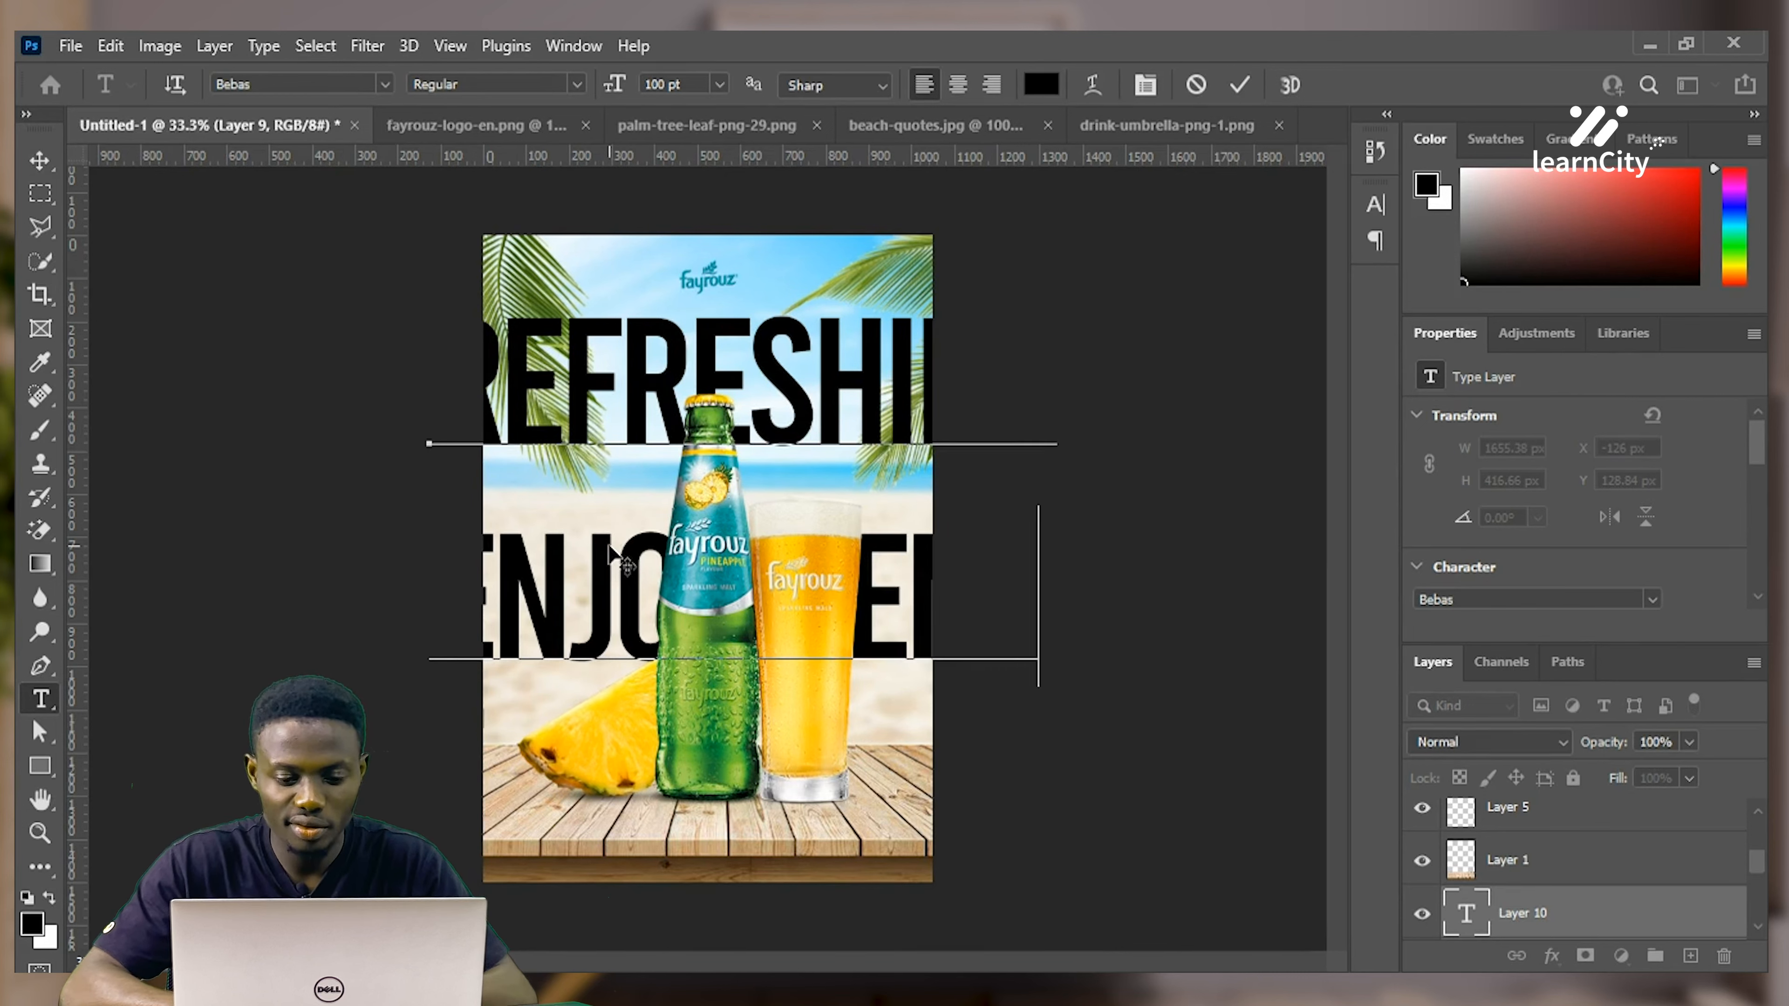
Resize the headline to 48 pt and move it right and up near the top
key(ctrl+a)
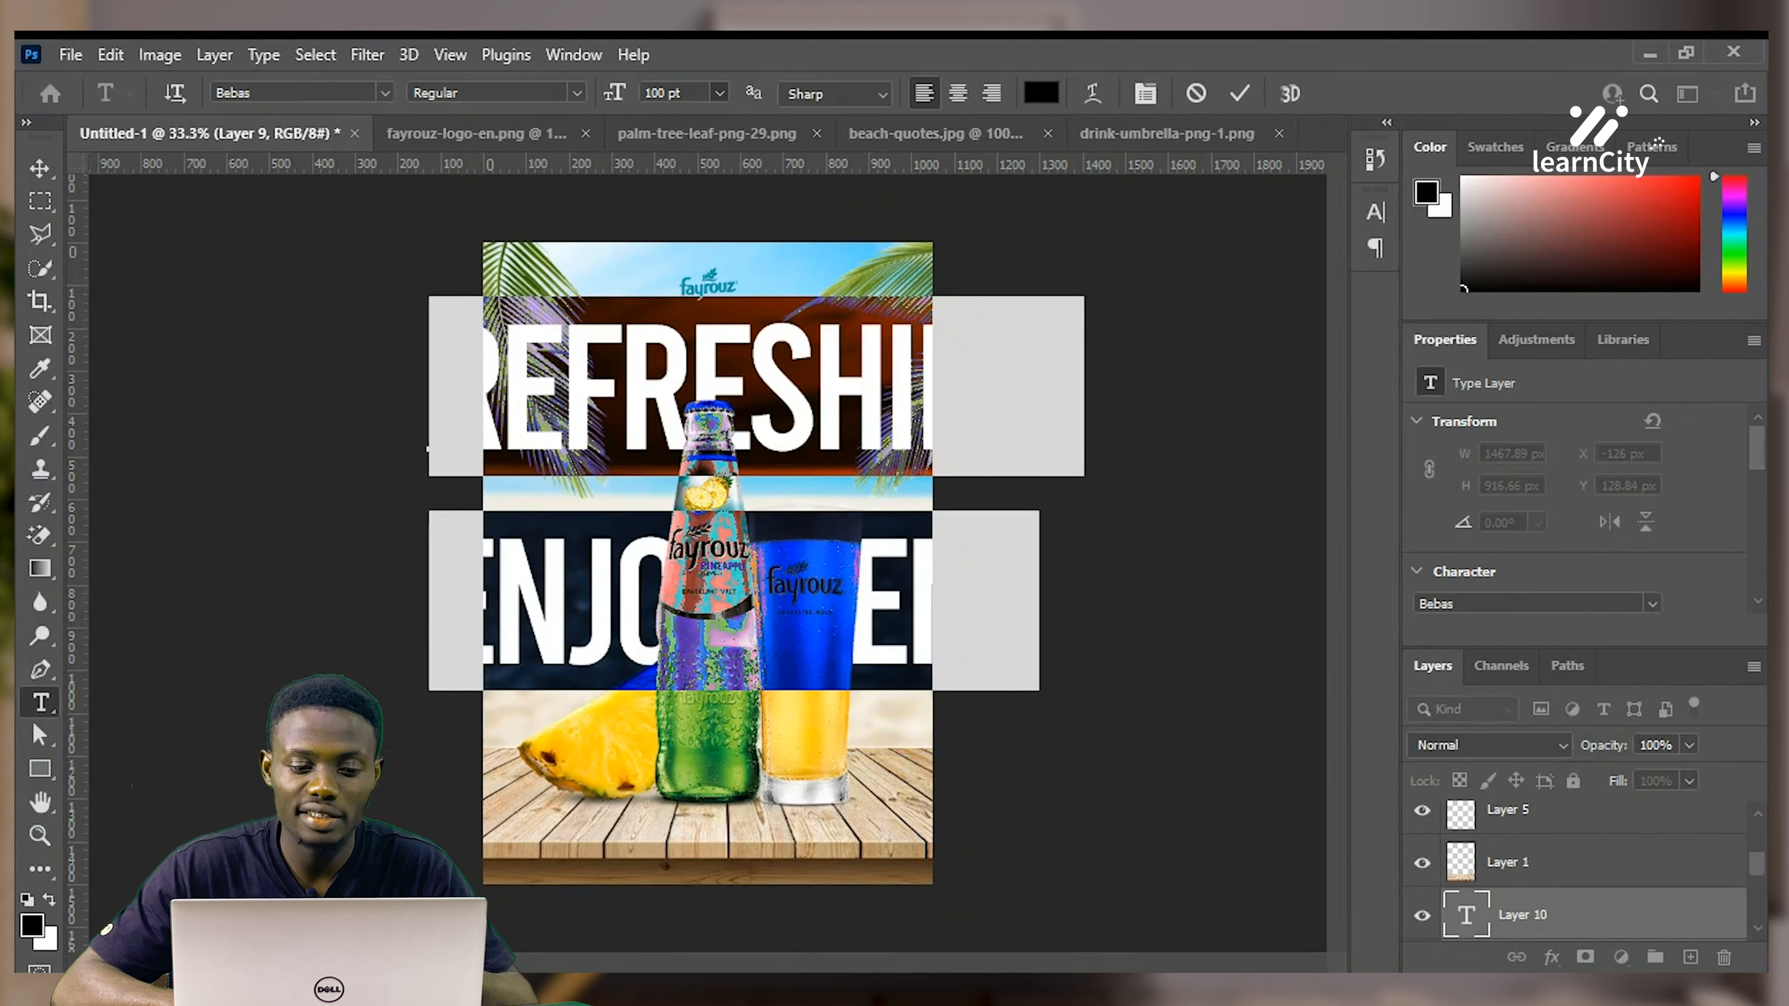
click(676, 391)
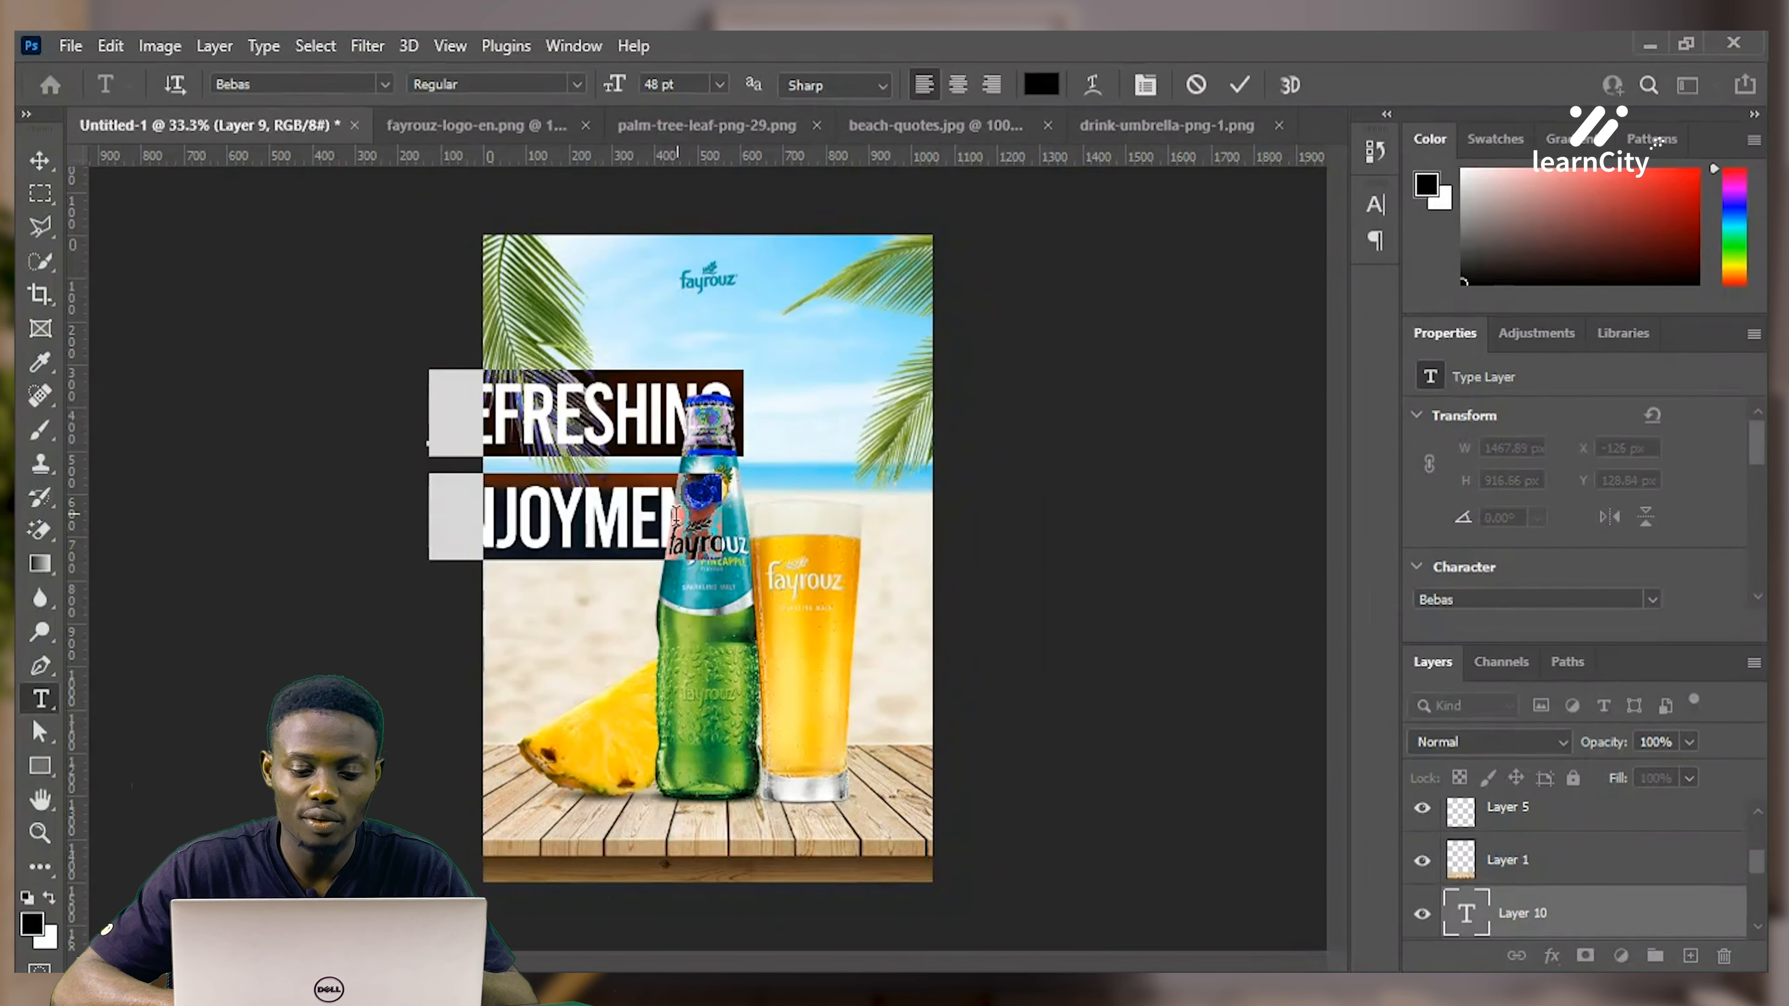
drag(609, 648, 733, 585)
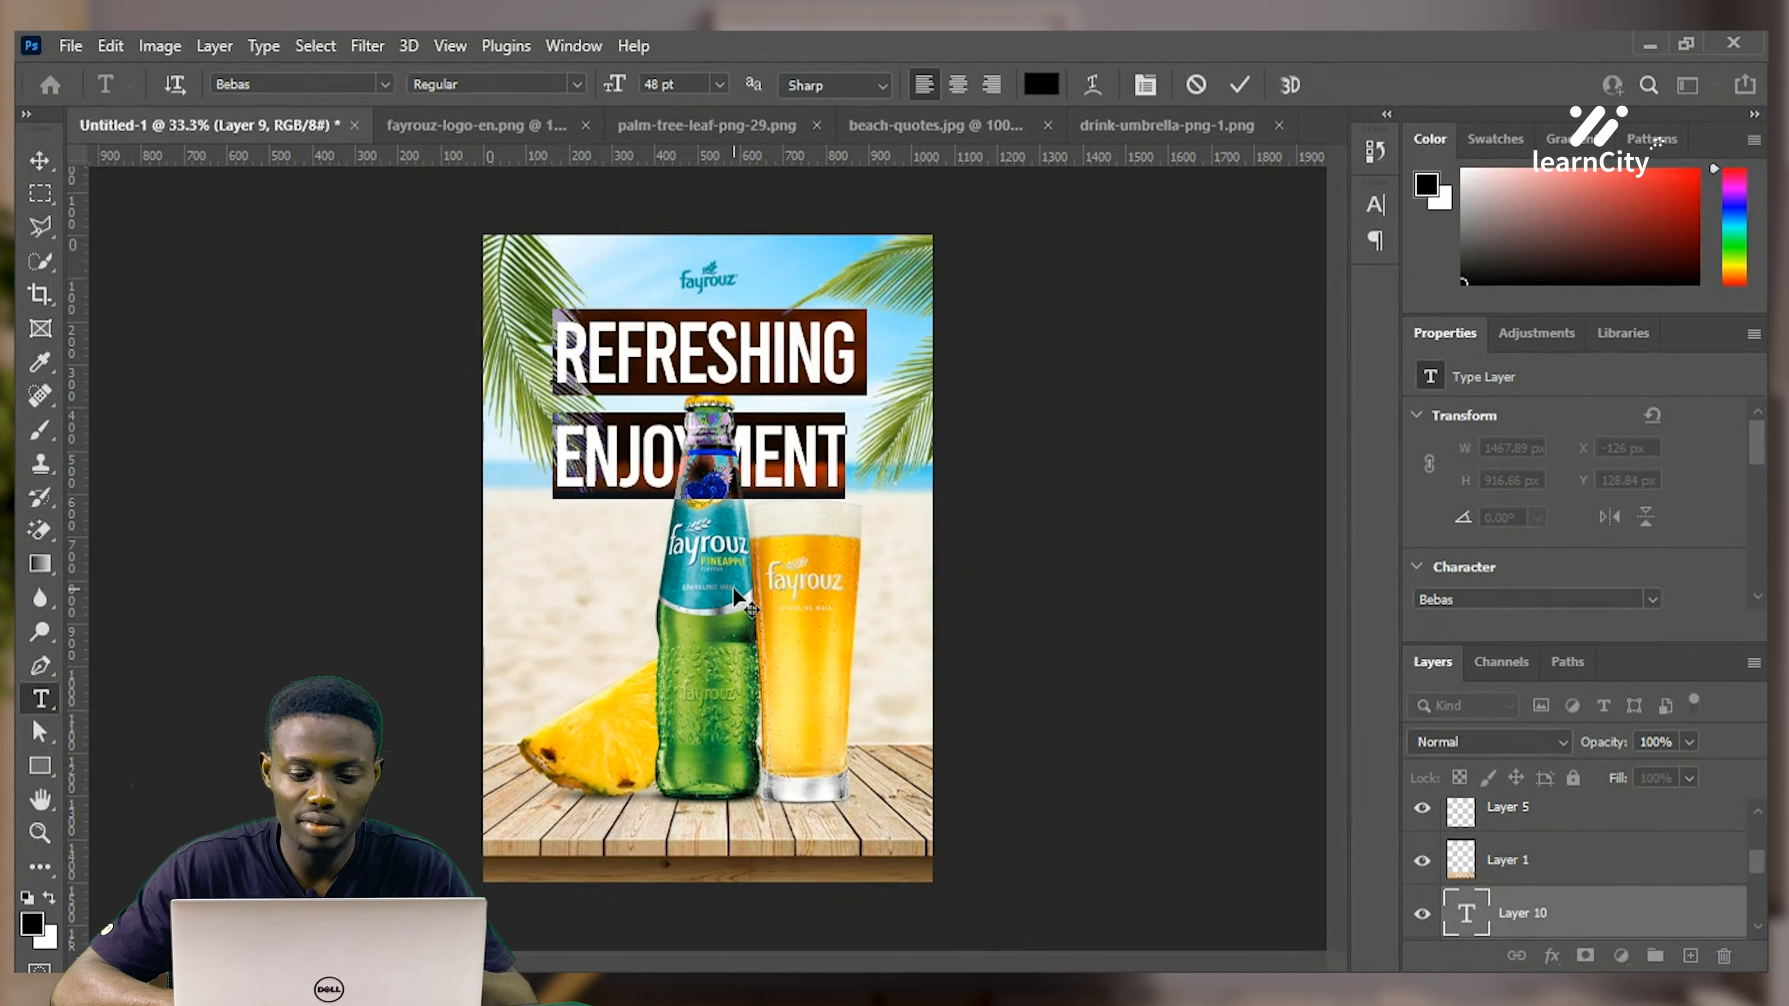
Set the headline's leading to 36 pt and tracking to -50 in the Character panel
click(1144, 85)
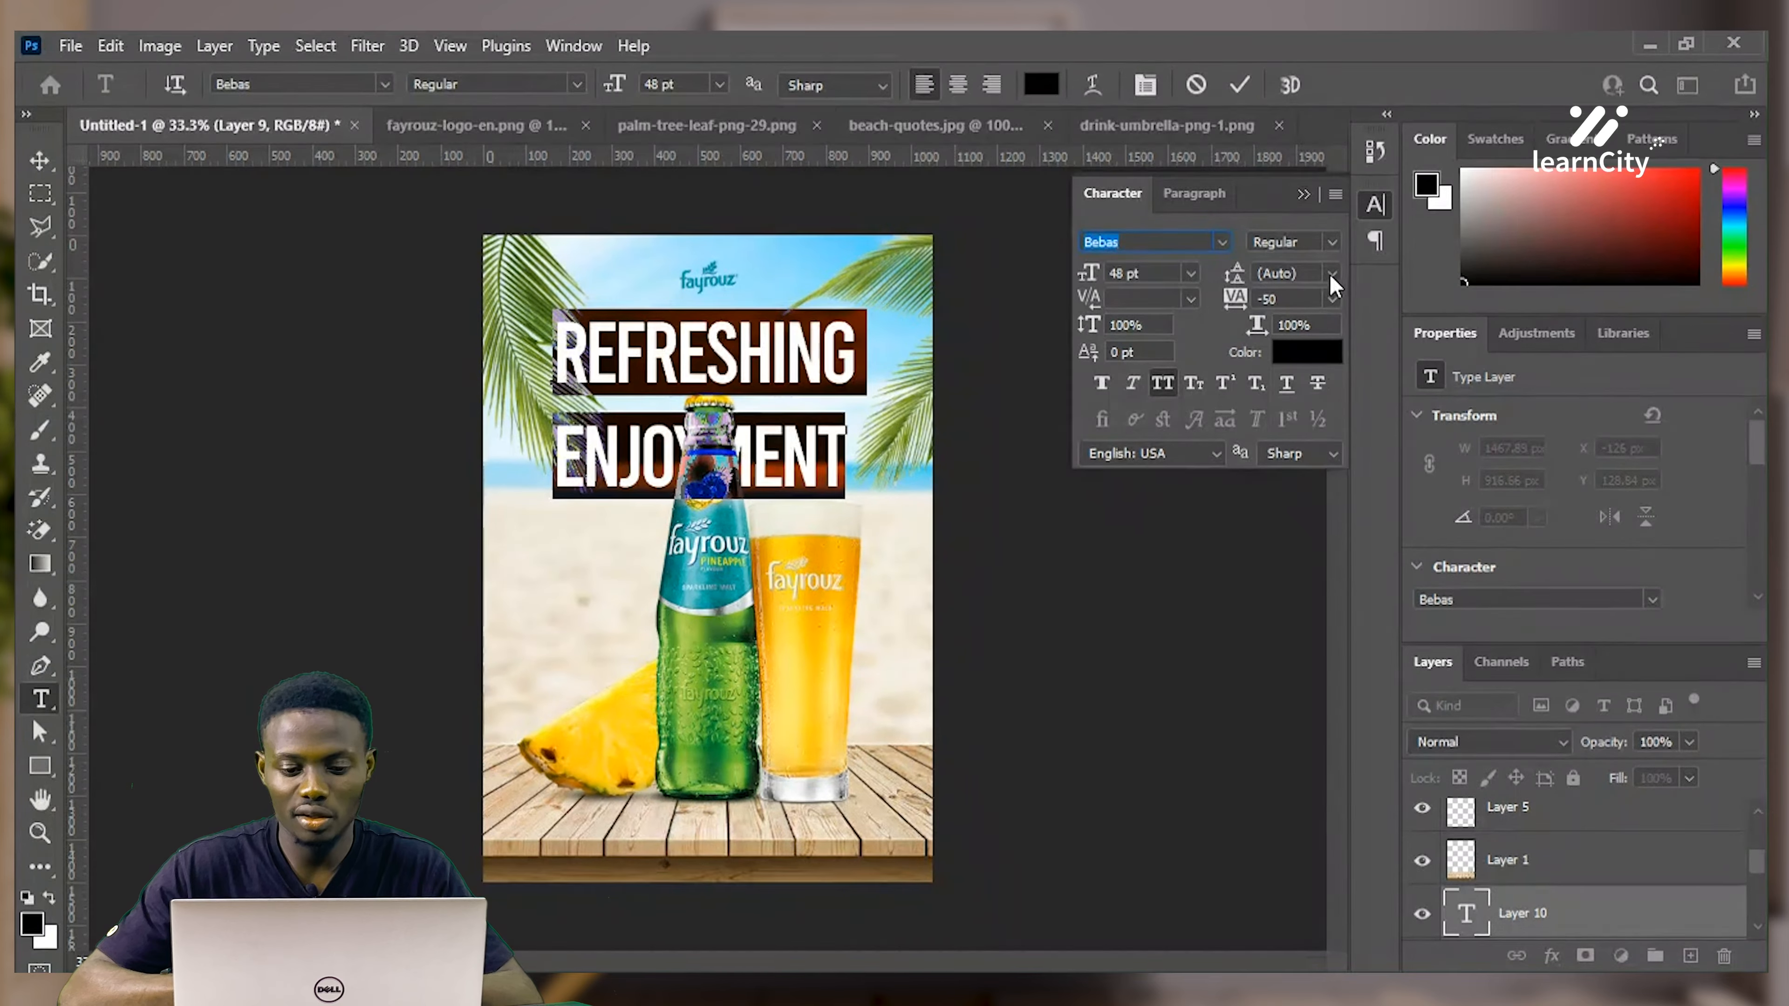
click(1306, 373)
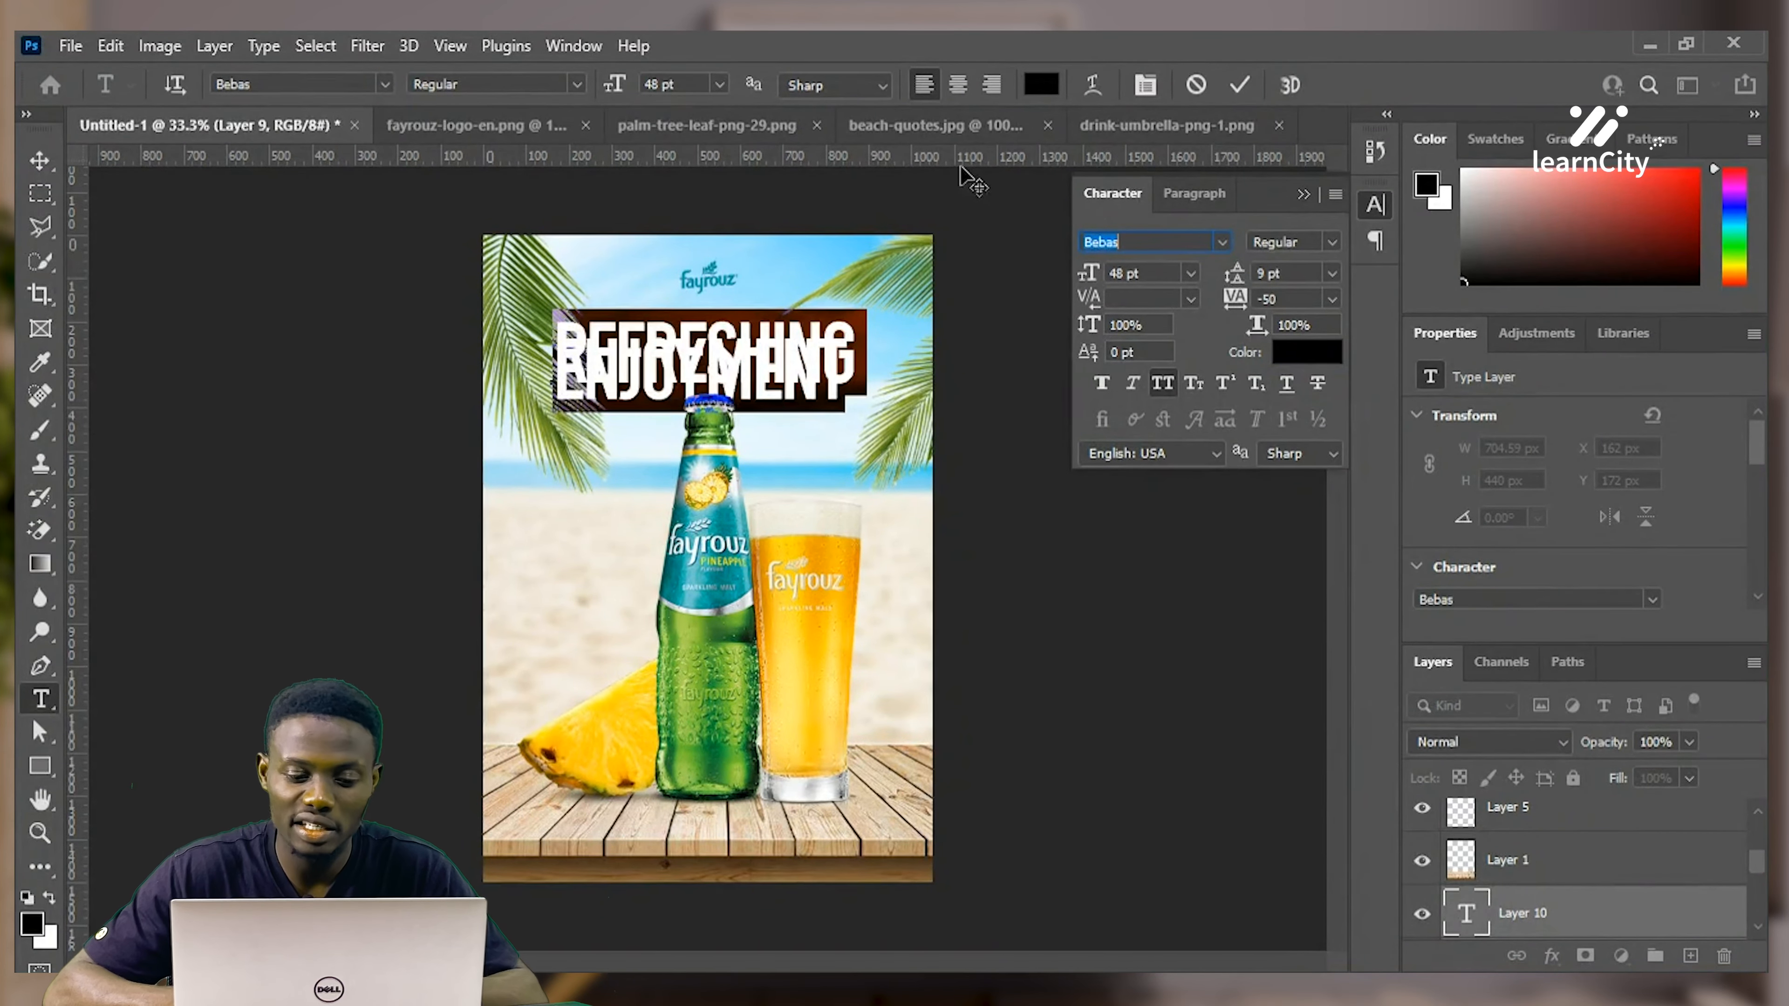
click(768, 350)
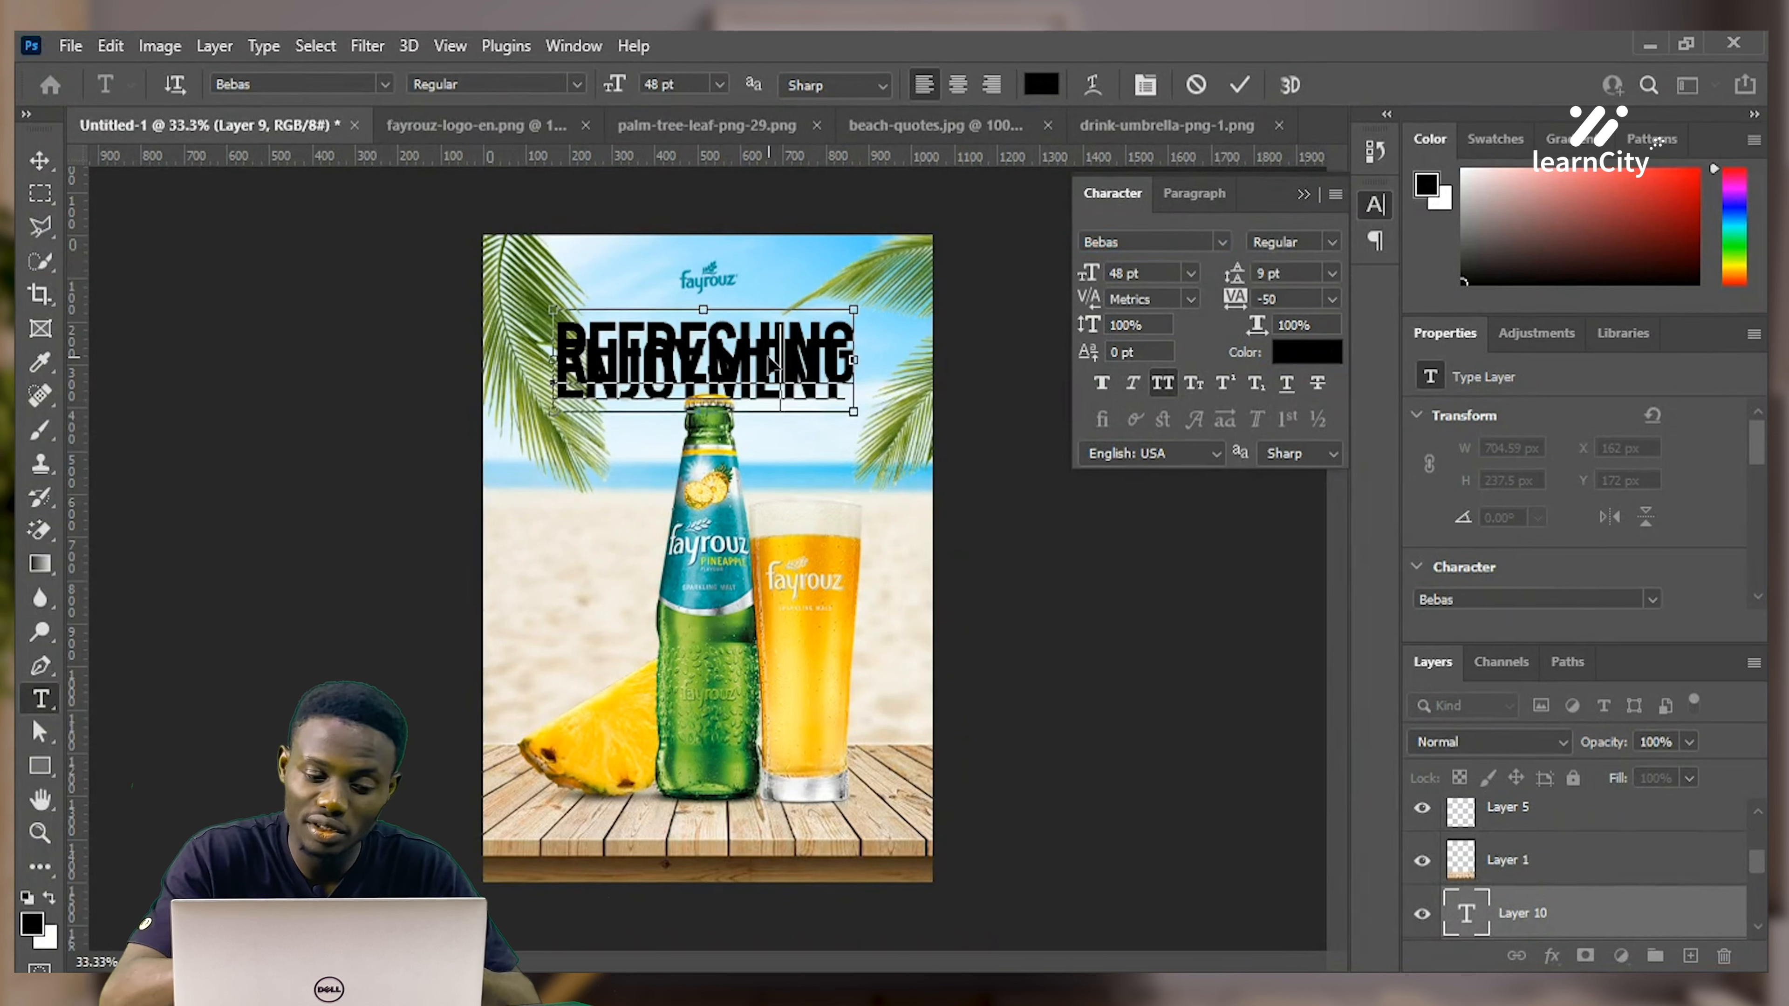
key(ctrl+t)
key(ctrl+t)
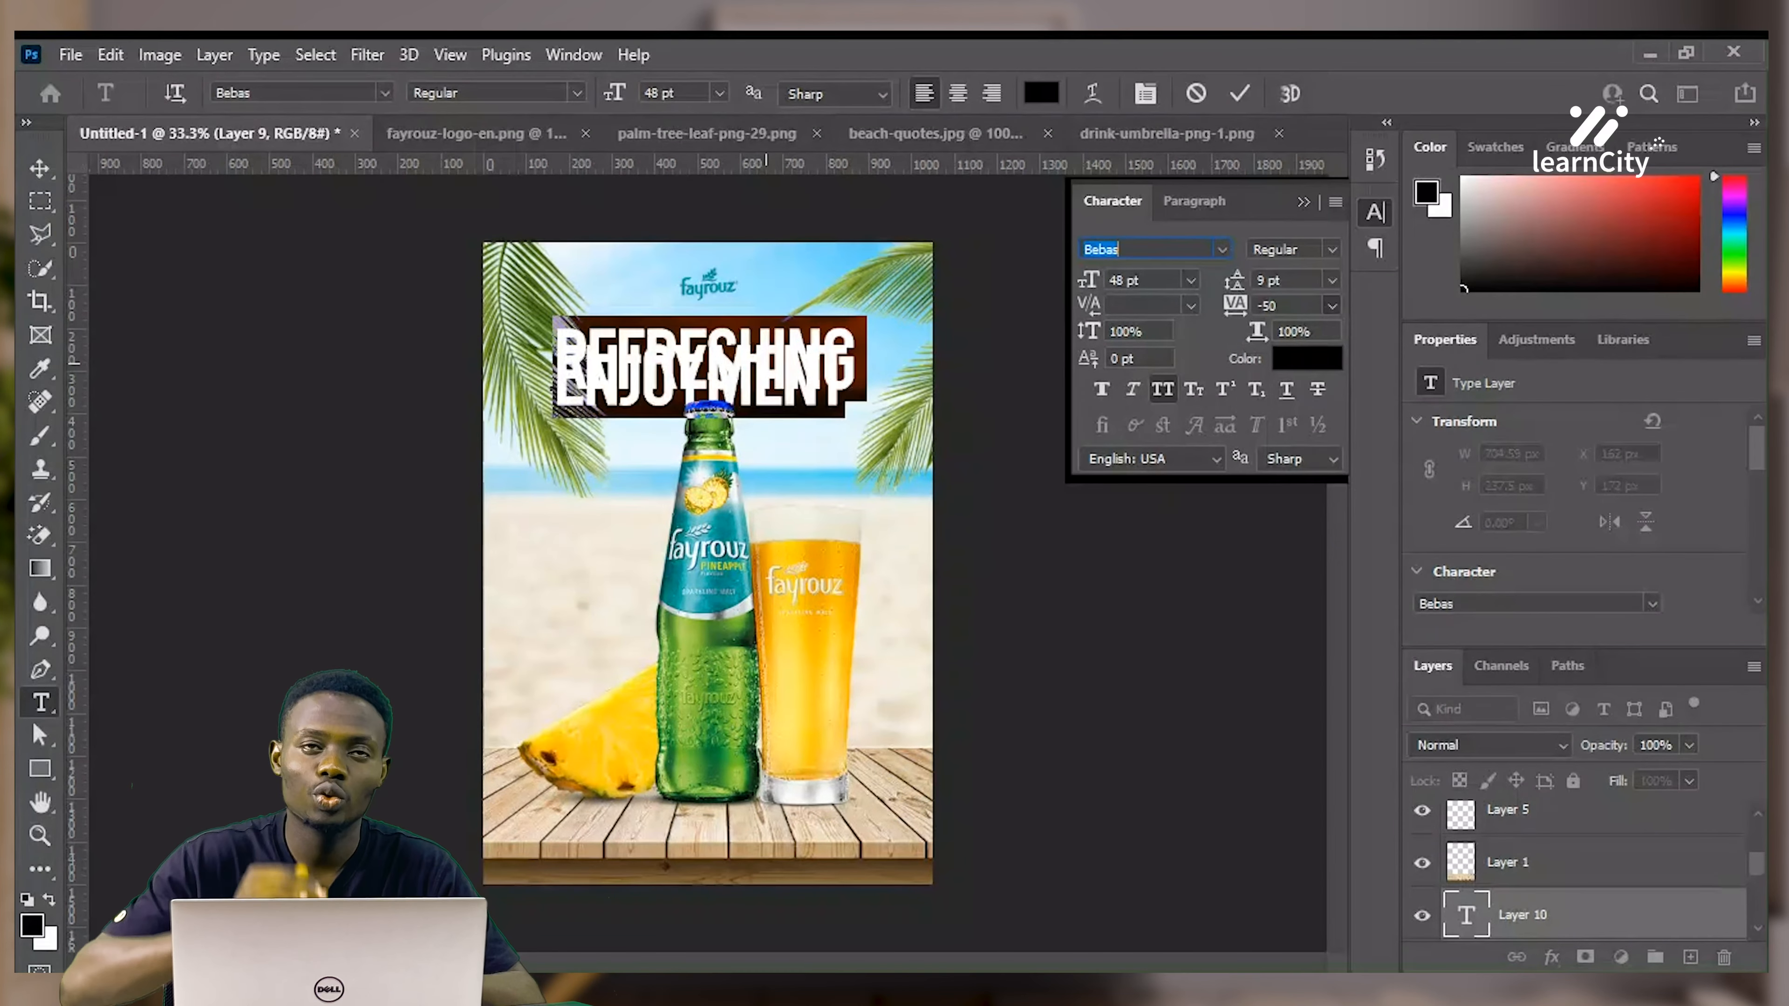
click(1298, 421)
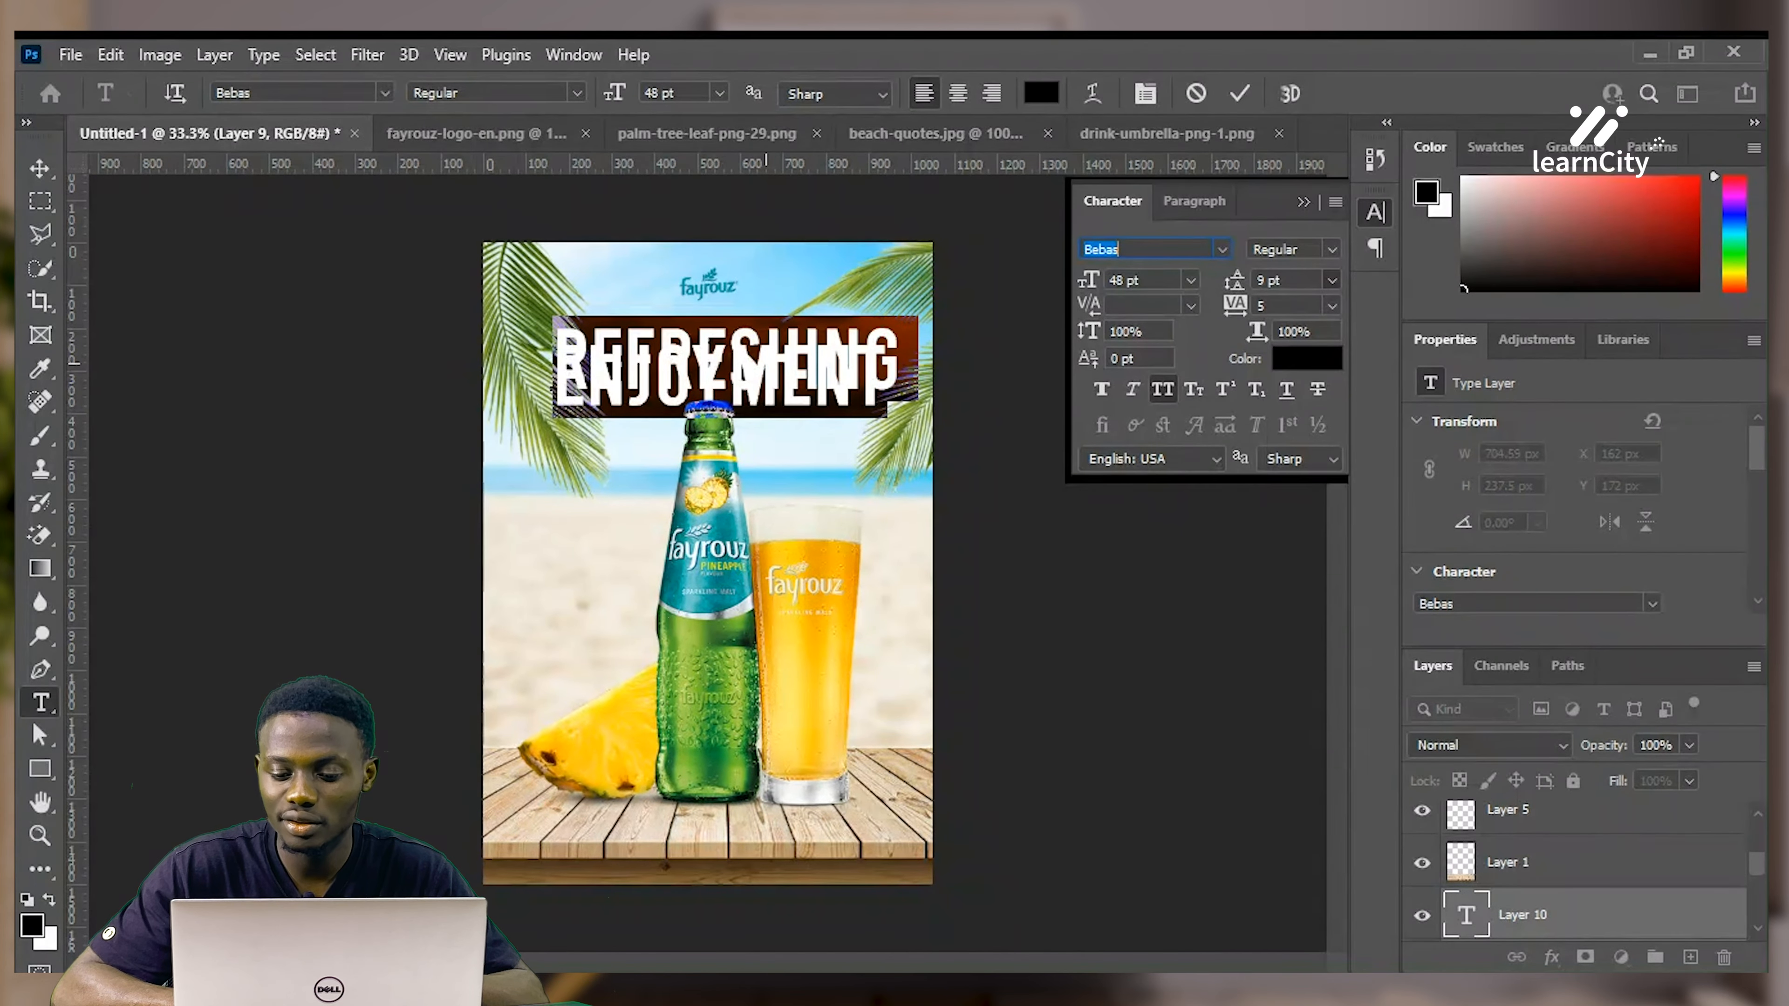
click(1292, 547)
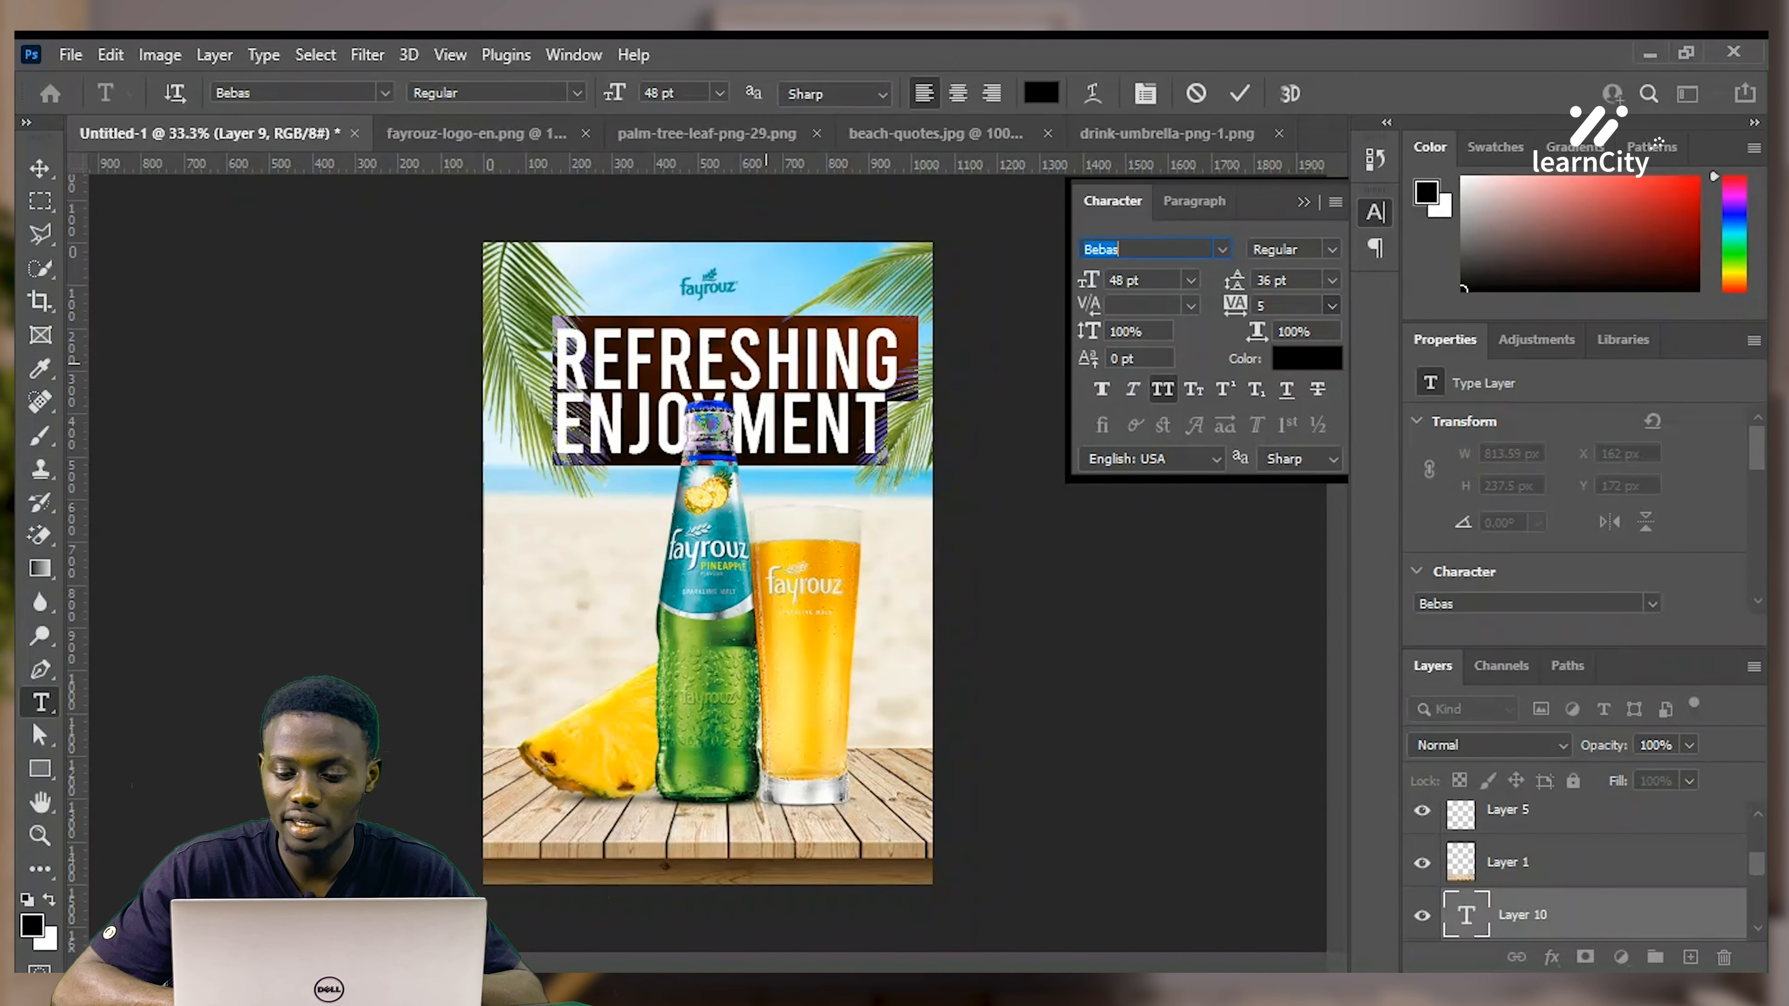
click(1304, 359)
drag(811, 522, 845, 505)
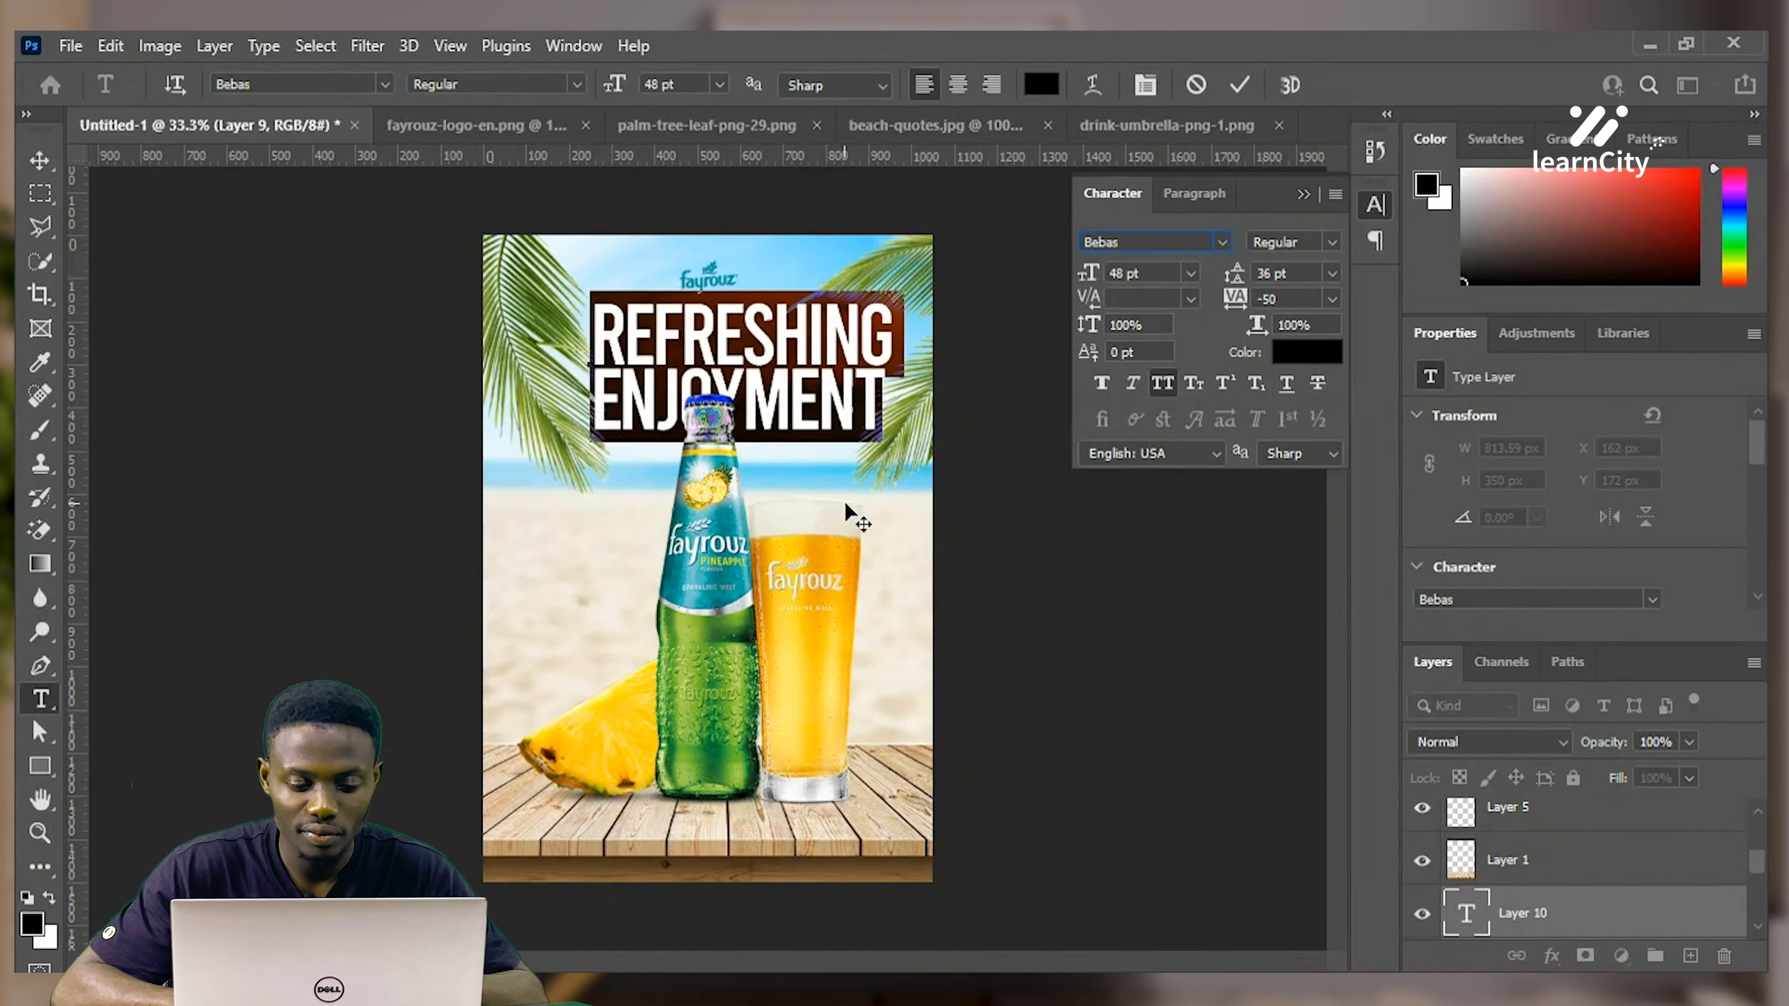
Correct the misspelled letters in ENJOYMENT and finish editing the text
drag(844, 502, 845, 506)
drag(809, 427, 785, 409)
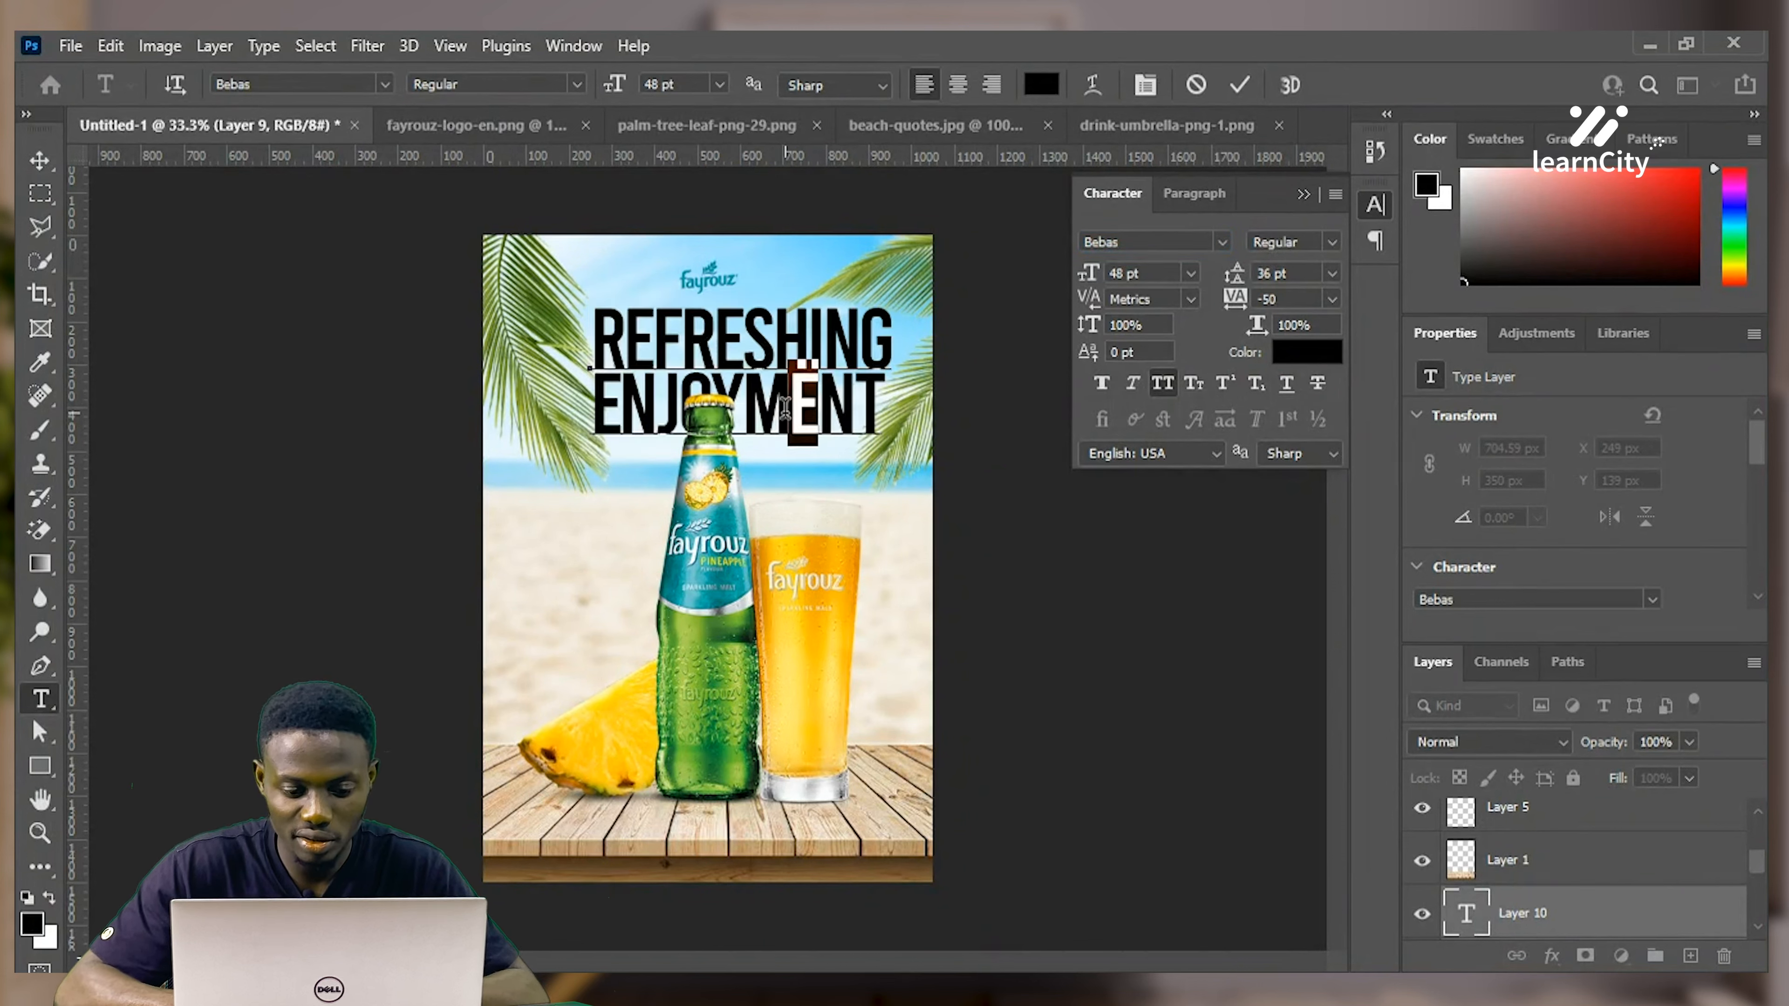
text(T\)
key(BackSpace)
key(BackSpace)
text(E)
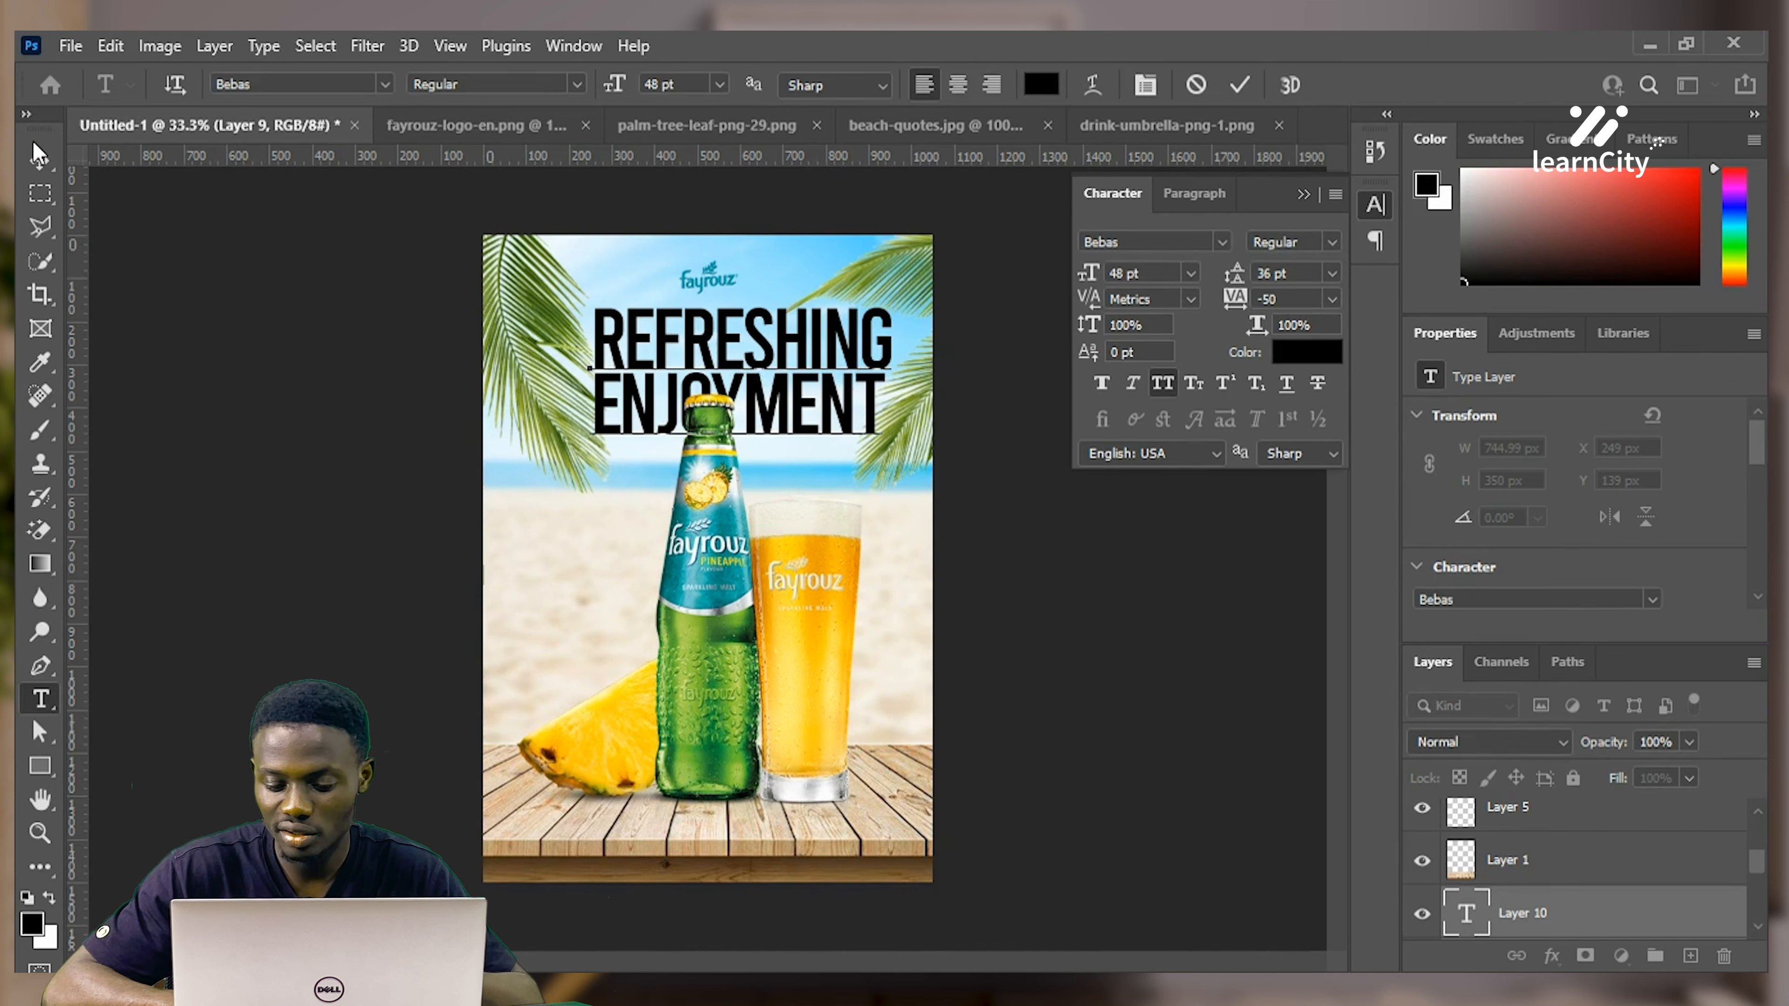
click(44, 197)
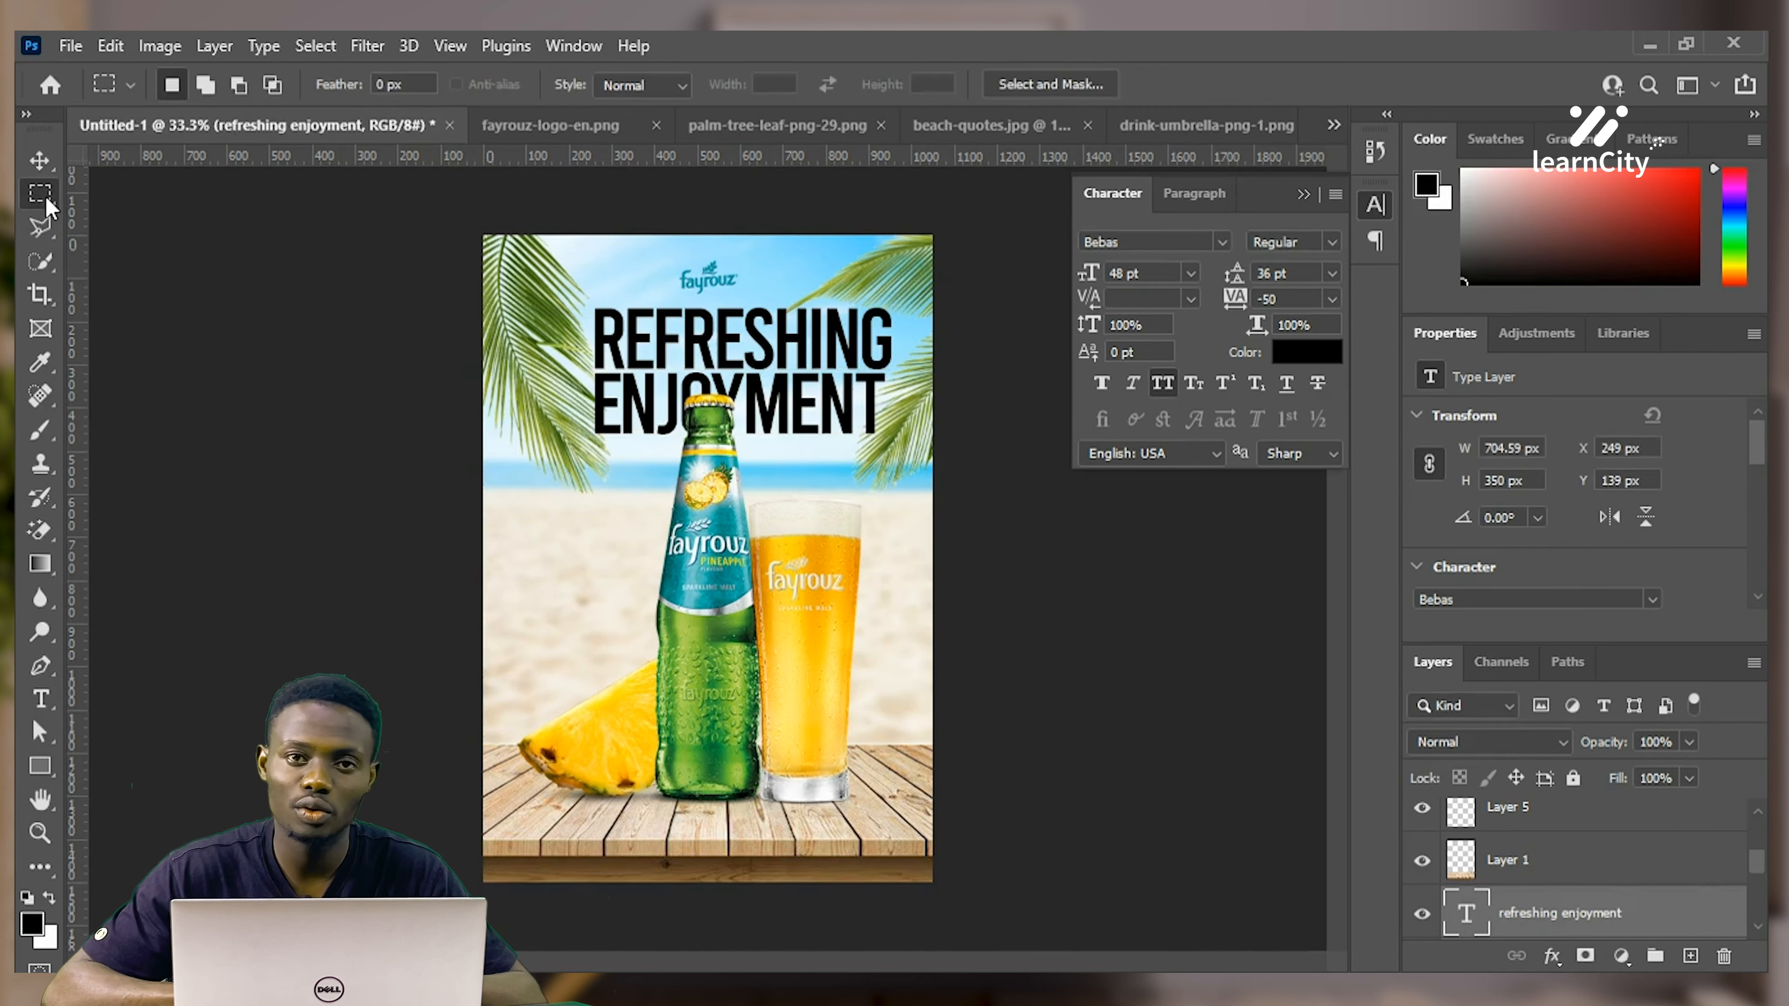
Centre the headline horizontally on the canvas and move its layer beneath the palm leaves
click(39, 161)
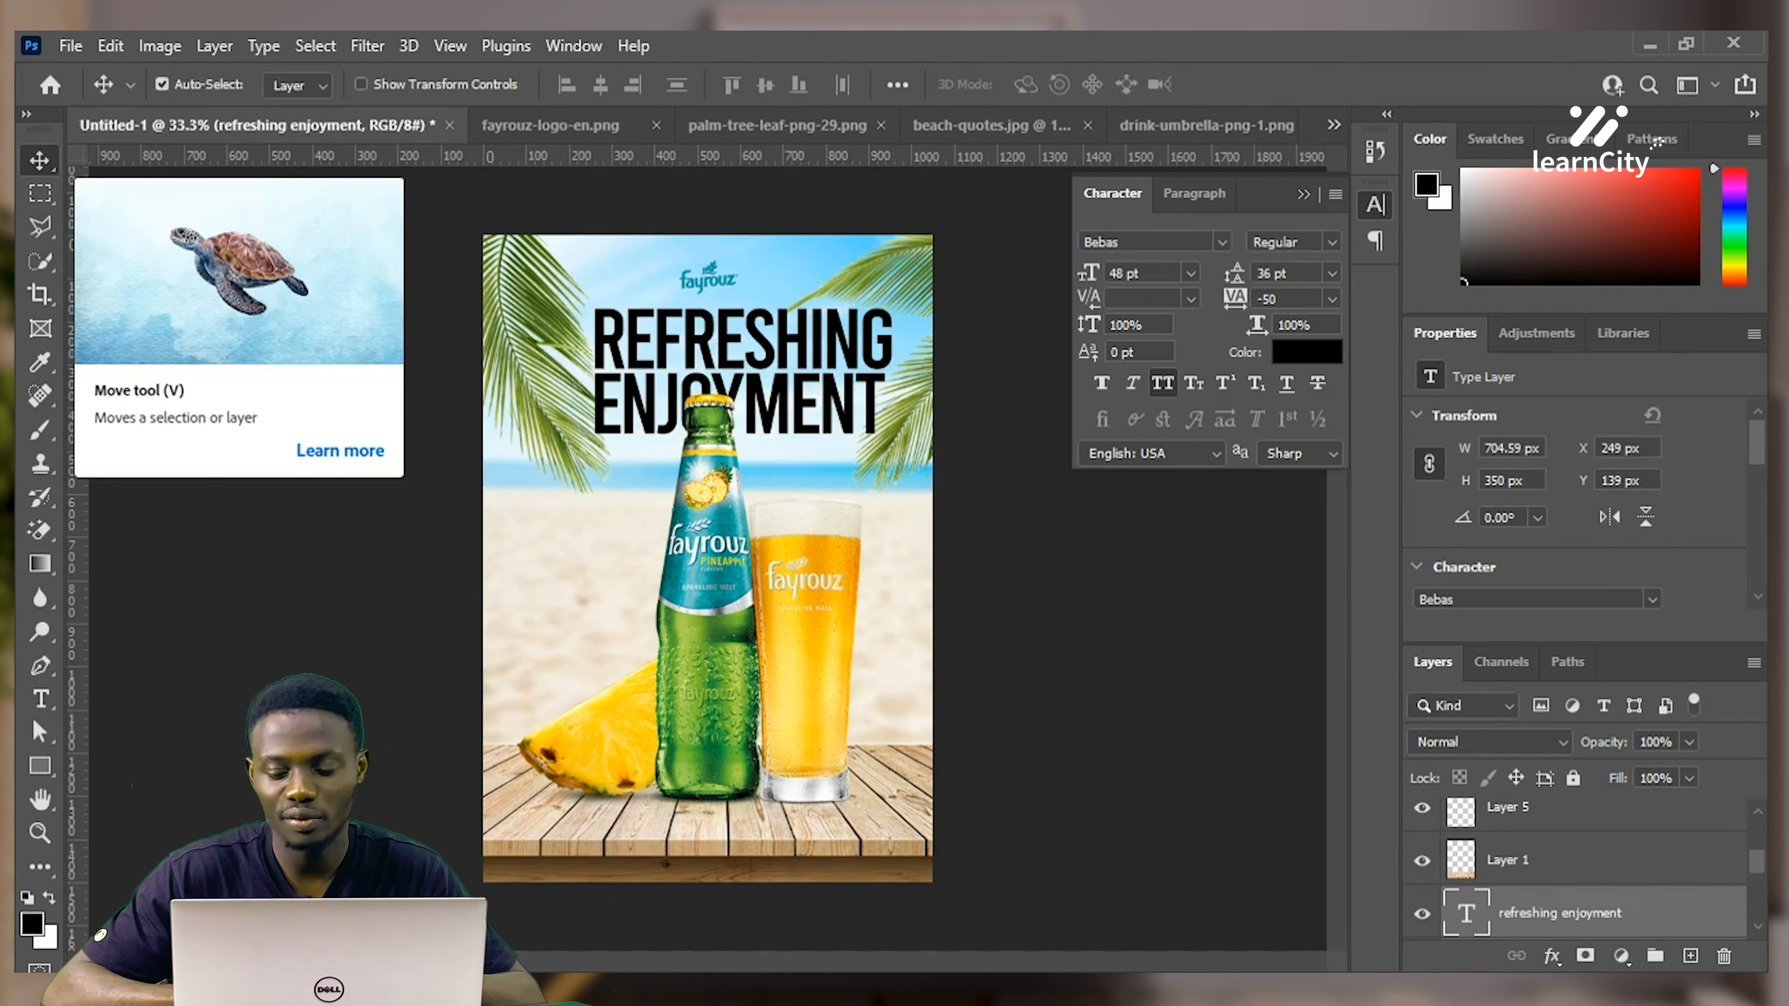
drag(792, 387, 759, 392)
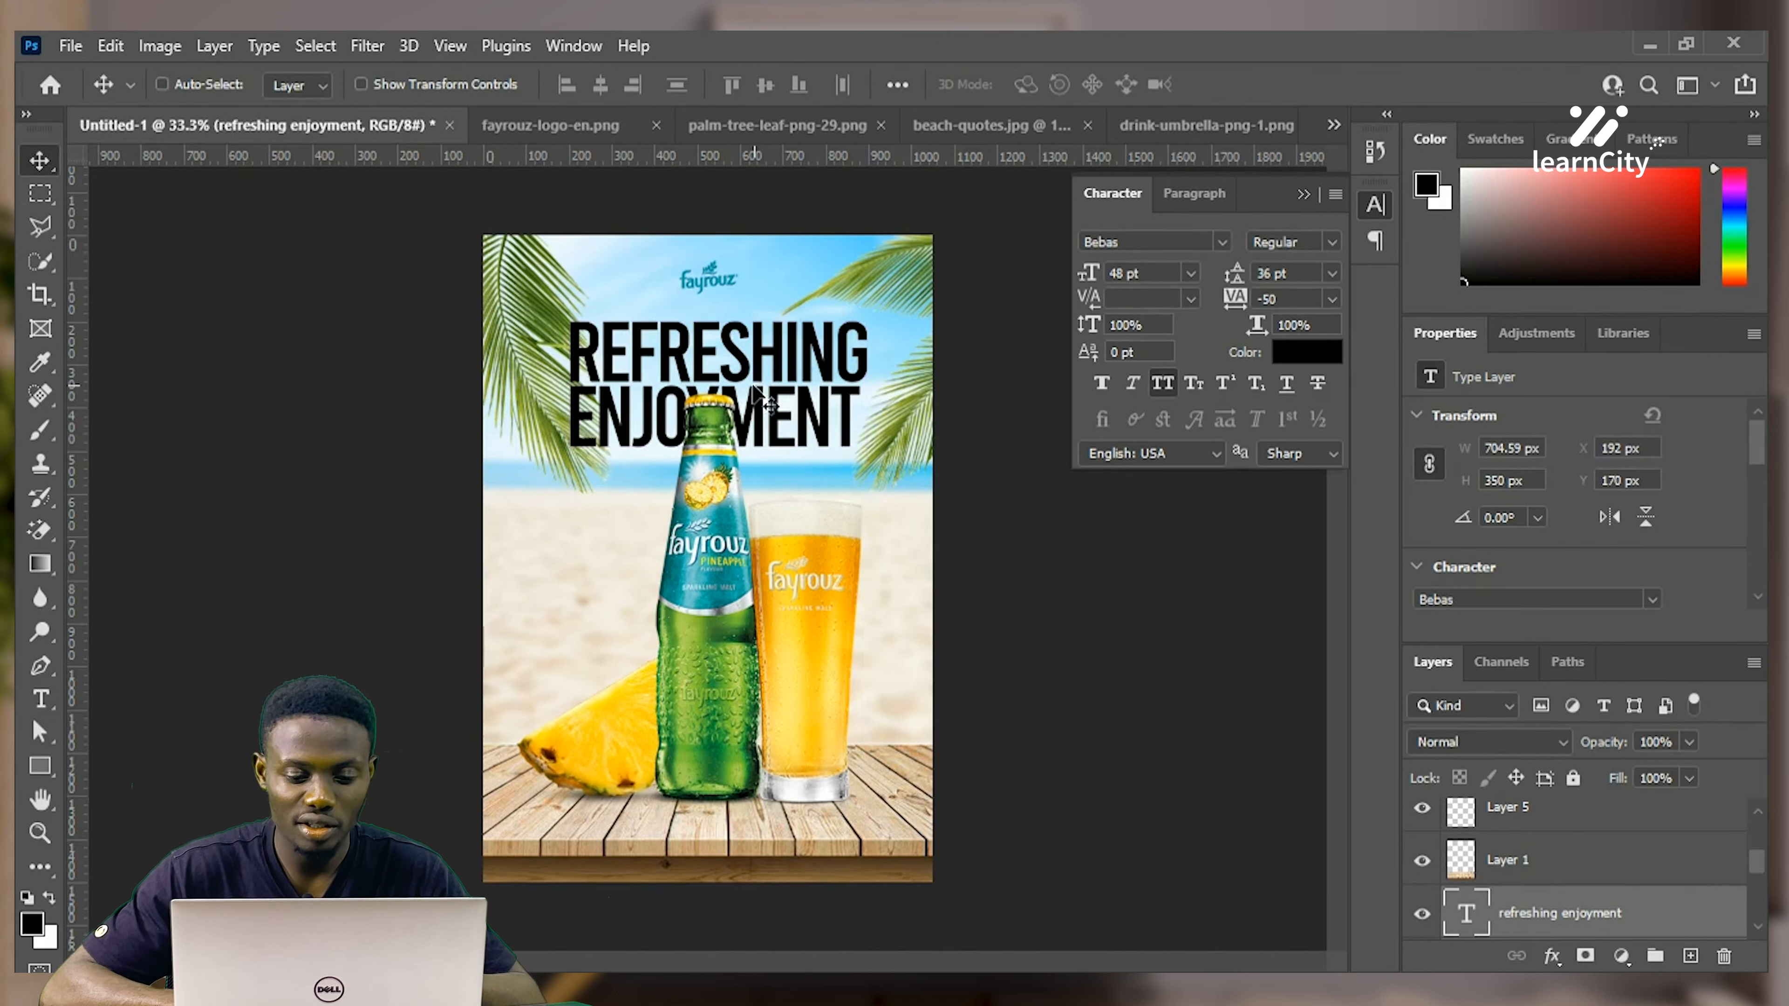
key(ctrl+a)
click(600, 84)
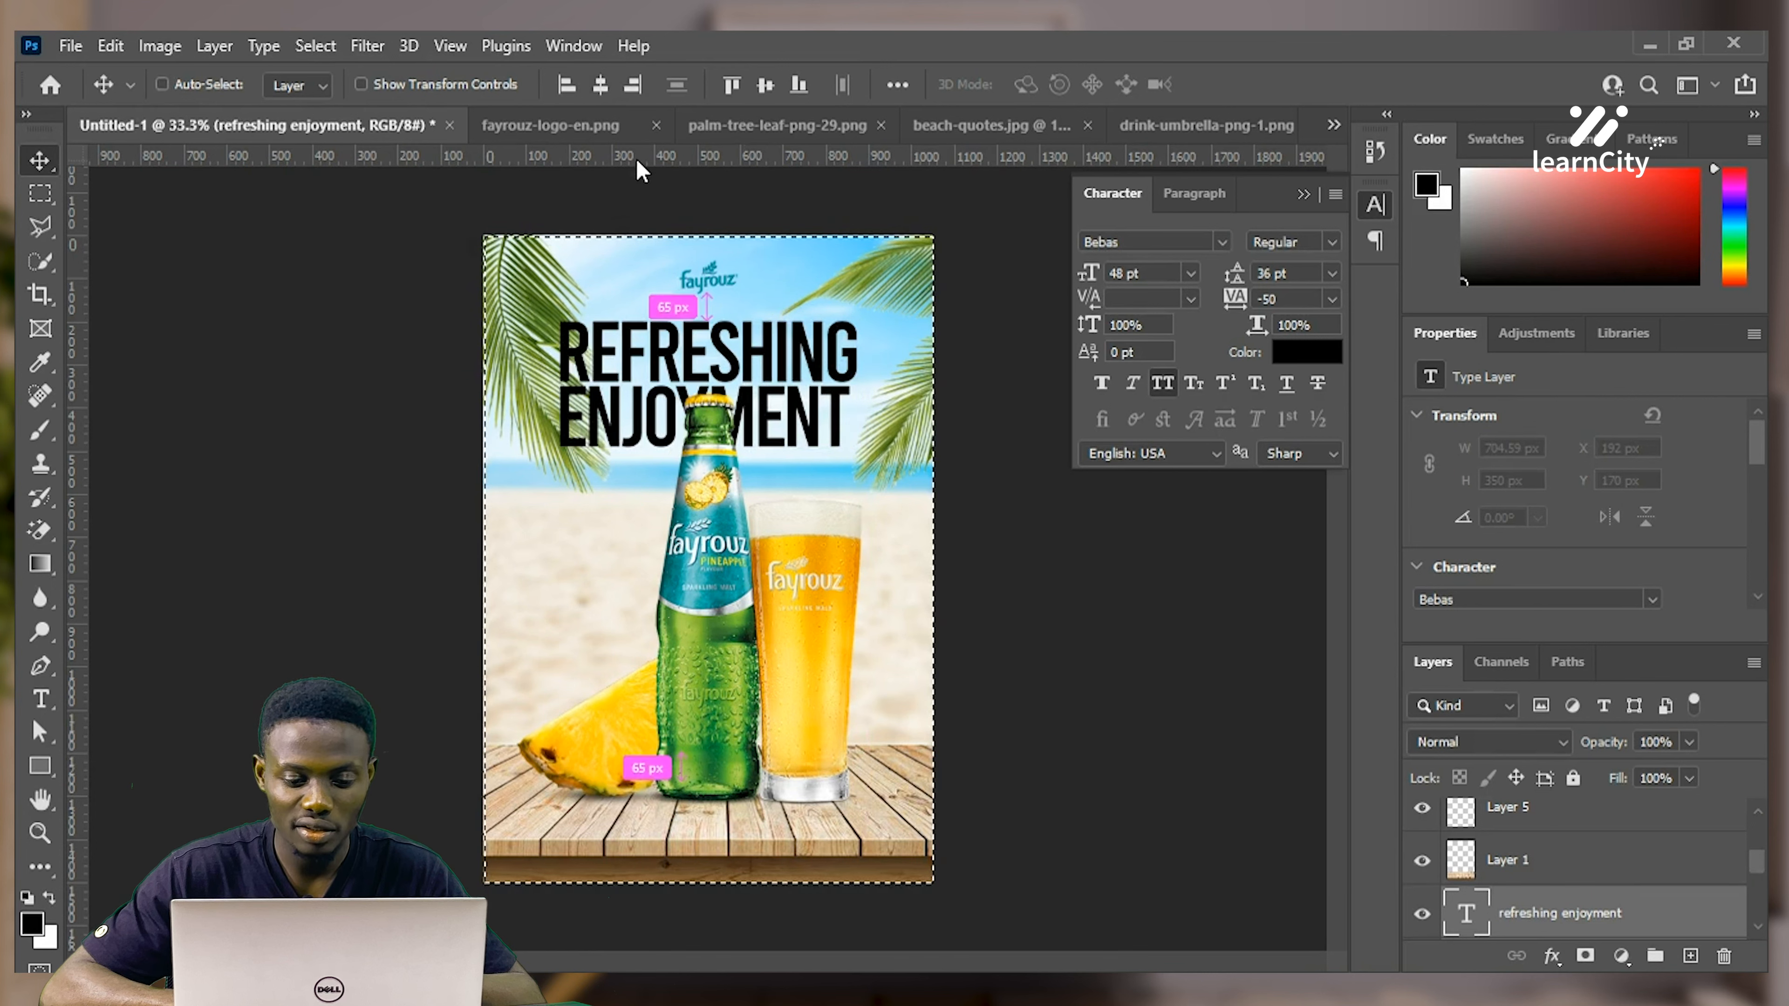
key(ctrl+d)
drag(1556, 914, 1518, 855)
Reposition both palm leaves, then re-centre the headline horizontally on the canvas
click(563, 405)
drag(564, 405, 521, 331)
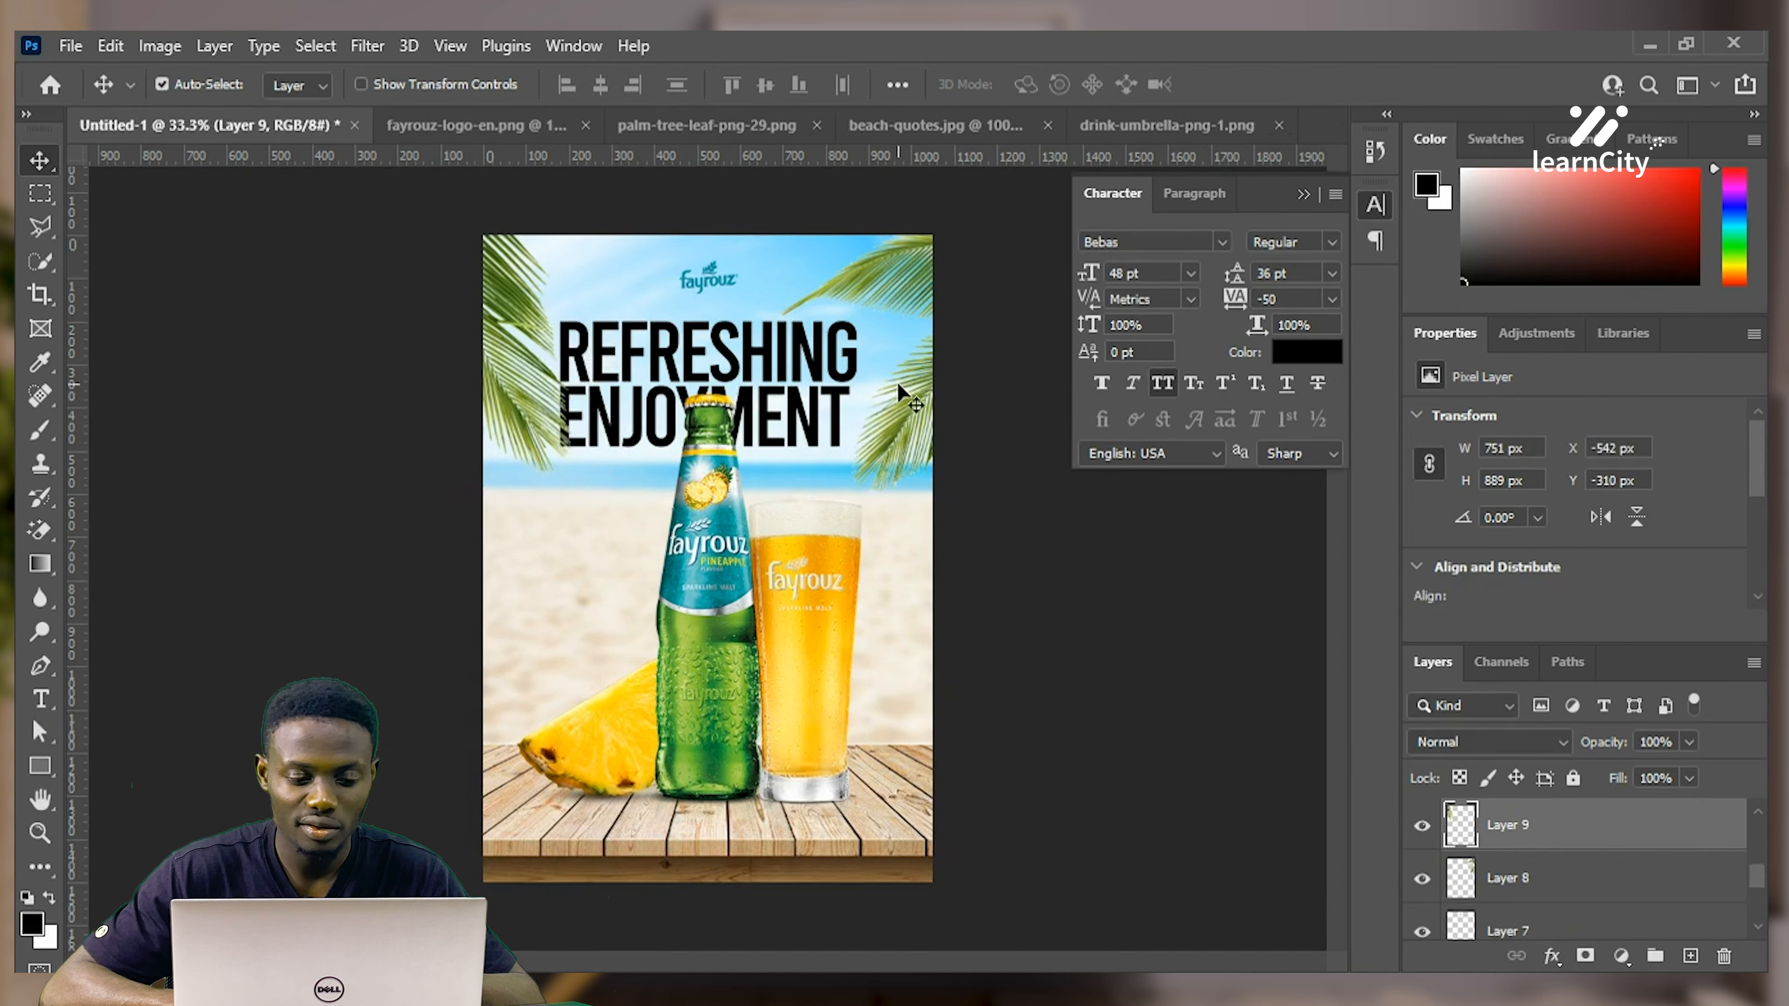
drag(865, 387, 891, 375)
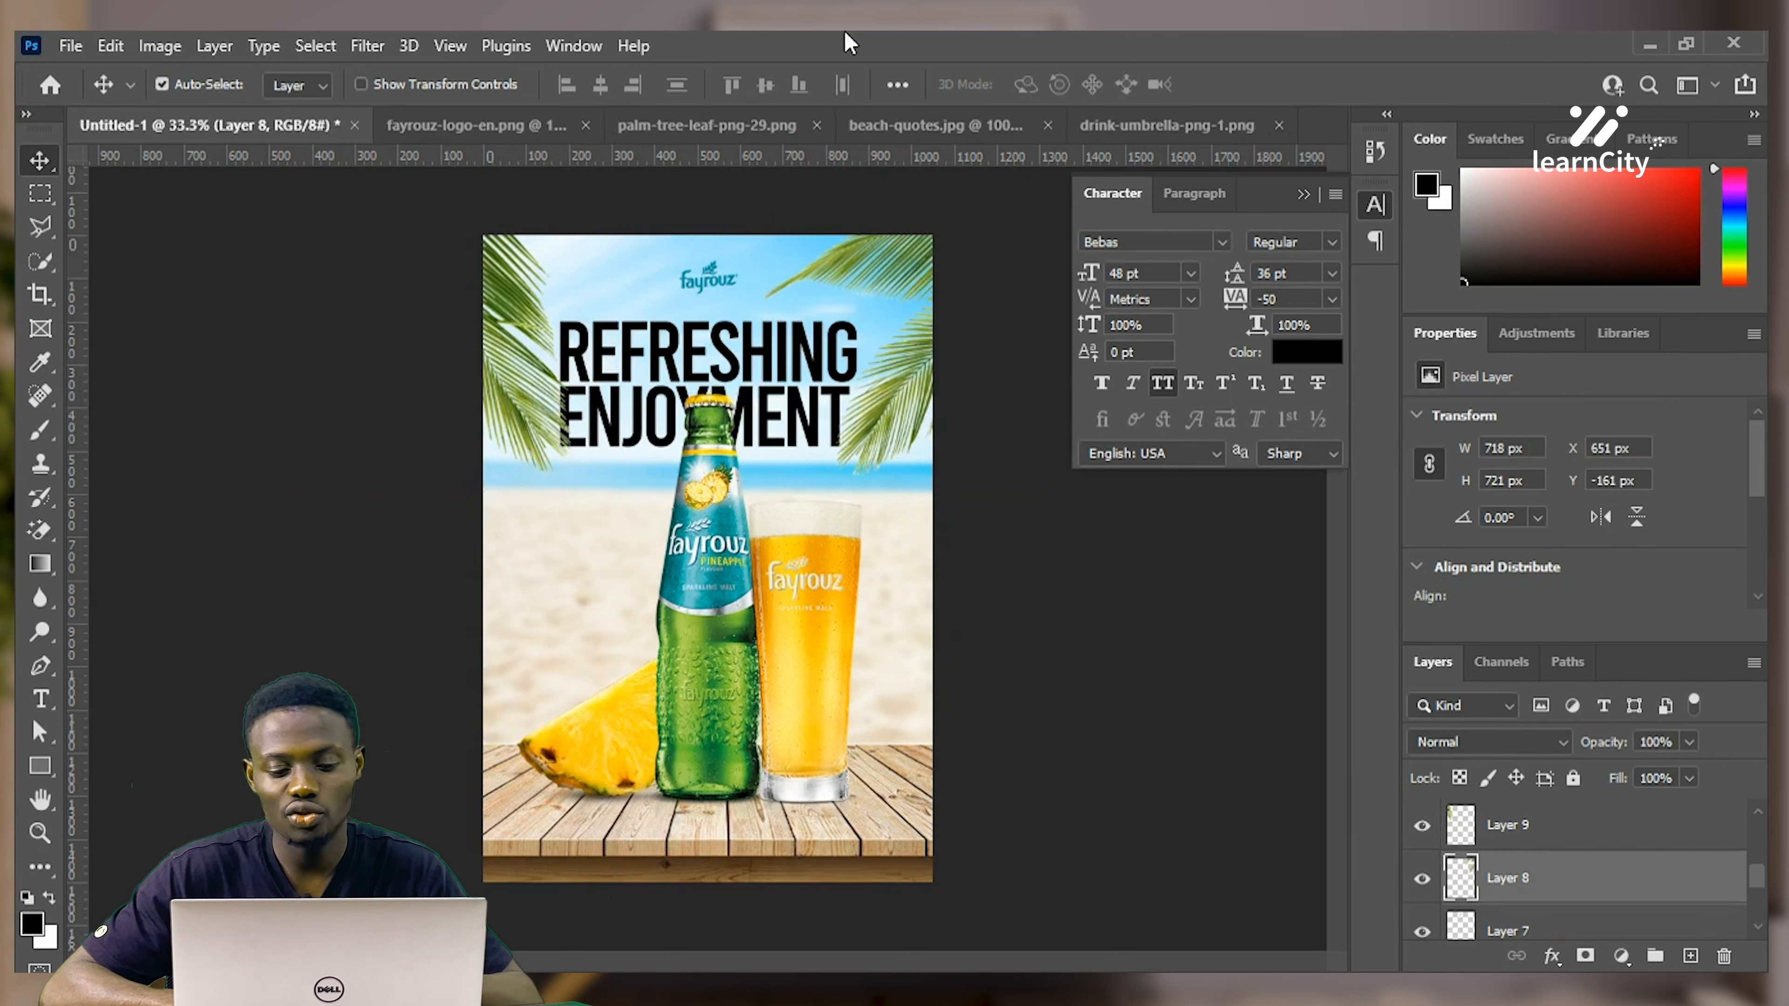
click(805, 345)
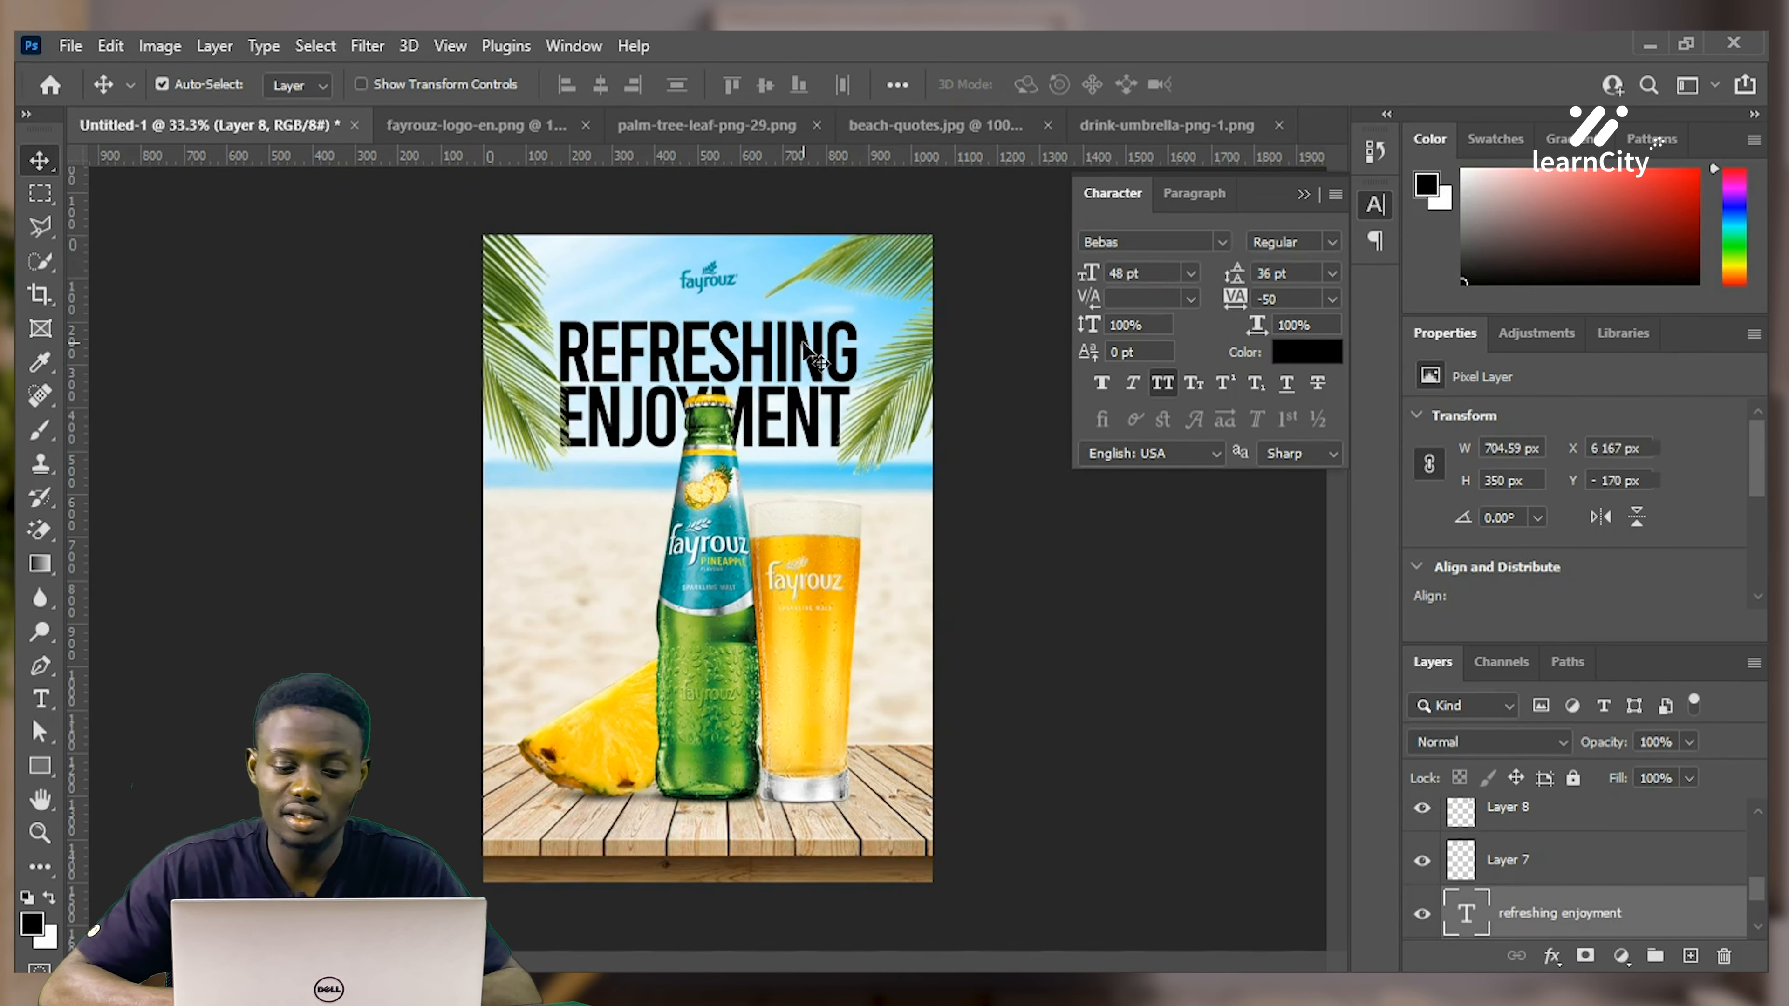
key(ctrl+a)
click(592, 93)
key(ctrl+d)
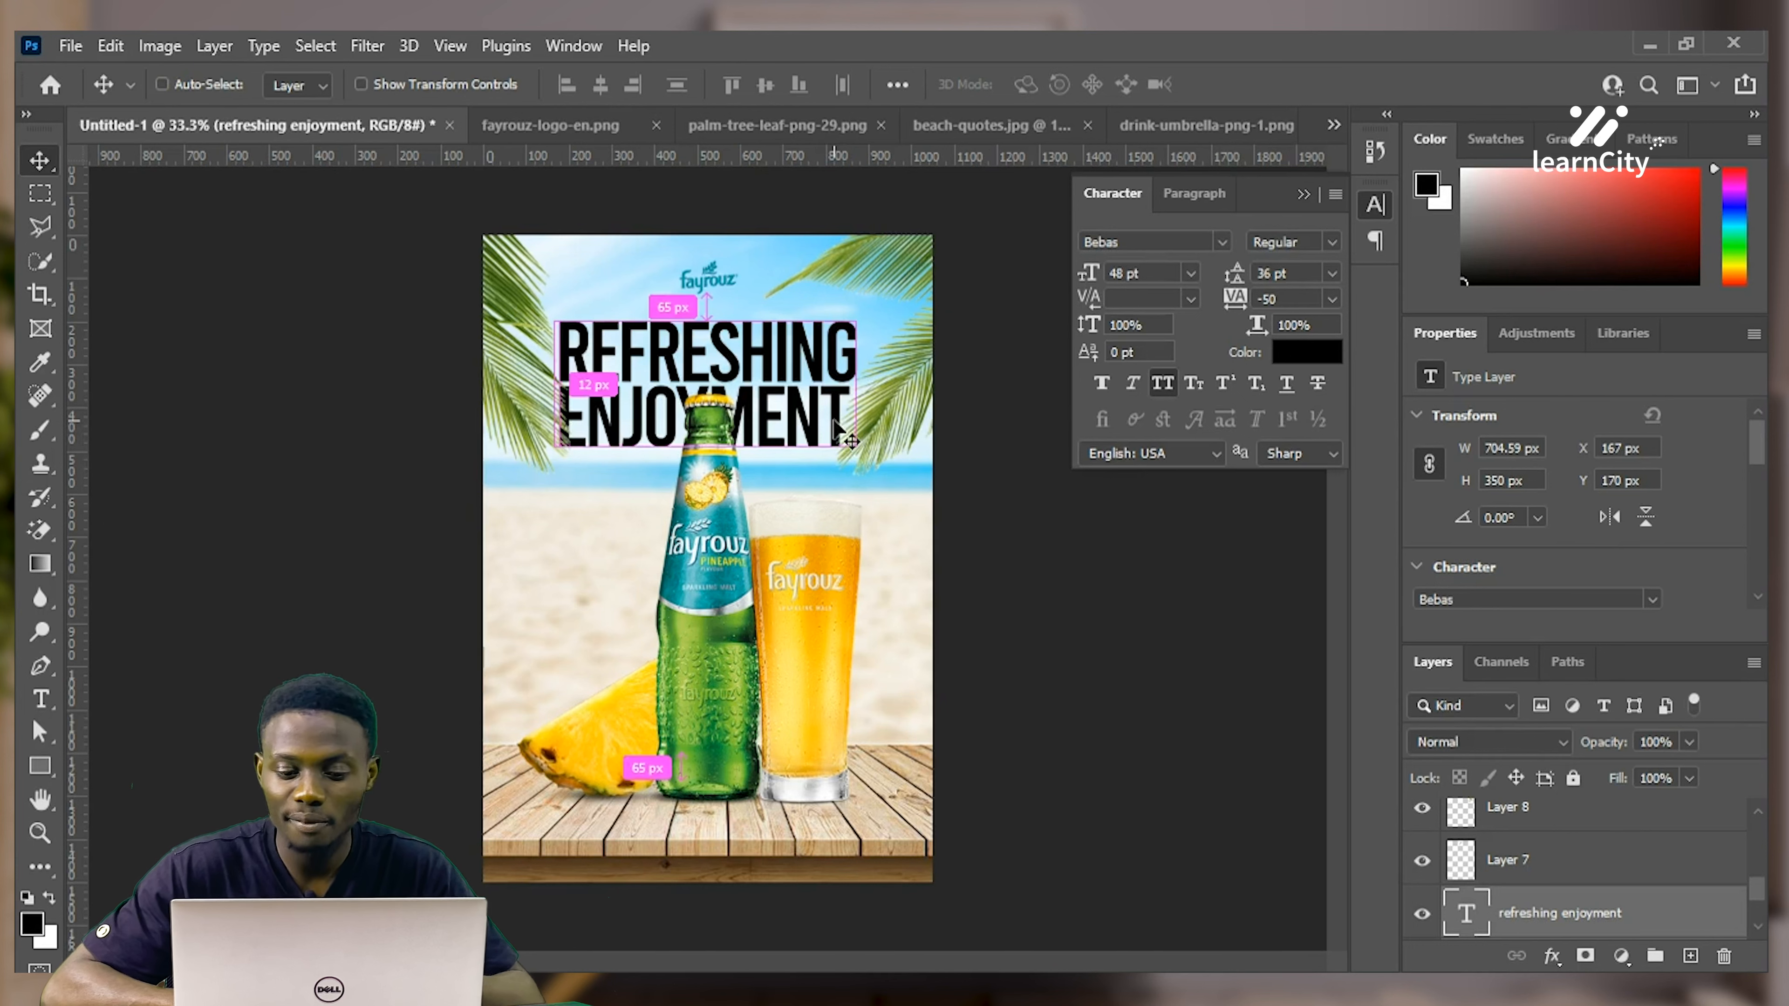
key(ctrl+t)
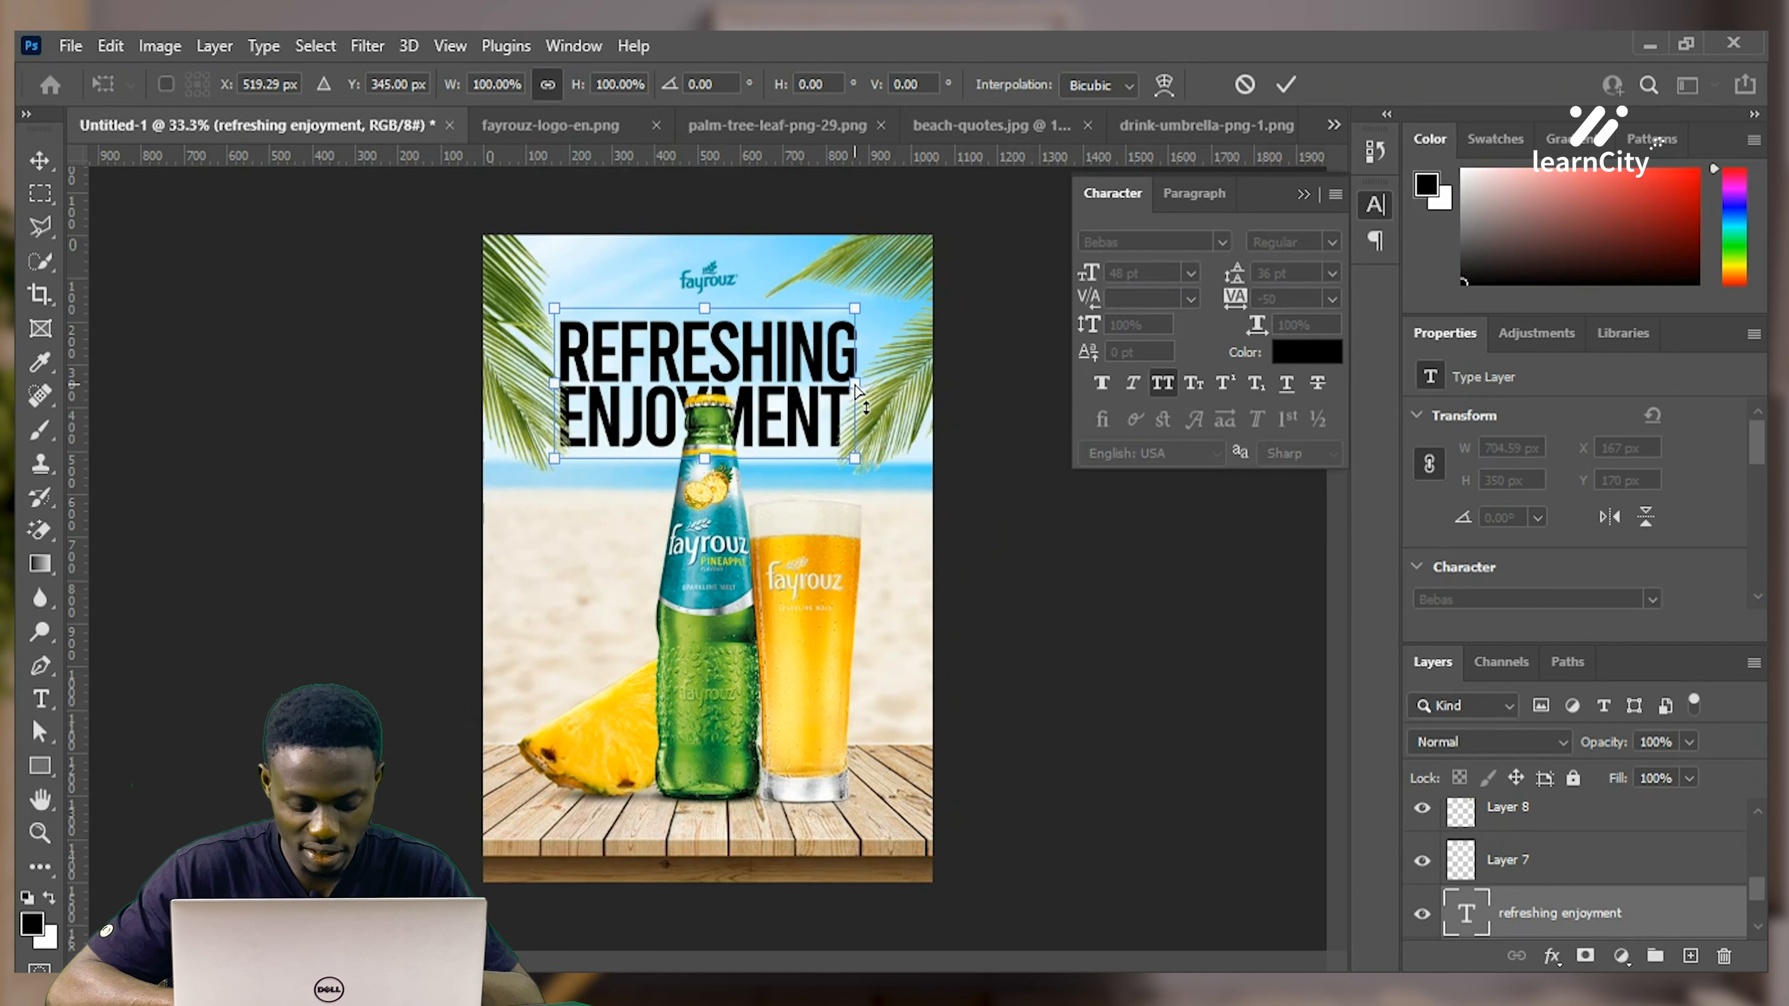
Skew the REFRESHING ENJOYMENT headline so its right side rises, then nudge it down one pixel
drag(856, 384, 804, 336)
key(Return)
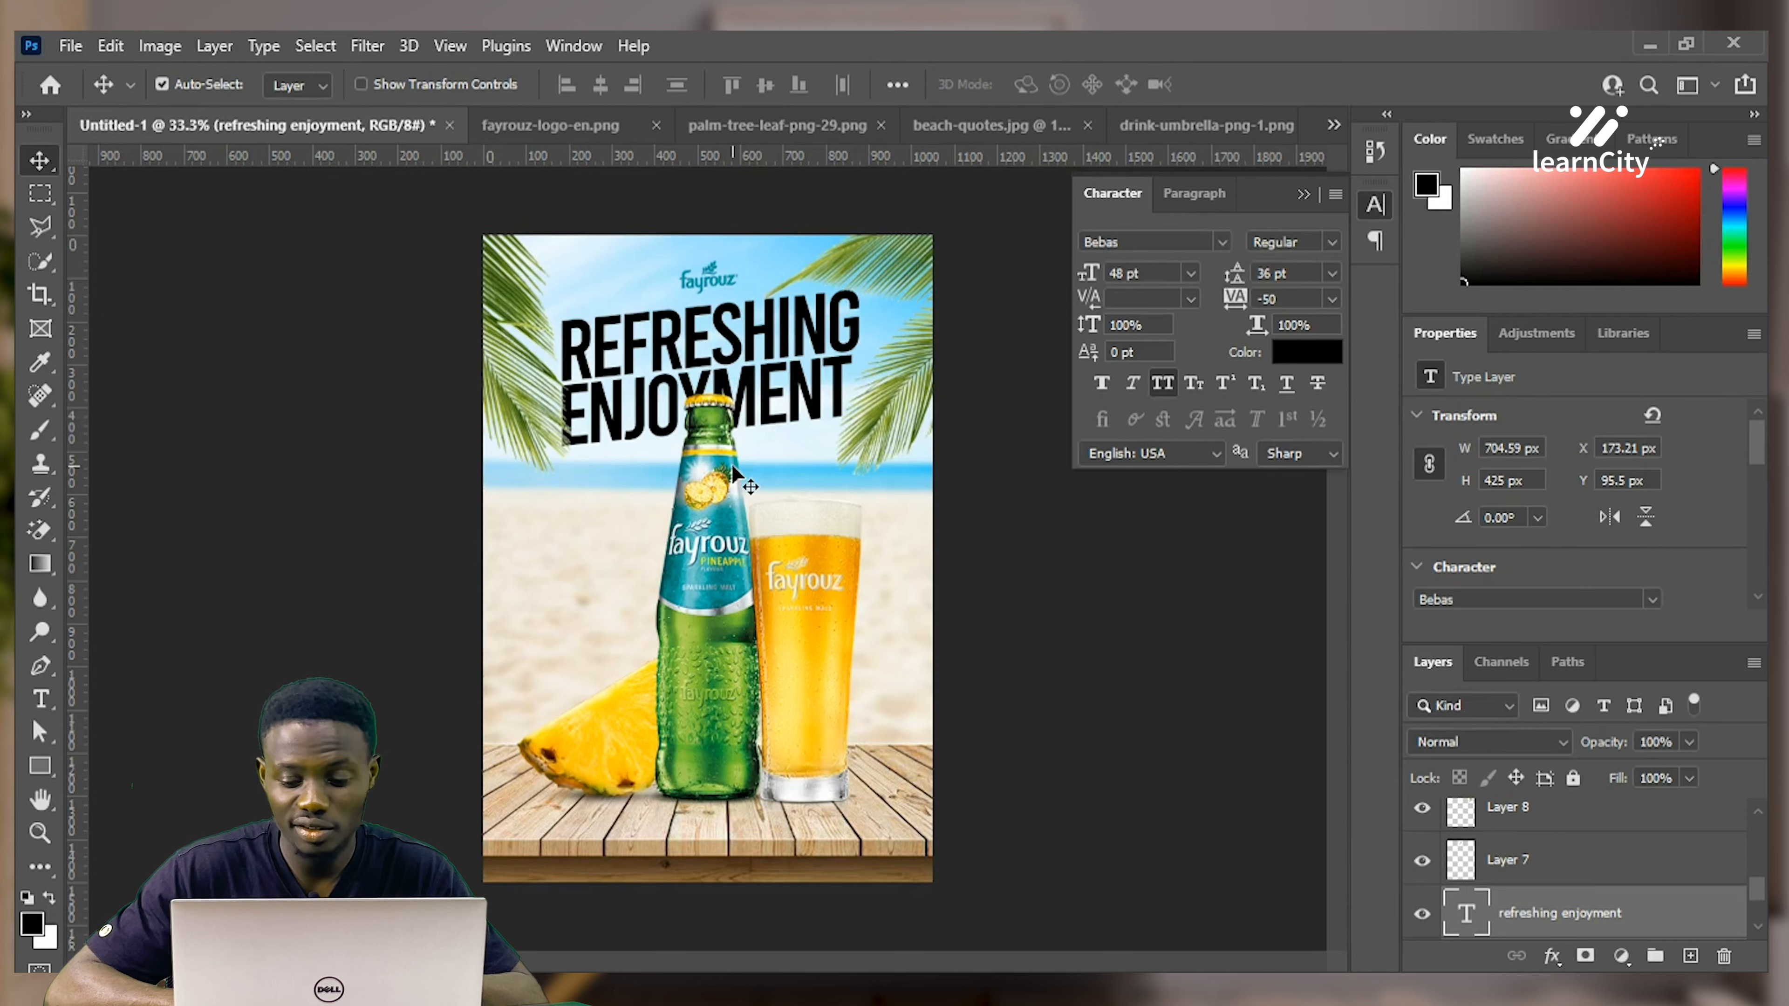
key(Down)
key(Down)
key(Down)
key(Down)
key(Down)
key(Down)
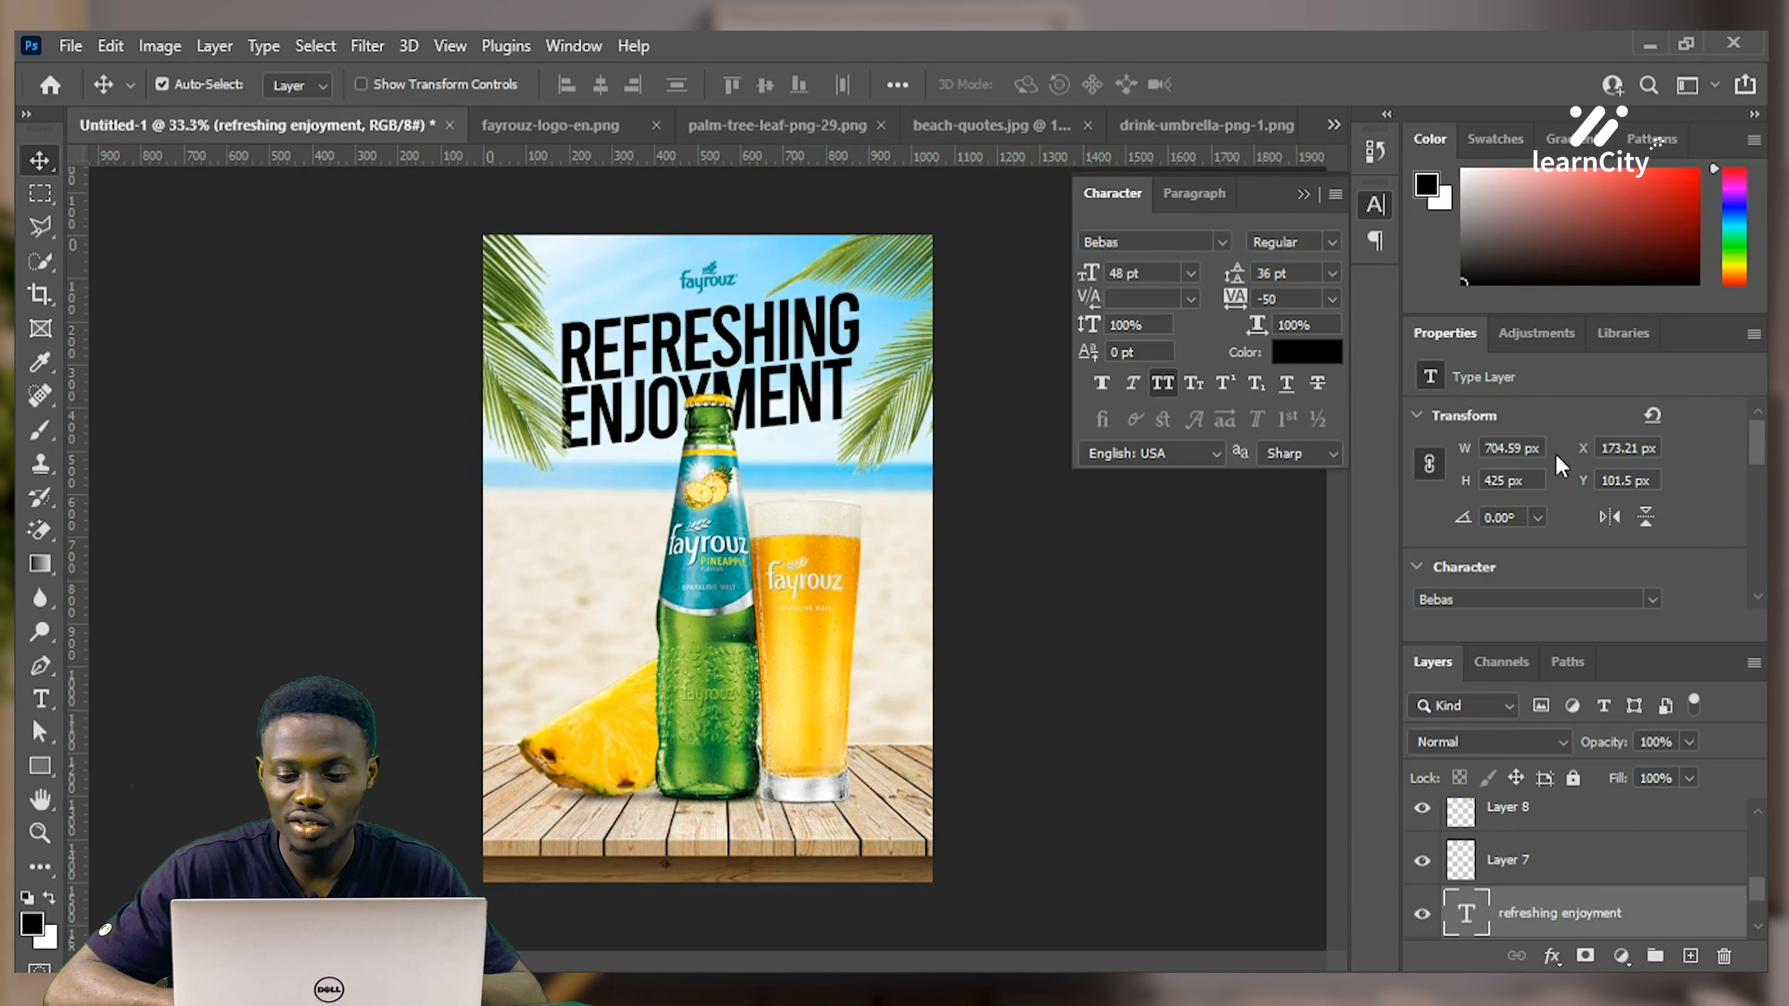
Recolour the headline golden yellow (ffbf04) sampled from the drink, then open its Layer Style dialog
click(1308, 353)
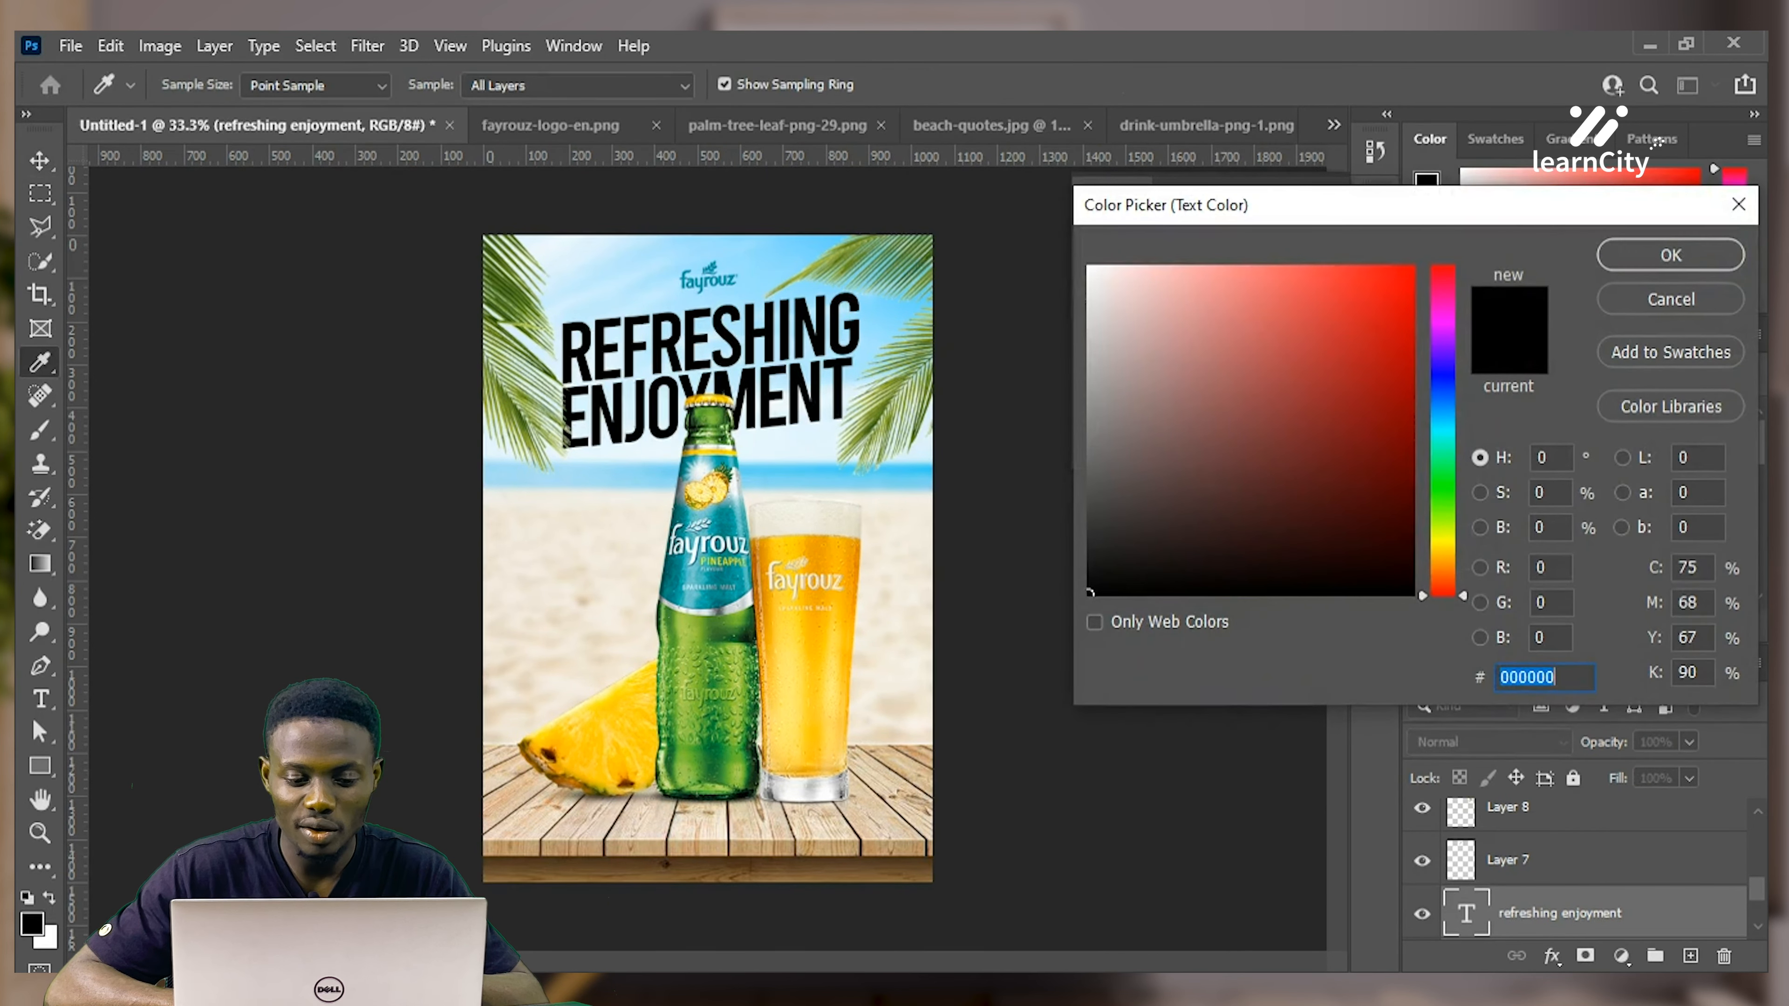
click(817, 637)
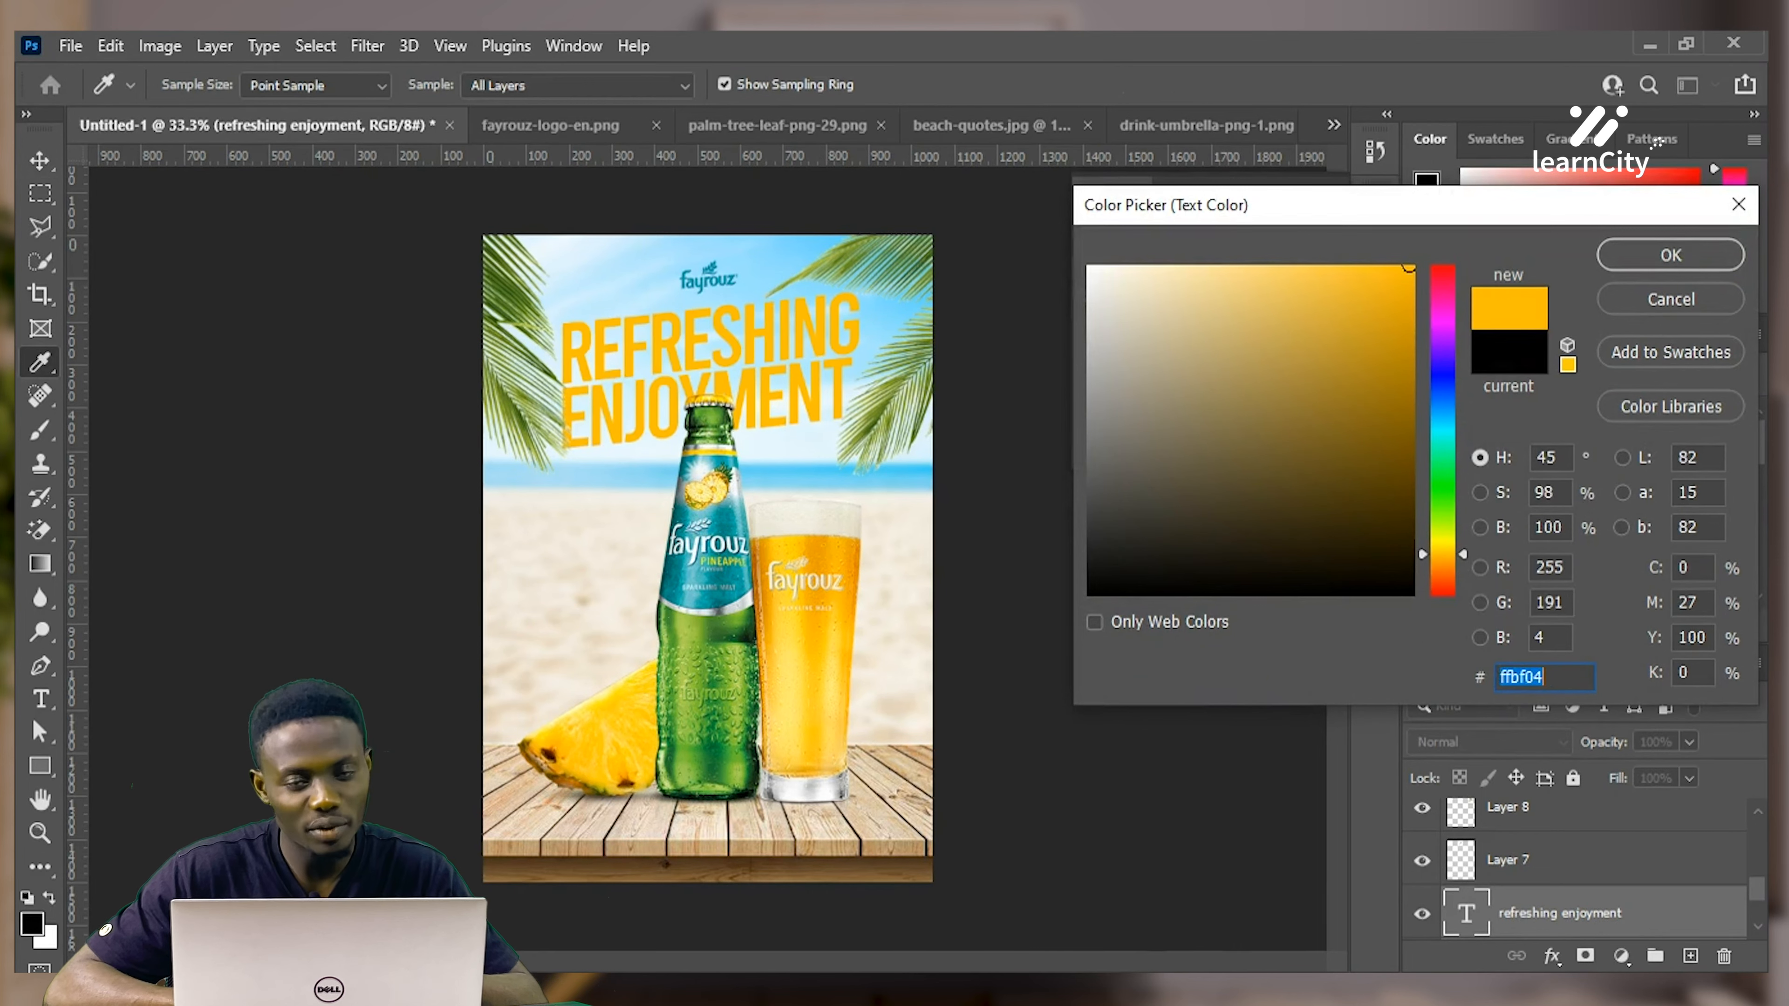
click(1671, 256)
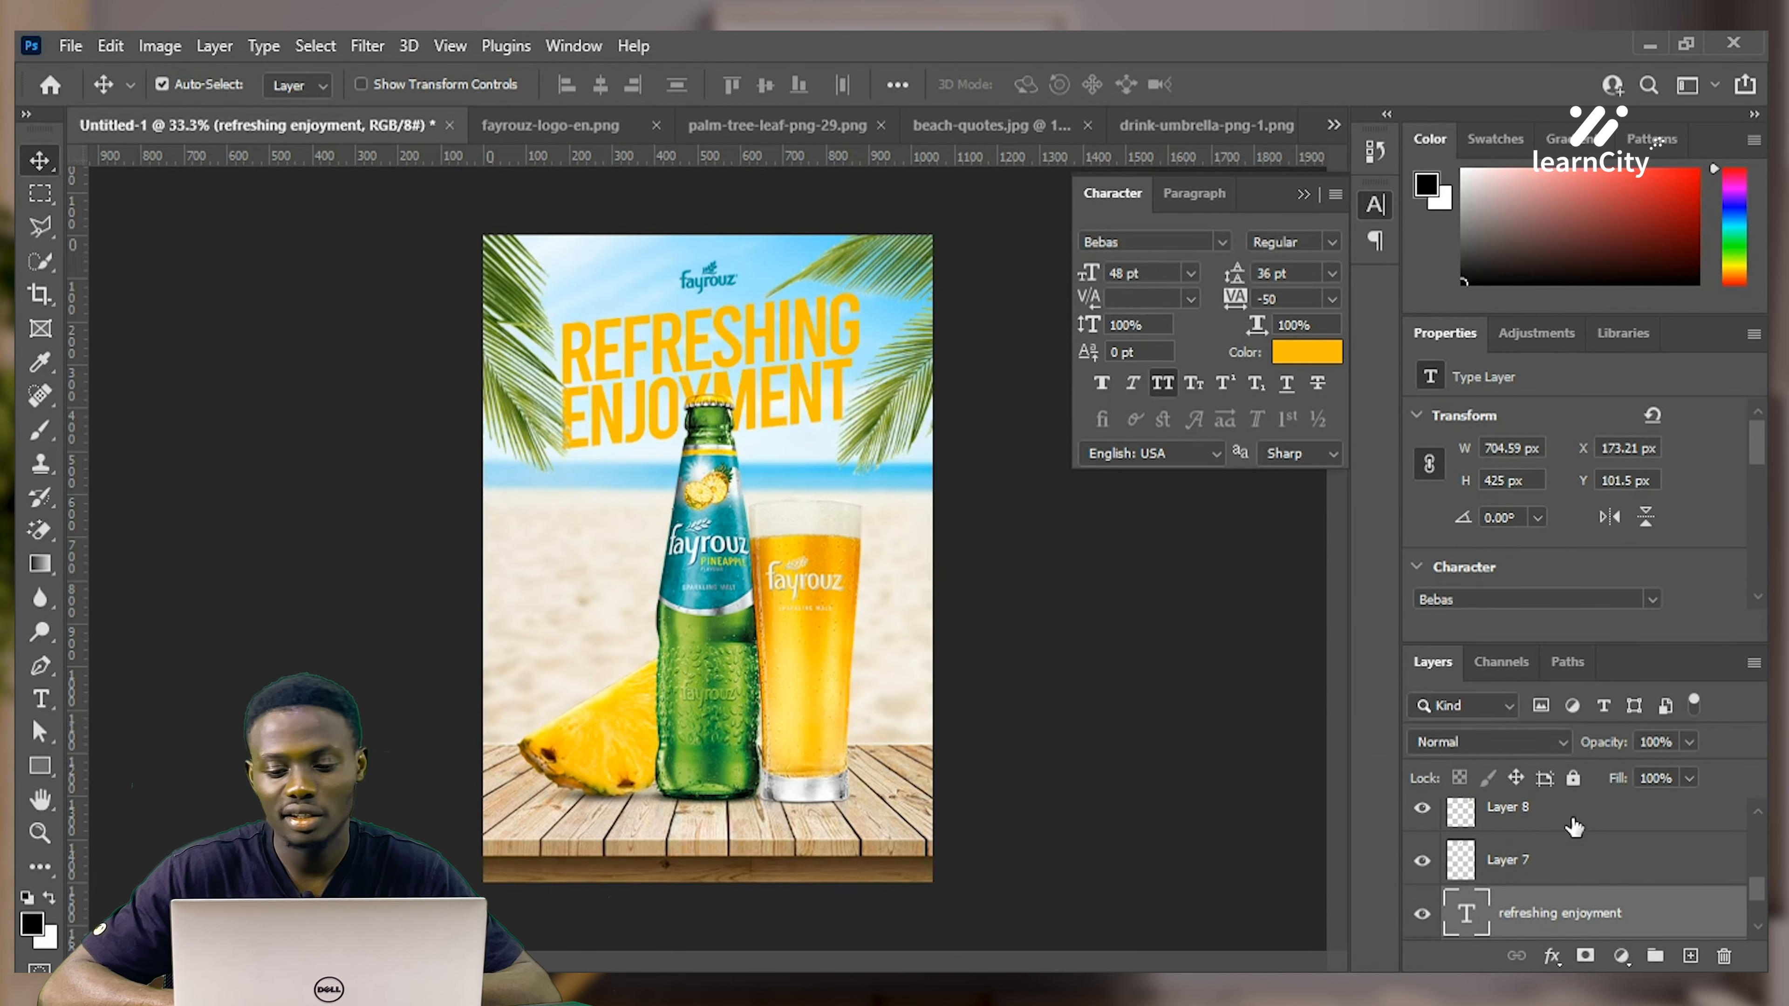
double_click(1673, 914)
drag(1031, 136, 1175, 243)
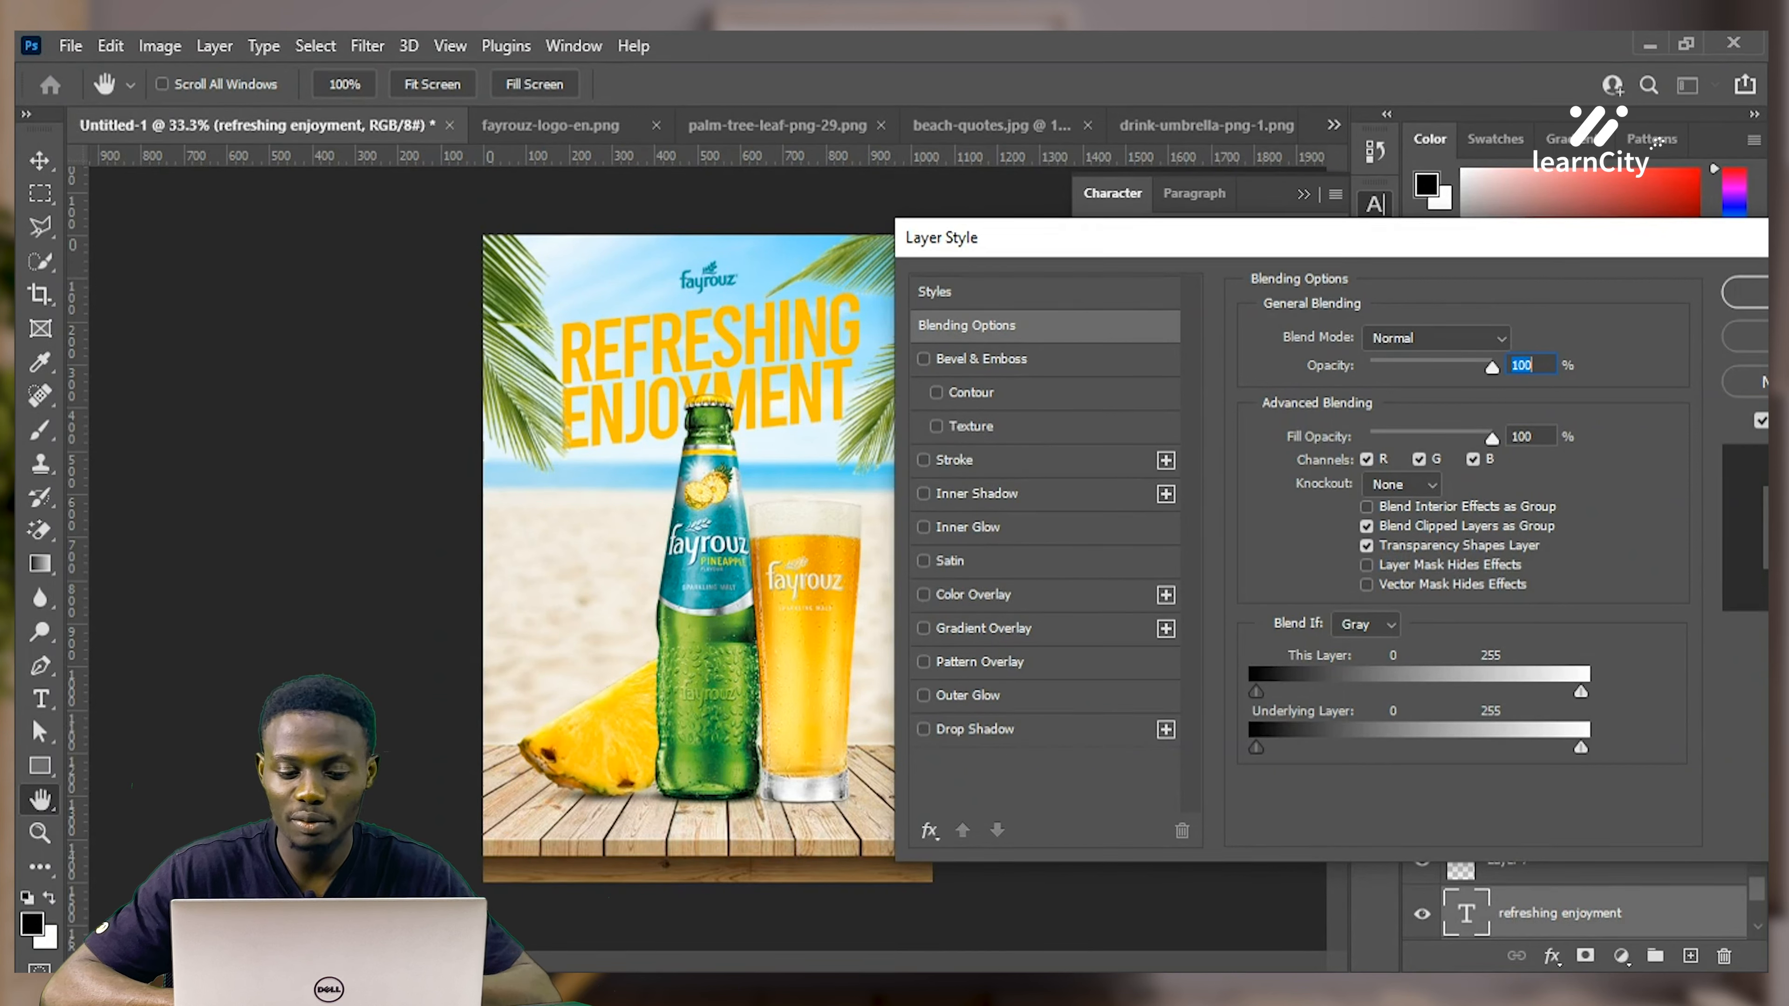
Add a headline drop shadow at about 21% opacity, 6 px distance, 1% spread and 10 px size
click(978, 730)
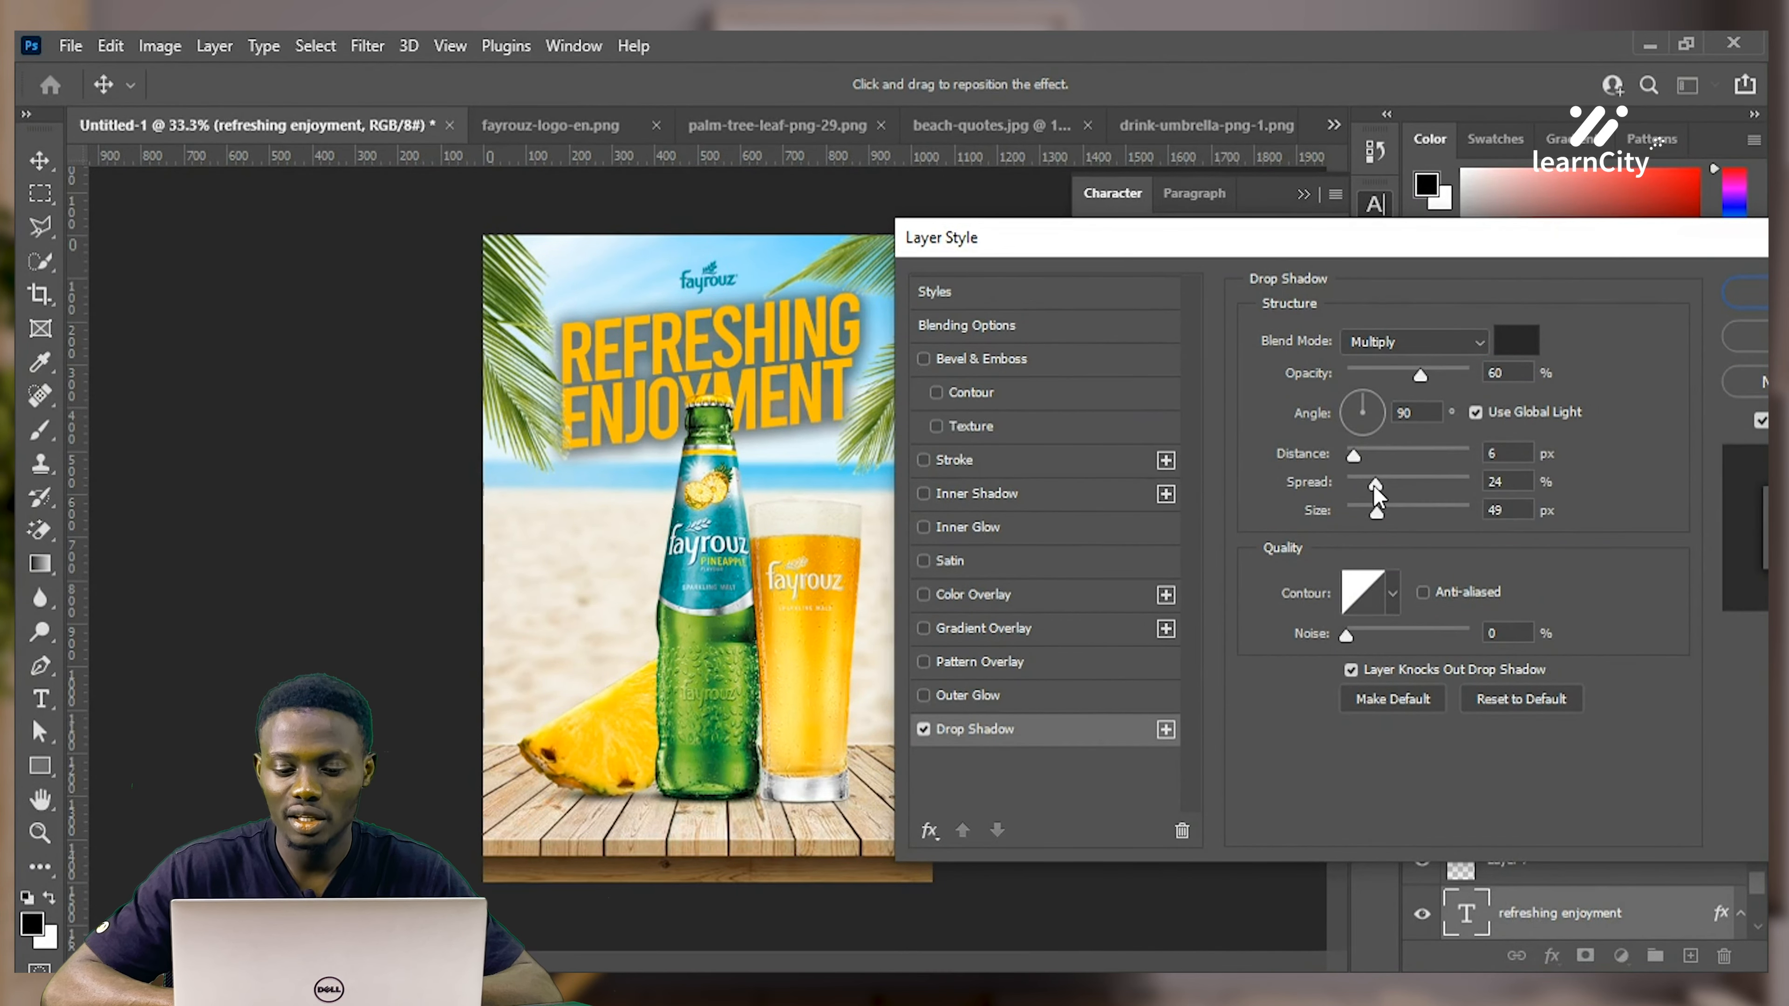
drag(1375, 483, 1359, 516)
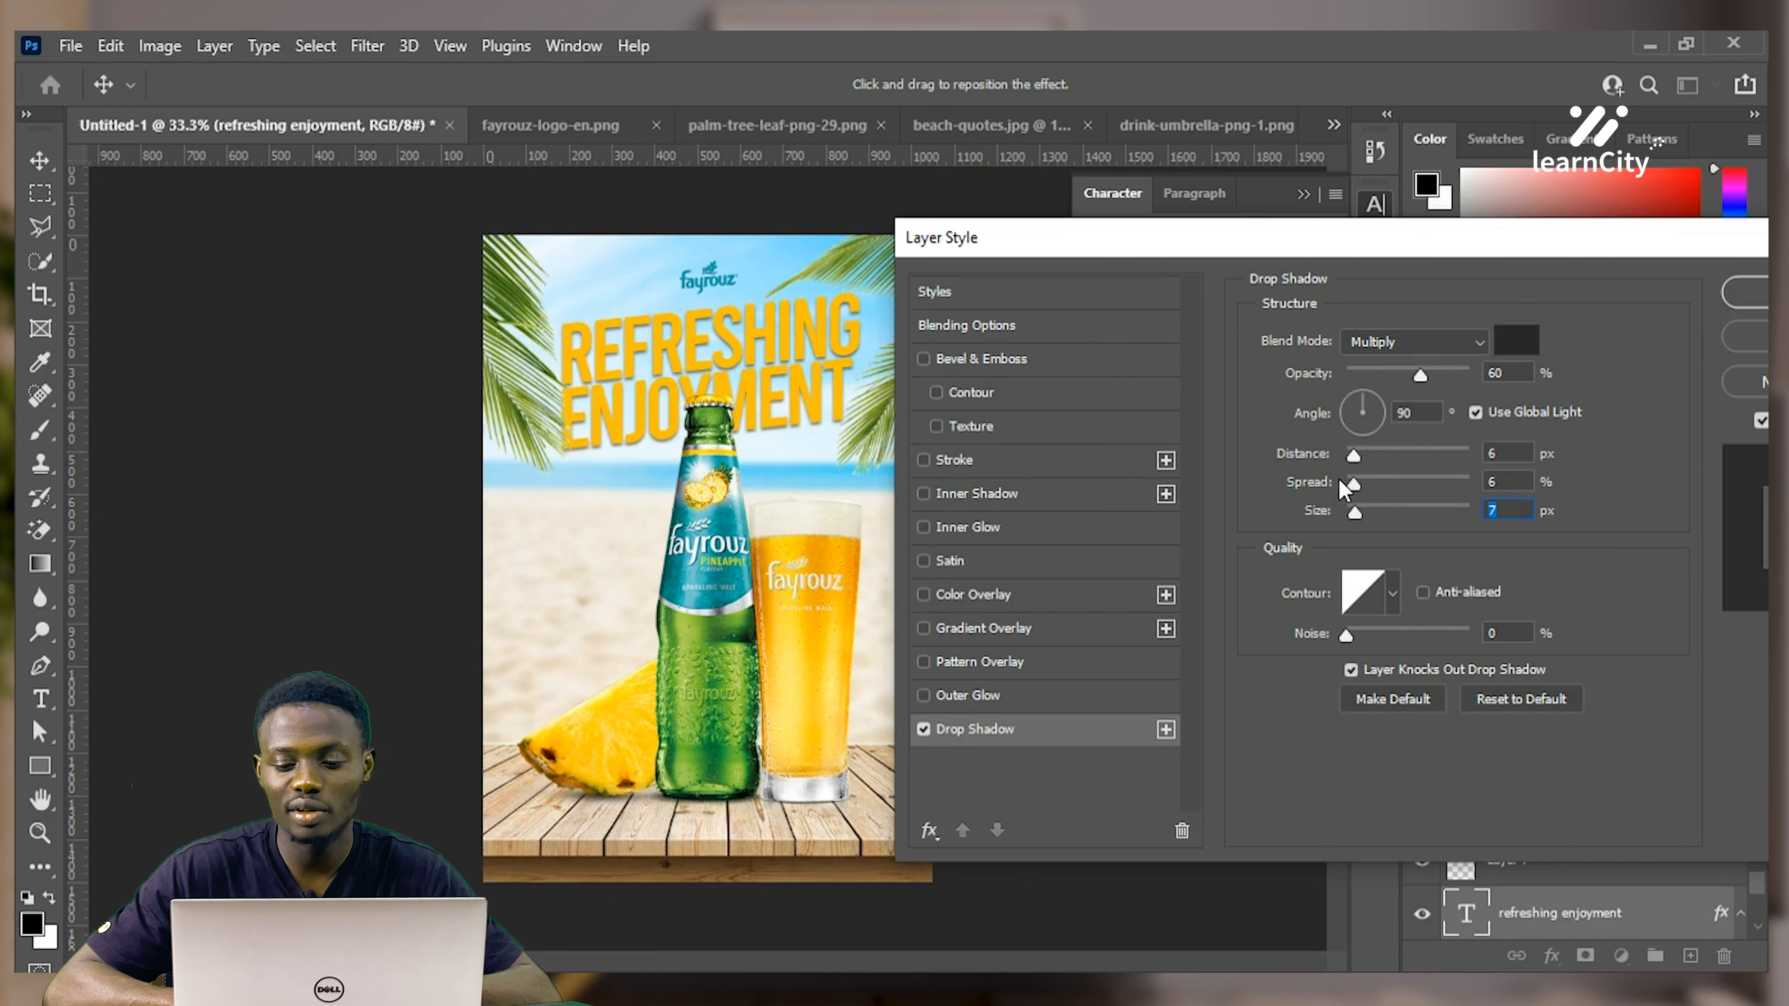
click(1371, 482)
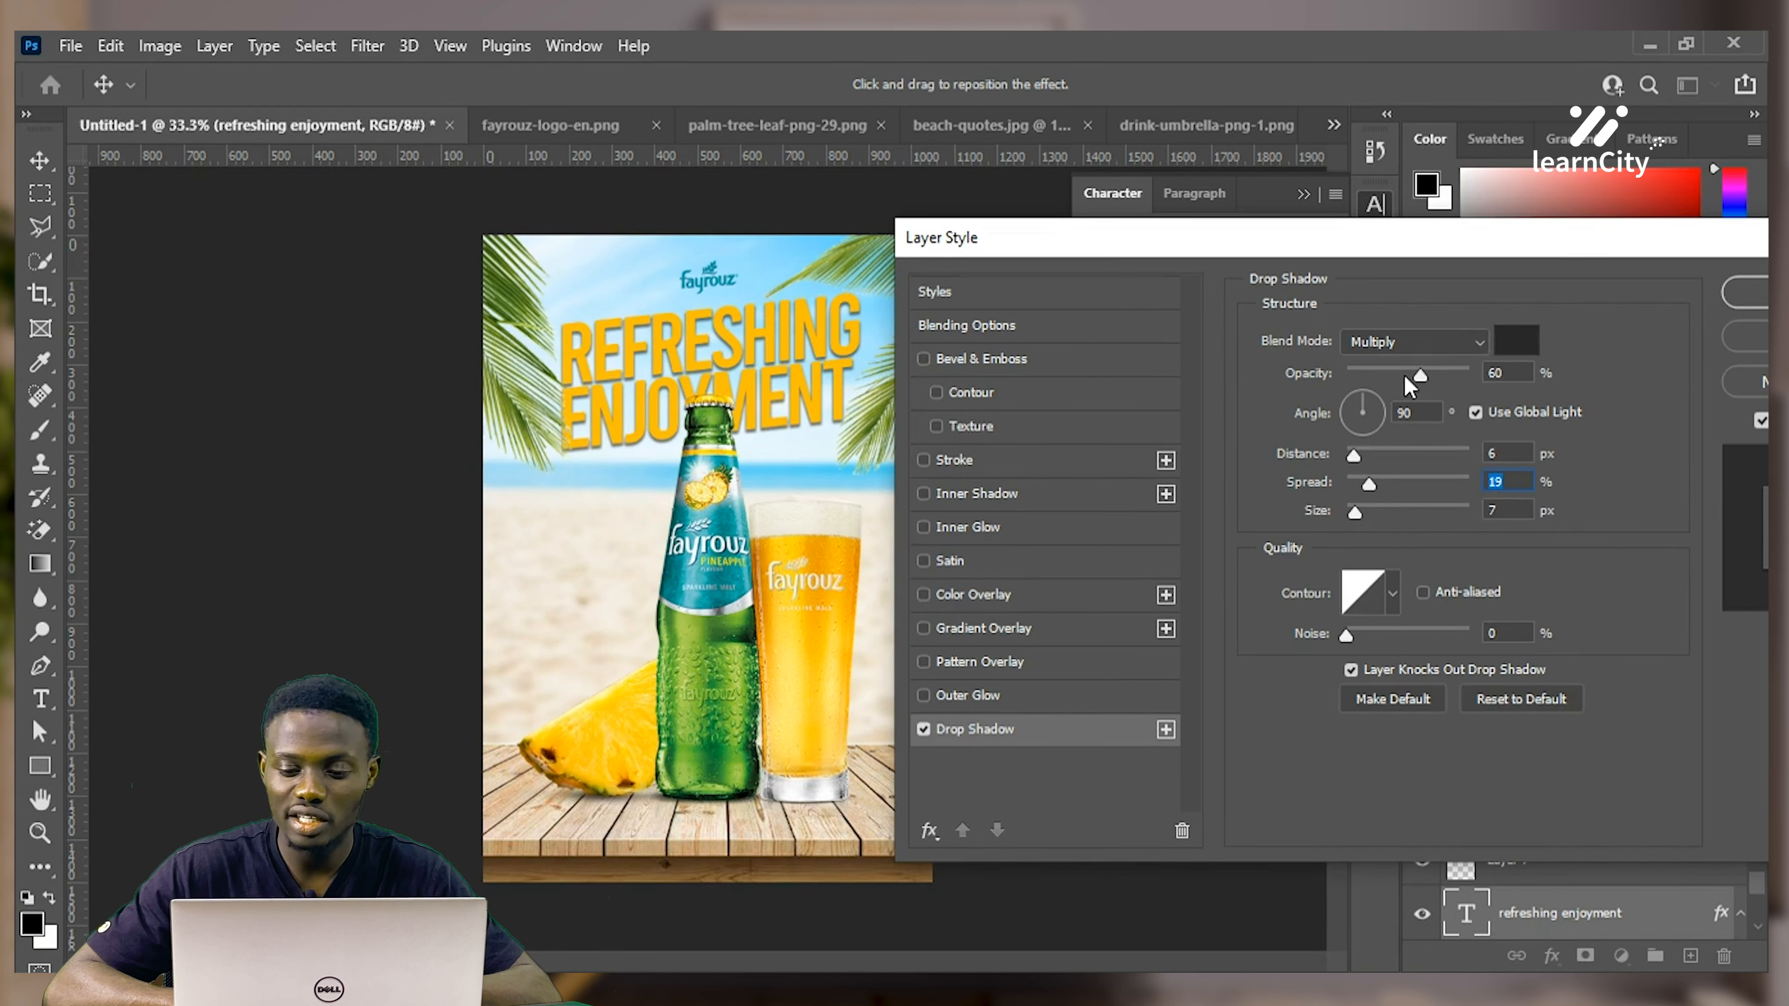
mouse_move(1421, 390)
mouse_down()
mouse_move(1364, 398)
mouse_move(1437, 383)
mouse_move(1410, 377)
mouse_up()
text(40)
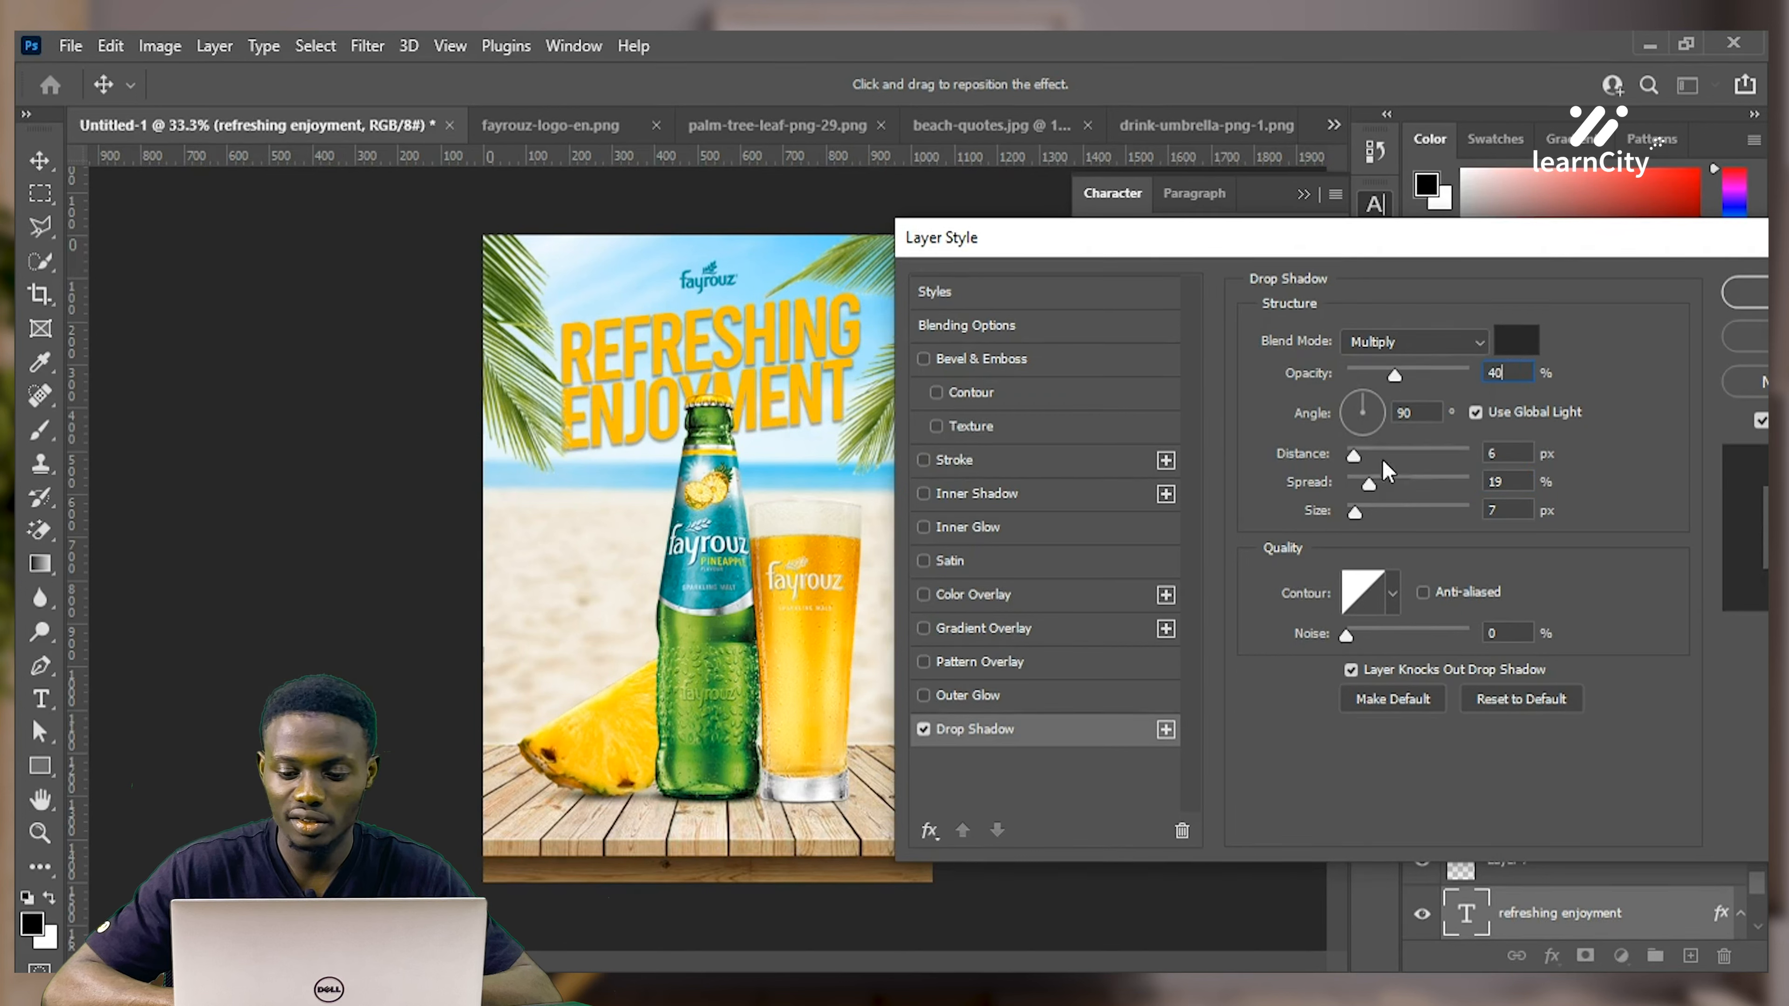
drag(1385, 512, 1348, 567)
text(10)
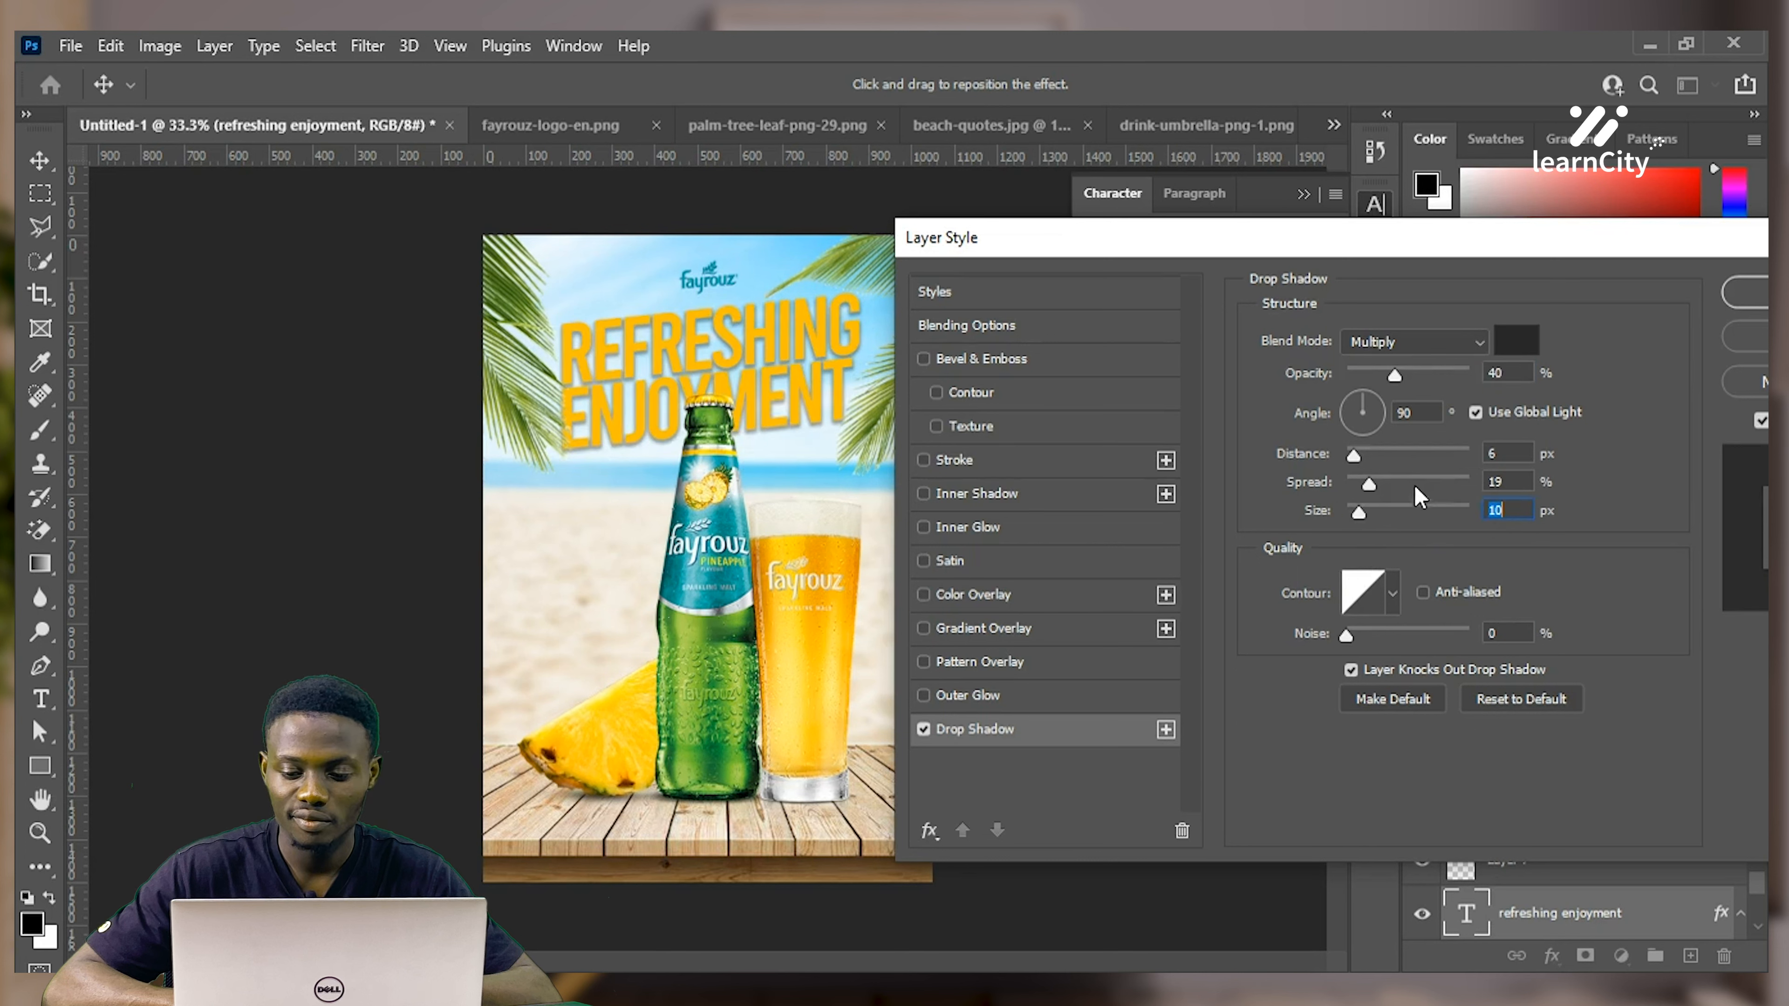
drag(1404, 457, 1361, 491)
key(shift+Tab)
key(shift+Tab)
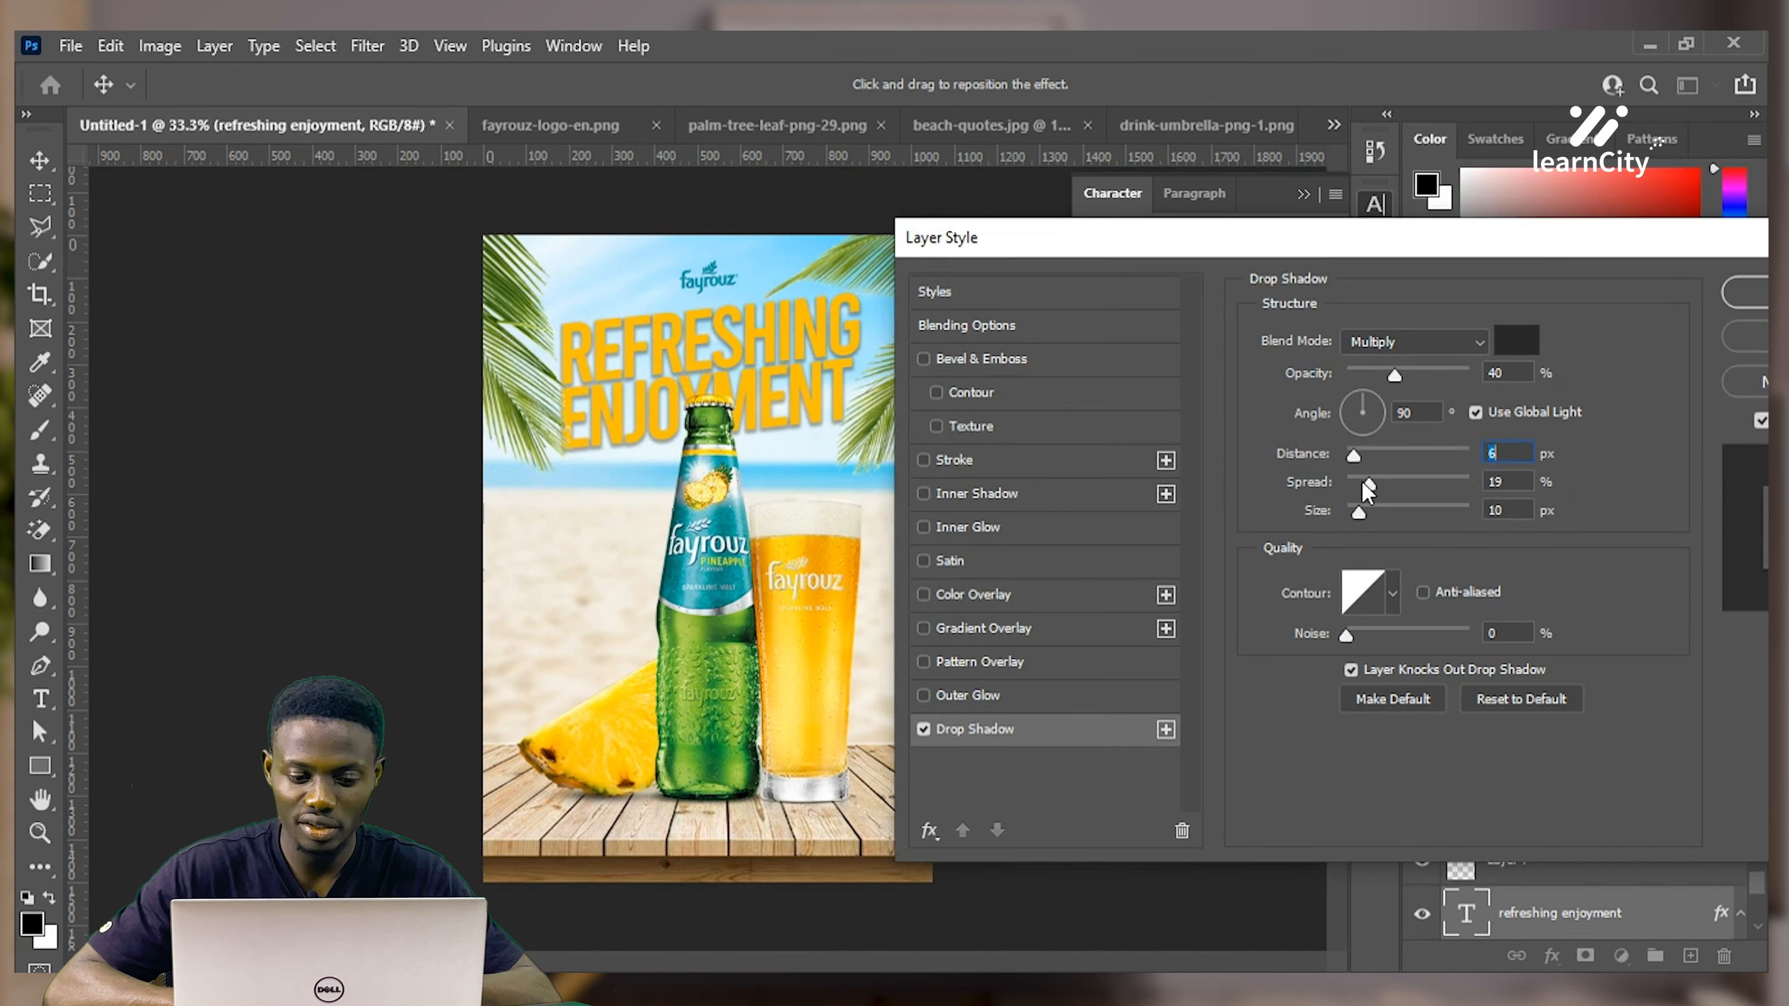
drag(1368, 491, 1347, 489)
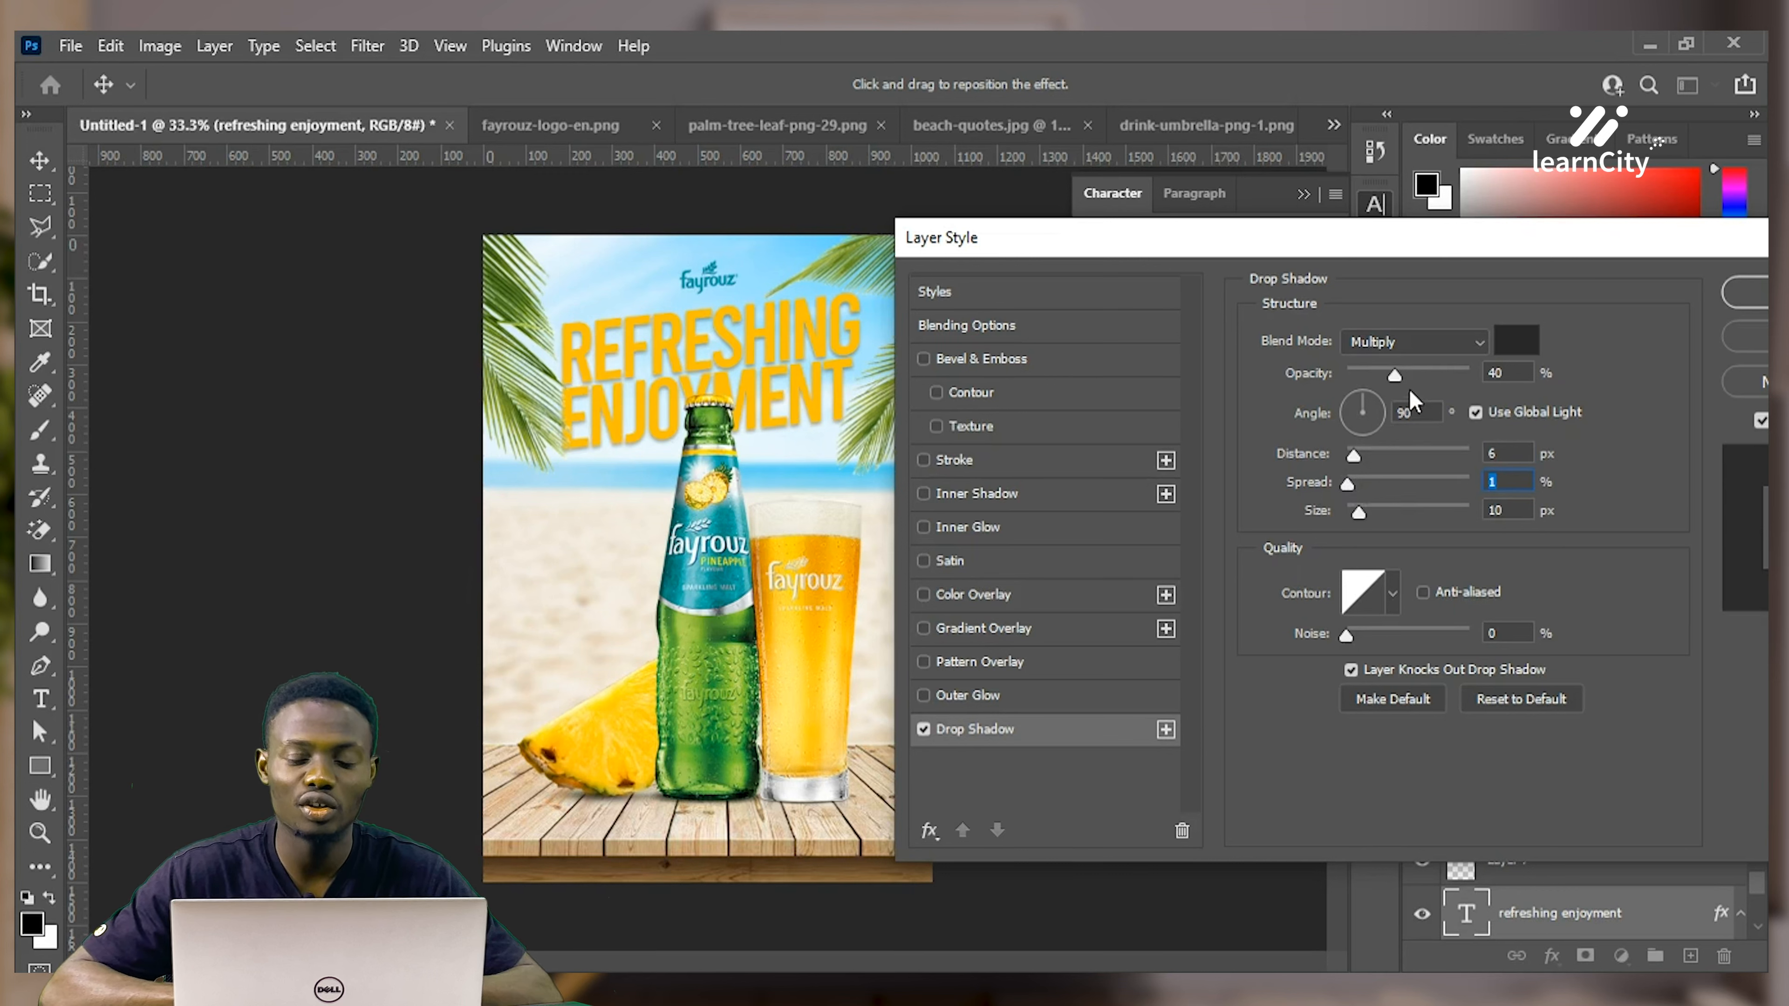
drag(1395, 375, 1381, 401)
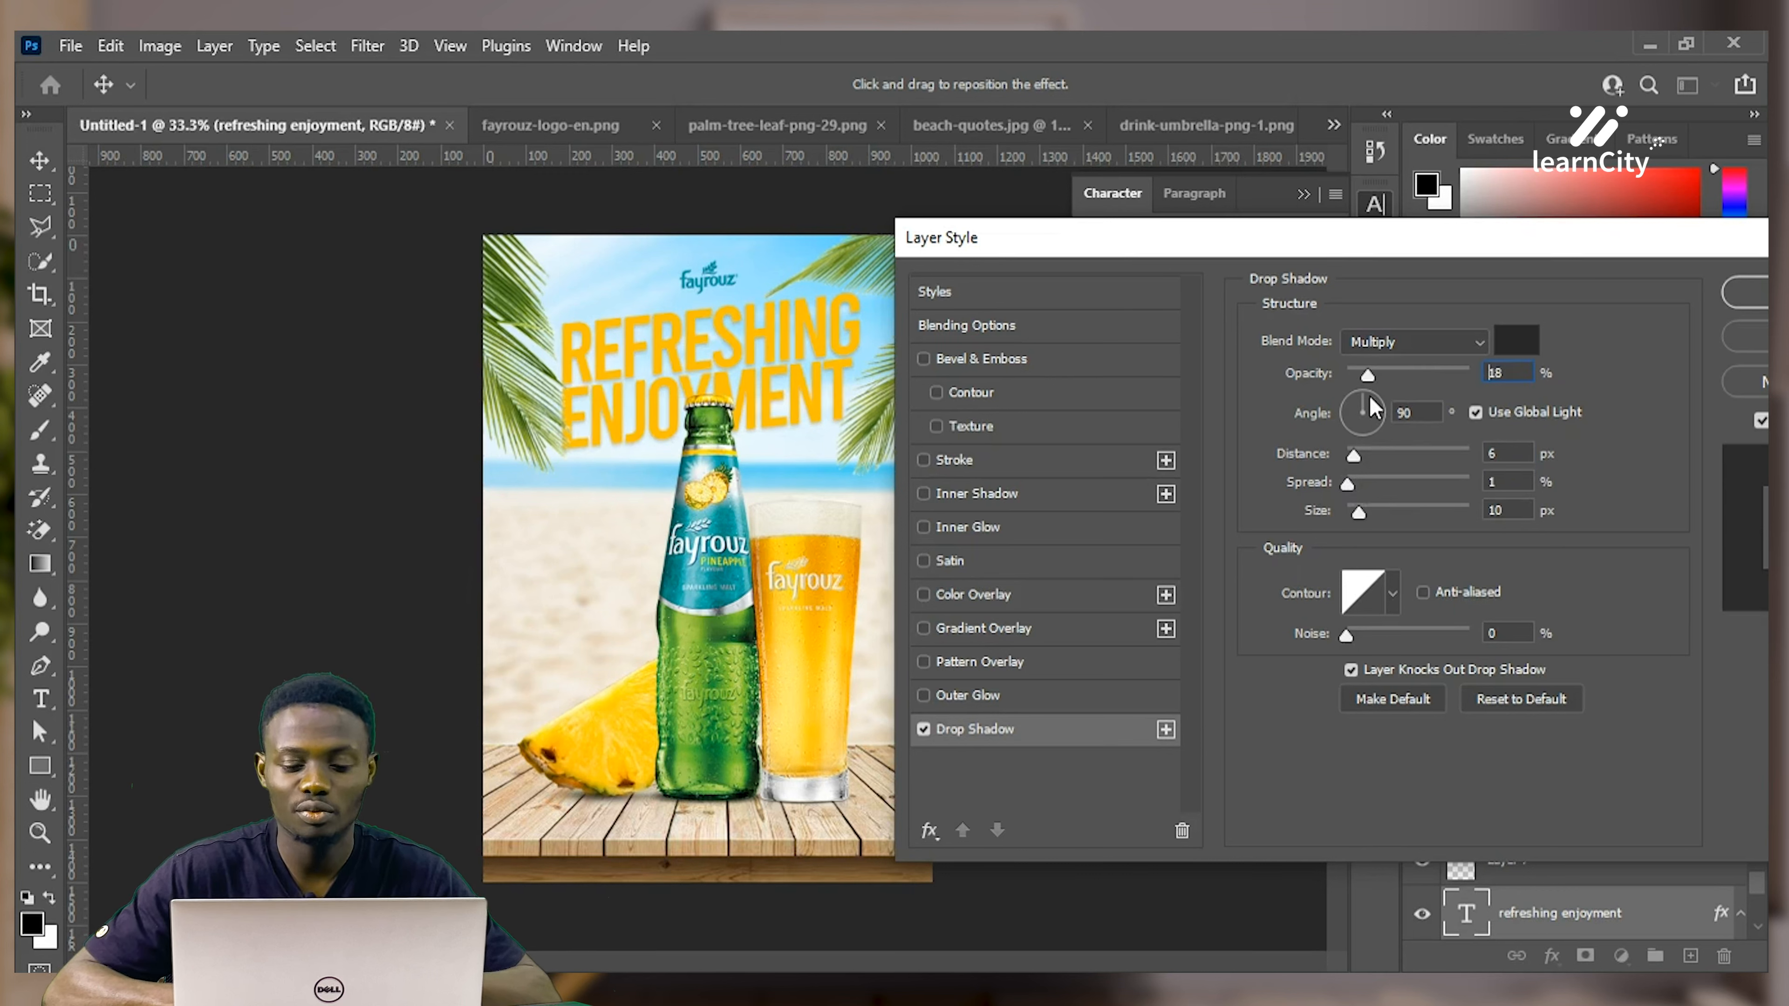
drag(1379, 411, 1375, 411)
Outline the headline letters with a 5 px solid white stroke centred on their edges
click(1025, 462)
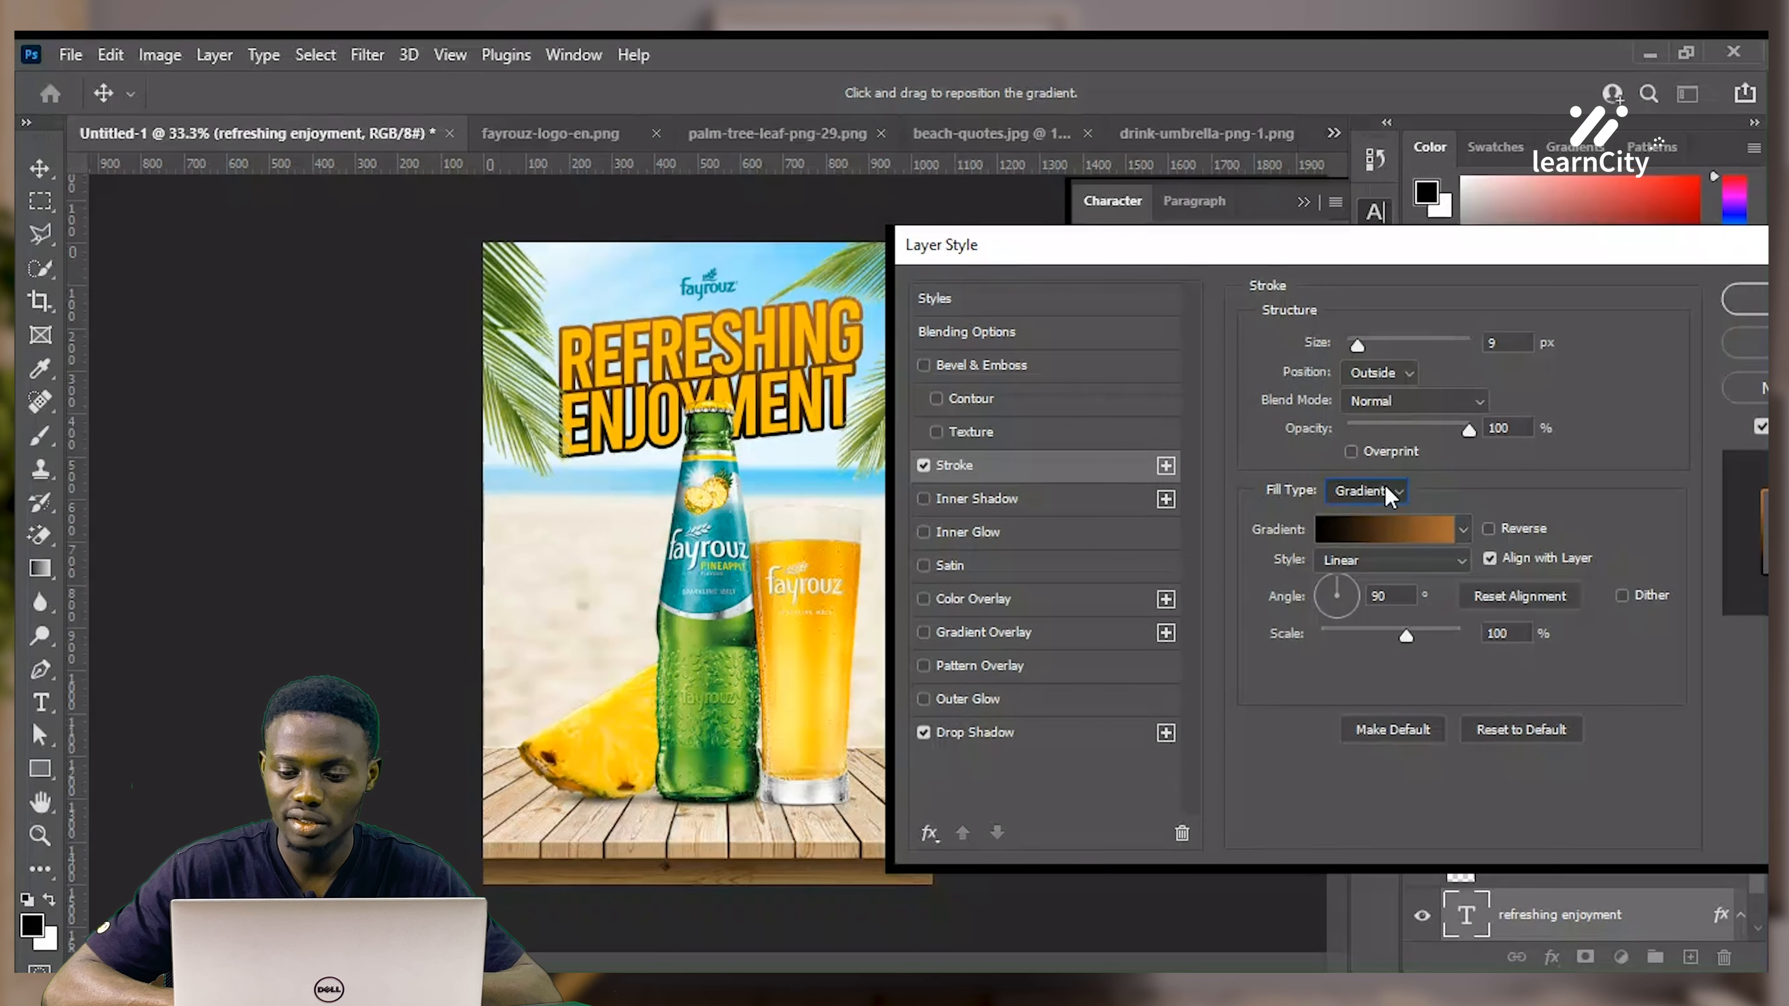
click(1394, 526)
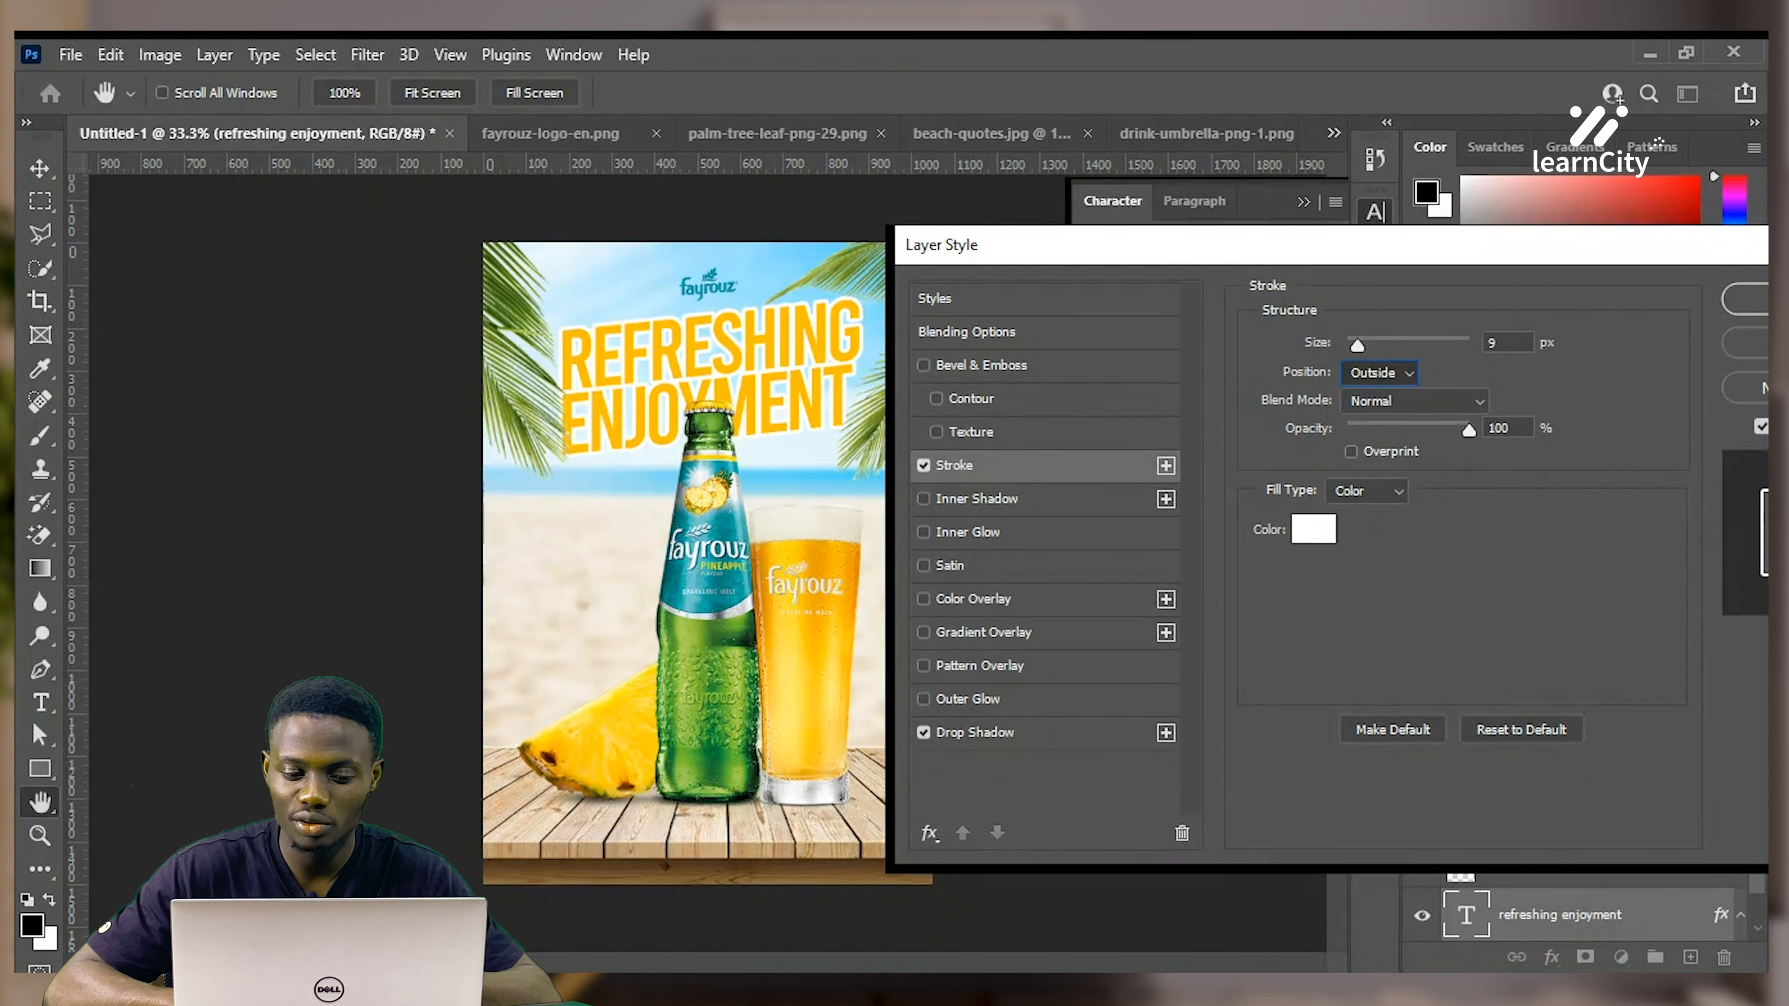
click(1380, 372)
click(1377, 426)
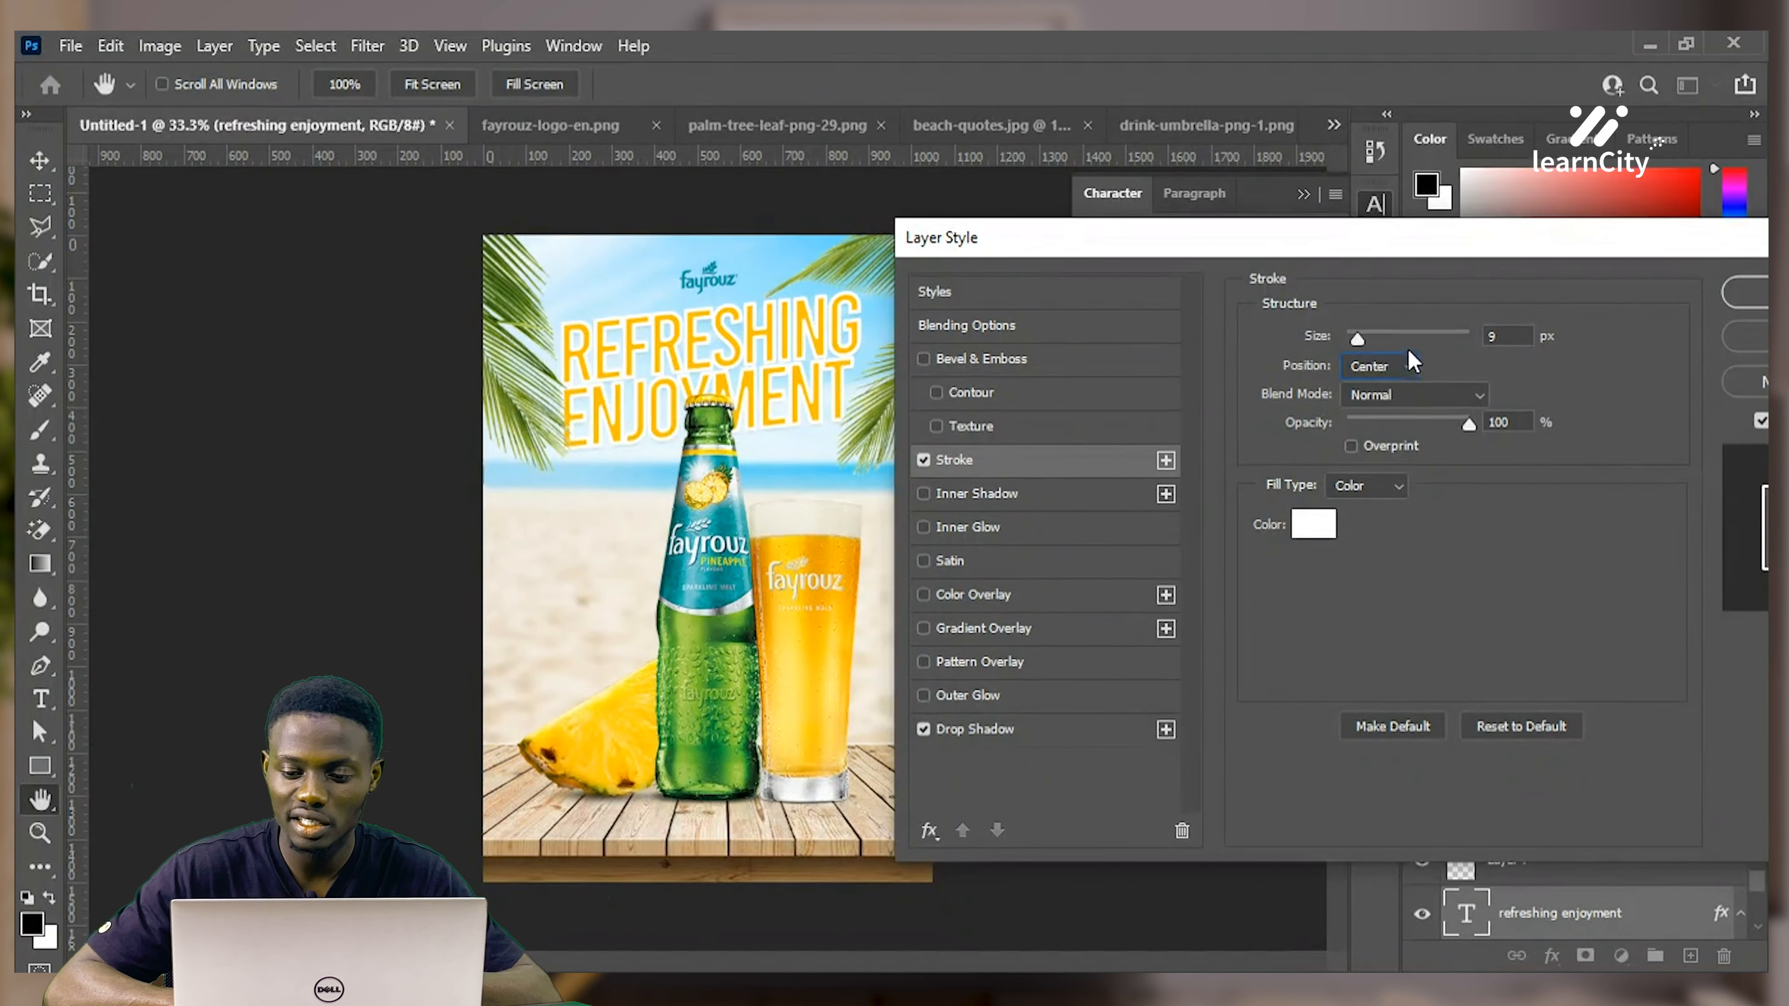
drag(1356, 343, 1350, 339)
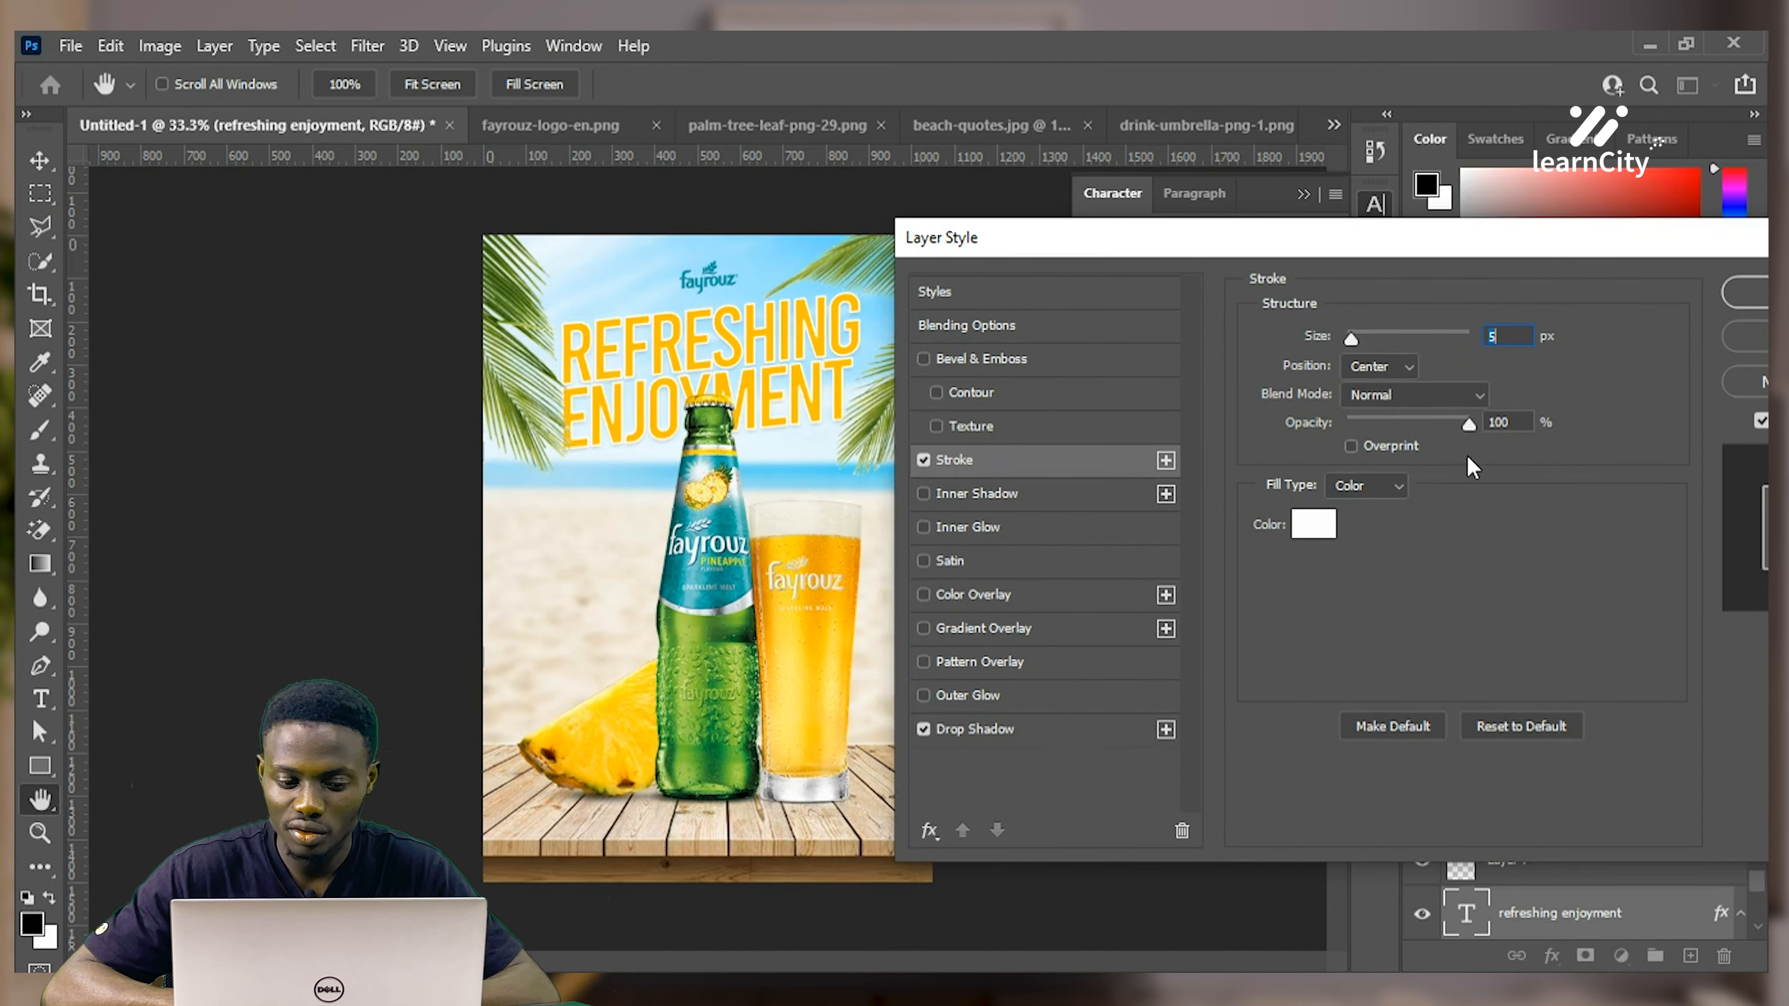
click(1019, 629)
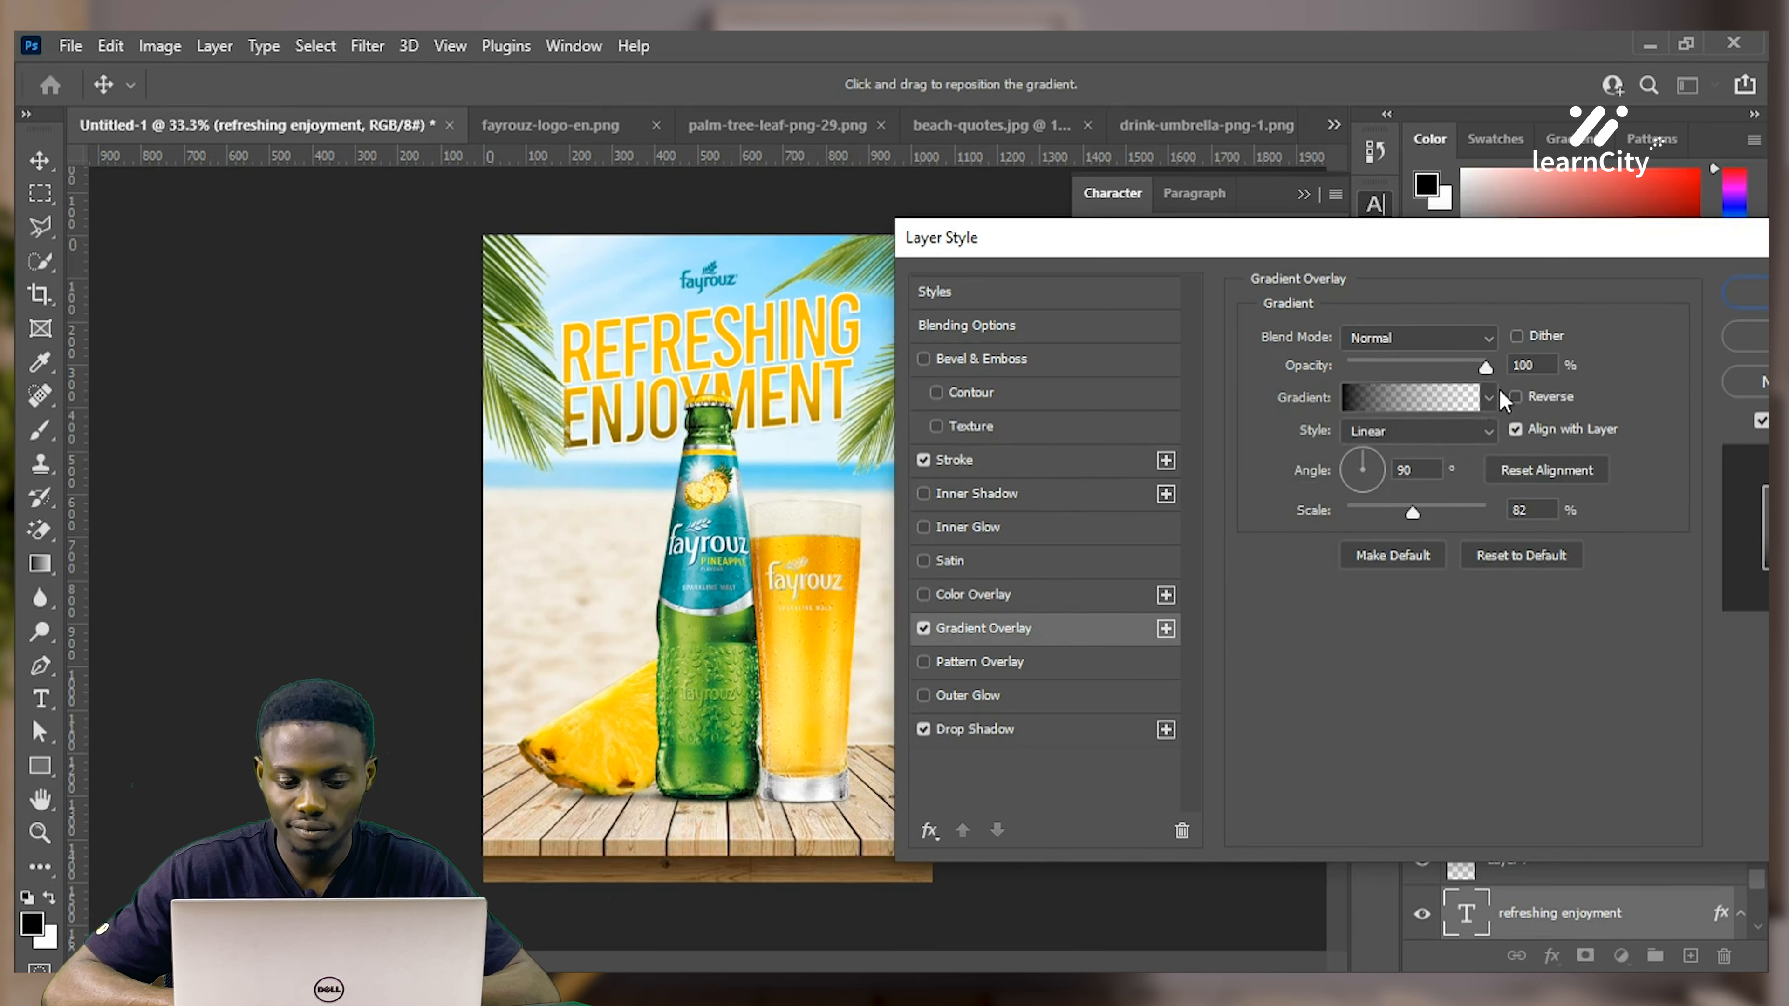
Overlay the headline with a Basics black-to-white gradient in Color Dodge, Reflected style
click(1489, 399)
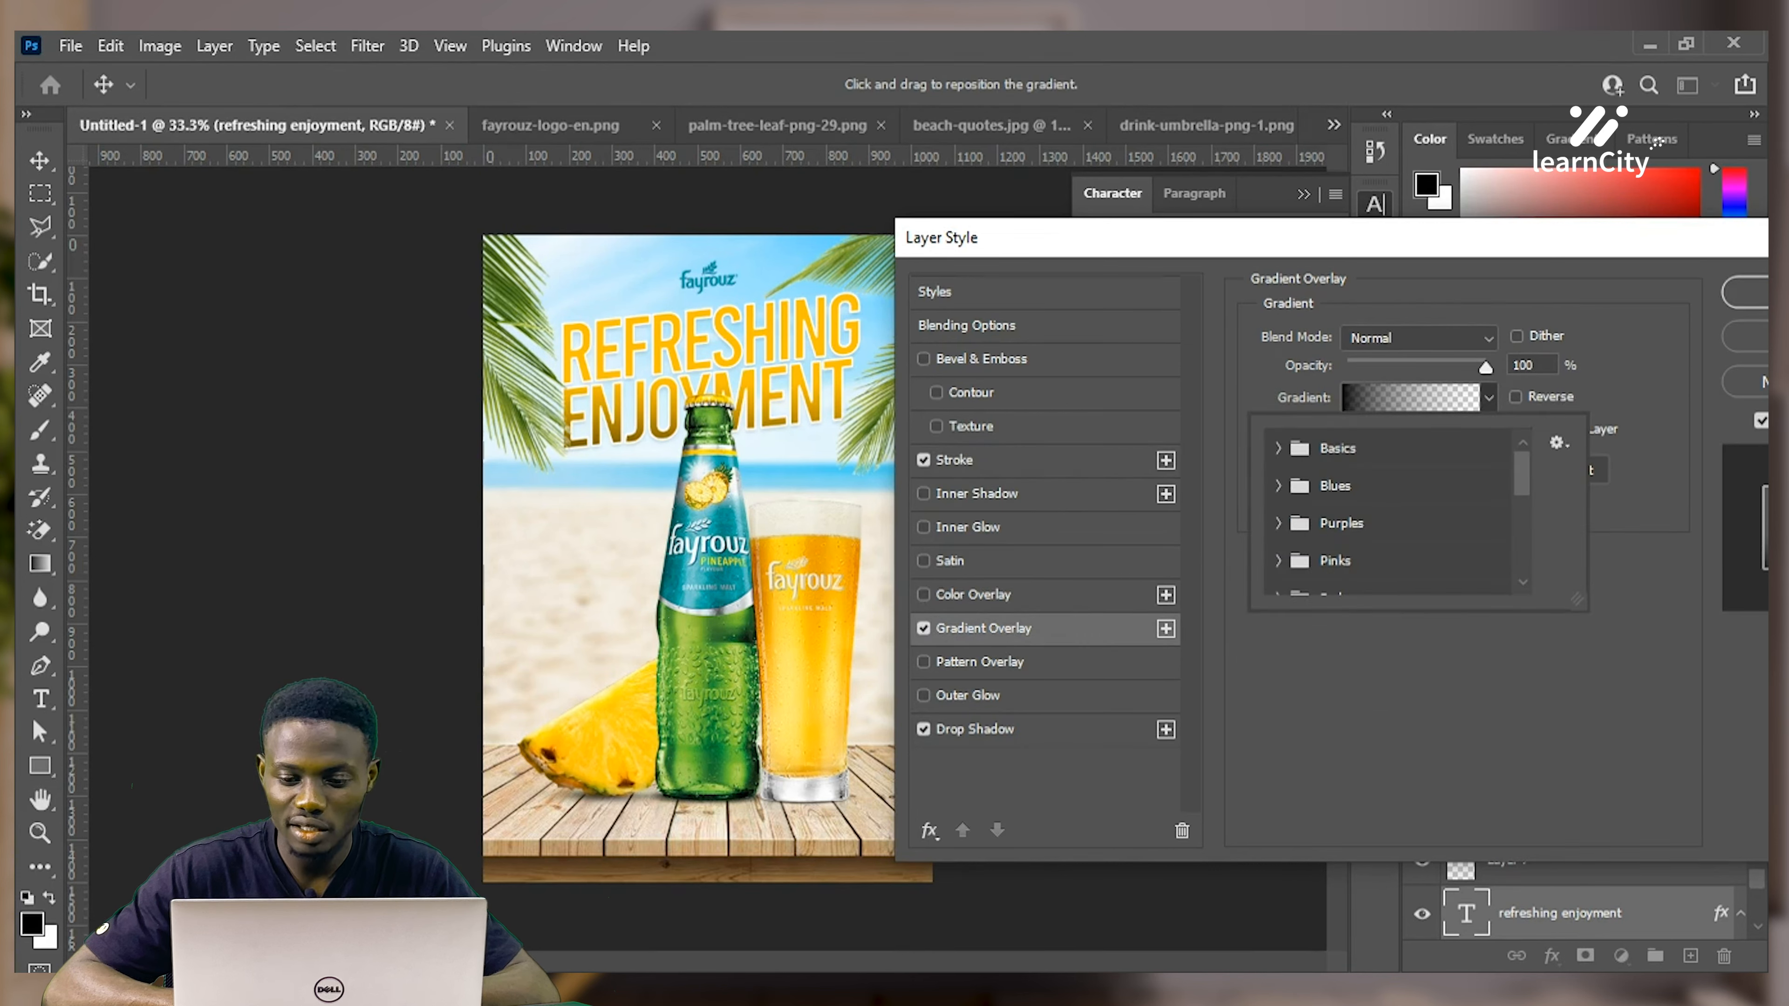
click(1279, 448)
click(1310, 487)
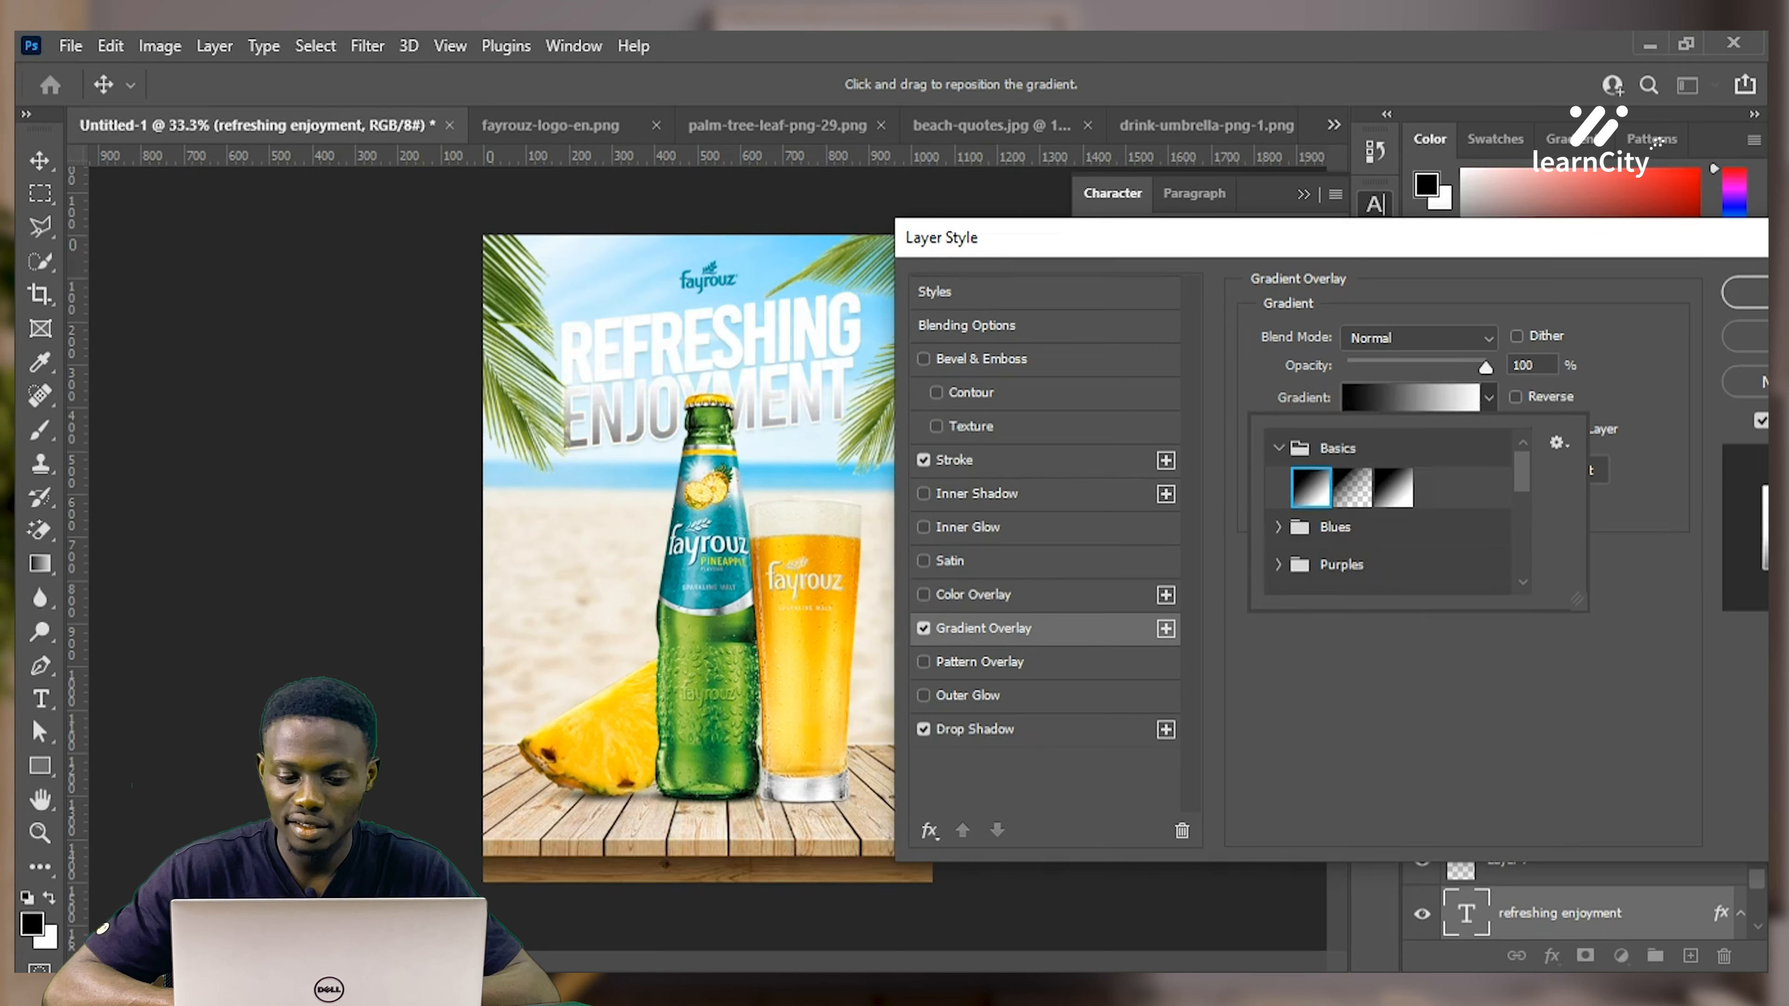
click(1441, 346)
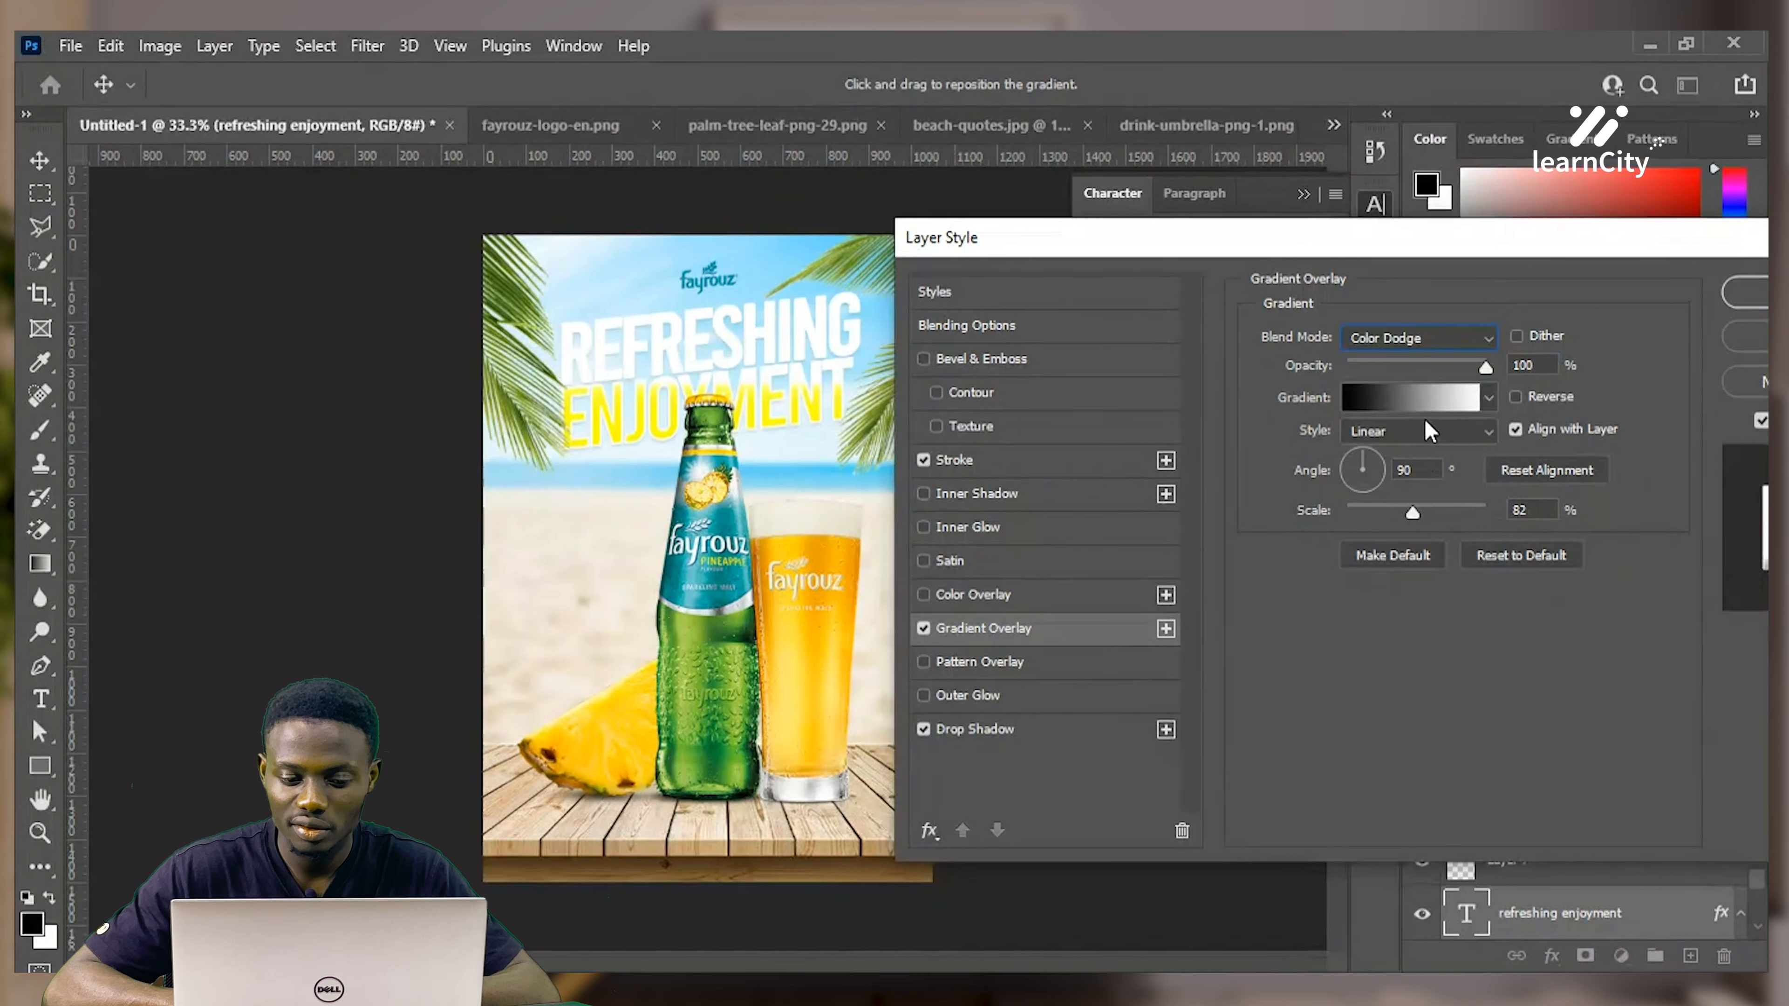
click(1427, 433)
key(Down)
key(Down)
key(Down)
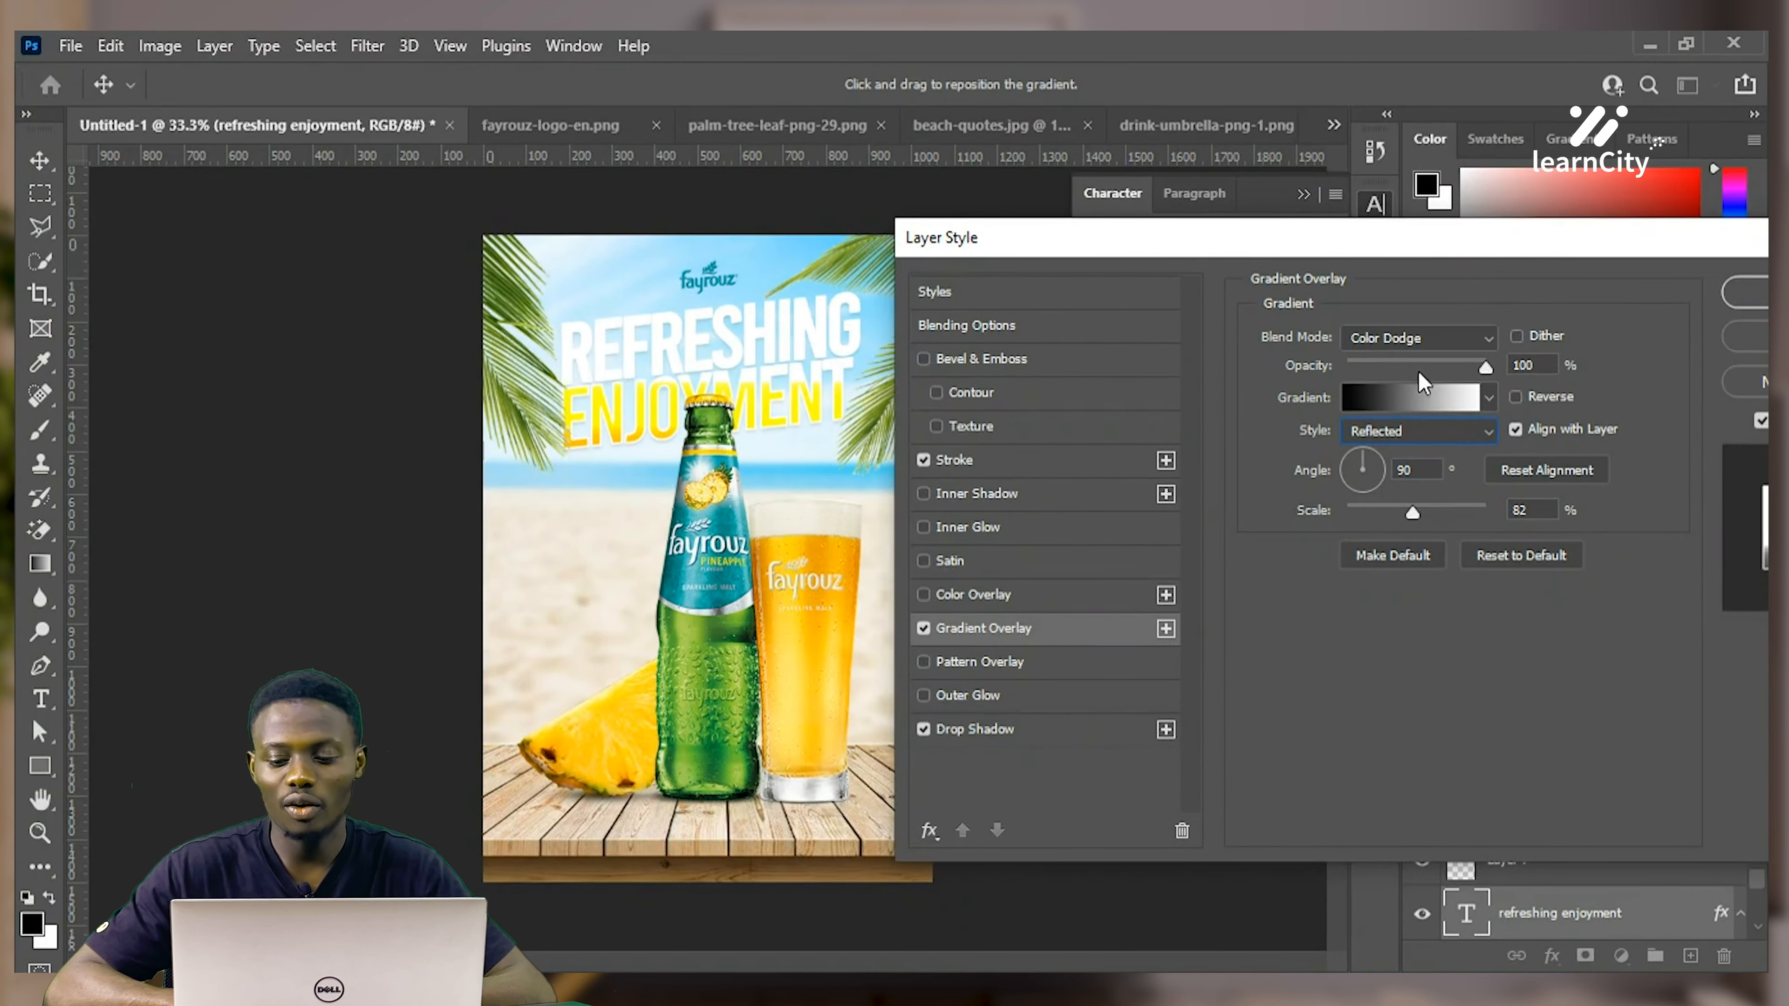
Reverse the gradient overlay, lower its opacity to 28% and apply the layer styles
drag(1484, 367, 1412, 367)
click(1515, 397)
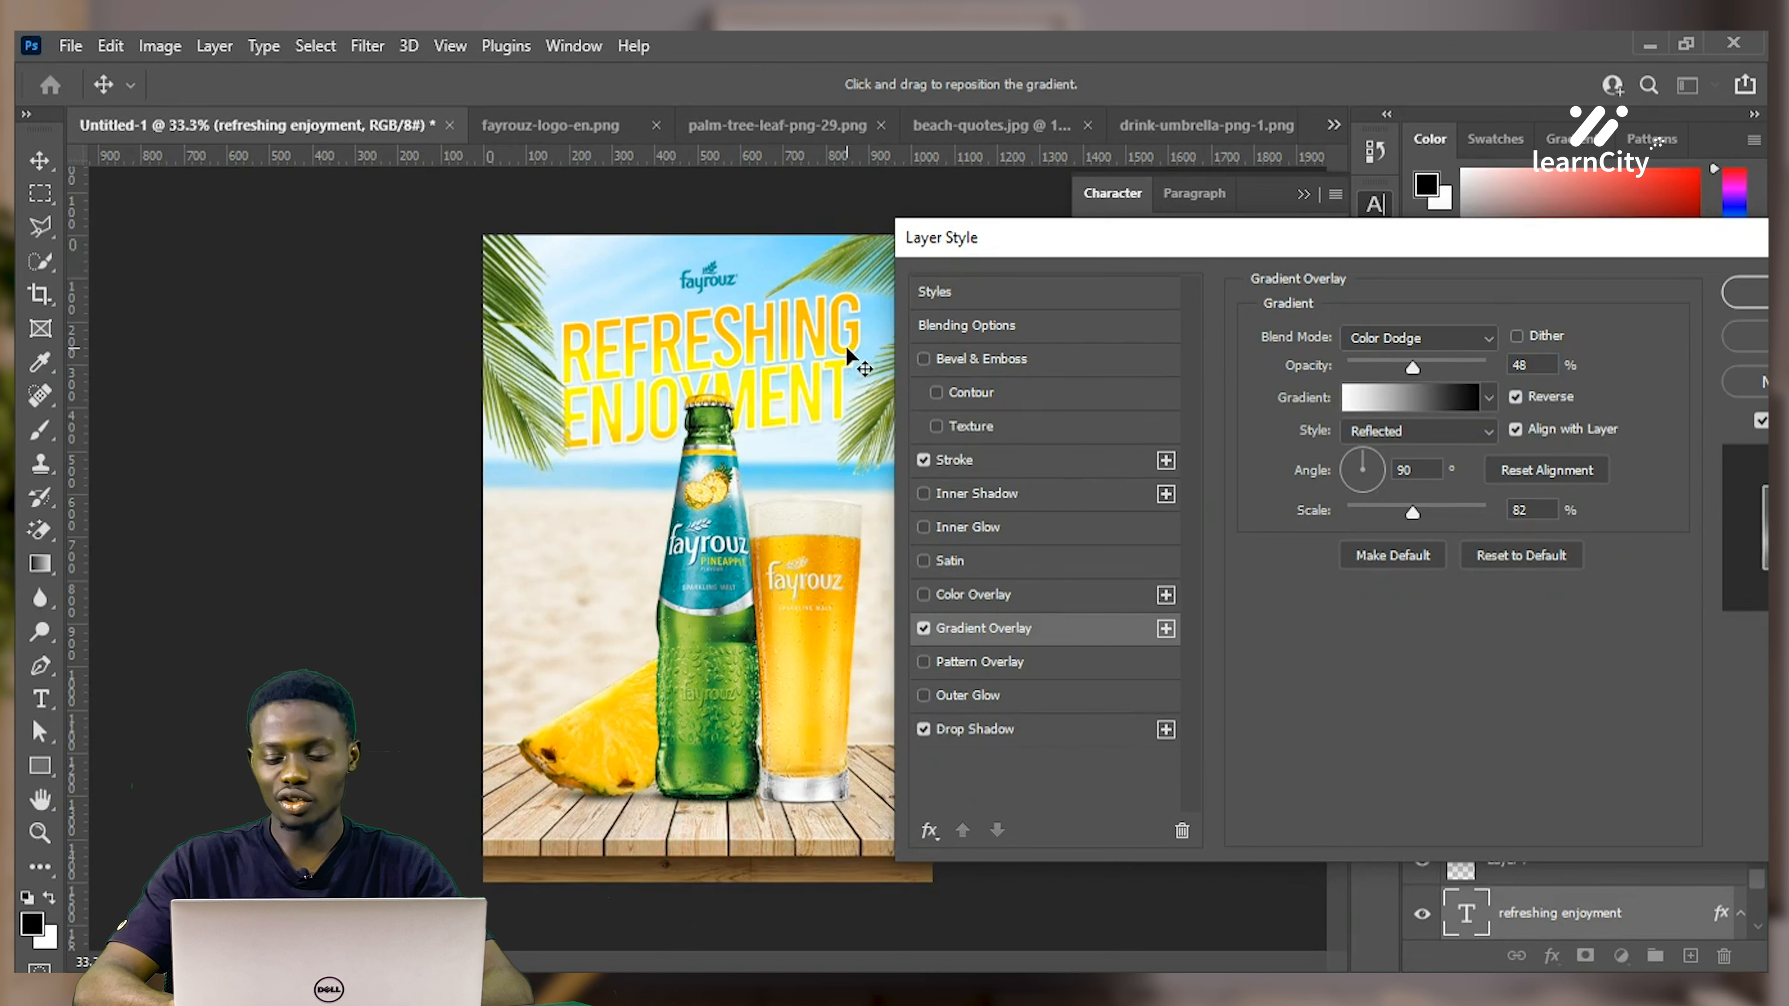
drag(1379, 367, 1384, 368)
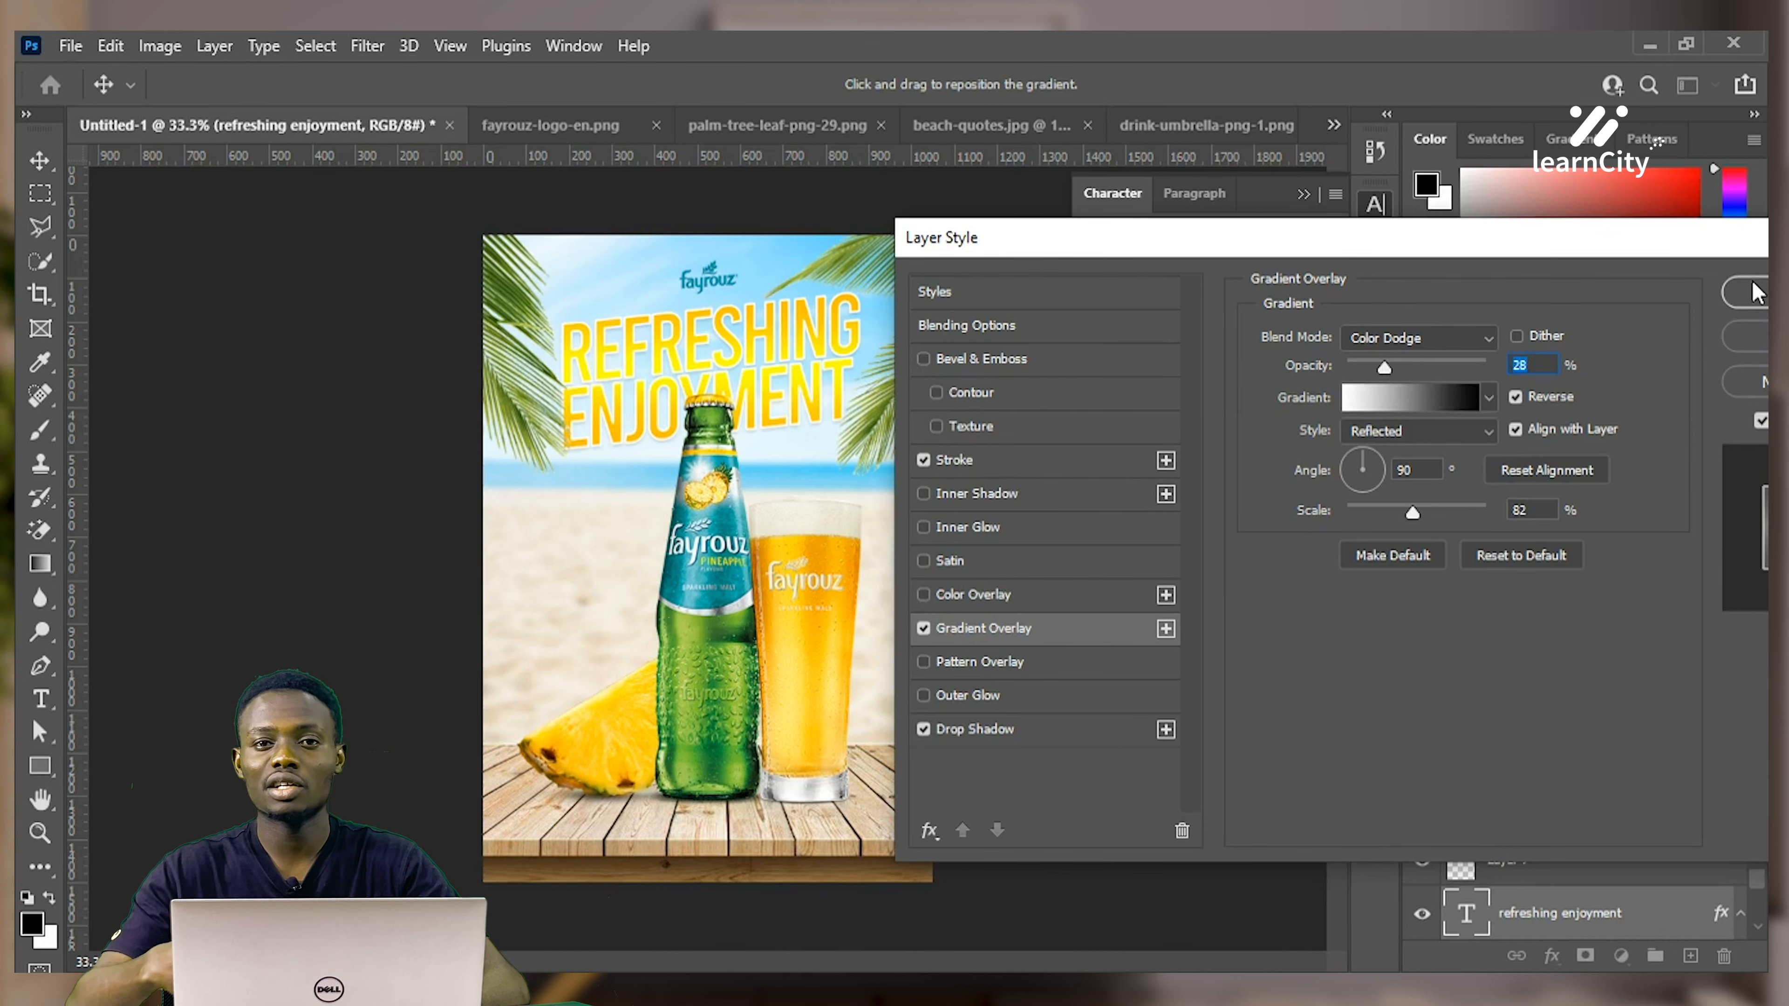
click(1748, 291)
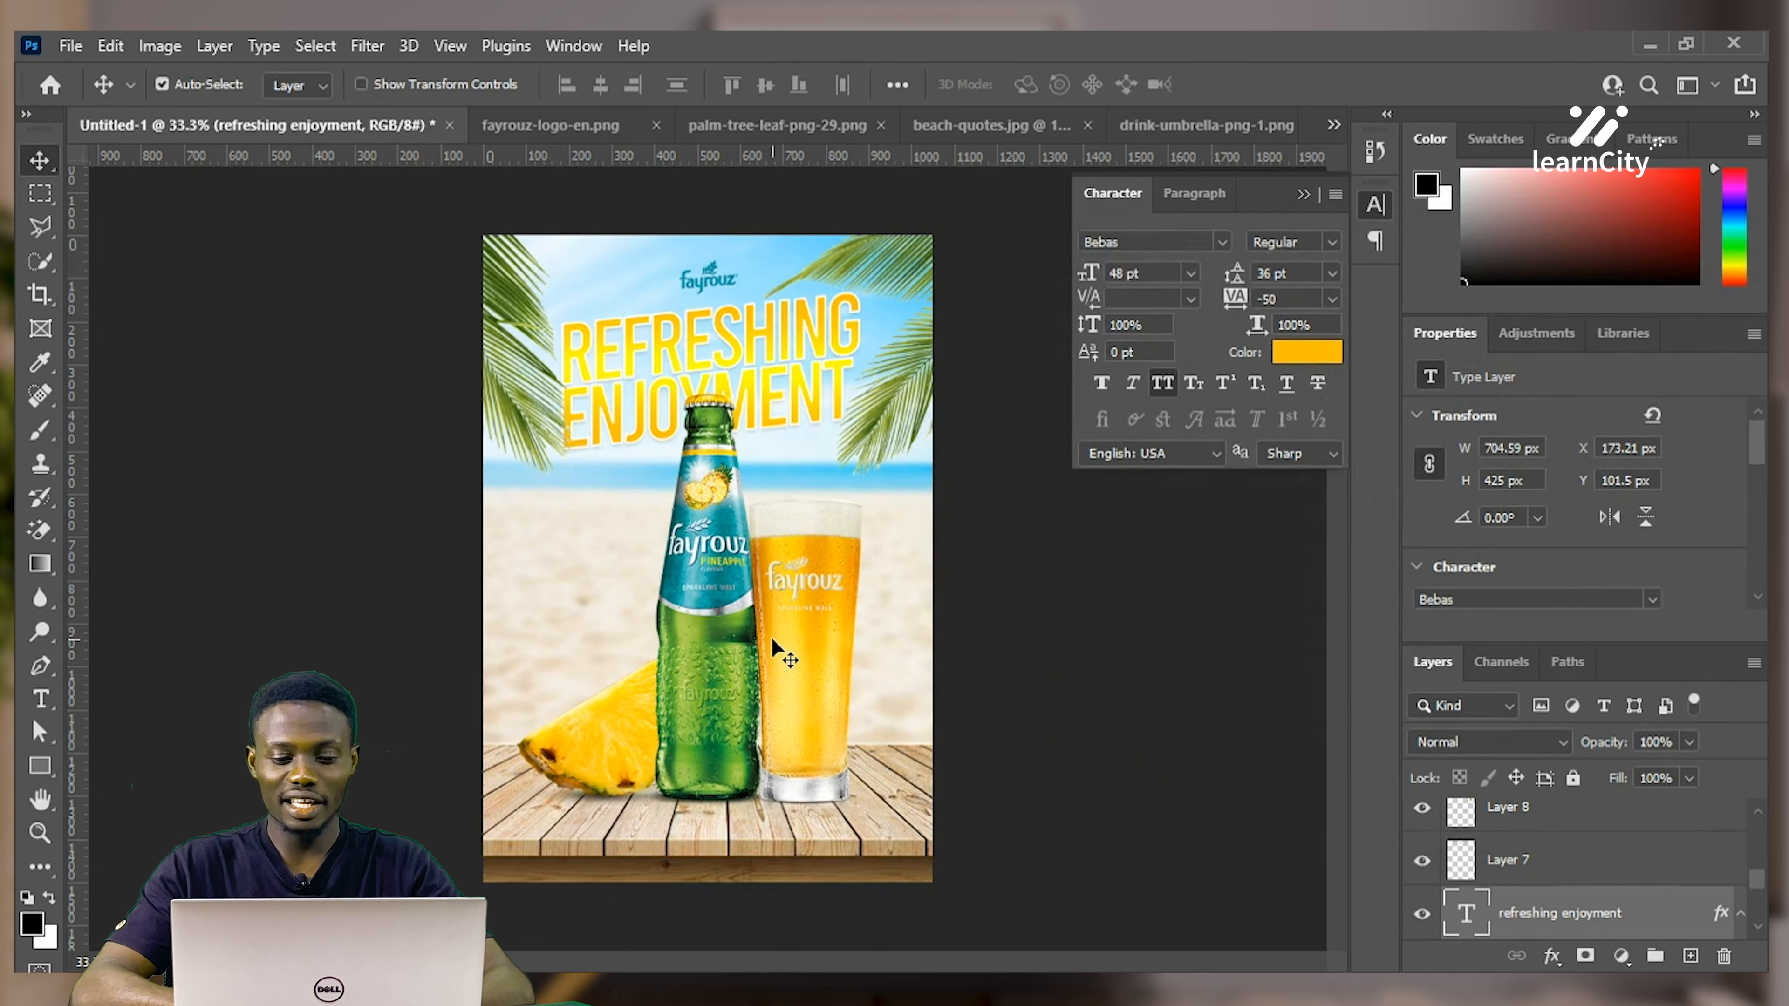
Show the poster zoomed in Full Screen Mode, reverting a font preview to keep Bebas
key(f)
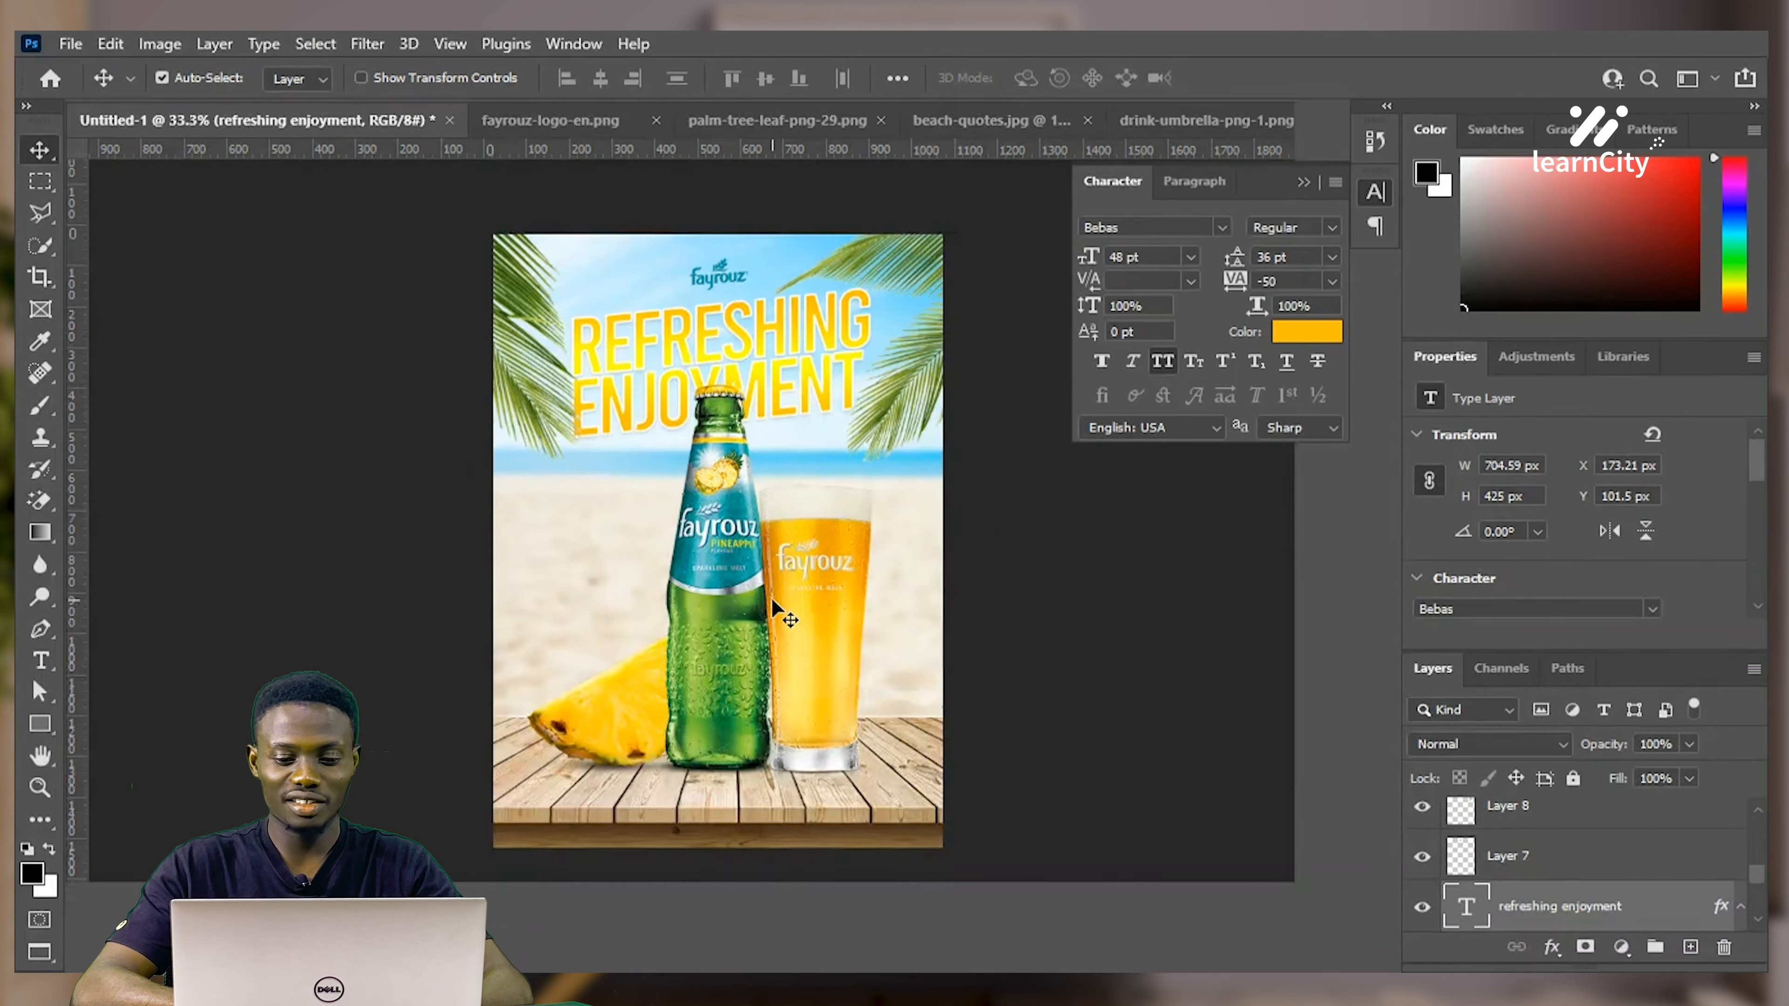
text(f)
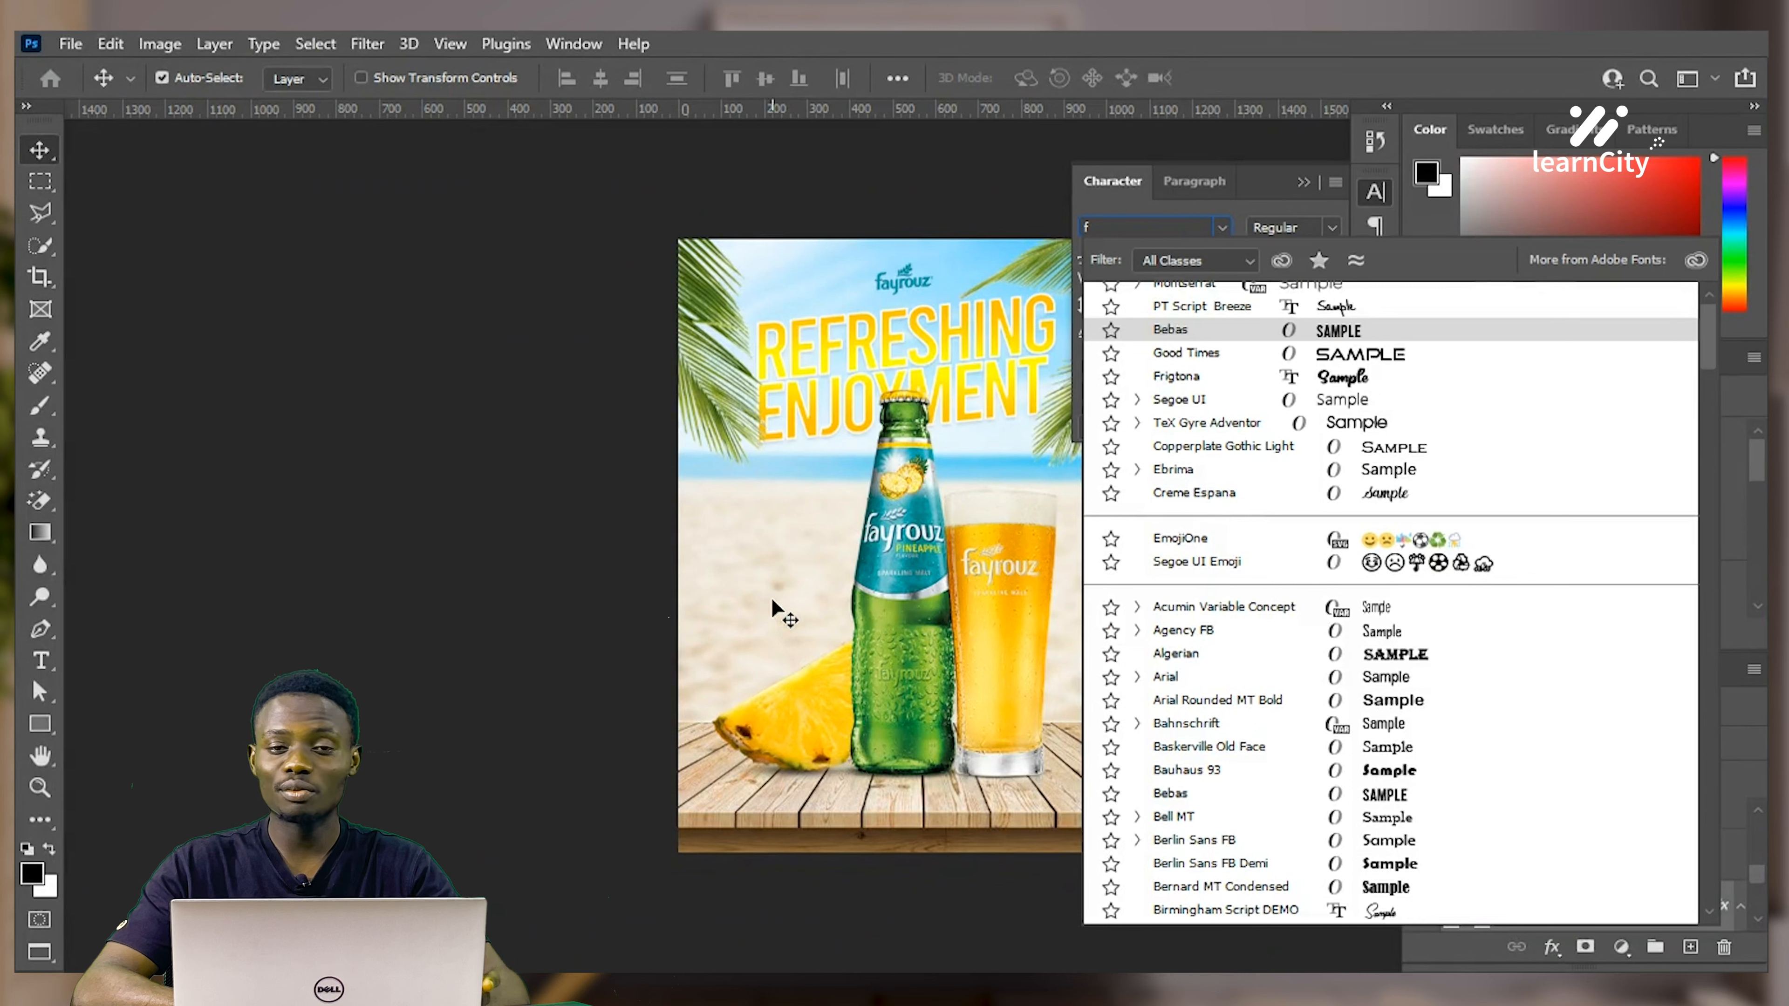
key(Return)
key(BackSpace)
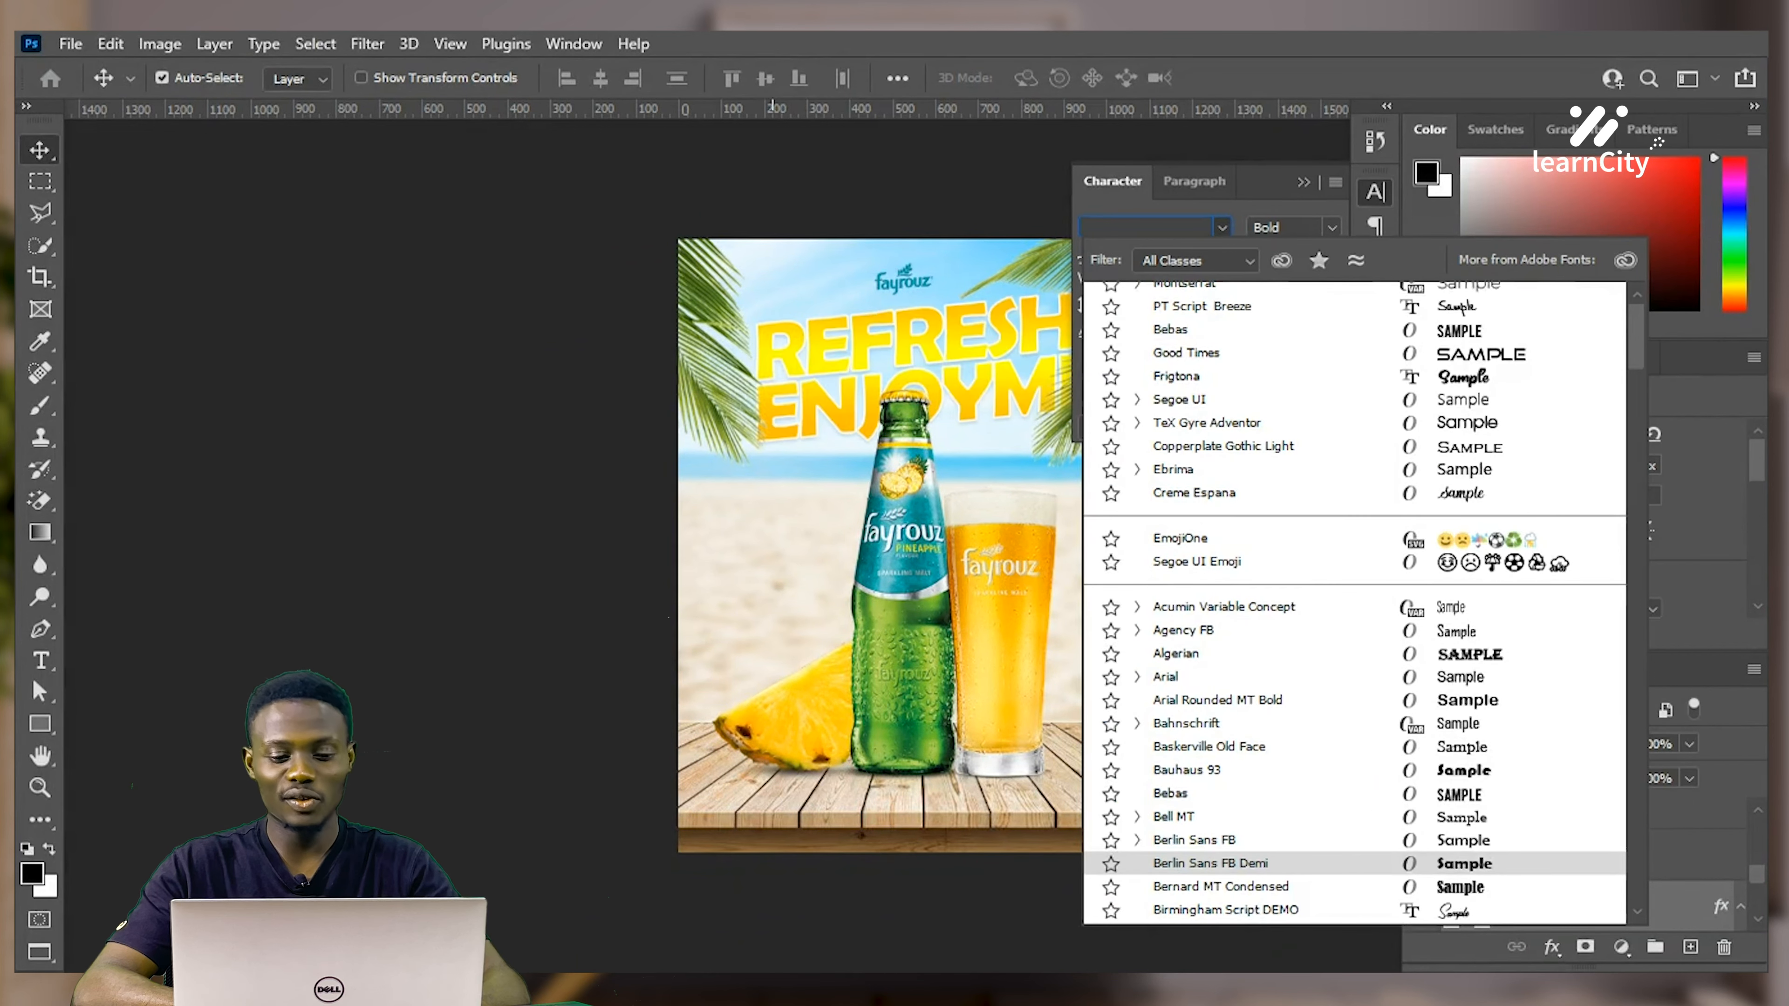
click(1304, 183)
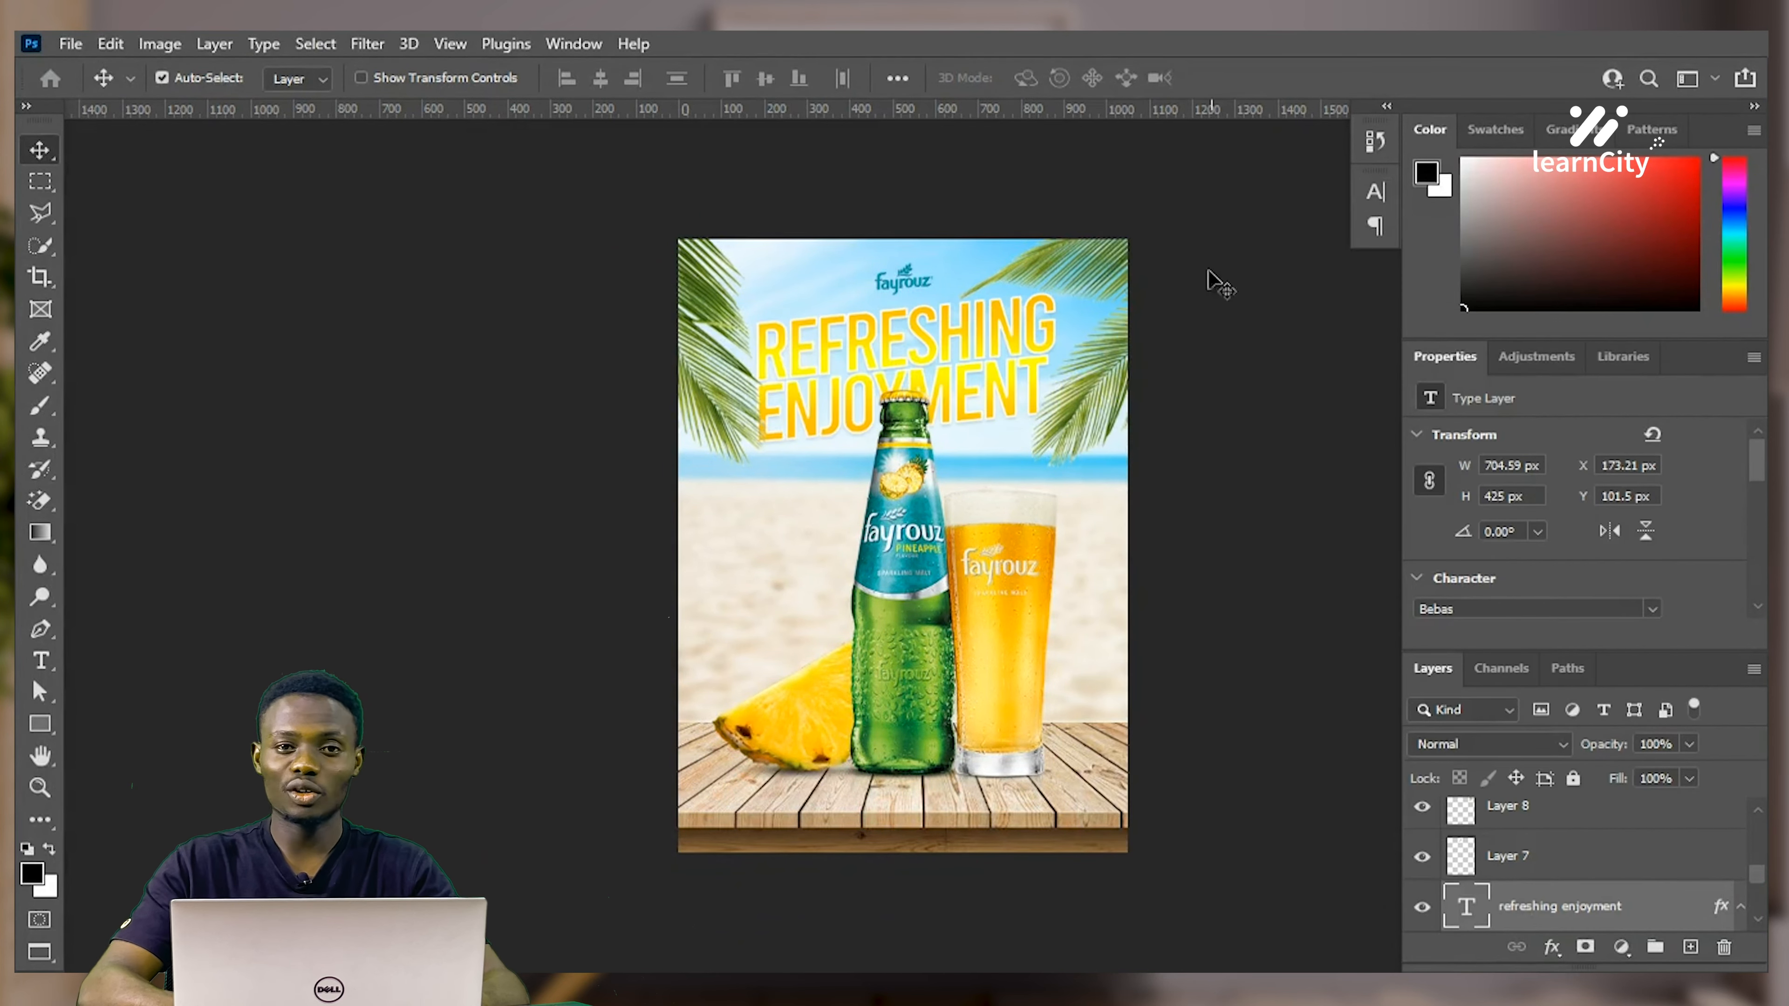
key(f)
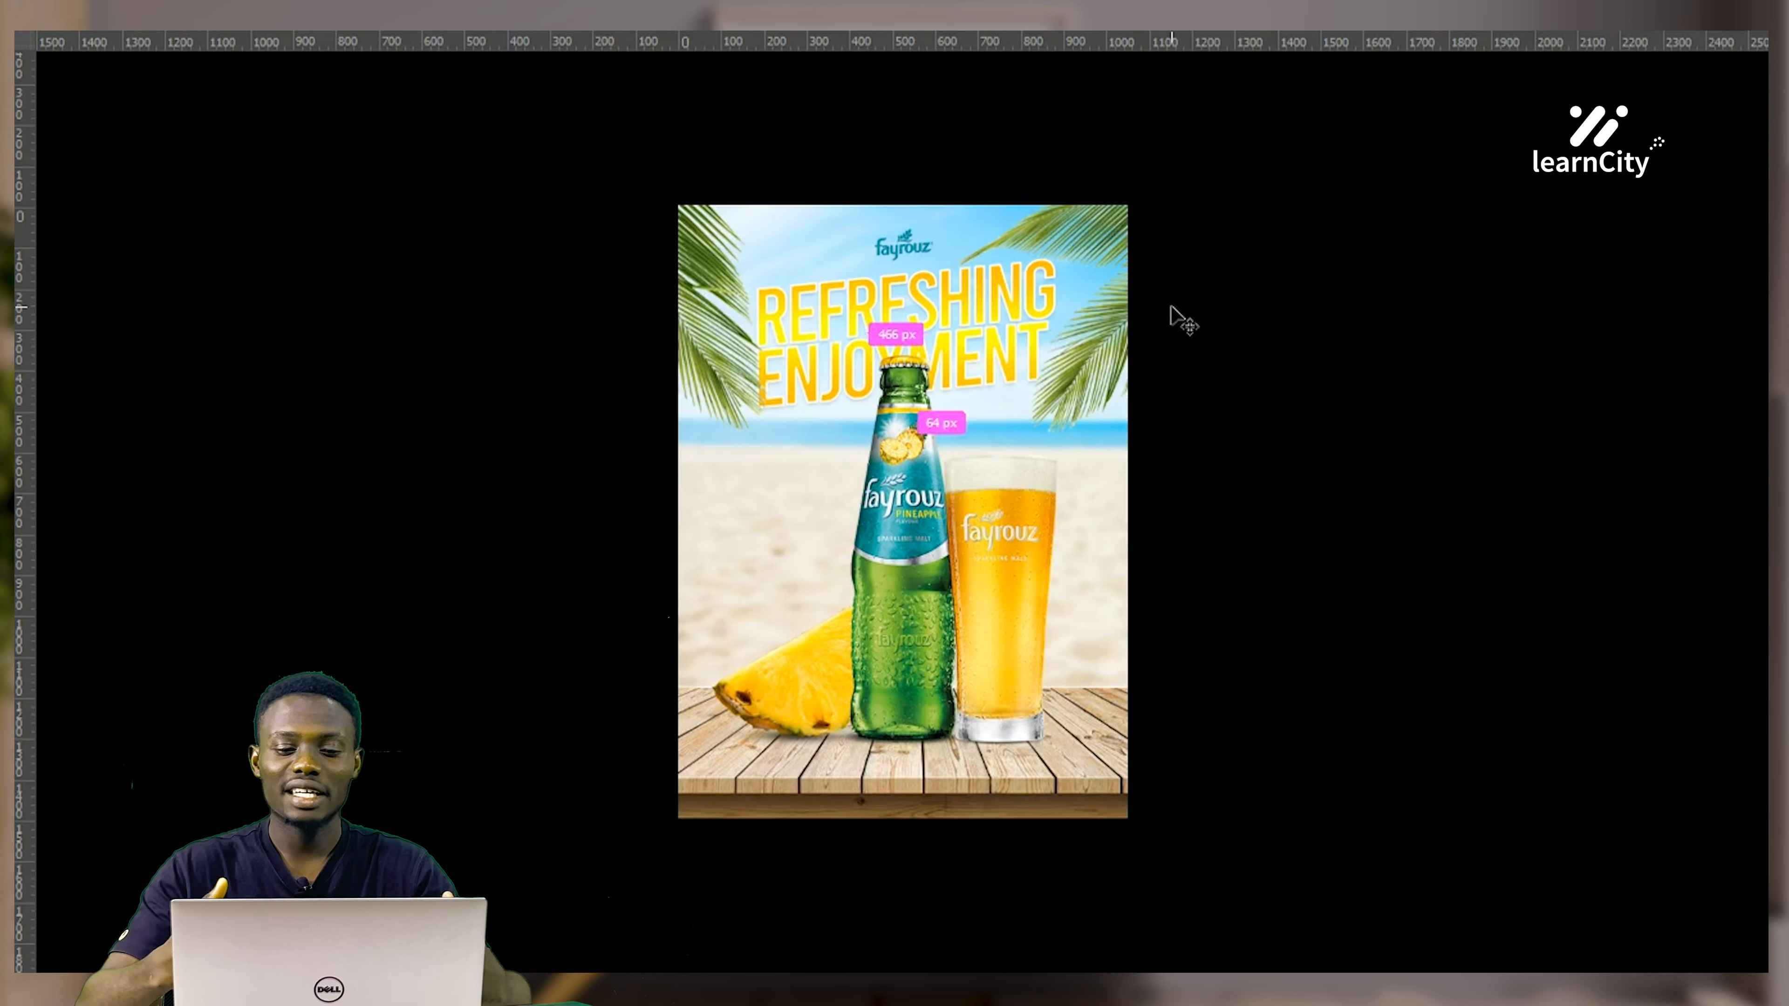
key(ctrl+plus)
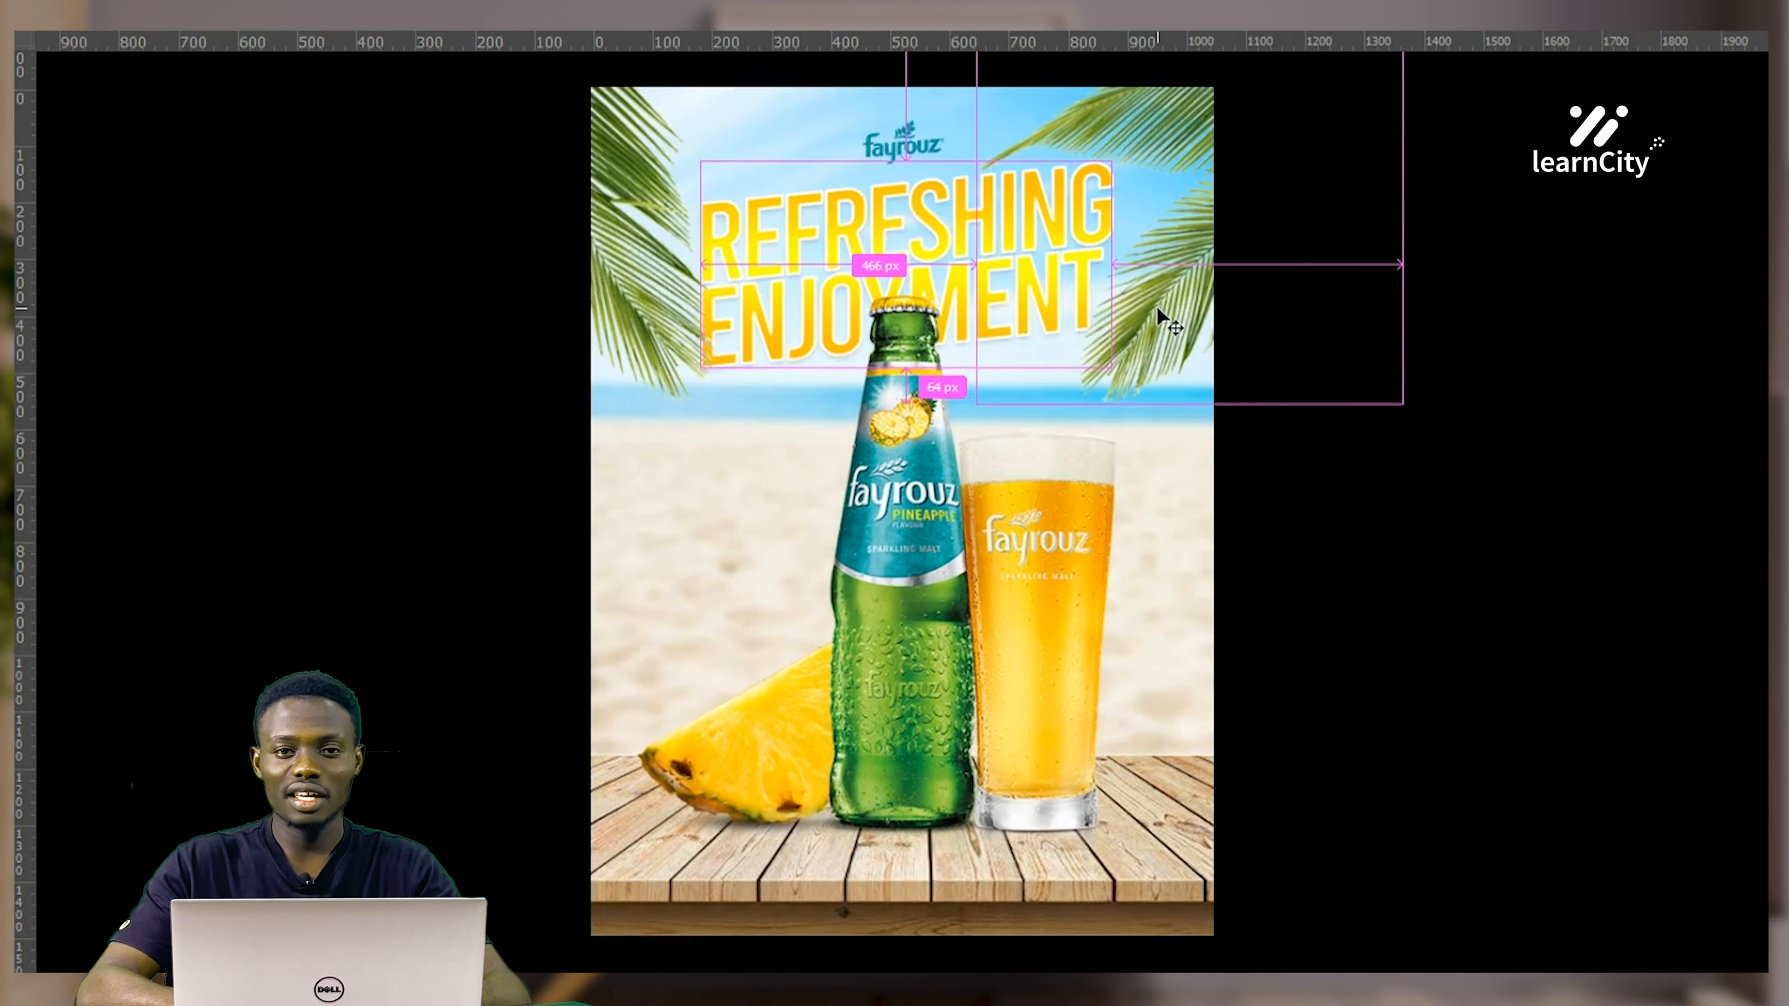